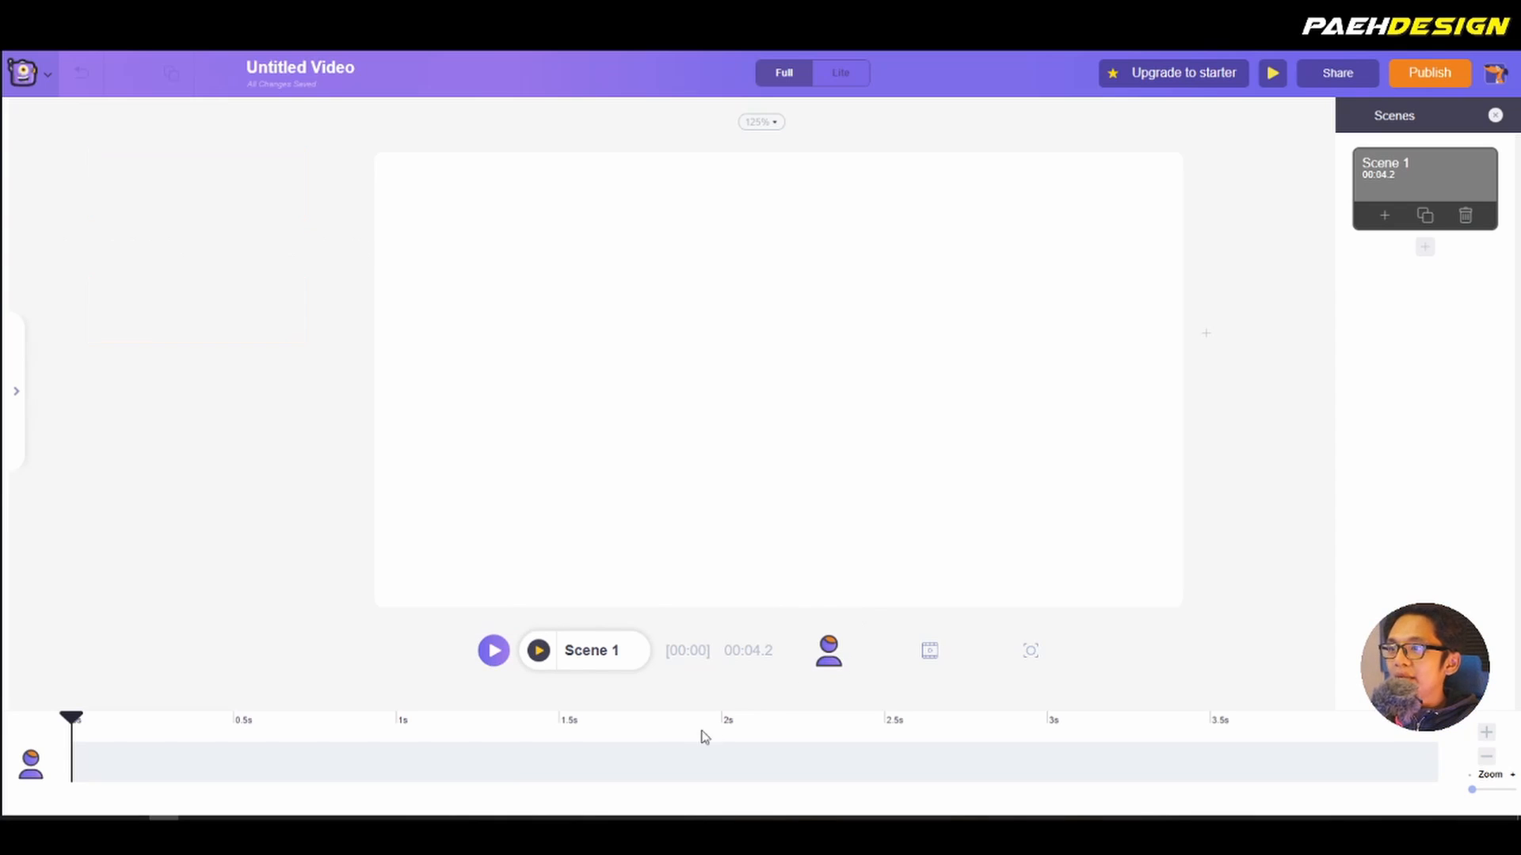
Step: View the scene timeline and the camera timeline, and return to the character timeline
click(931, 657)
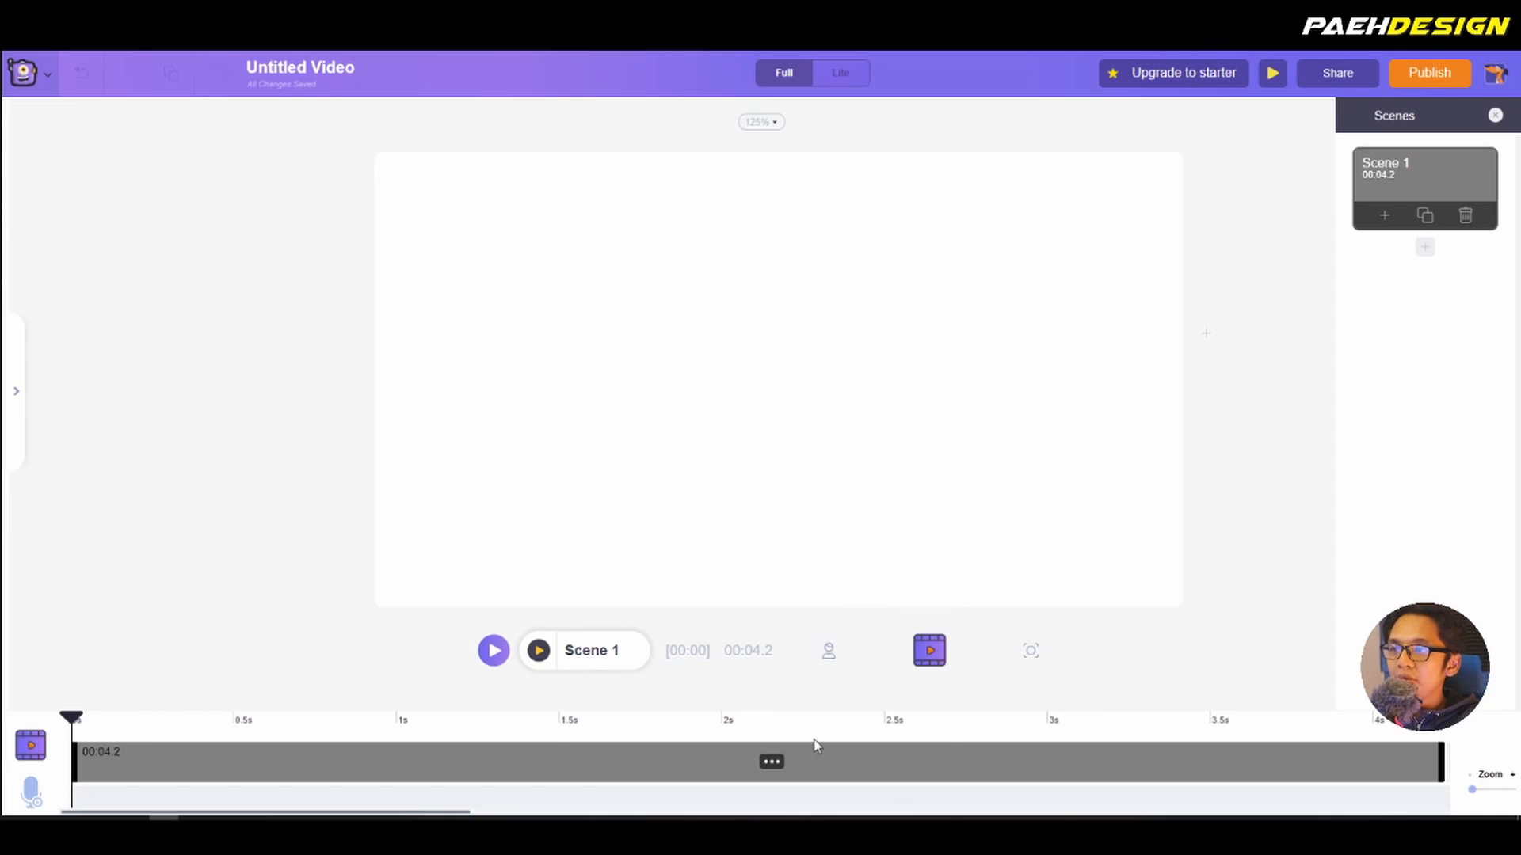
click(1031, 655)
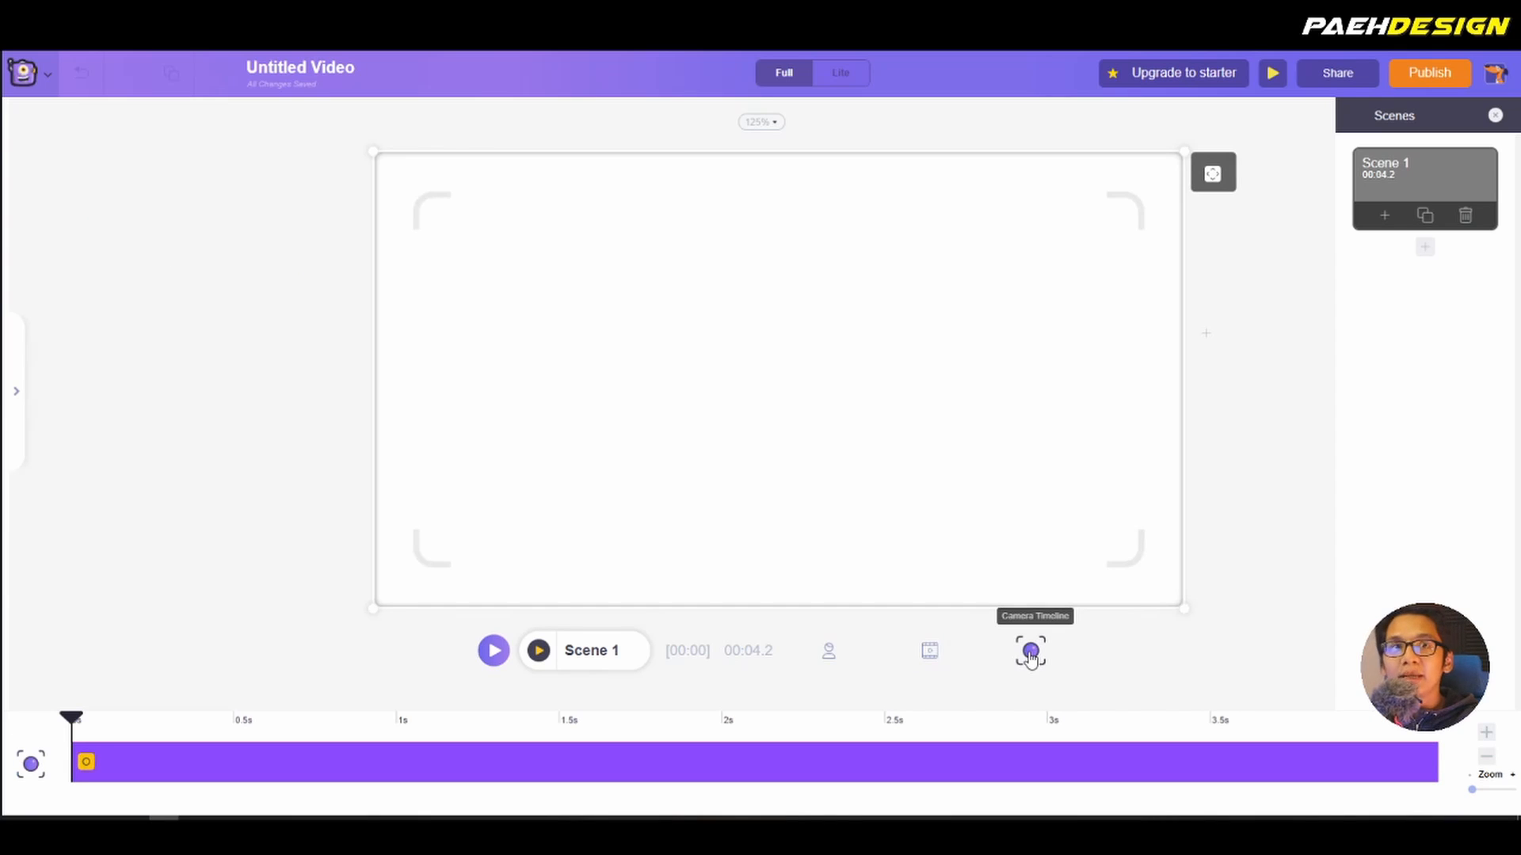
click(1031, 657)
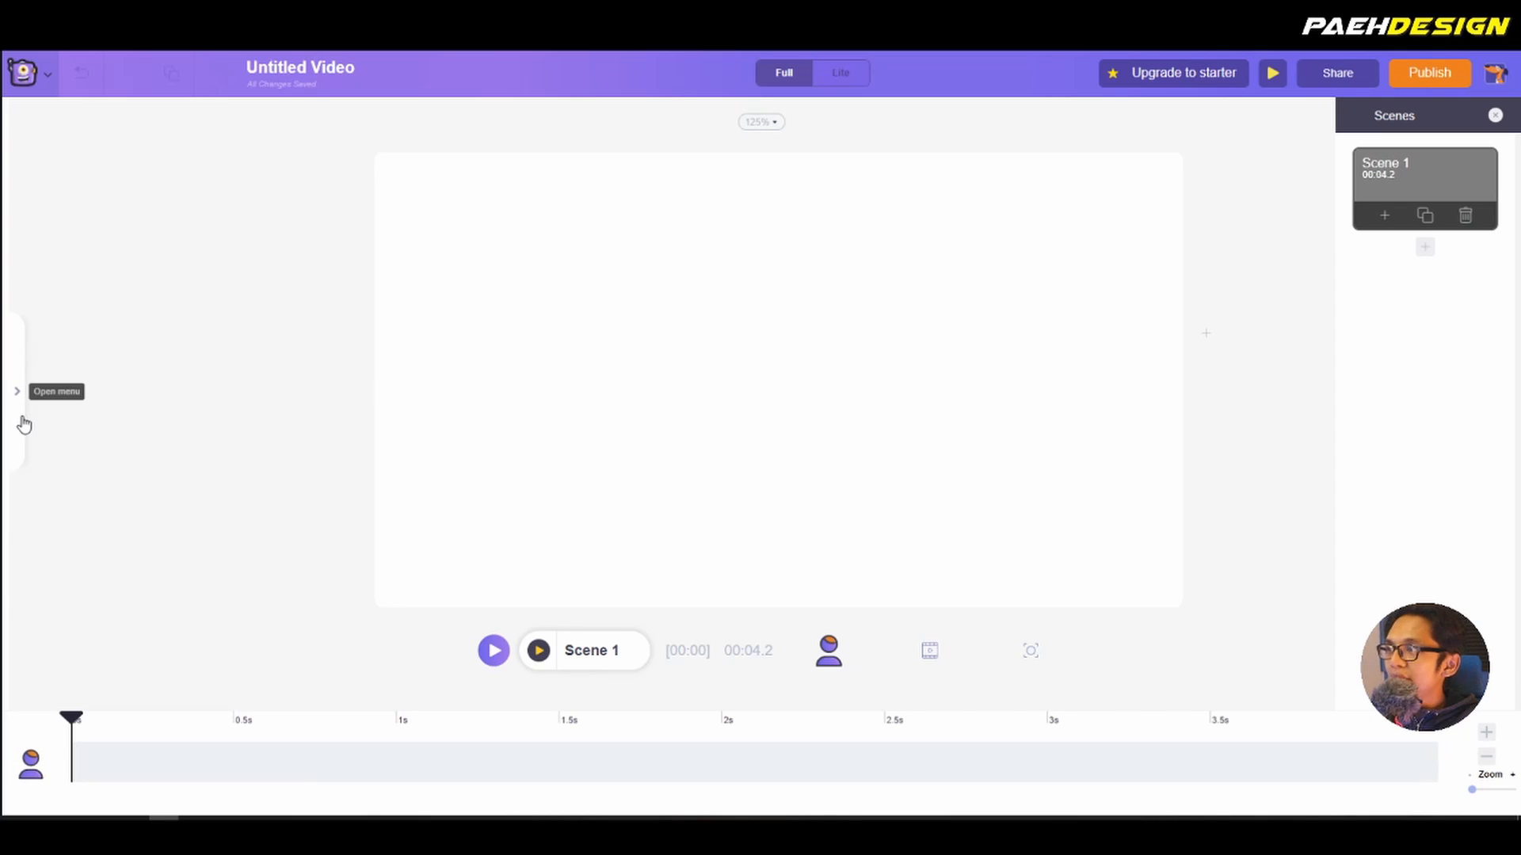
Step: Search the asset library for "table" and clear the search
click(20, 402)
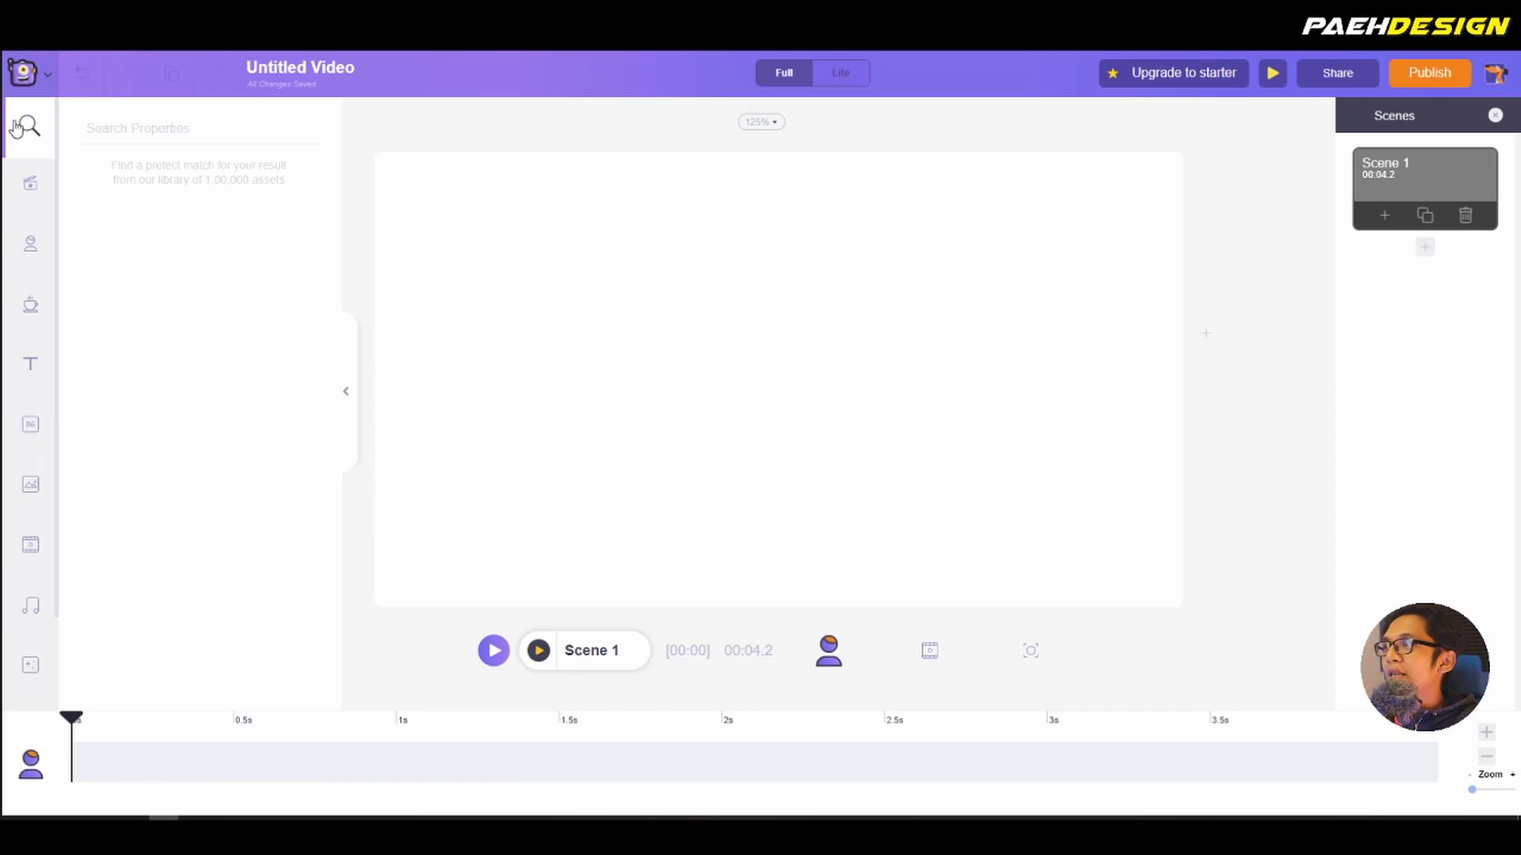
click(129, 128)
text(table)
key(Return)
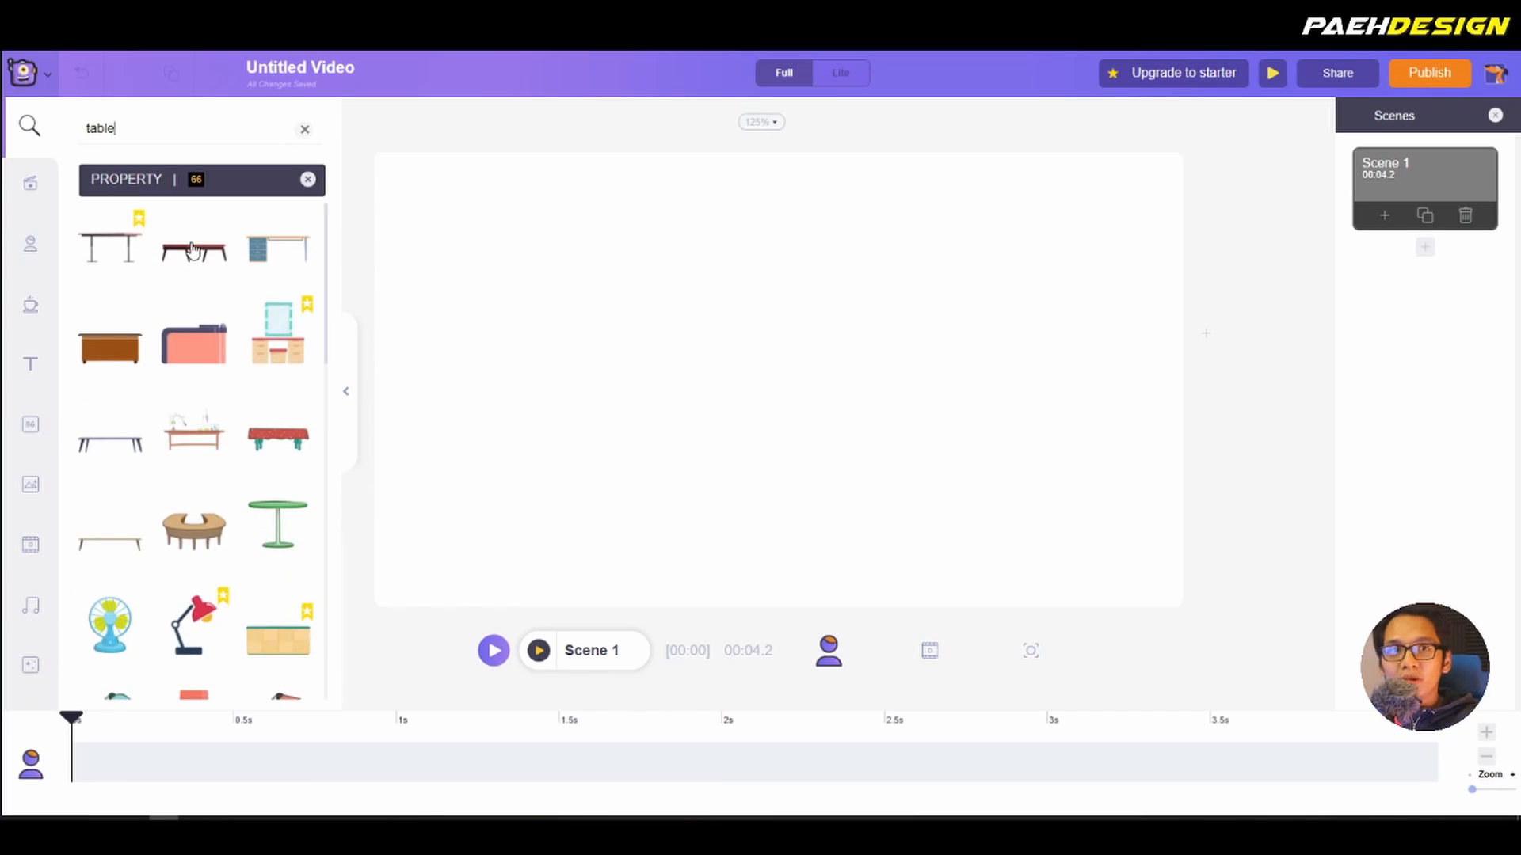
click(305, 131)
Step: Fill Scene 1 with the Resume Tips template's "Replace job descriptions with your accomplishments" scene and preview it
click(33, 190)
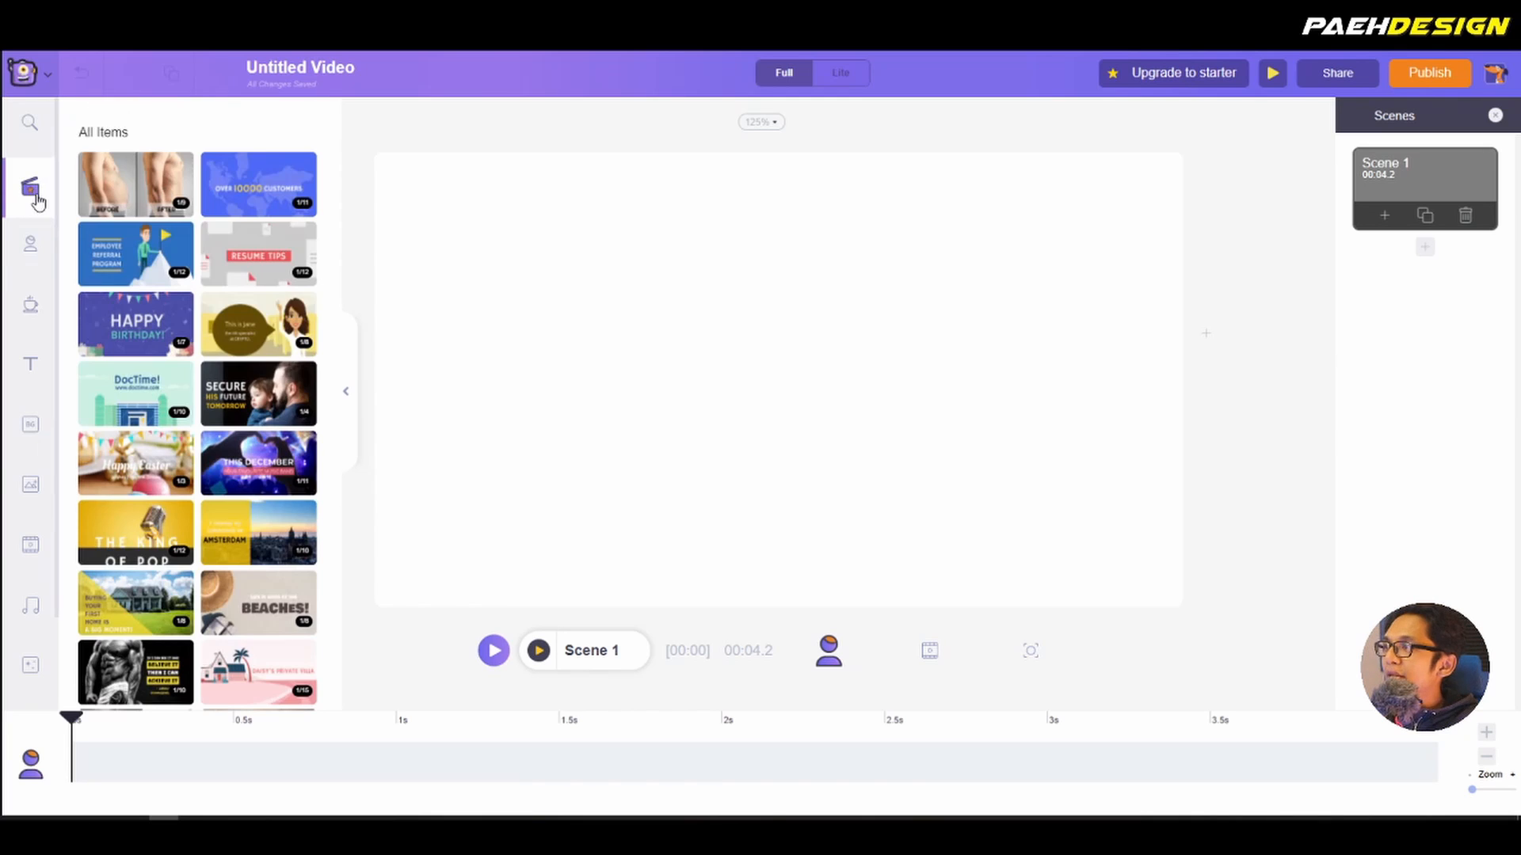
scroll(241, 336, down, 15)
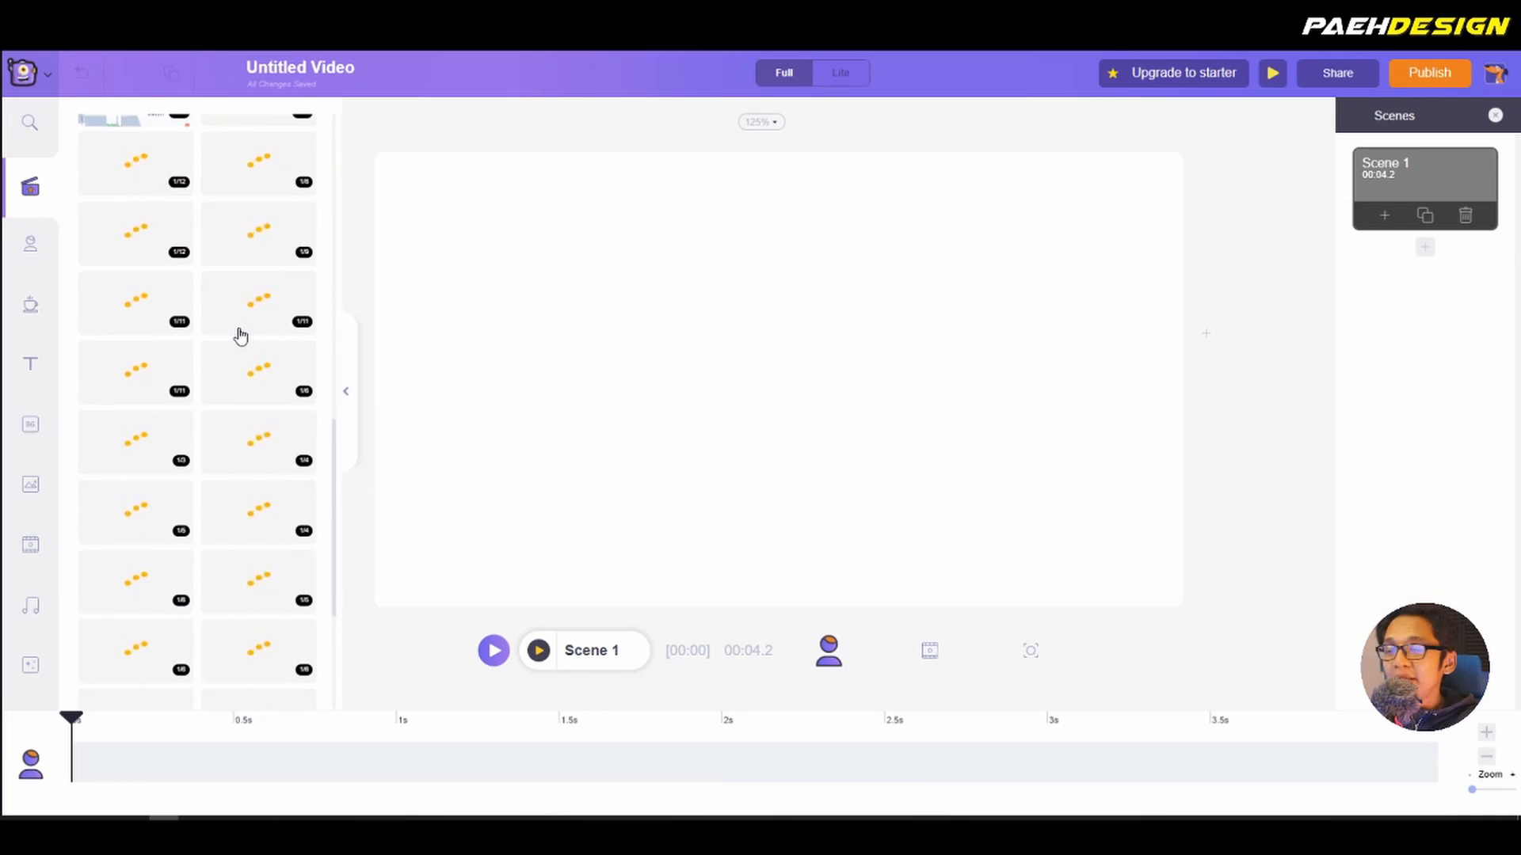
scroll(241, 336, up, 15)
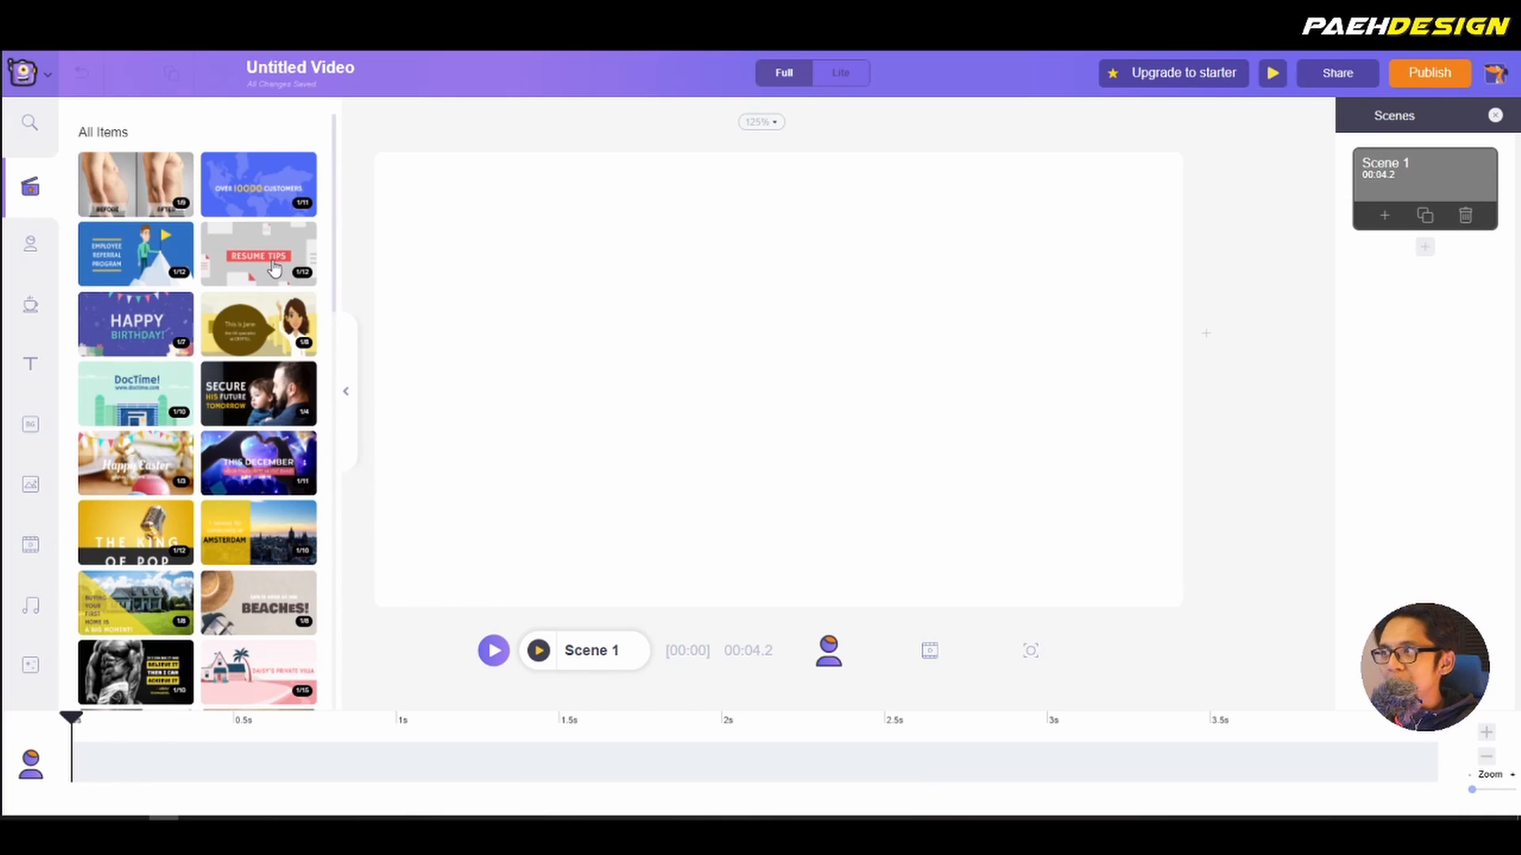
click(273, 266)
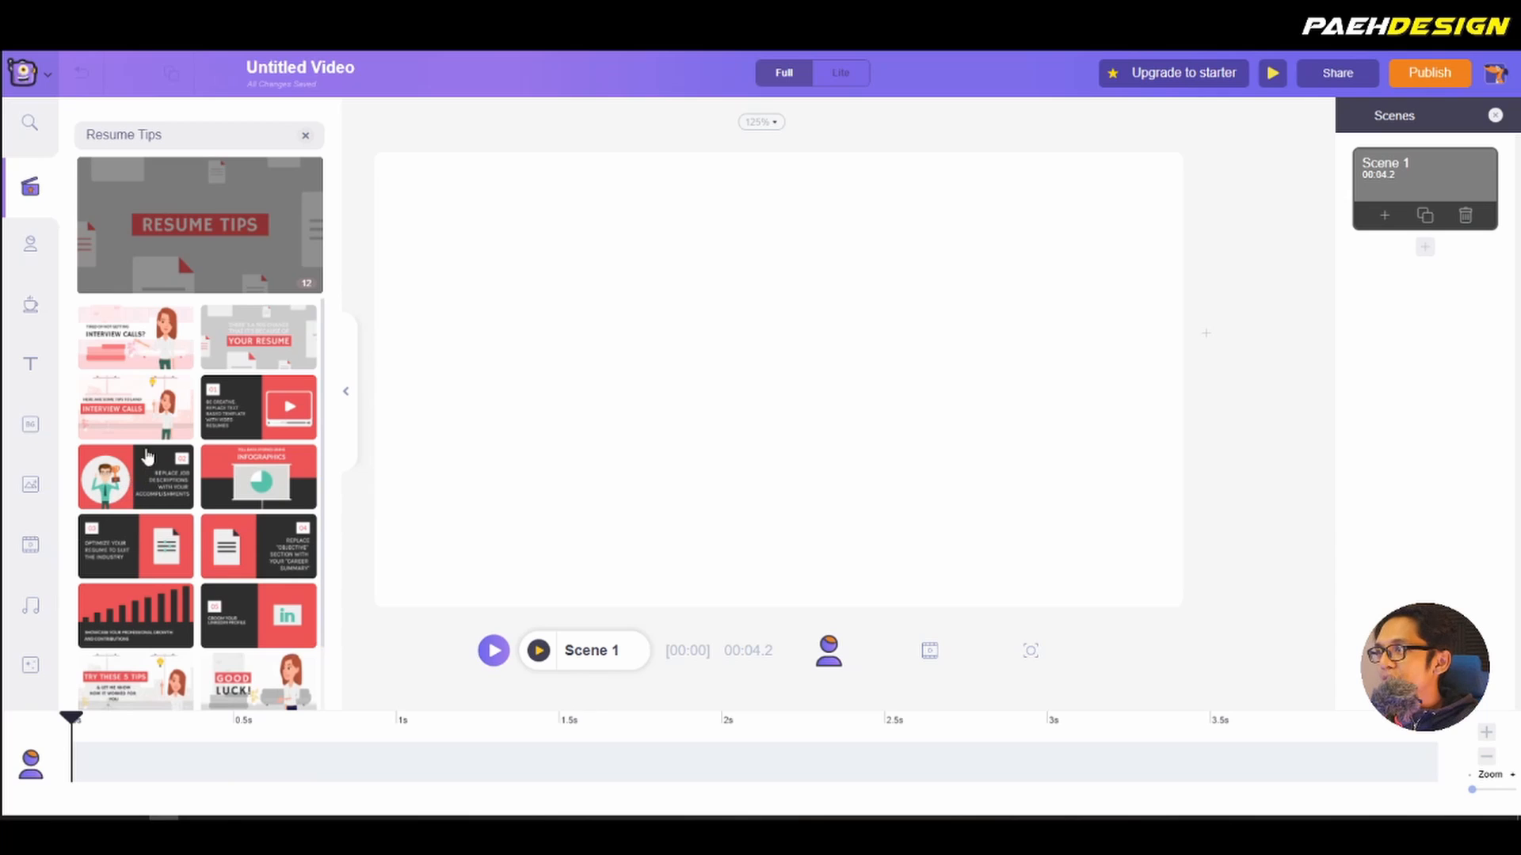
click(146, 463)
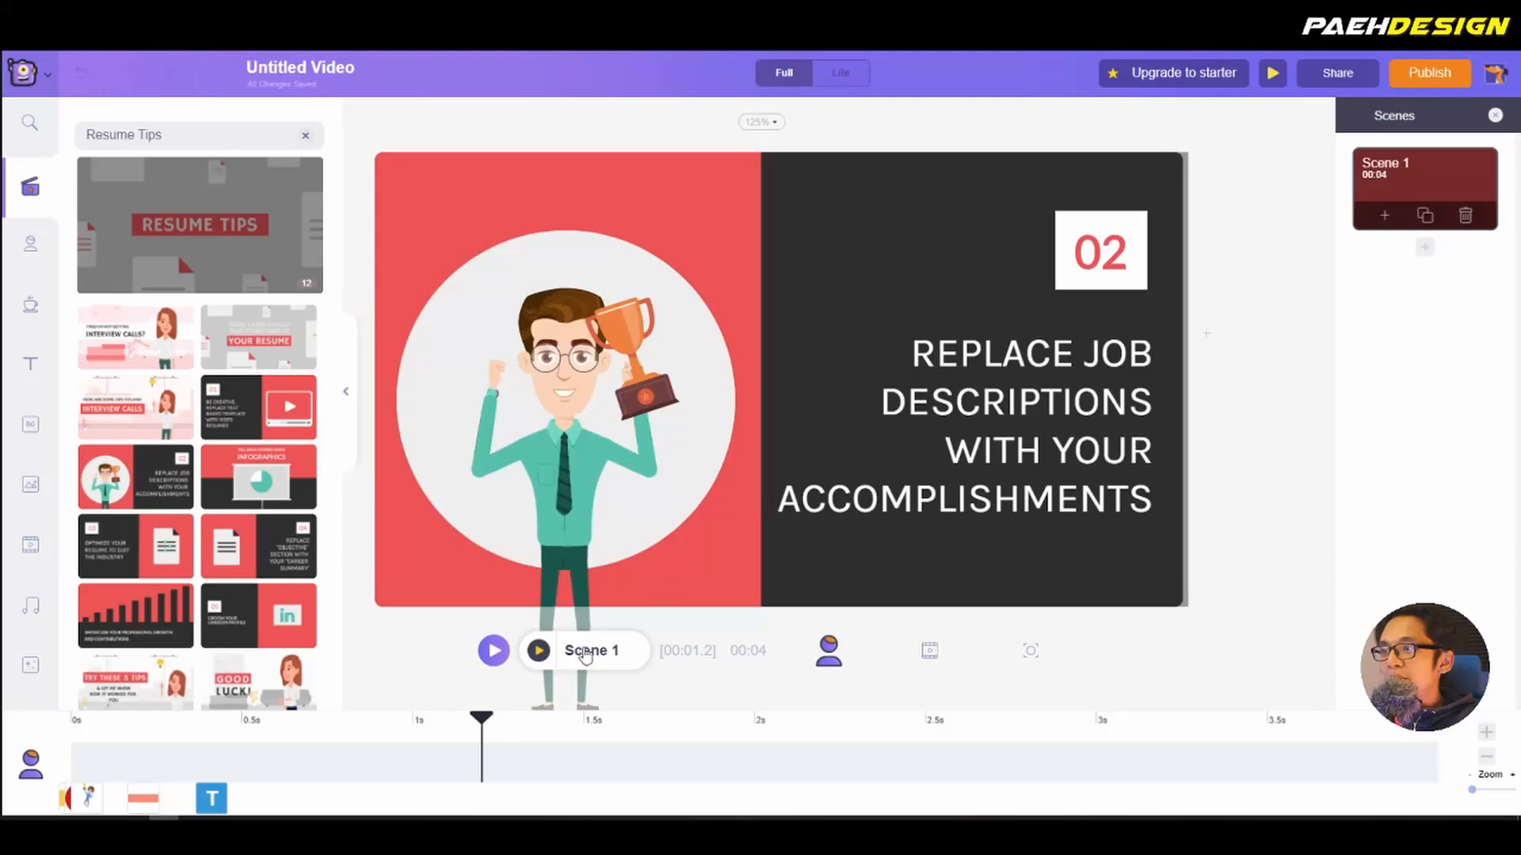
click(538, 651)
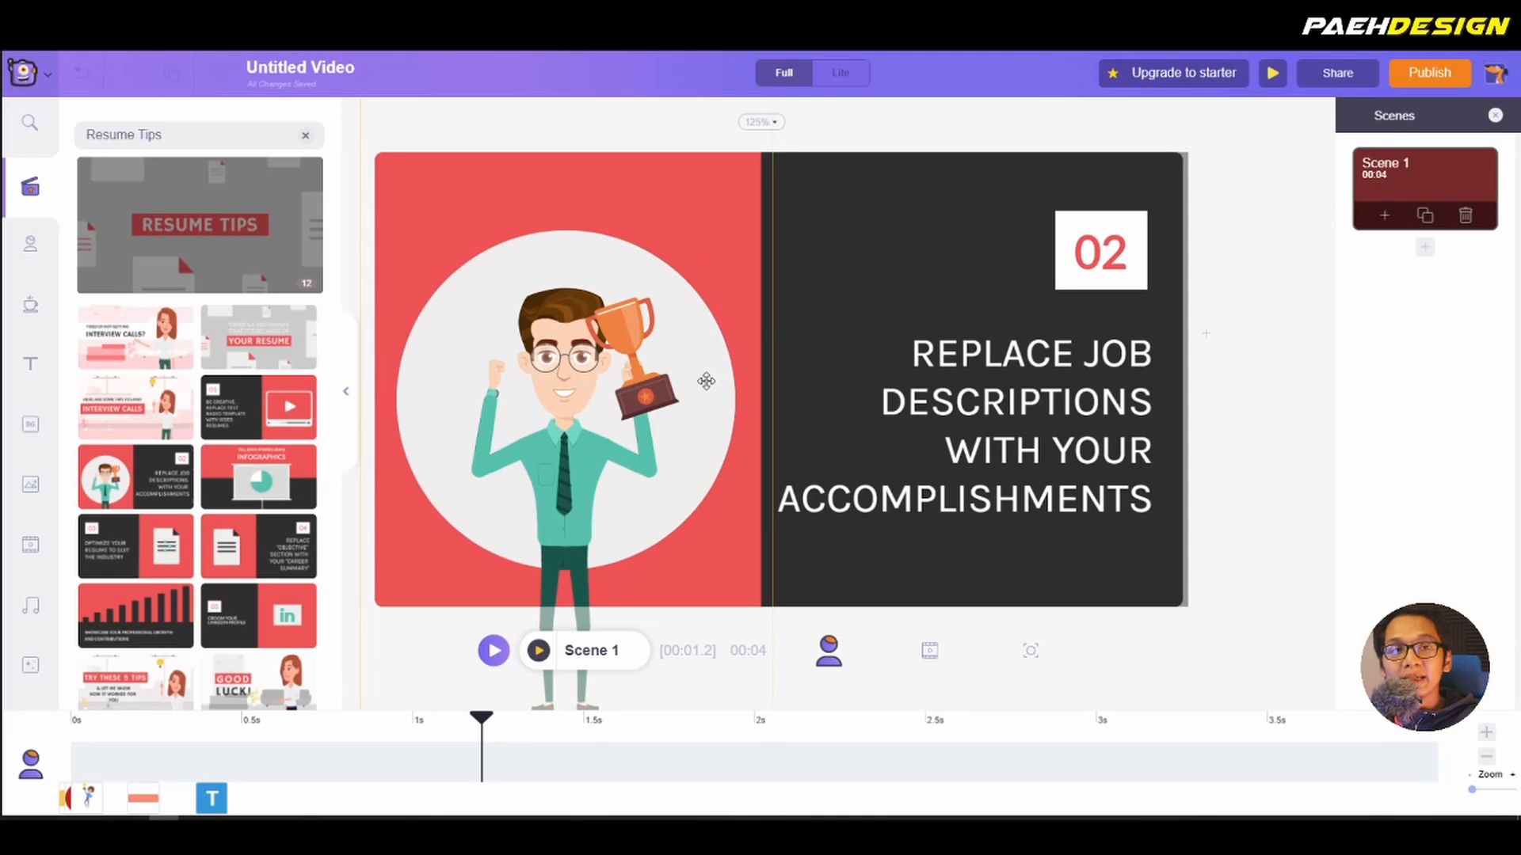
Step: Replace the scene's main text with "SAYA BERJAYA", and delete the template scene after previewing it
double_click(986, 362)
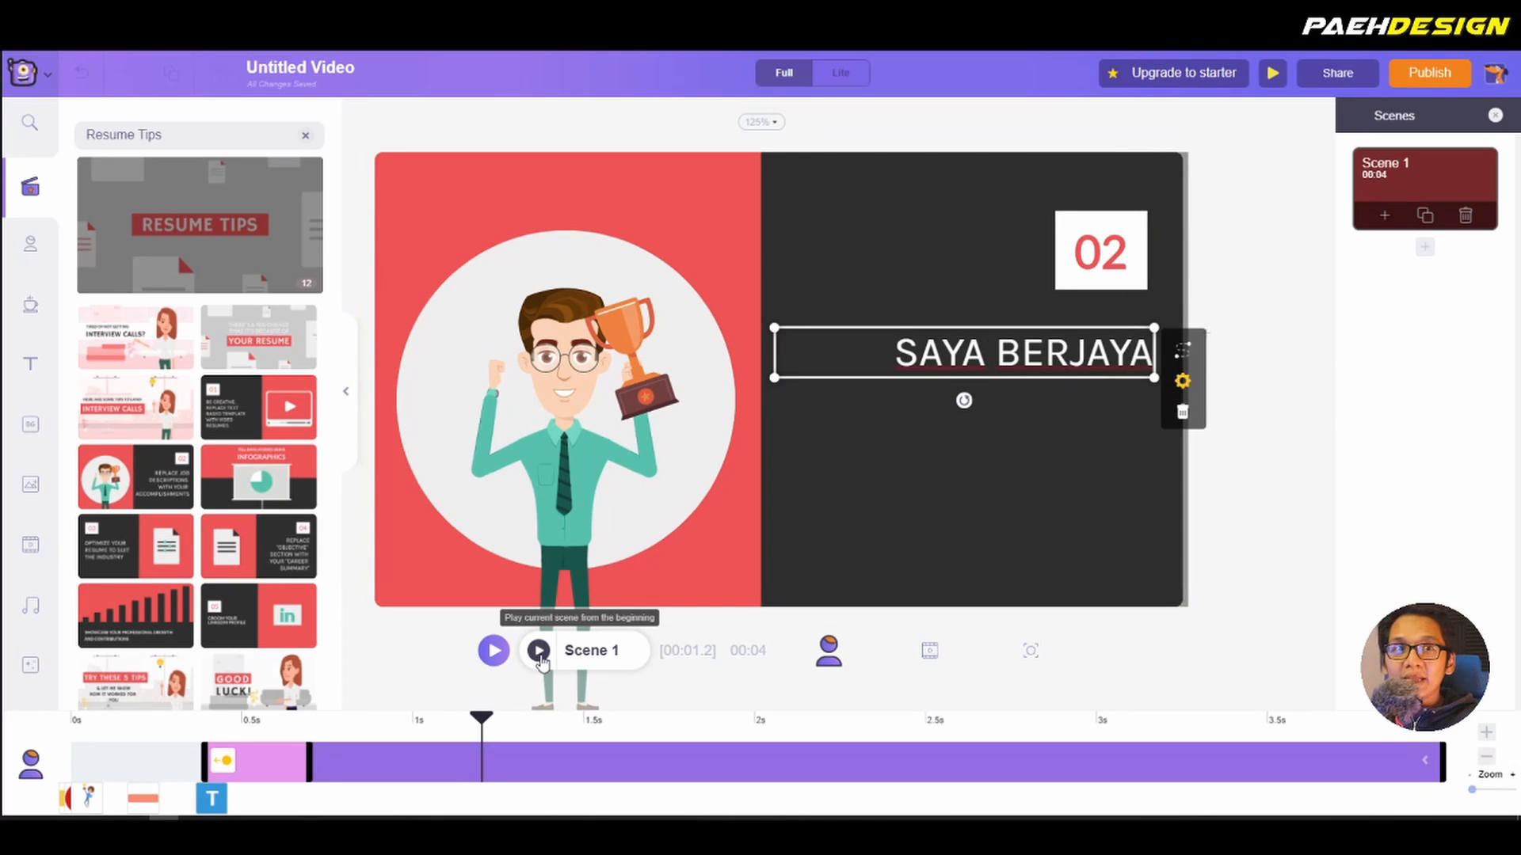
click(539, 651)
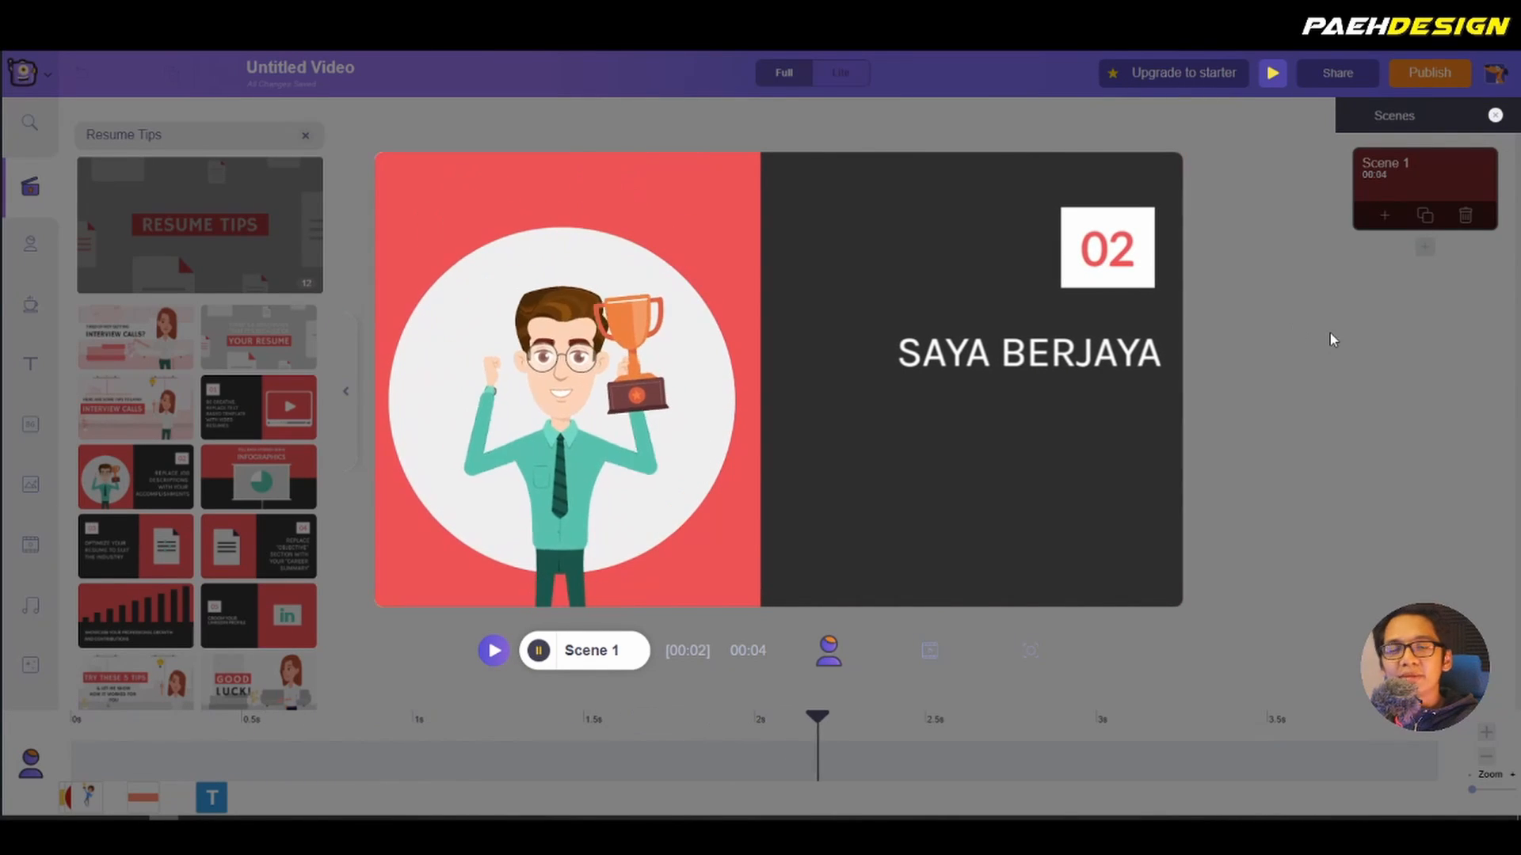
click(542, 648)
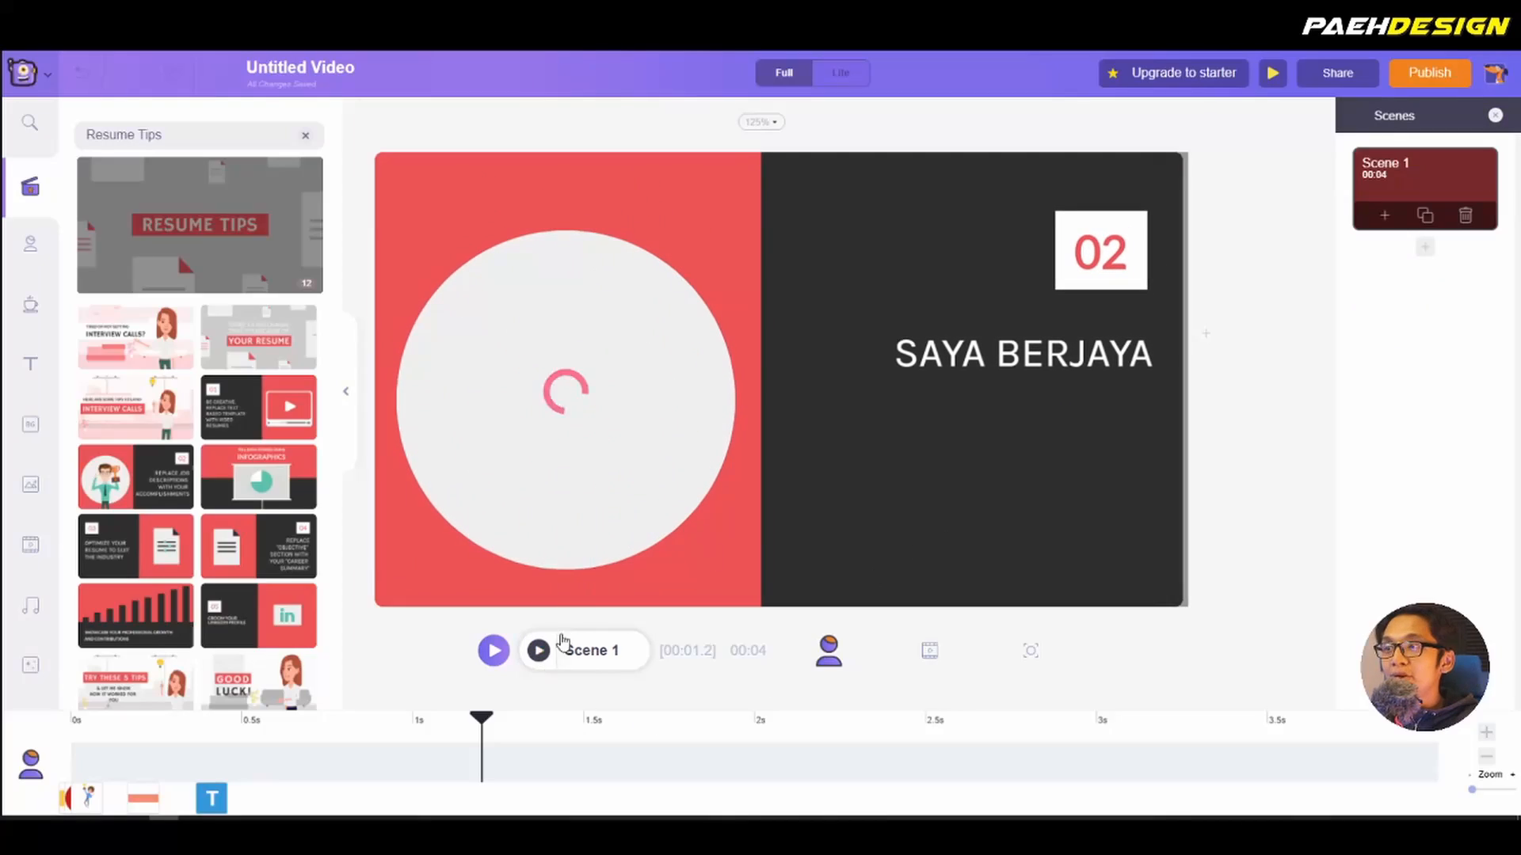
click(1466, 215)
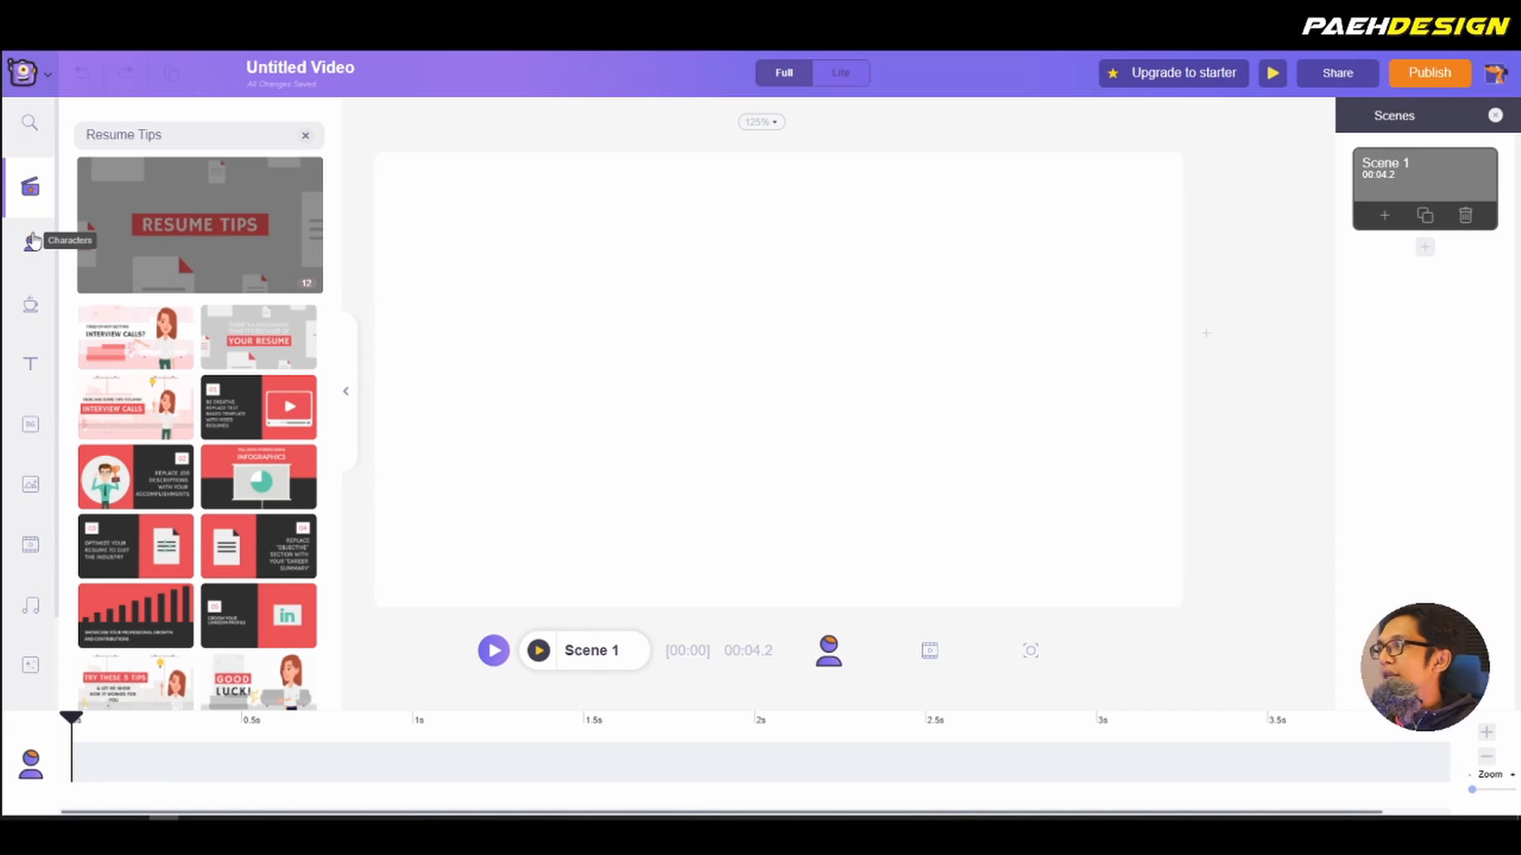
Step: Browse the character library and add the Casual curly-haired character in the navy hoodie to the scene
click(33, 242)
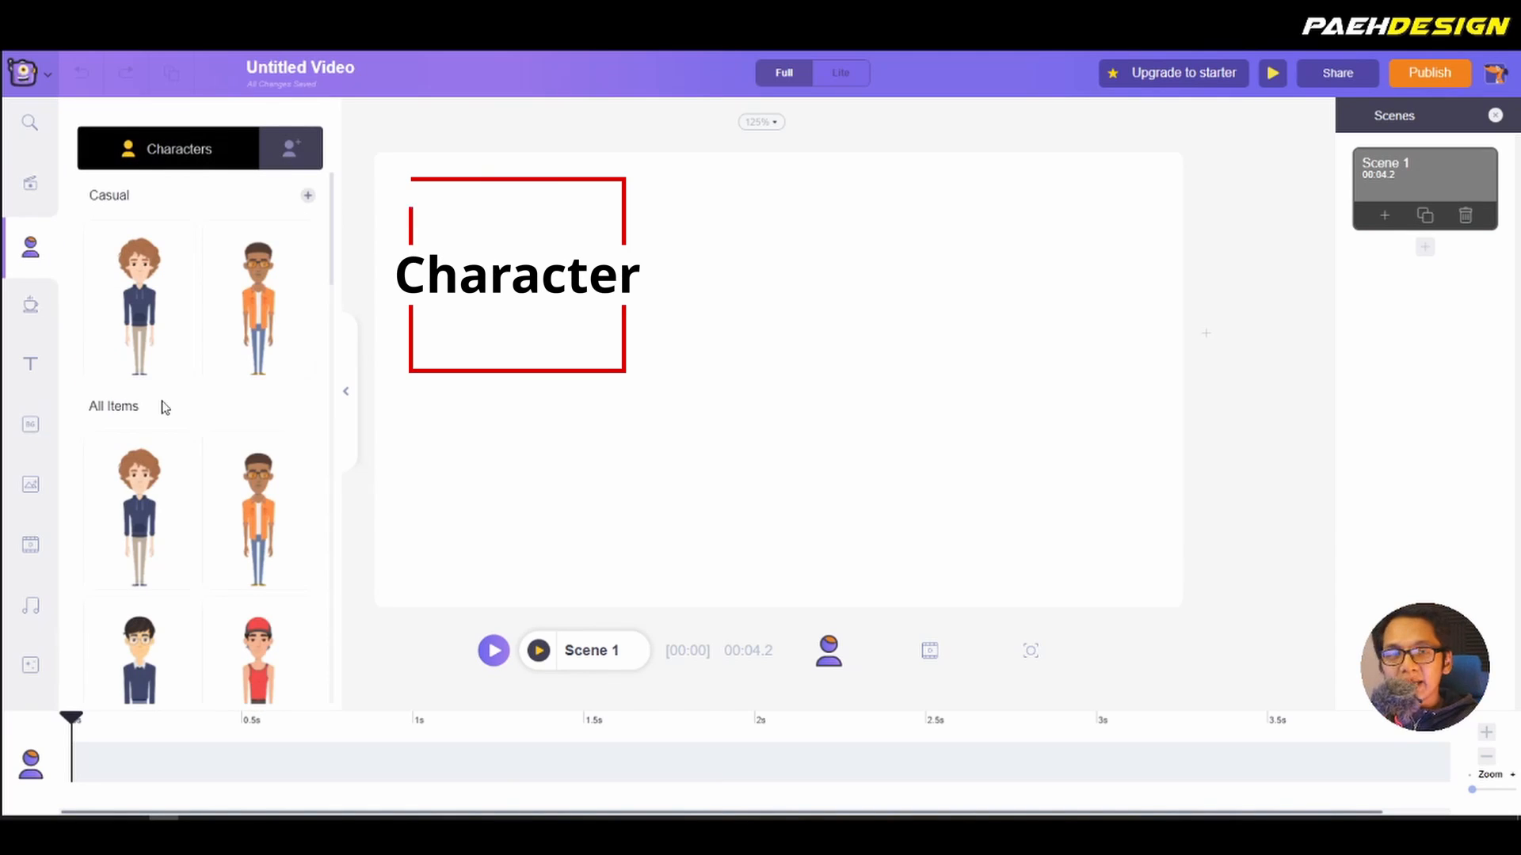
scroll(163, 412, down, 10)
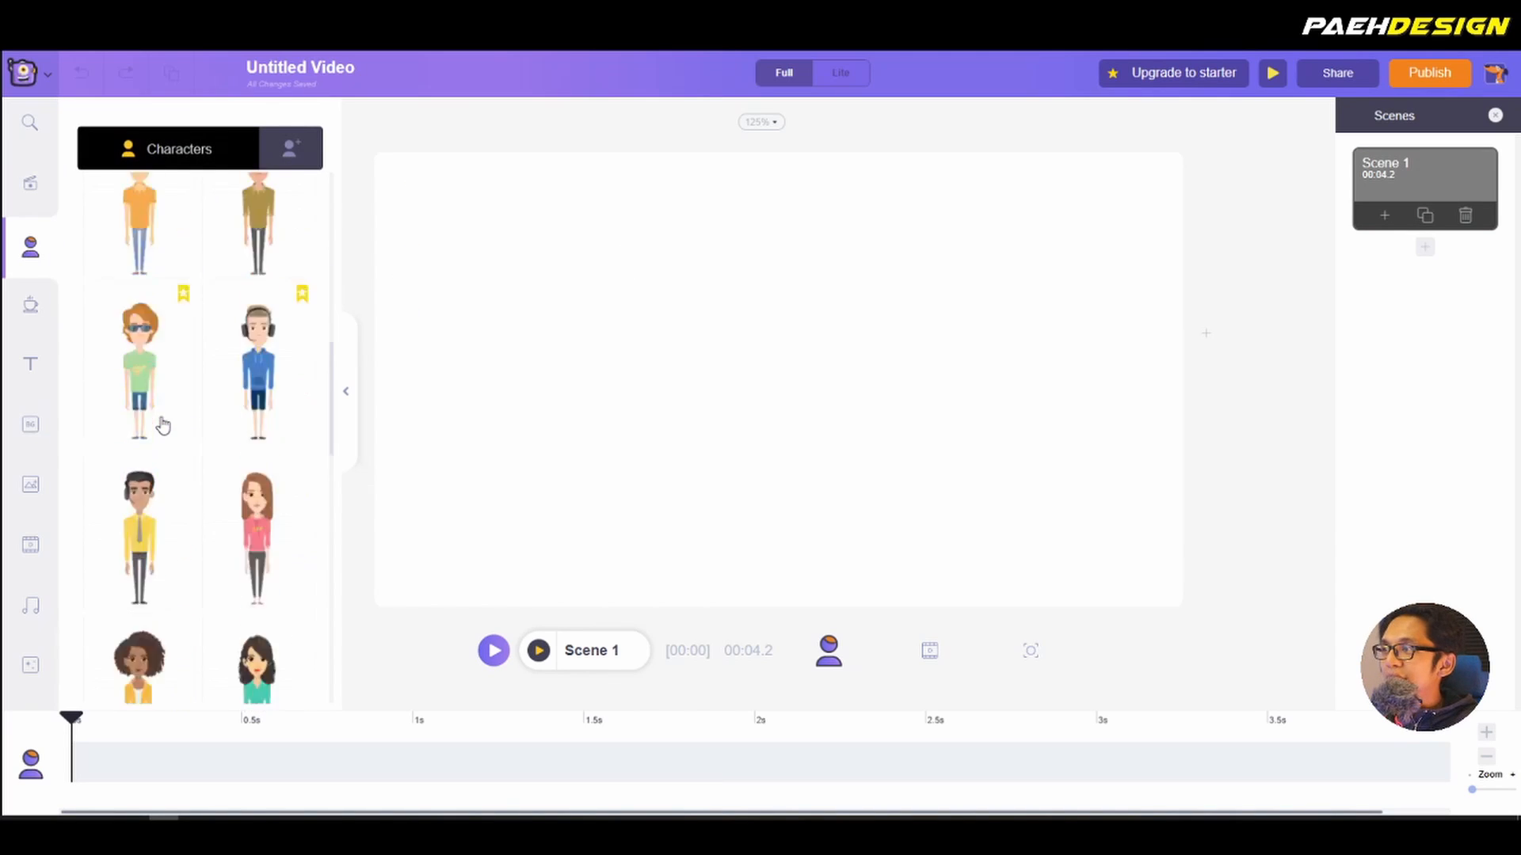
scroll(163, 426, down, 10)
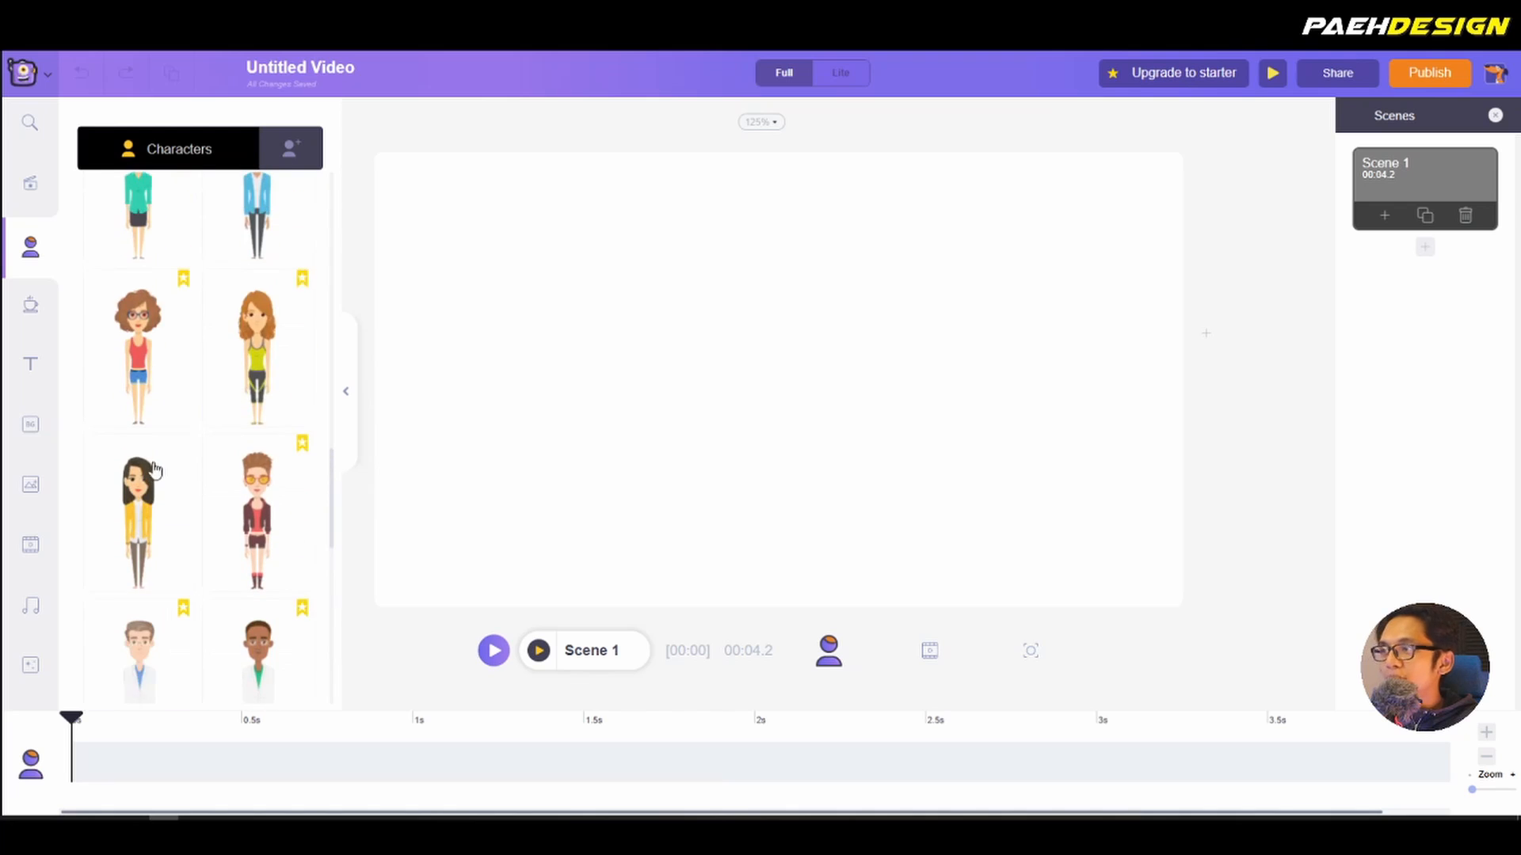
scroll(265, 353, down, 10)
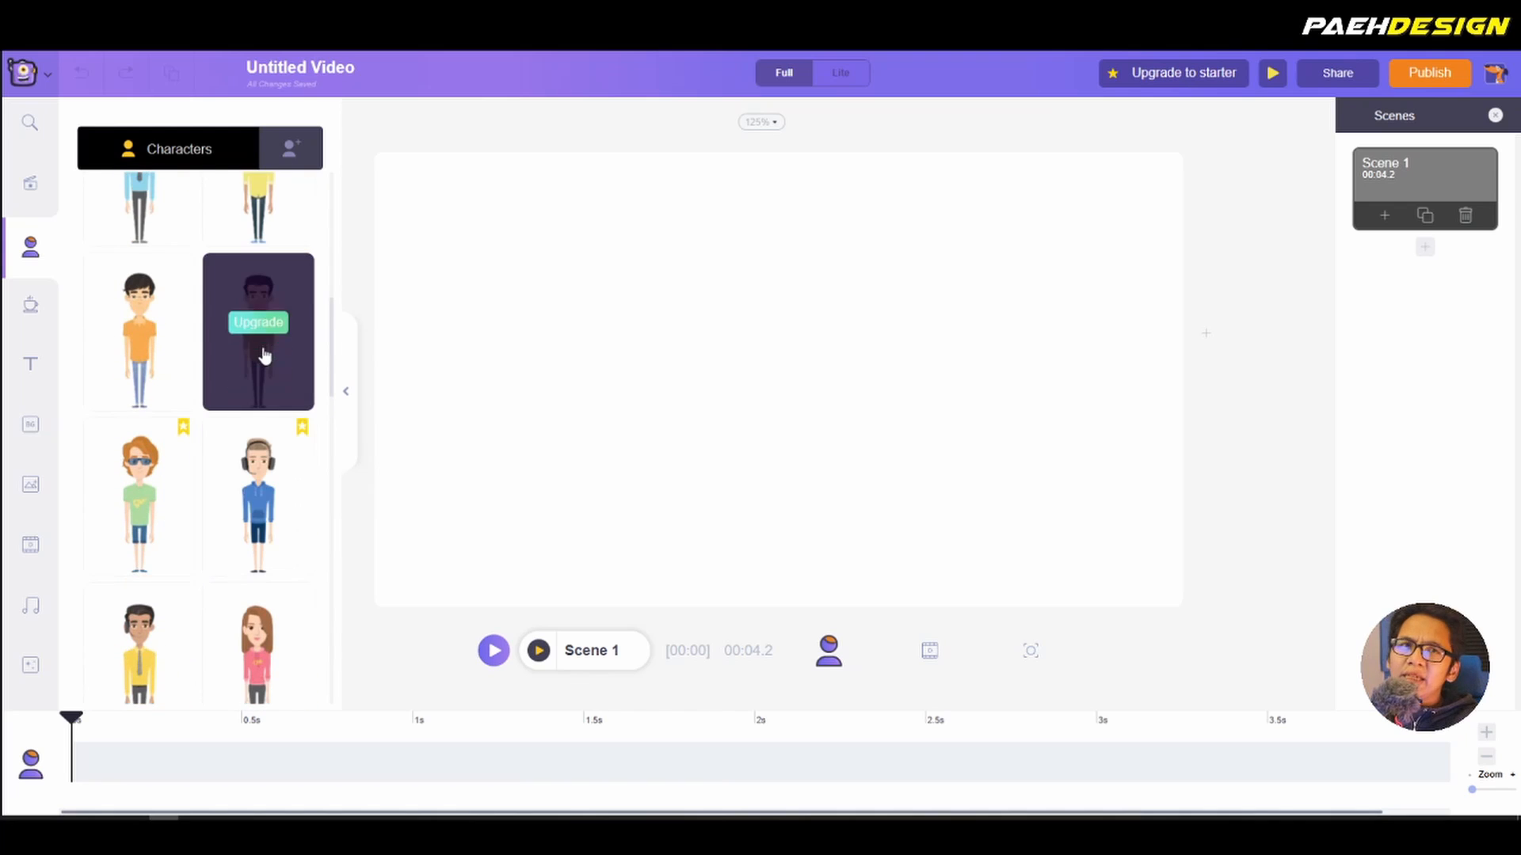
scroll(264, 356, up, 5)
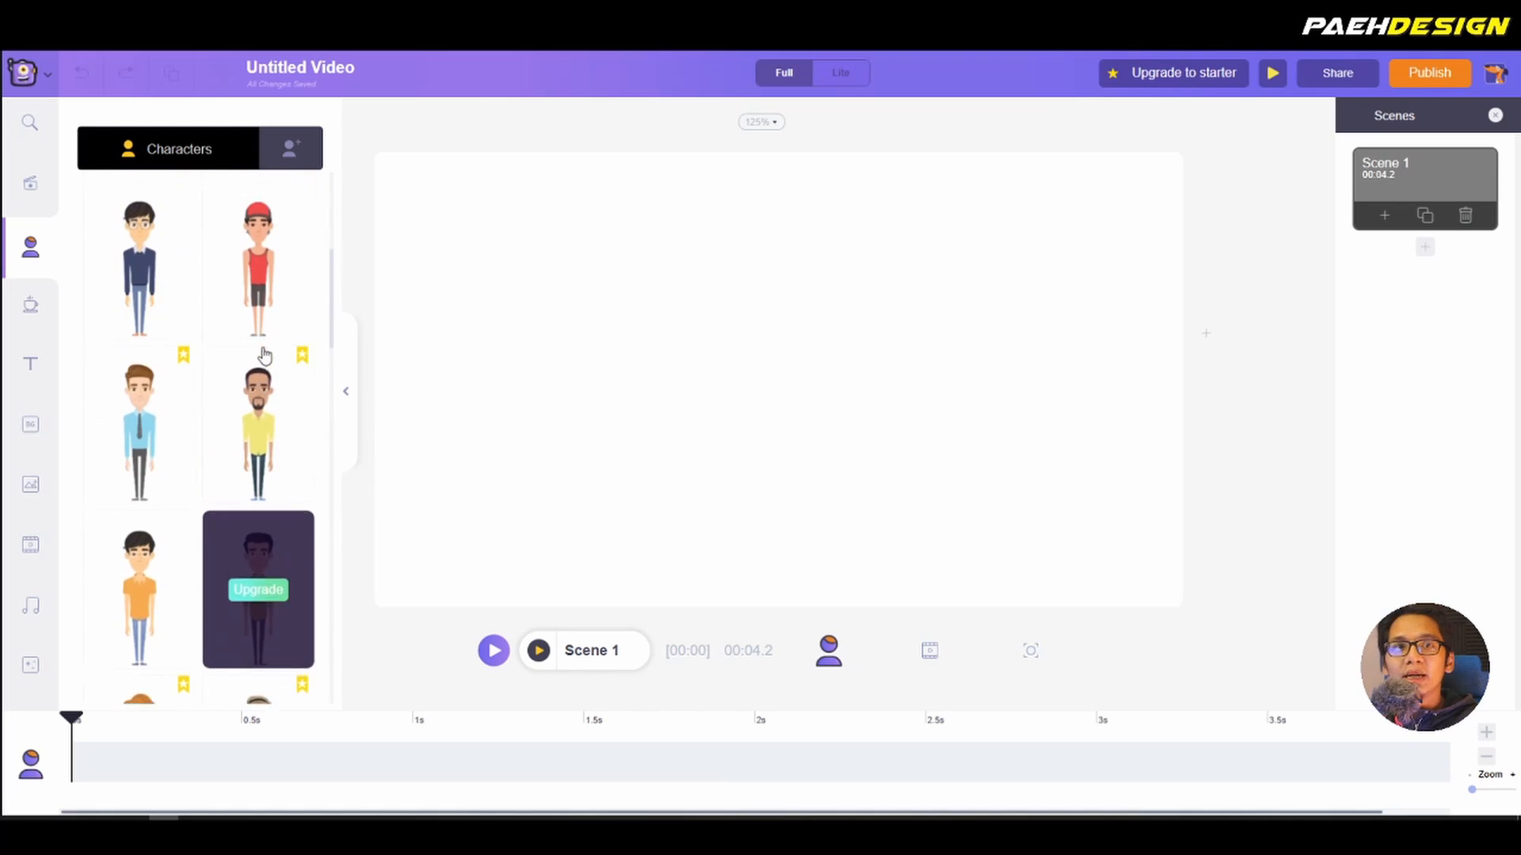
scroll(264, 356, up, 2)
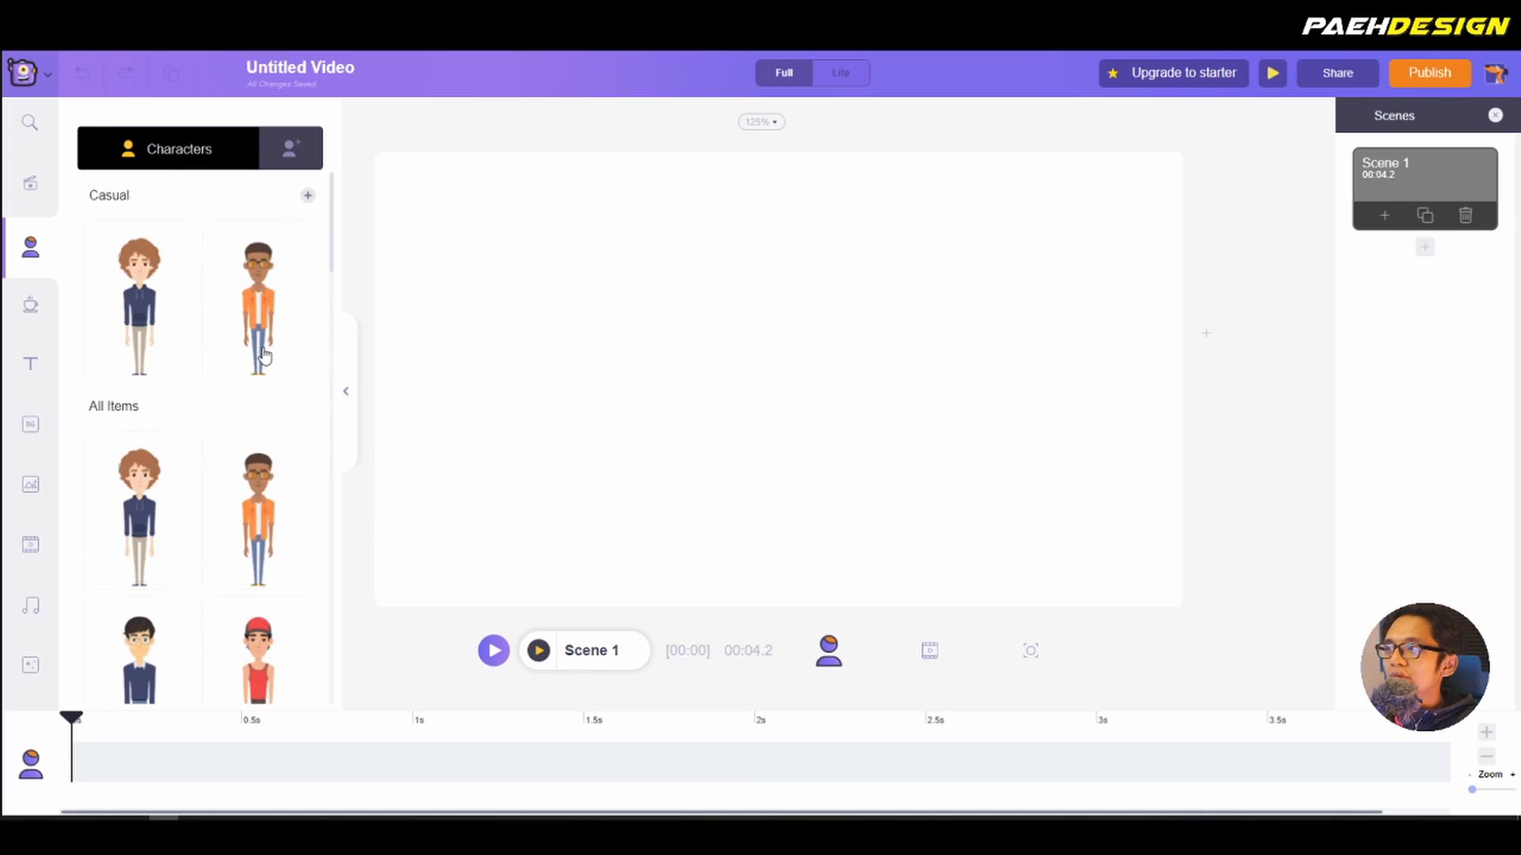
click(142, 298)
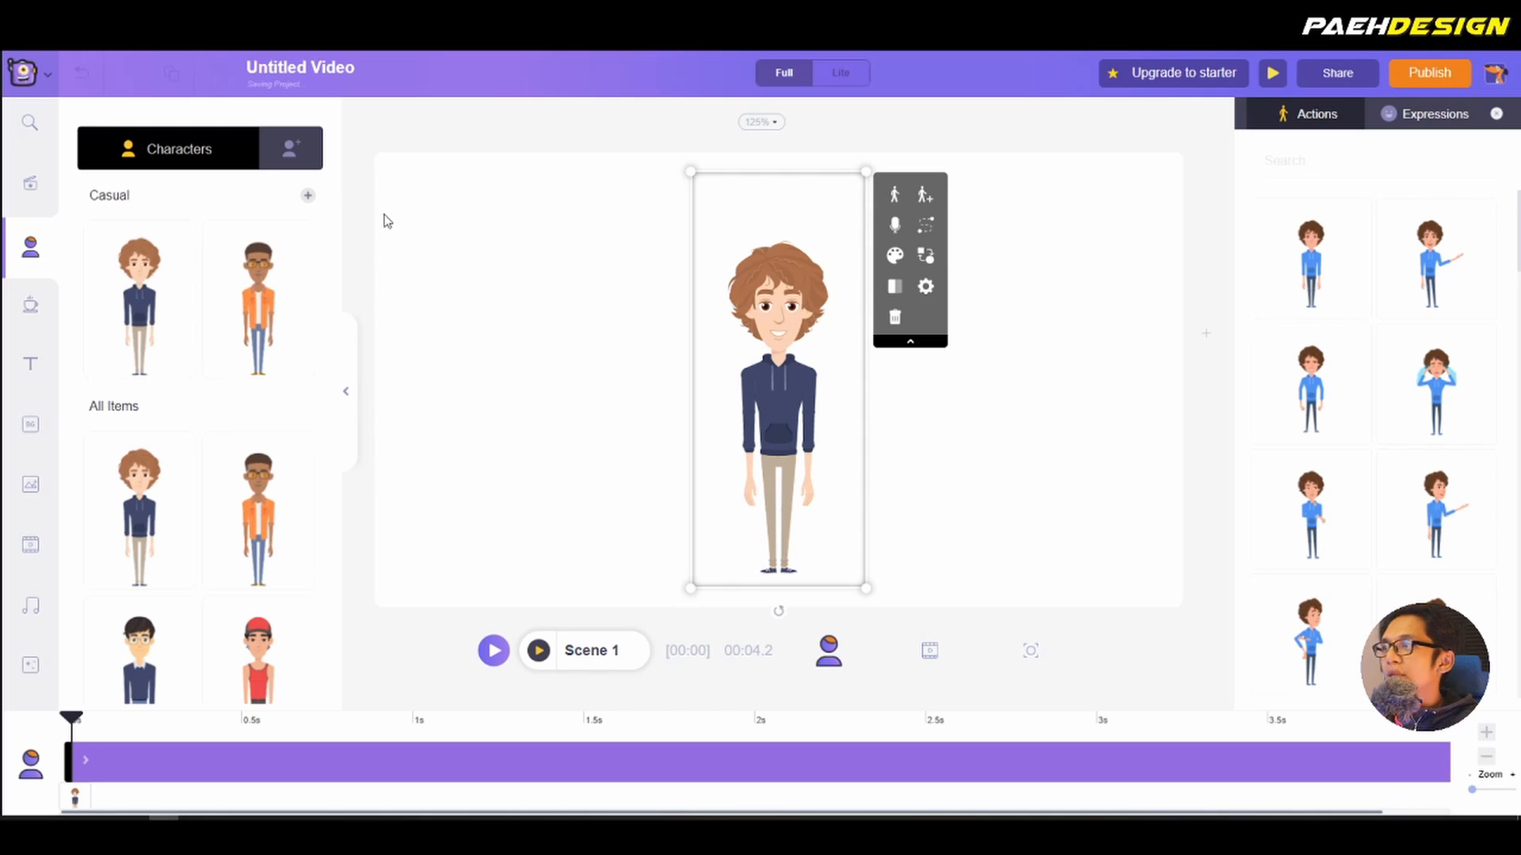
Step: Show the self-made characters and delete the curly-haired character from the scene
click(291, 153)
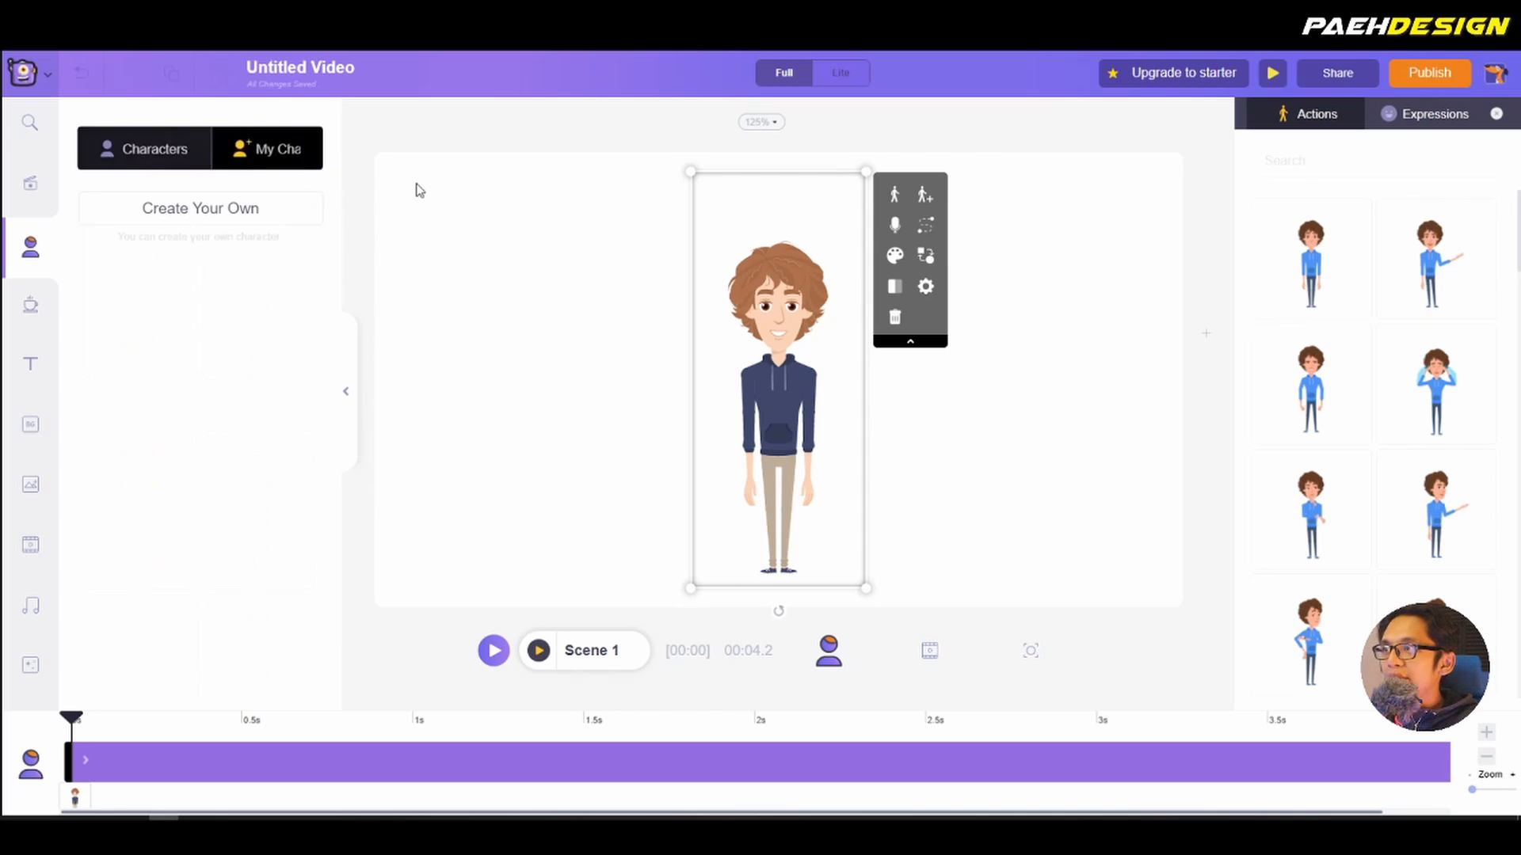
key(Delete)
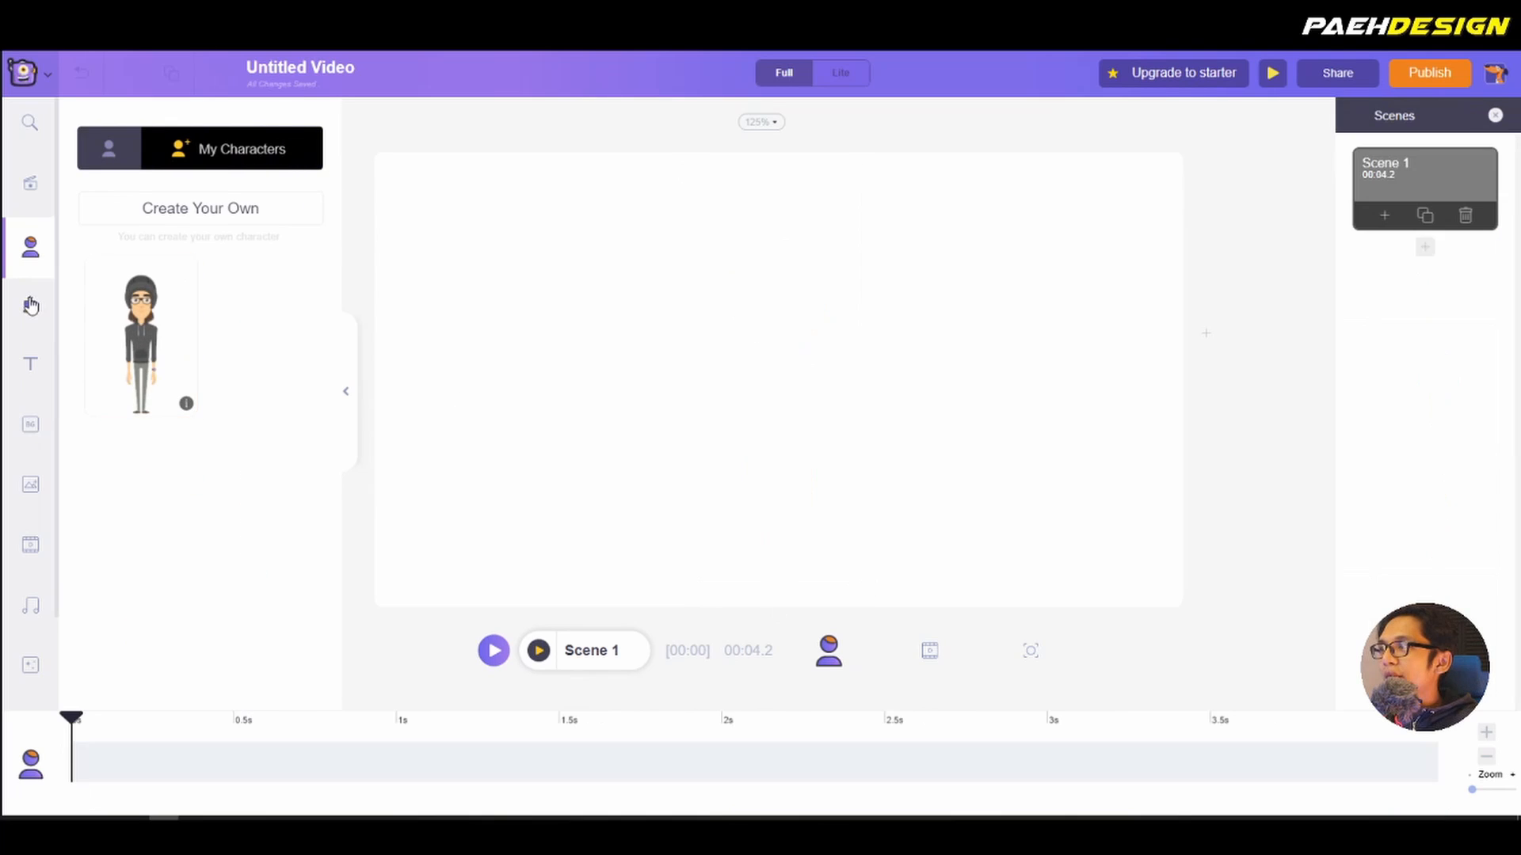
Step: Look through the property library's categories, from Shapes and Office down to Nature and Travel
click(31, 305)
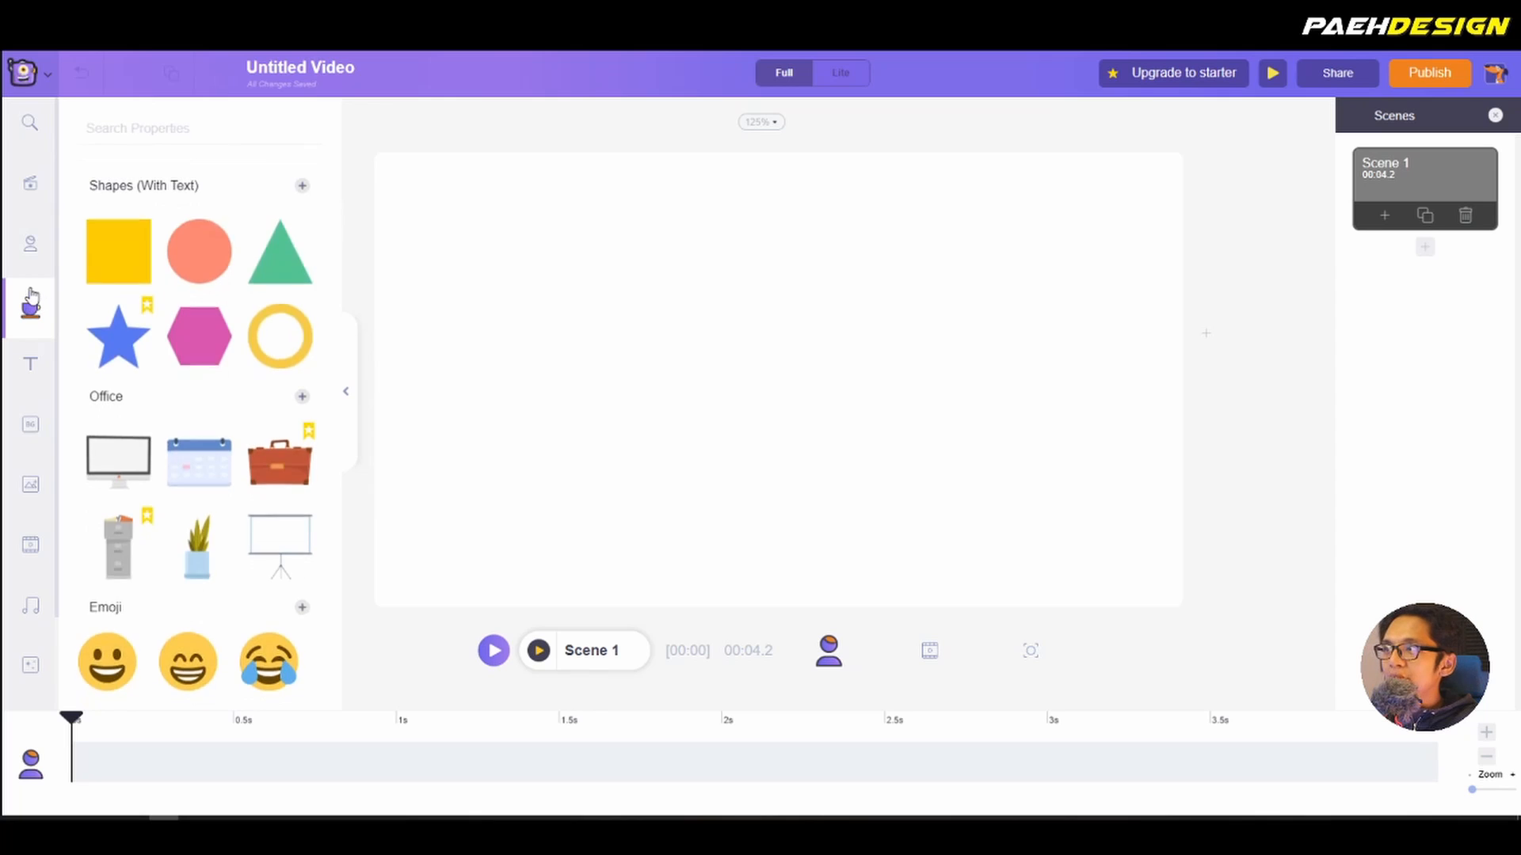
scroll(142, 382, down, 5)
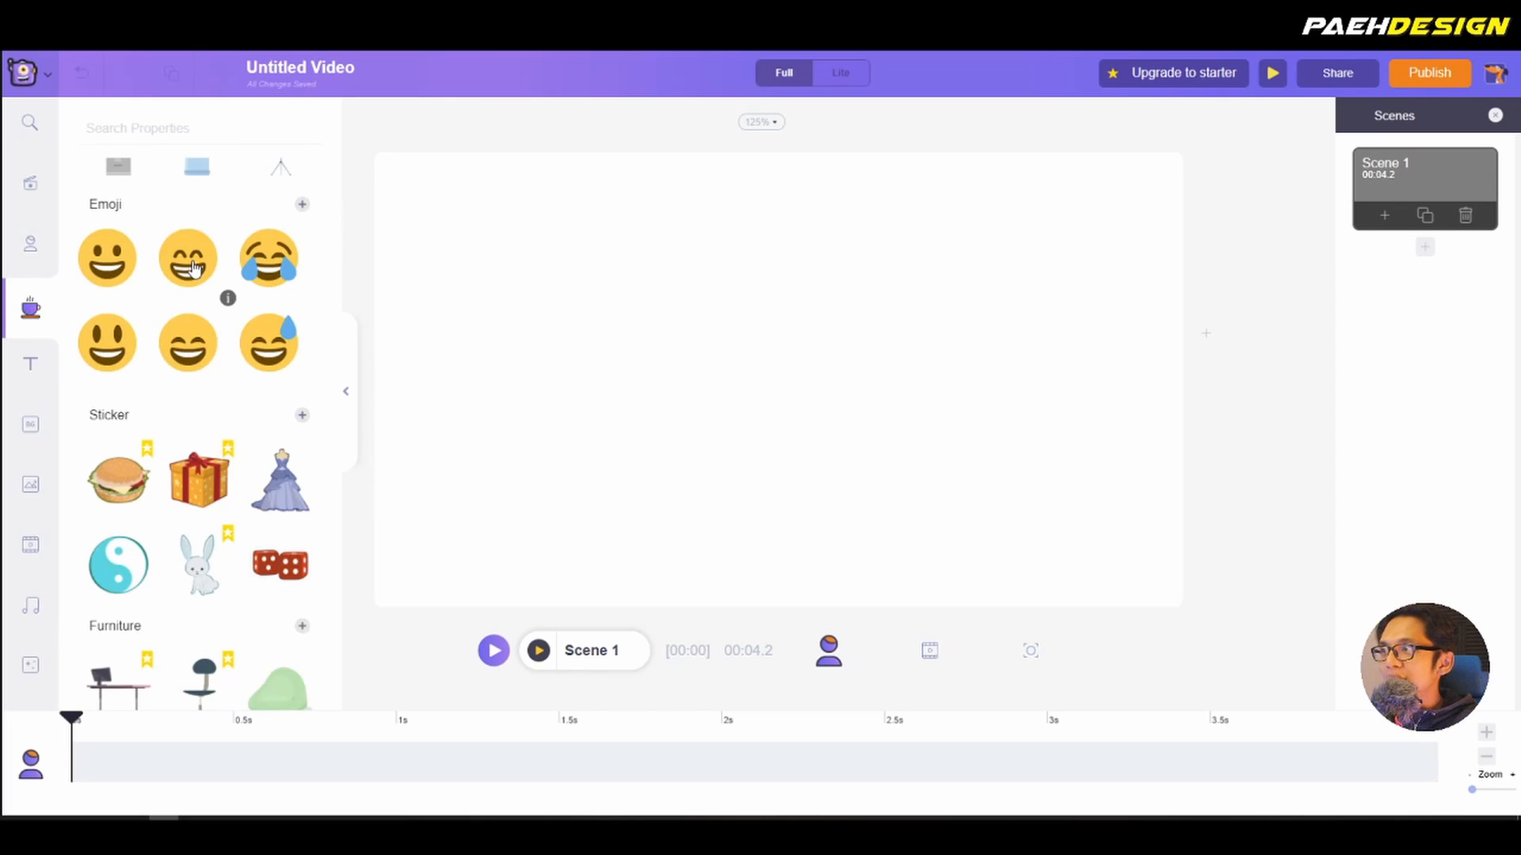
scroll(190, 451, down, 15)
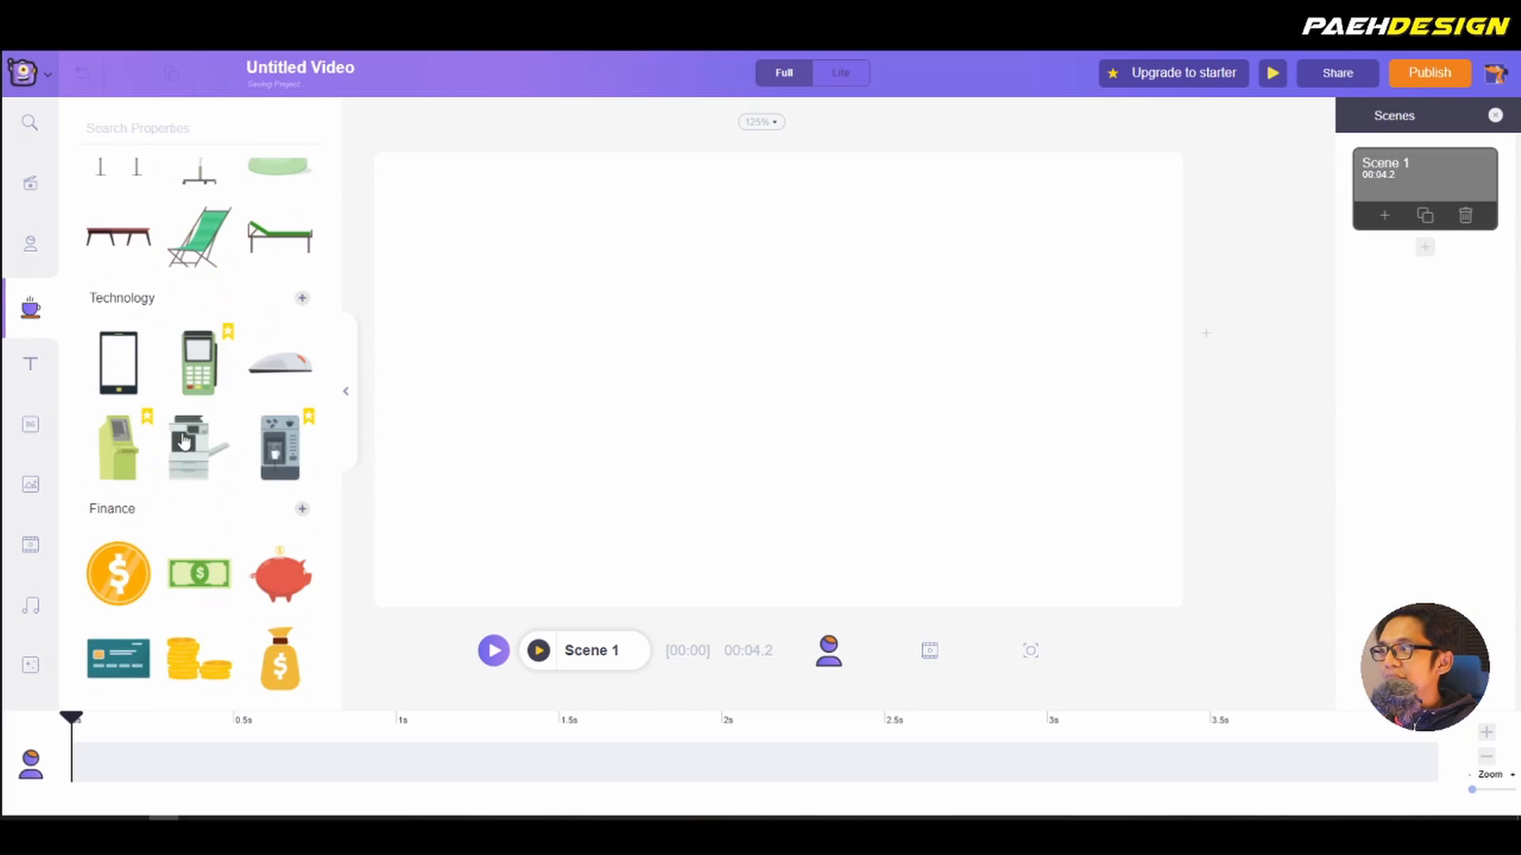
scroll(208, 491, down, 3)
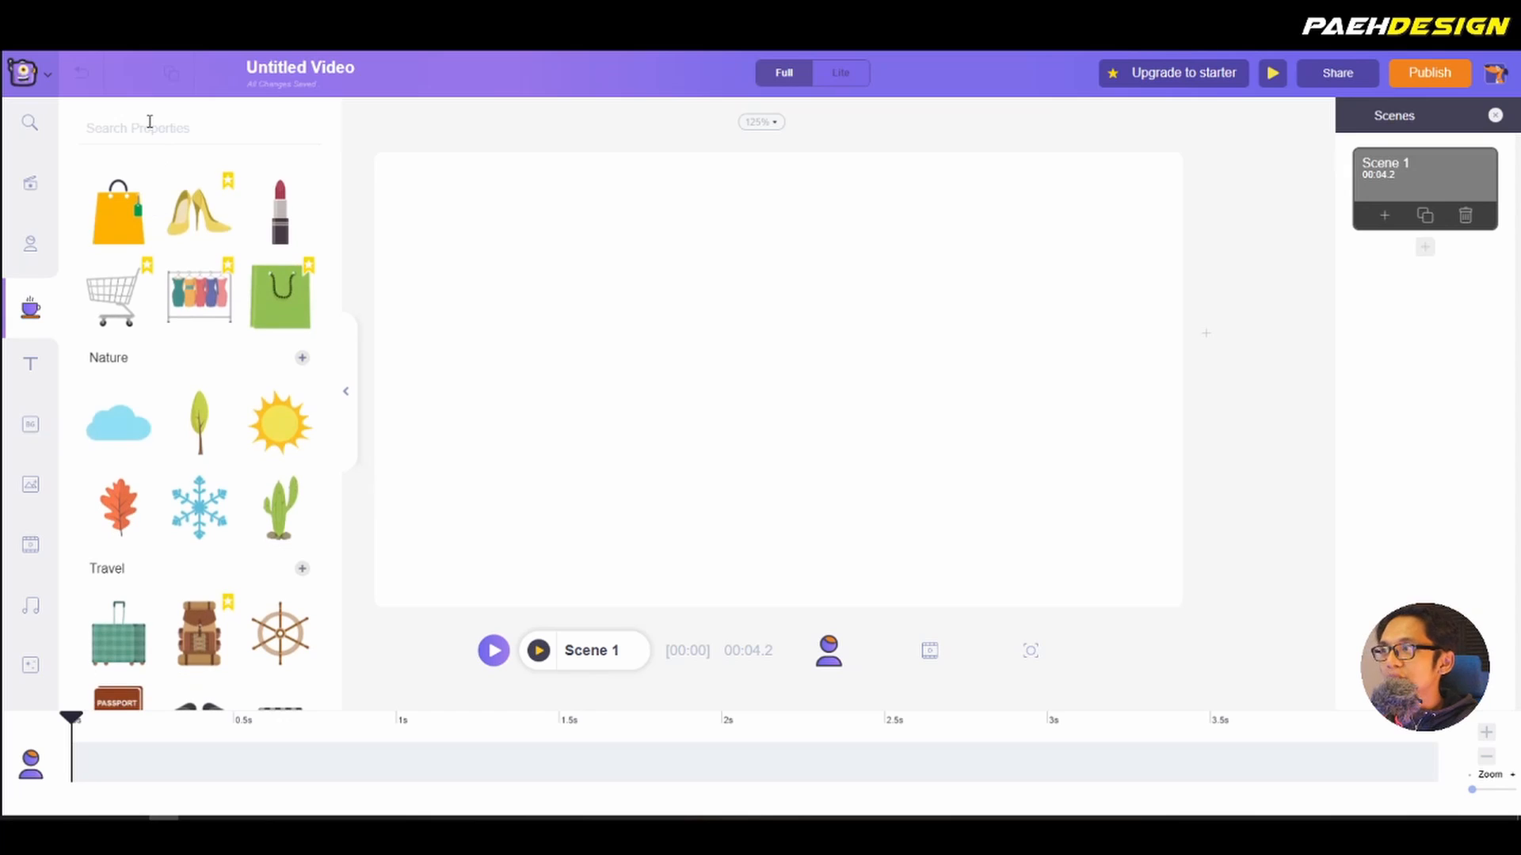
Step: Add a default heading to the scene, view its available enter effects, and delete the heading
click(29, 367)
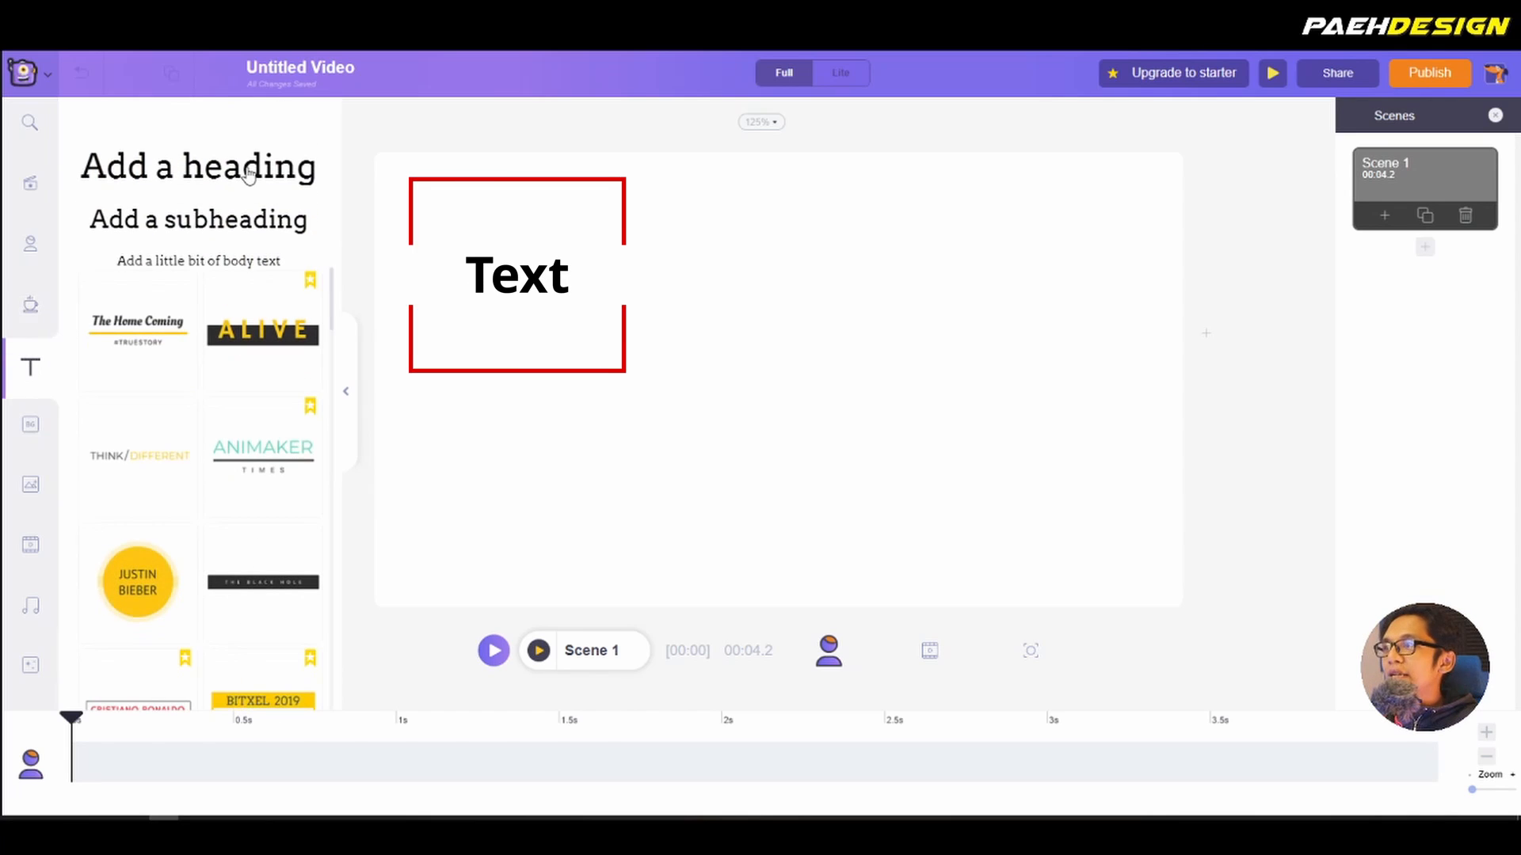
click(247, 174)
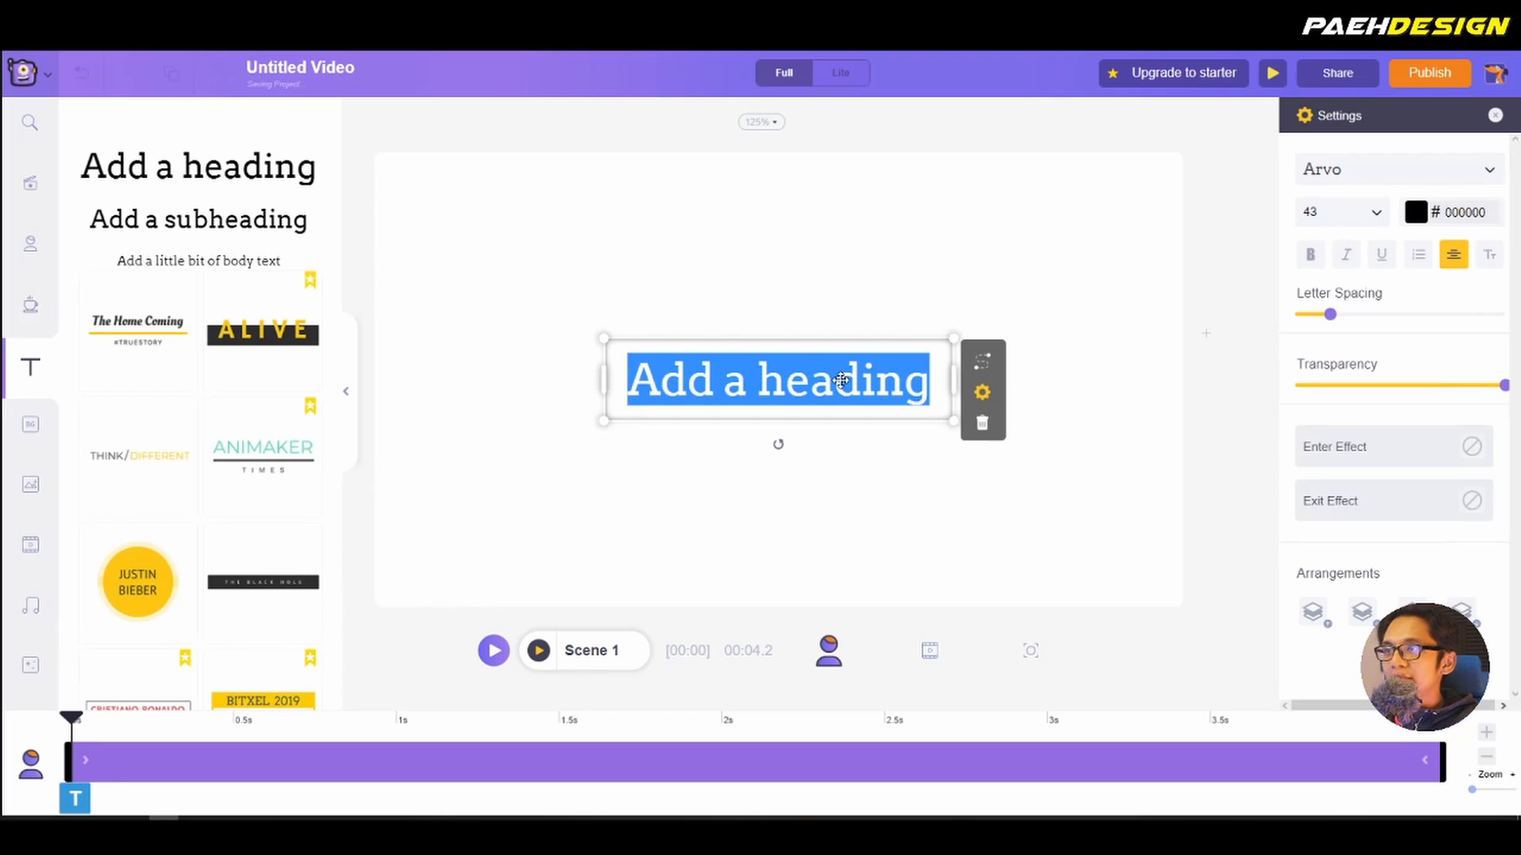
click(1372, 458)
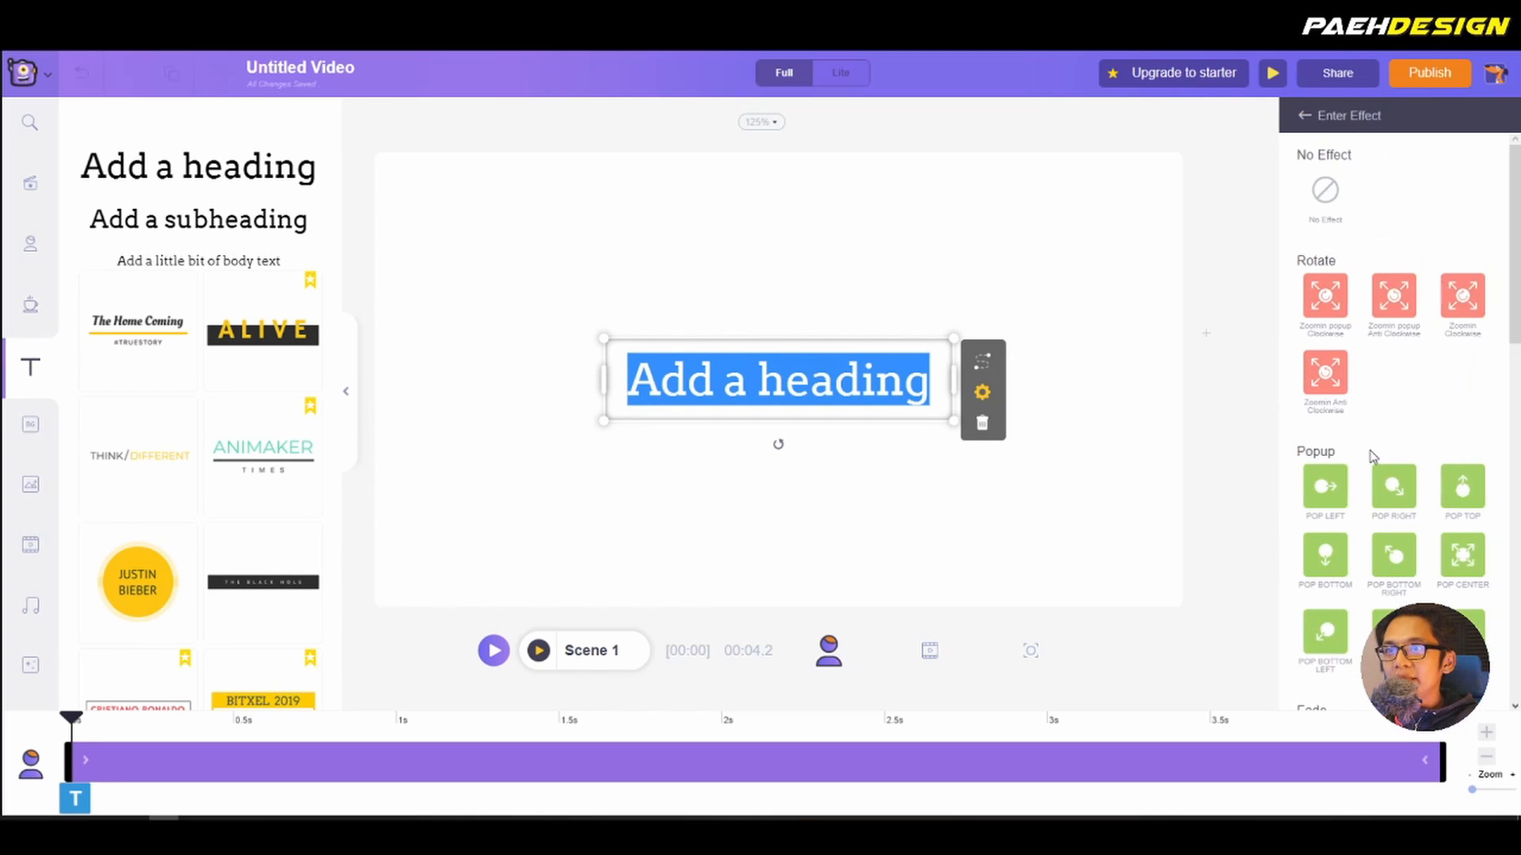
click(983, 423)
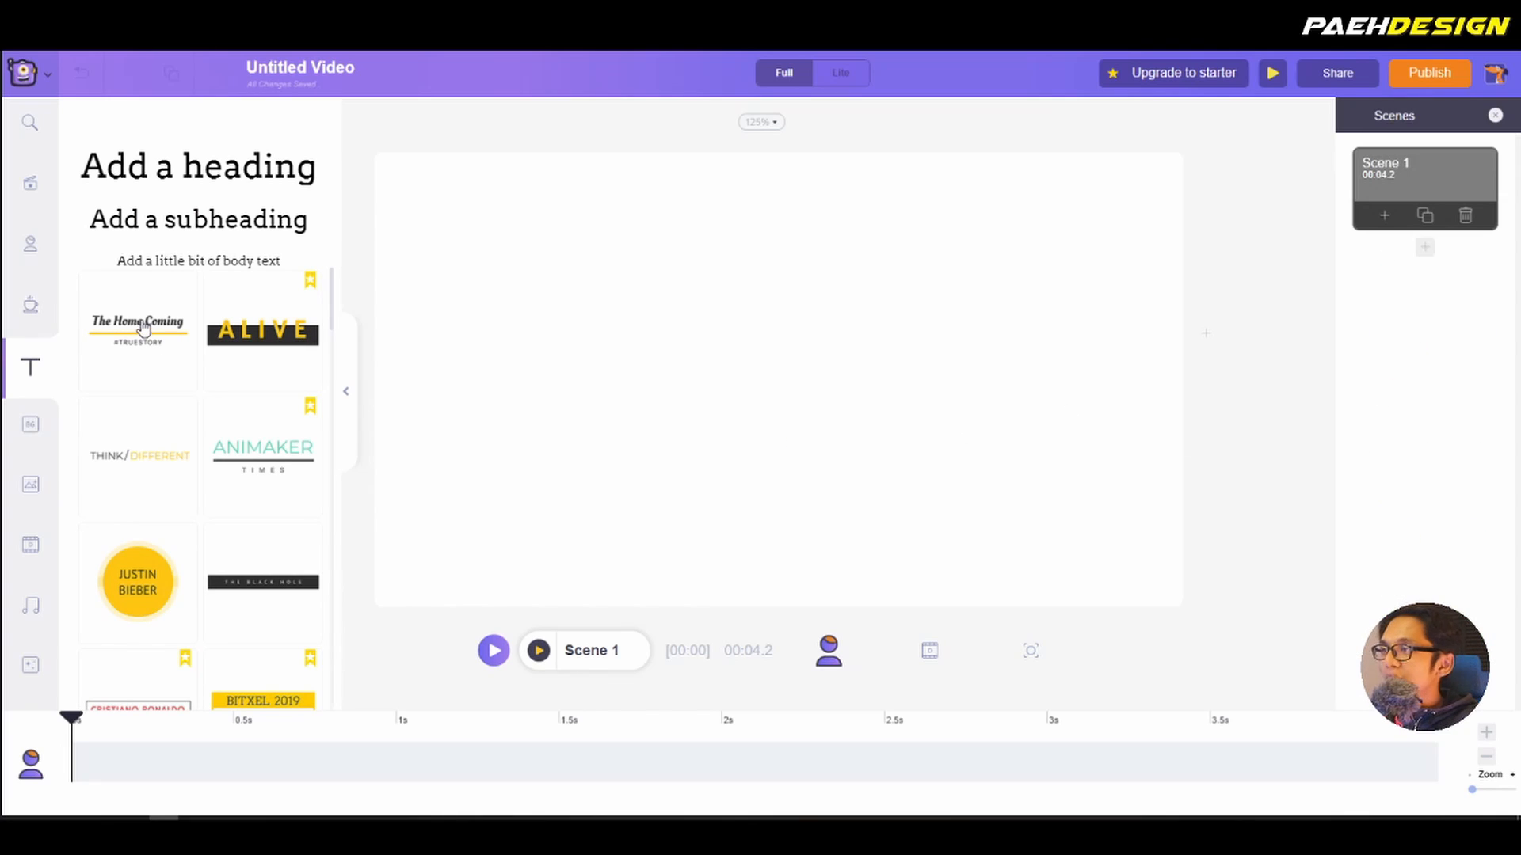
Step: Add the "The Home Coming" text design to the scene, change its title to "Paeh Design", and preview it
click(142, 328)
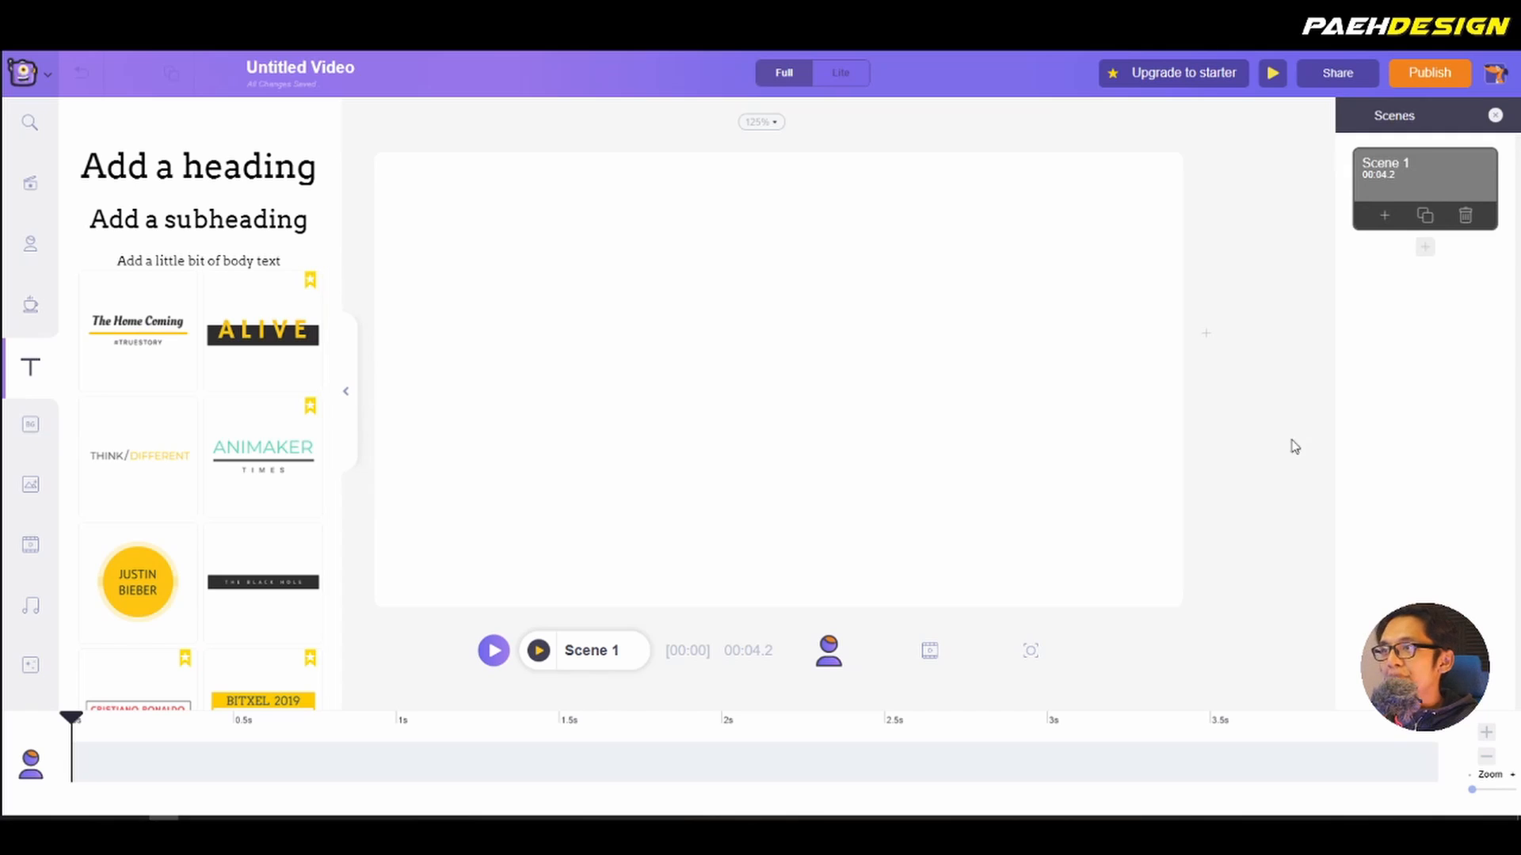
double_click(847, 372)
text(Paeh Design)
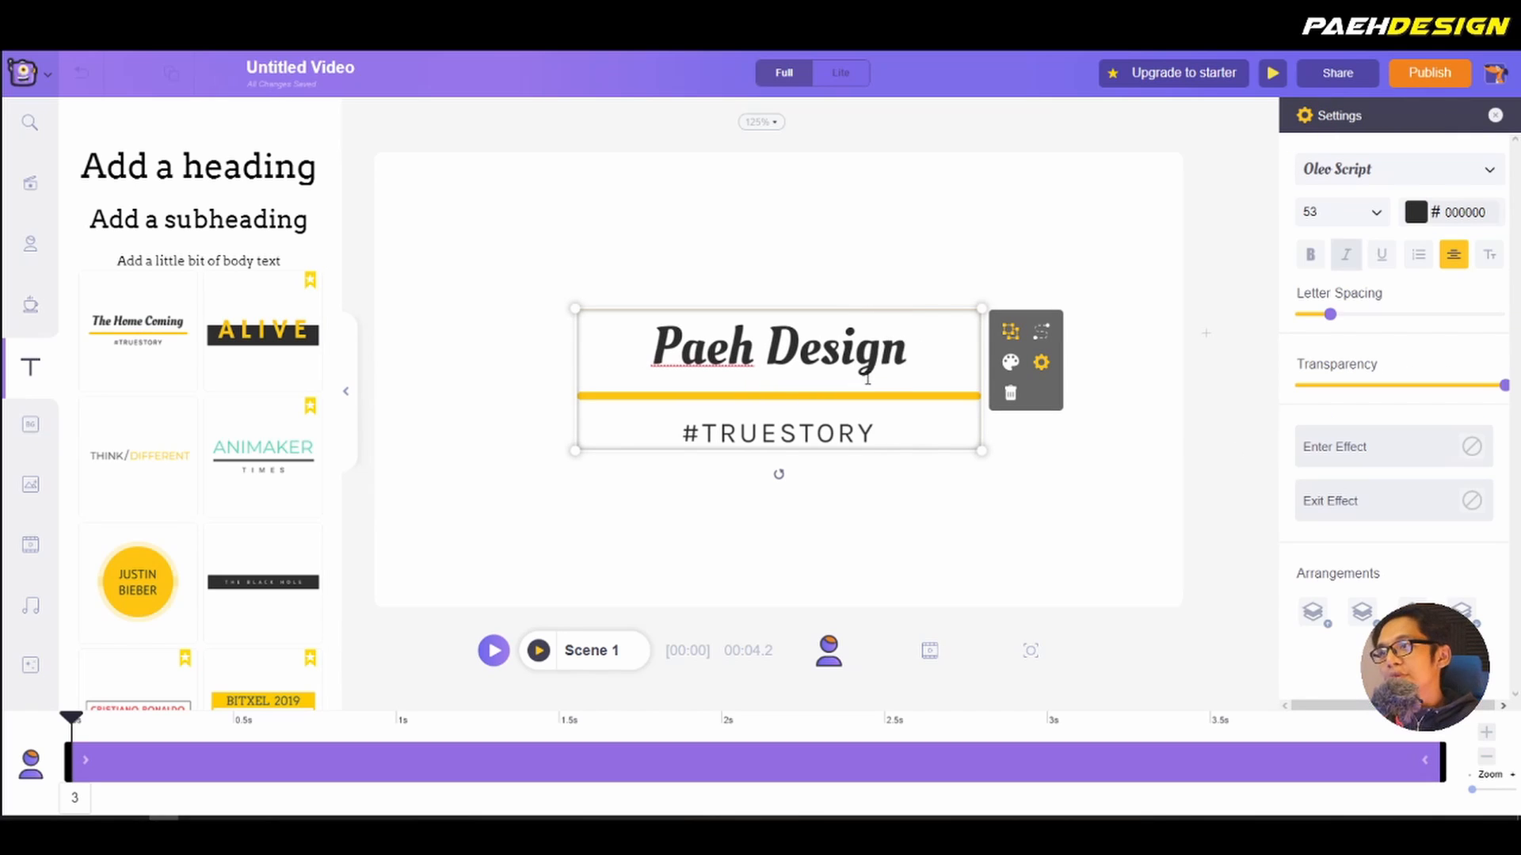
click(539, 650)
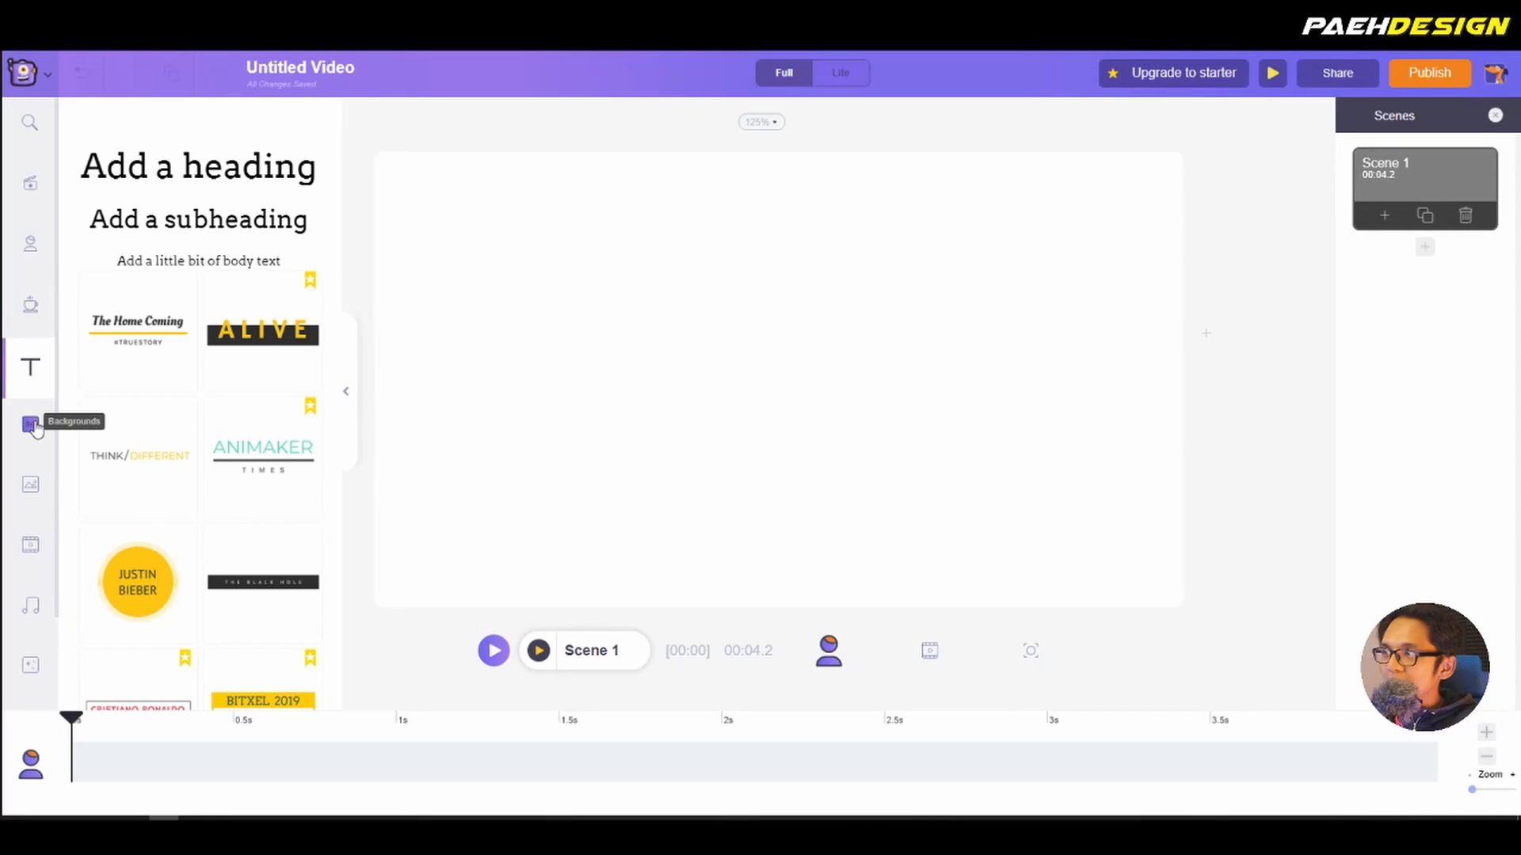
Step: Look through the background library, and browse the image library's categories from Covid19 down to Wander
click(31, 426)
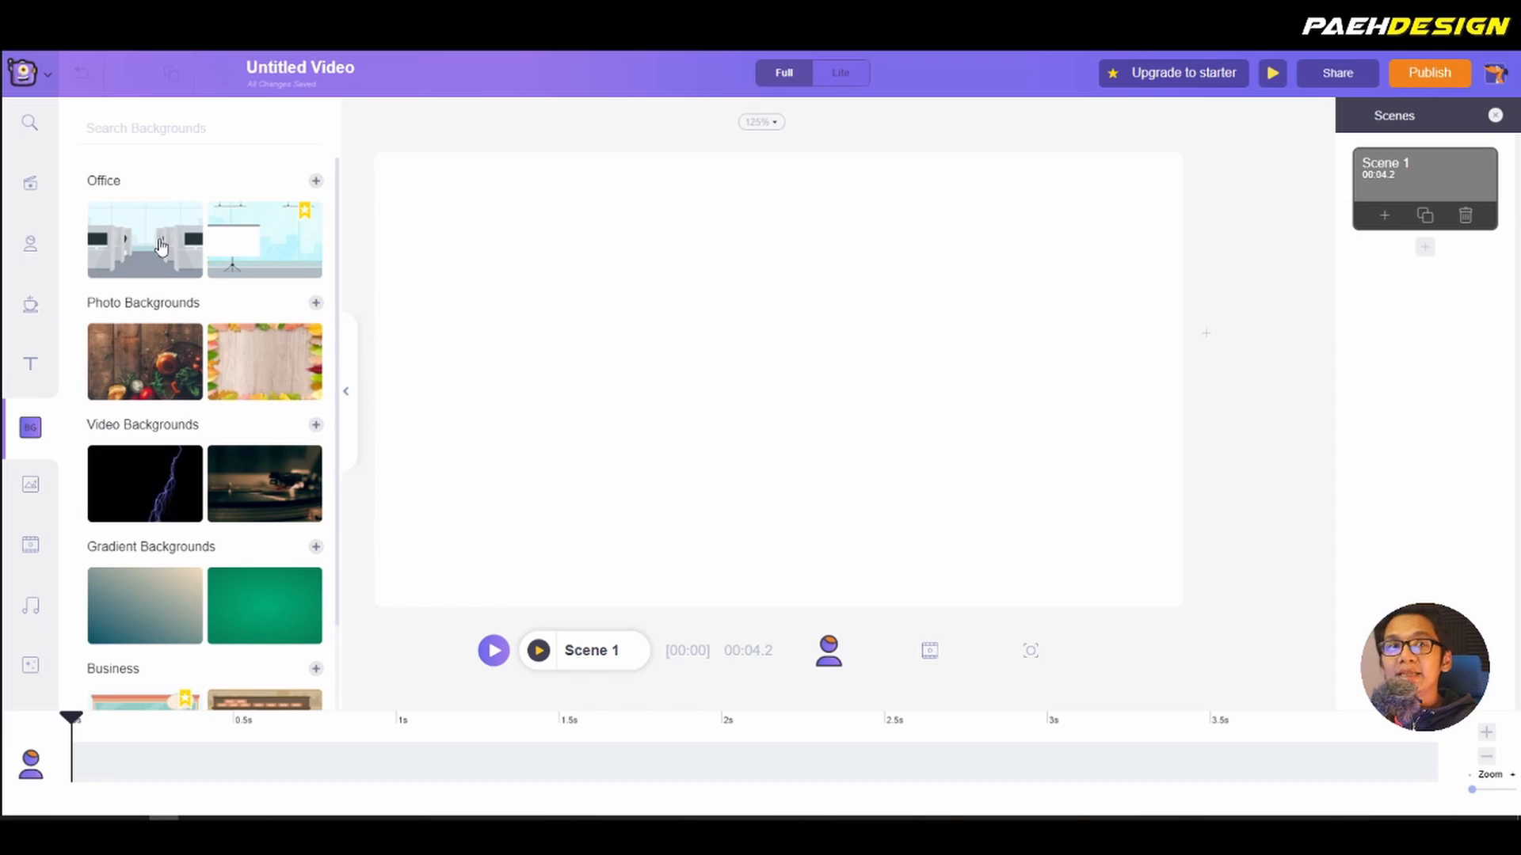
click(31, 485)
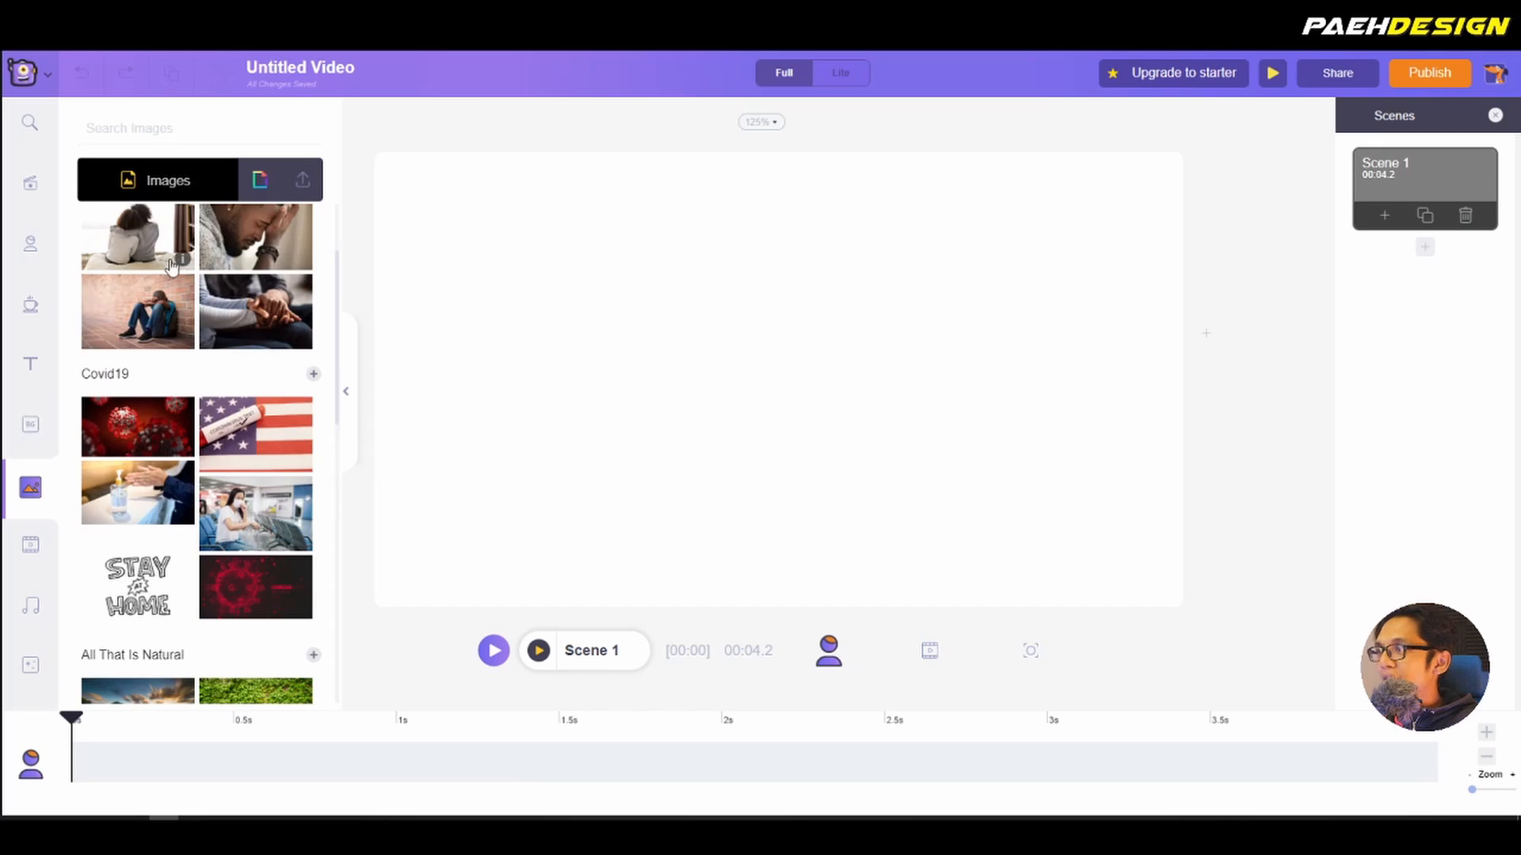
scroll(228, 503, down, 5)
scroll(228, 503, down, 5)
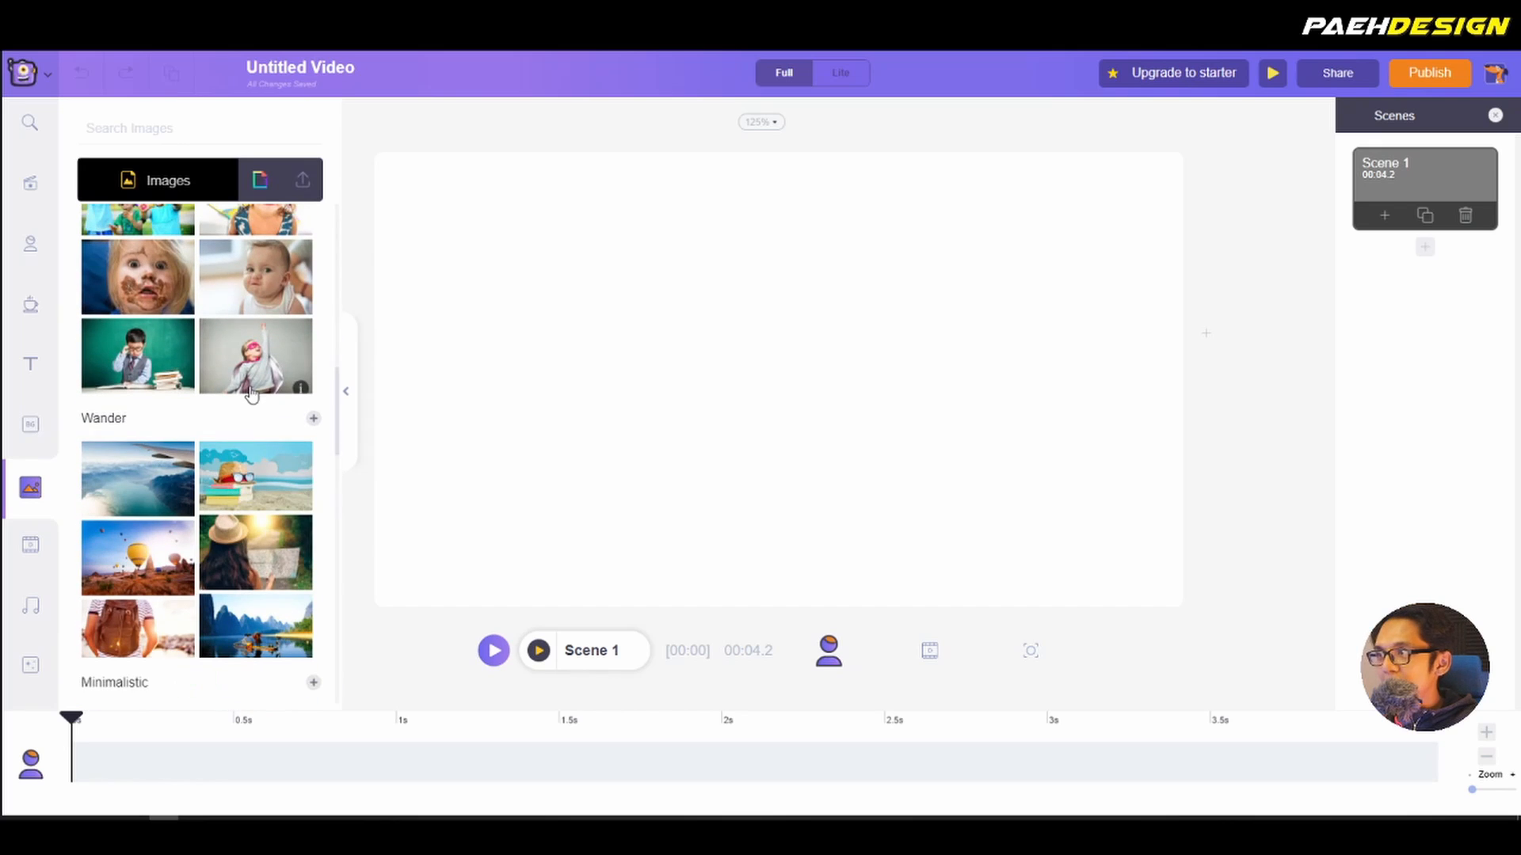
Step: Add the Wander image of a straw hat on books at the beach, shrink it slightly, and delete it
click(254, 483)
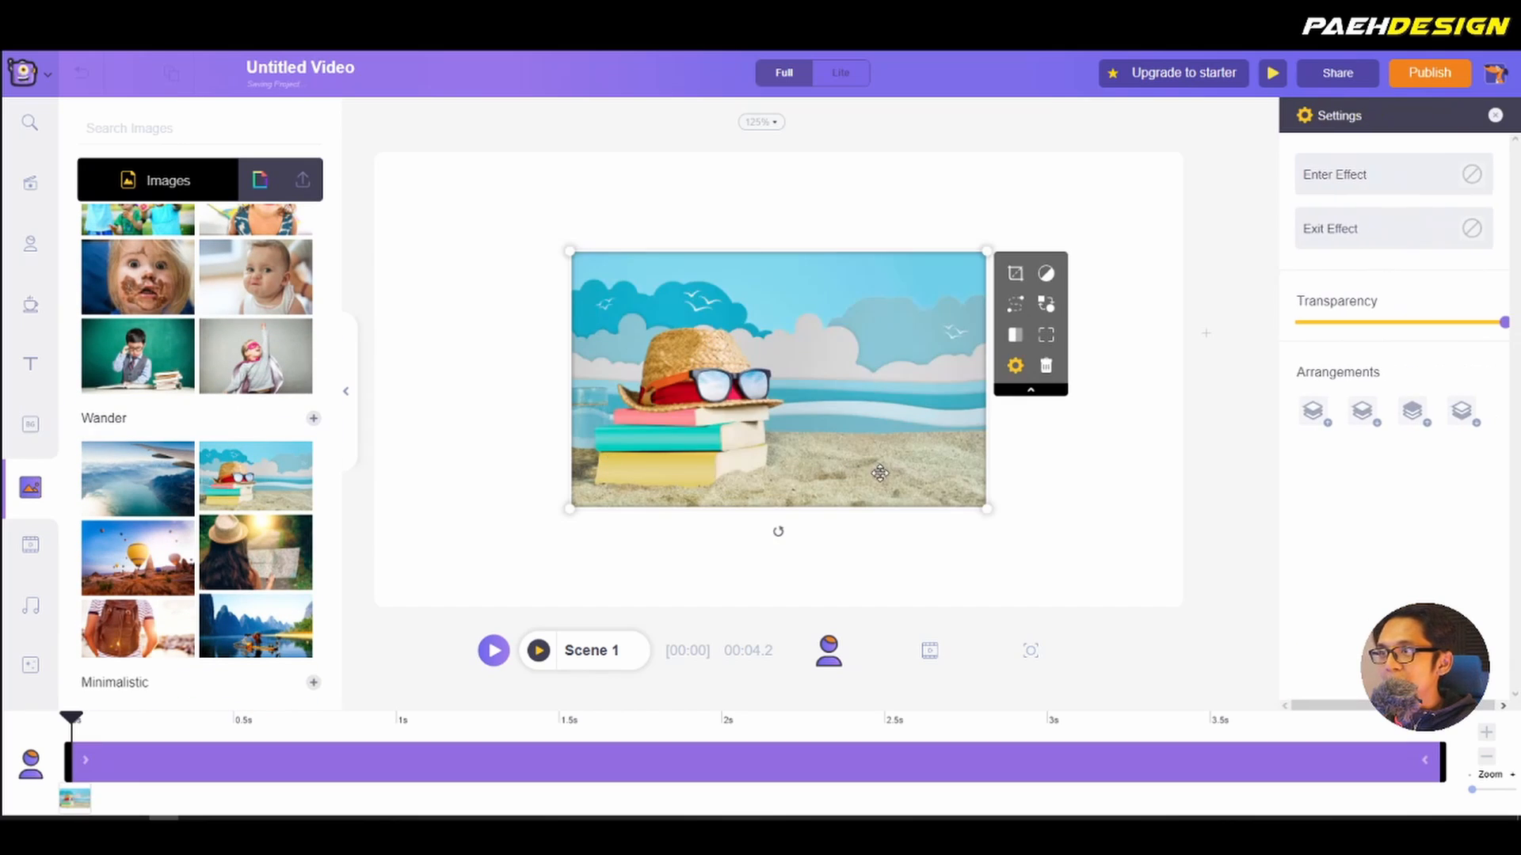
mouse_move(988, 510)
mouse_down()
mouse_move(1147, 635)
mouse_move(1025, 533)
mouse_move(966, 526)
mouse_up()
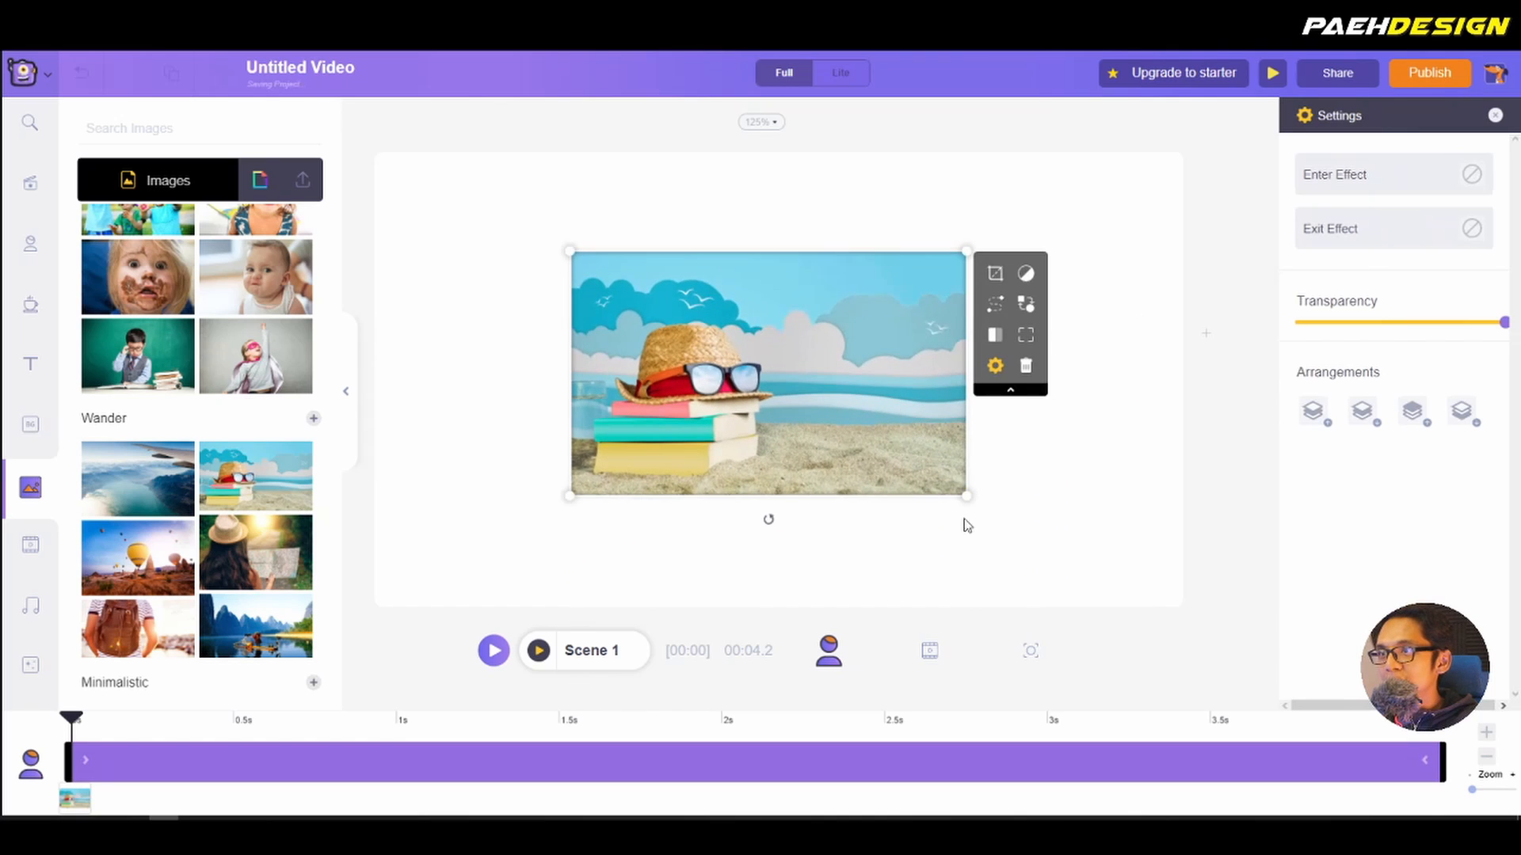
click(1026, 368)
Step: Browse the stock video categories and preview the first music track for motivational videos
click(30, 545)
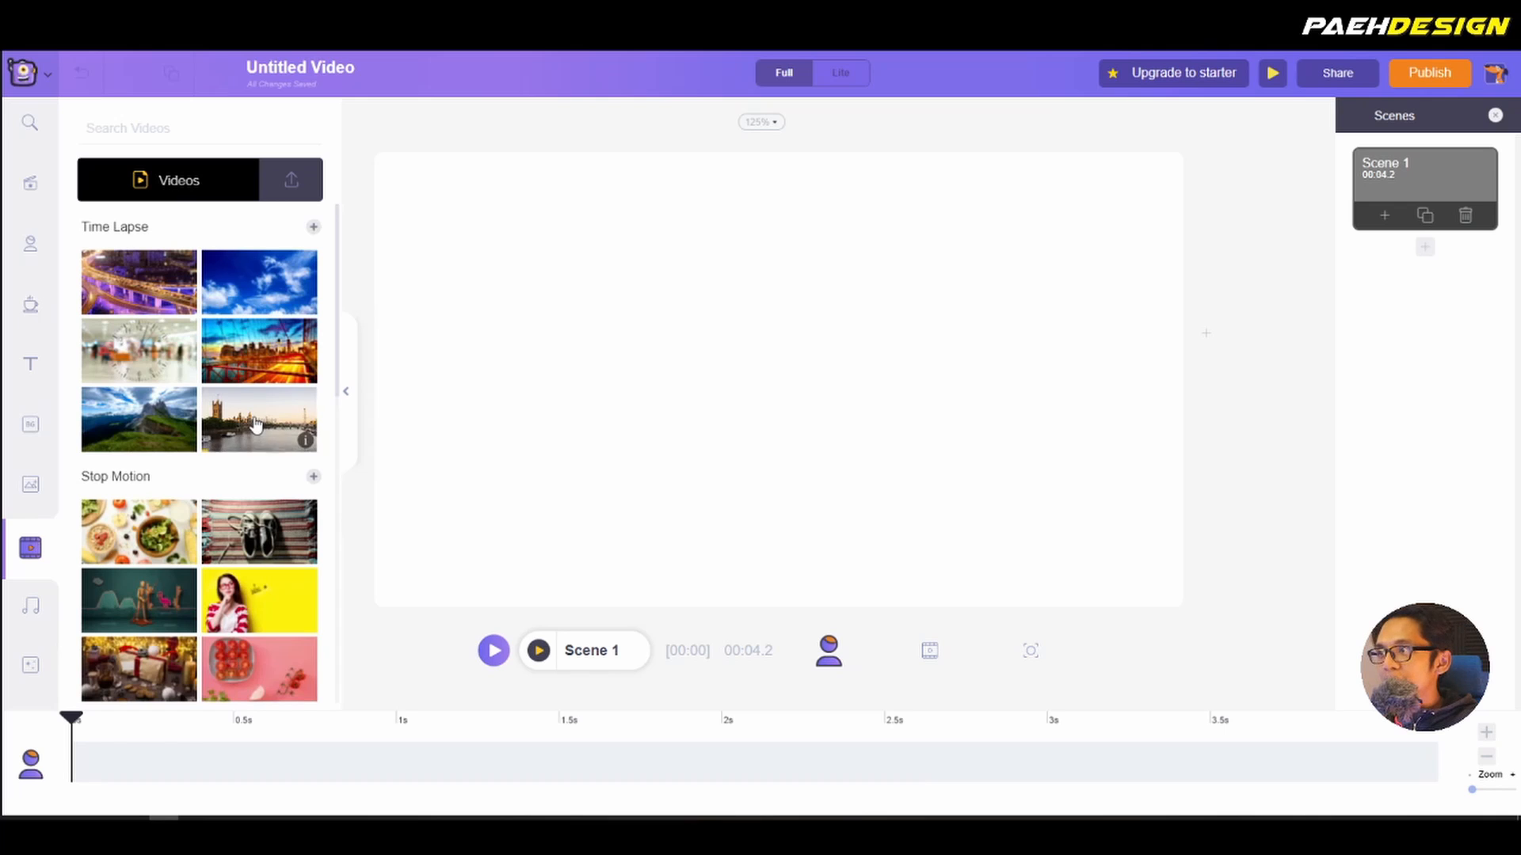
scroll(255, 426, down, 3)
scroll(255, 425, up, 3)
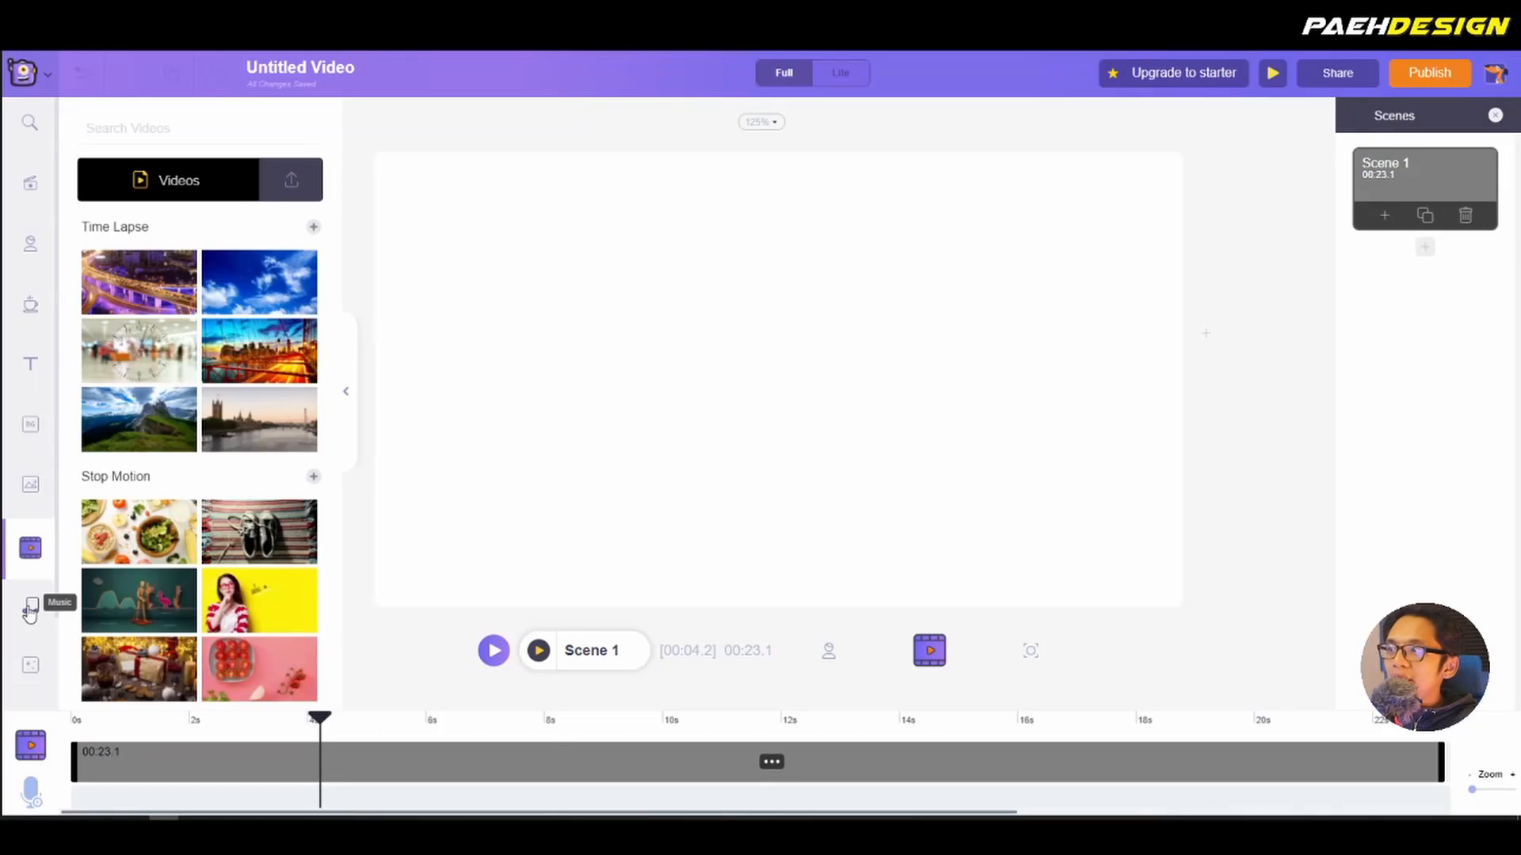
click(31, 607)
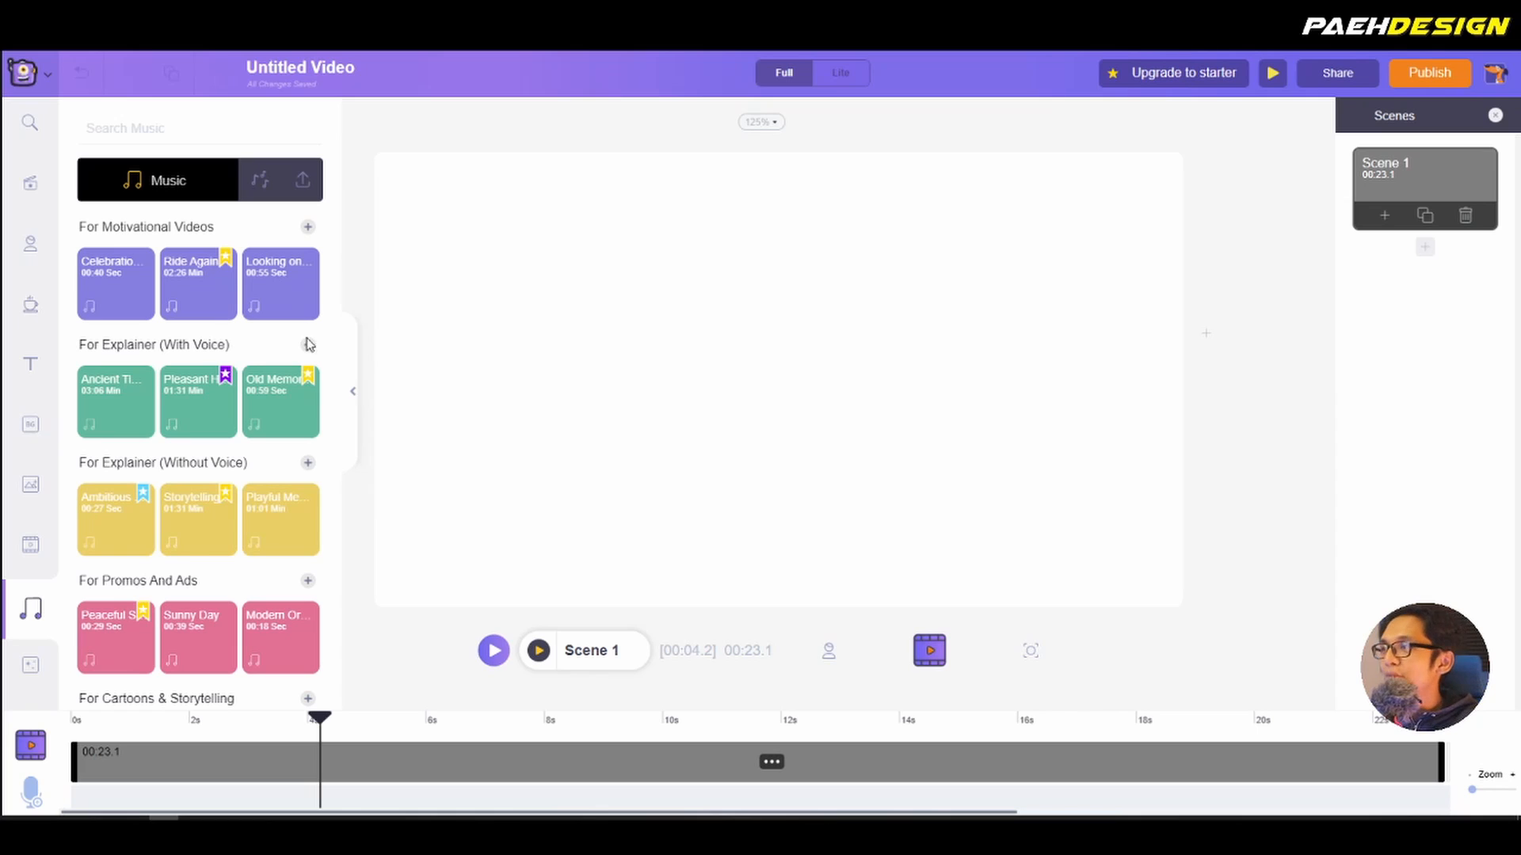
mouse_move(102, 299)
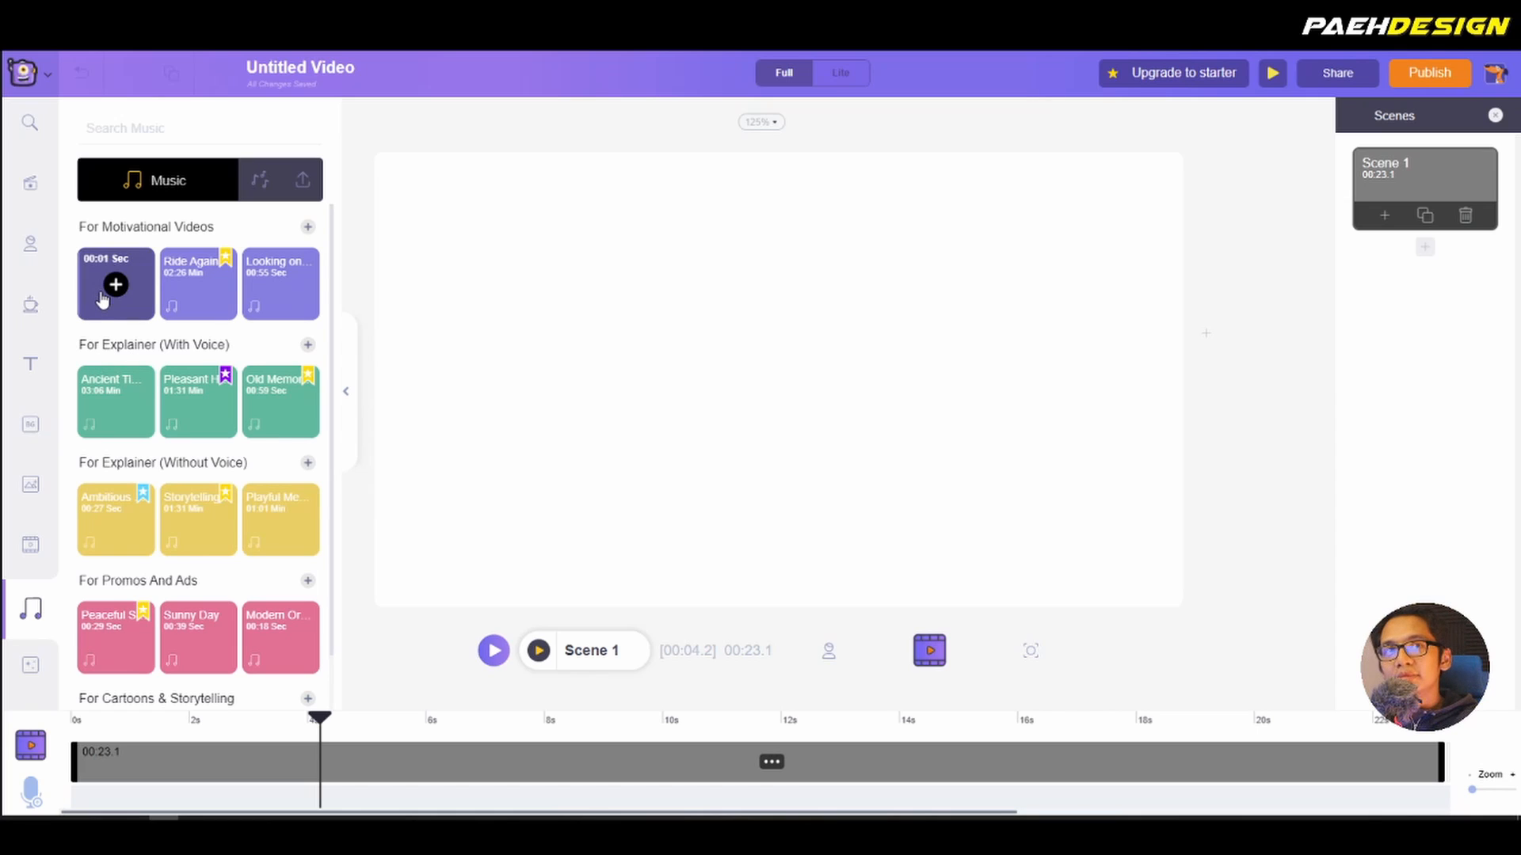
Step: Try the rising balloons screen effect on Scene 1
click(30, 668)
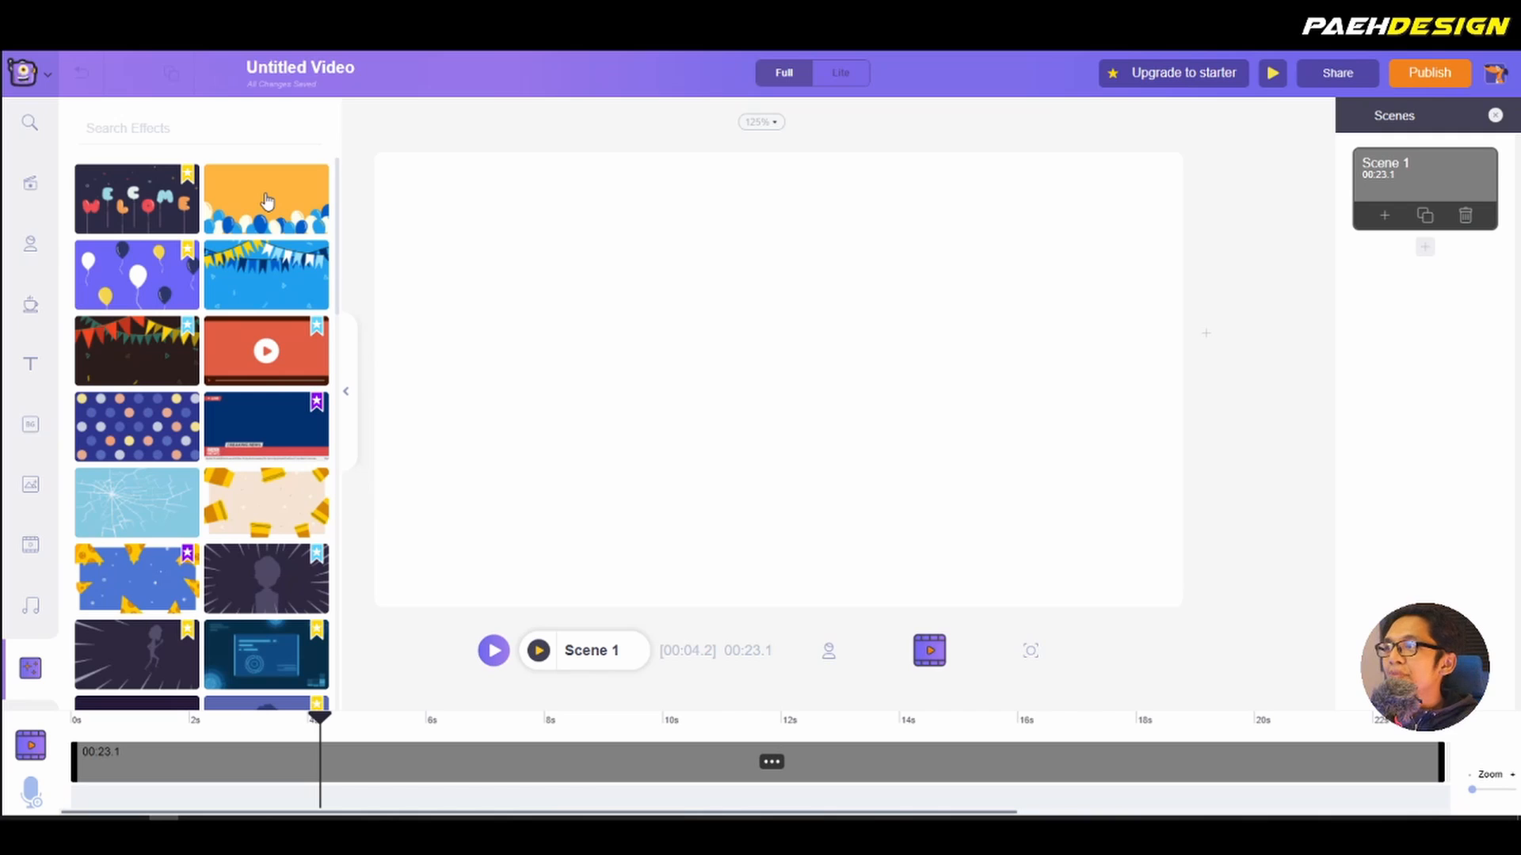
click(267, 202)
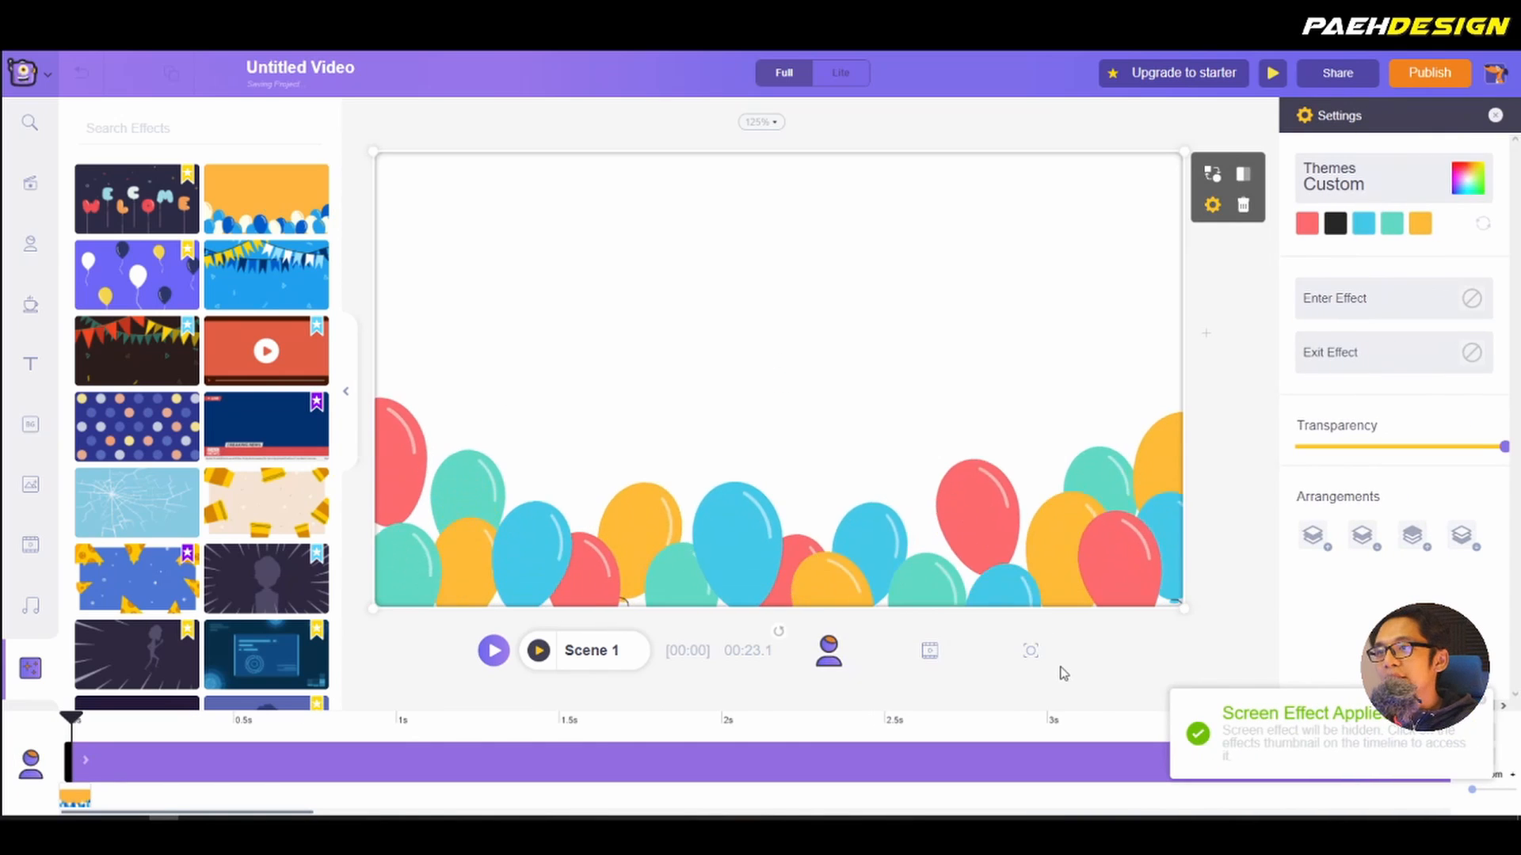
Step: View the uploaded files in My Files and try the timeline zoom
click(34, 621)
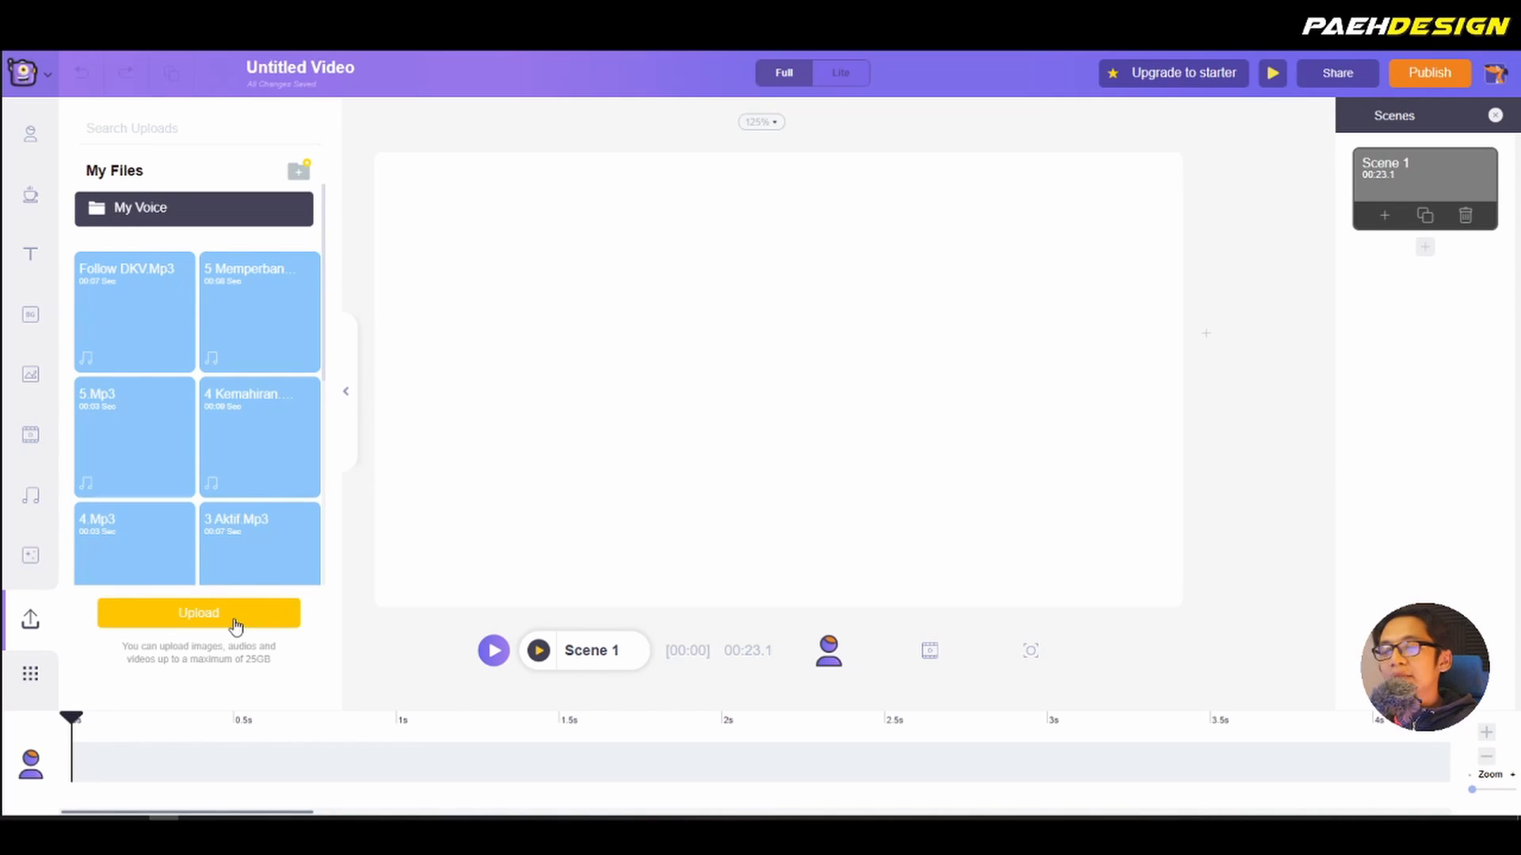
click(30, 673)
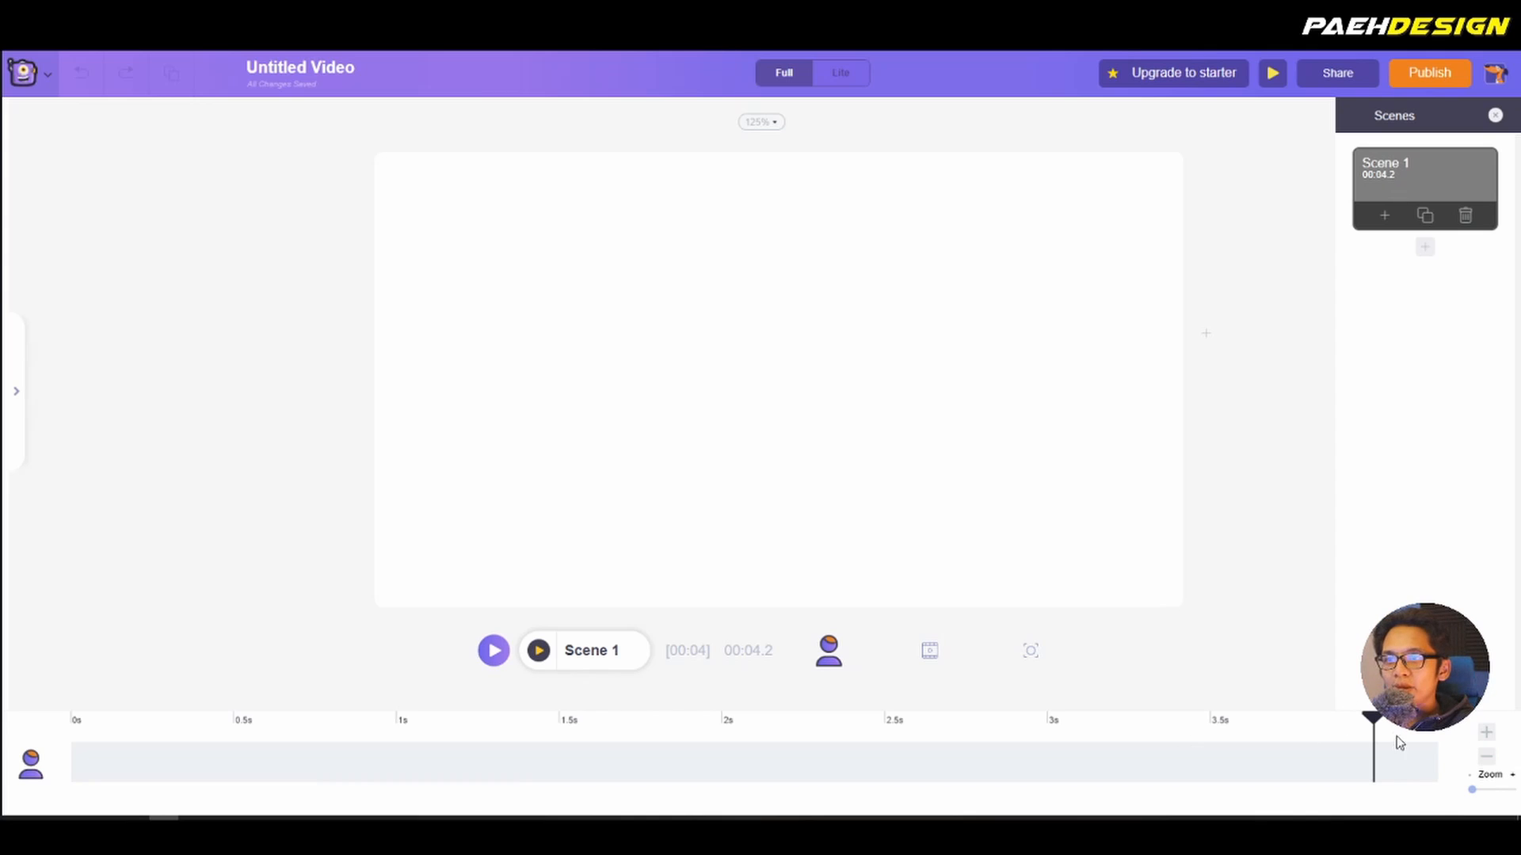
click(1486, 733)
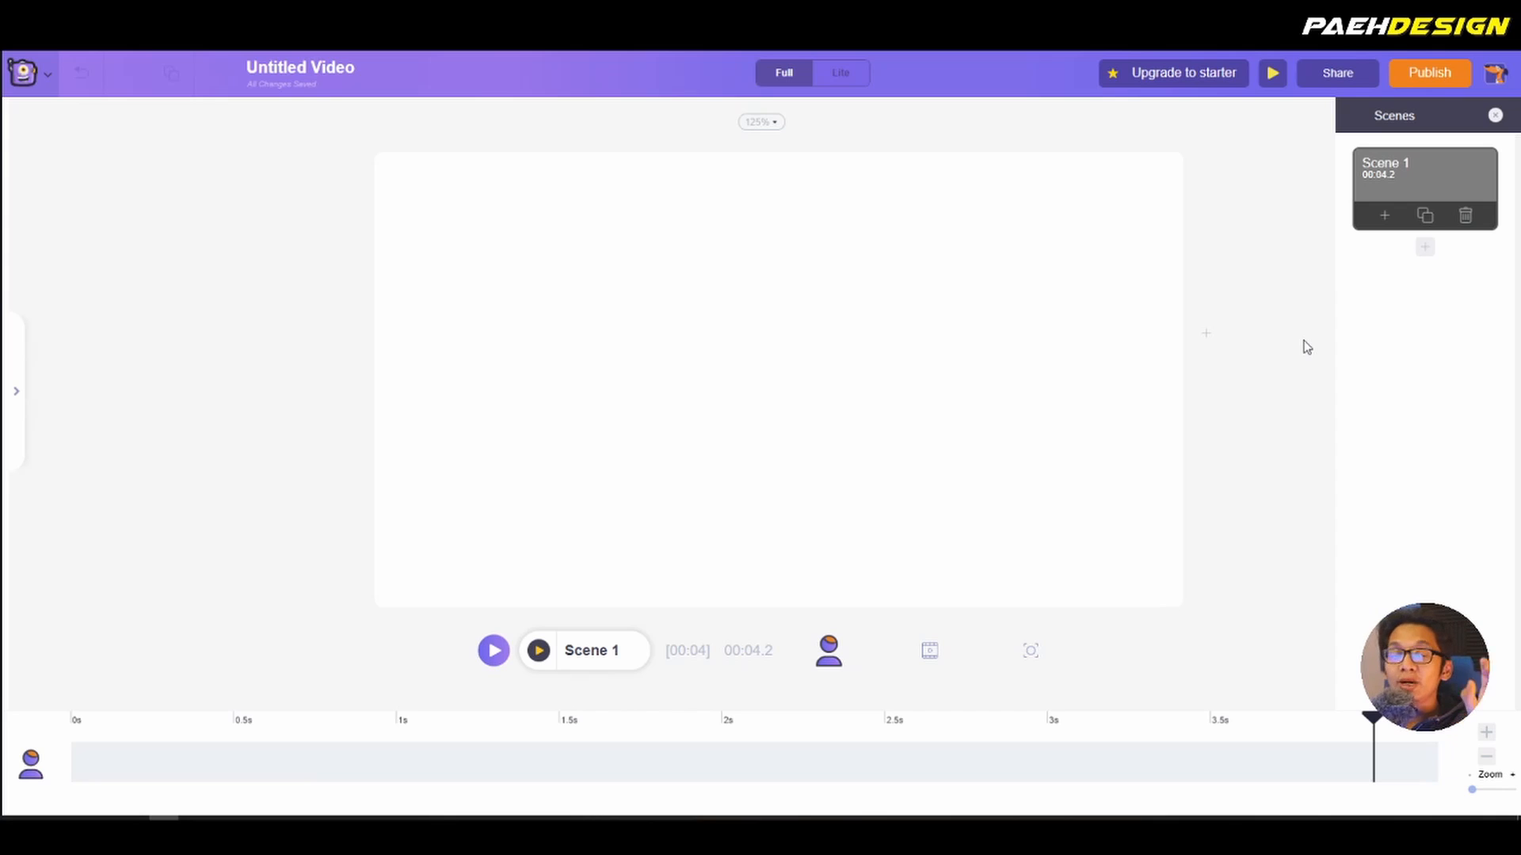
Step: Add the beach background from Public Places to Scene 1 and flip it horizontally
click(16, 391)
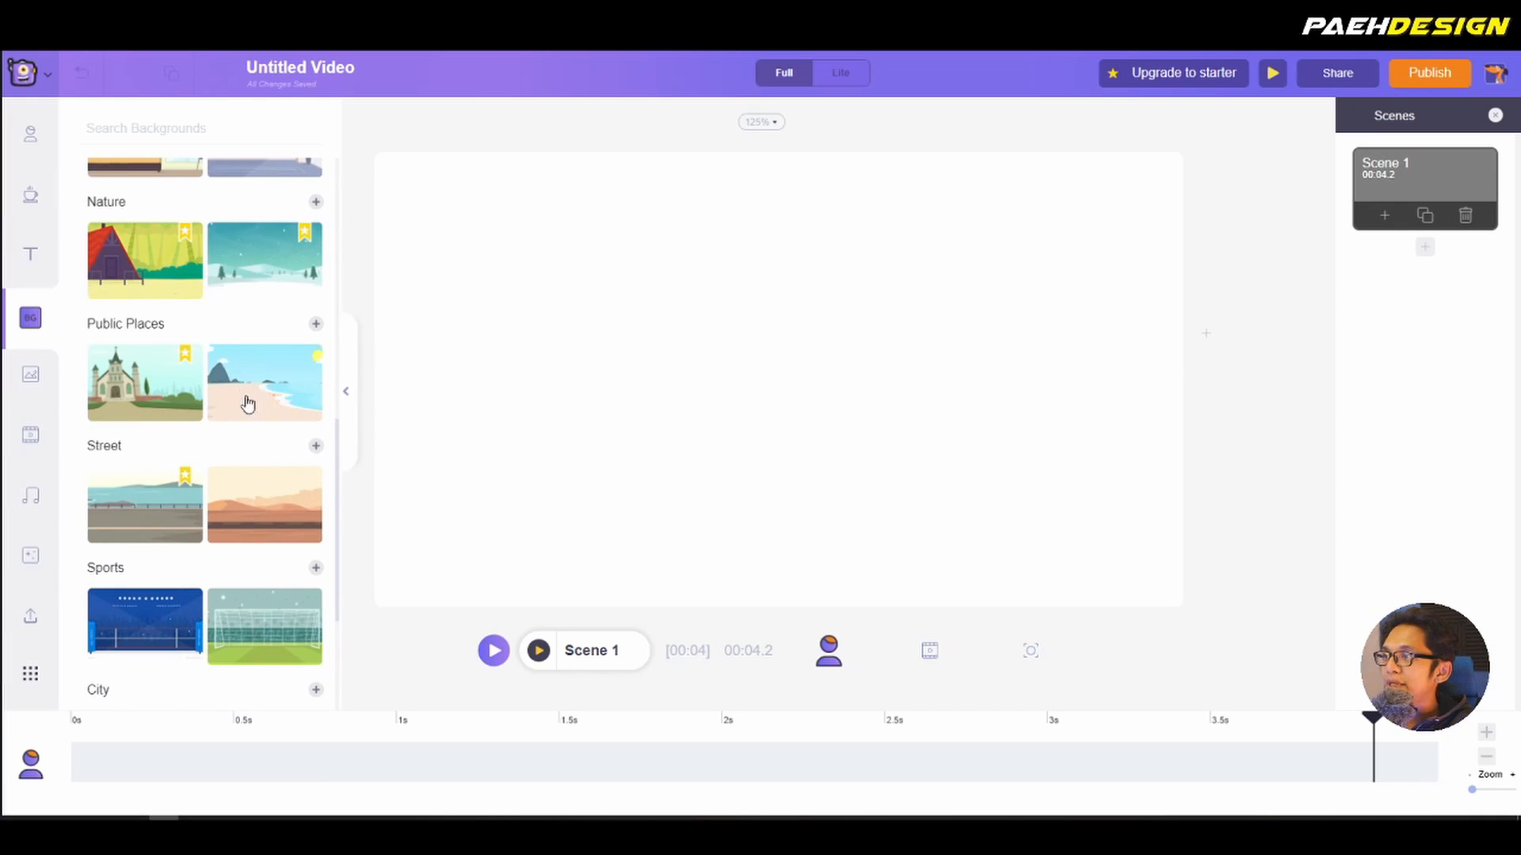
scroll(257, 408, up, 2)
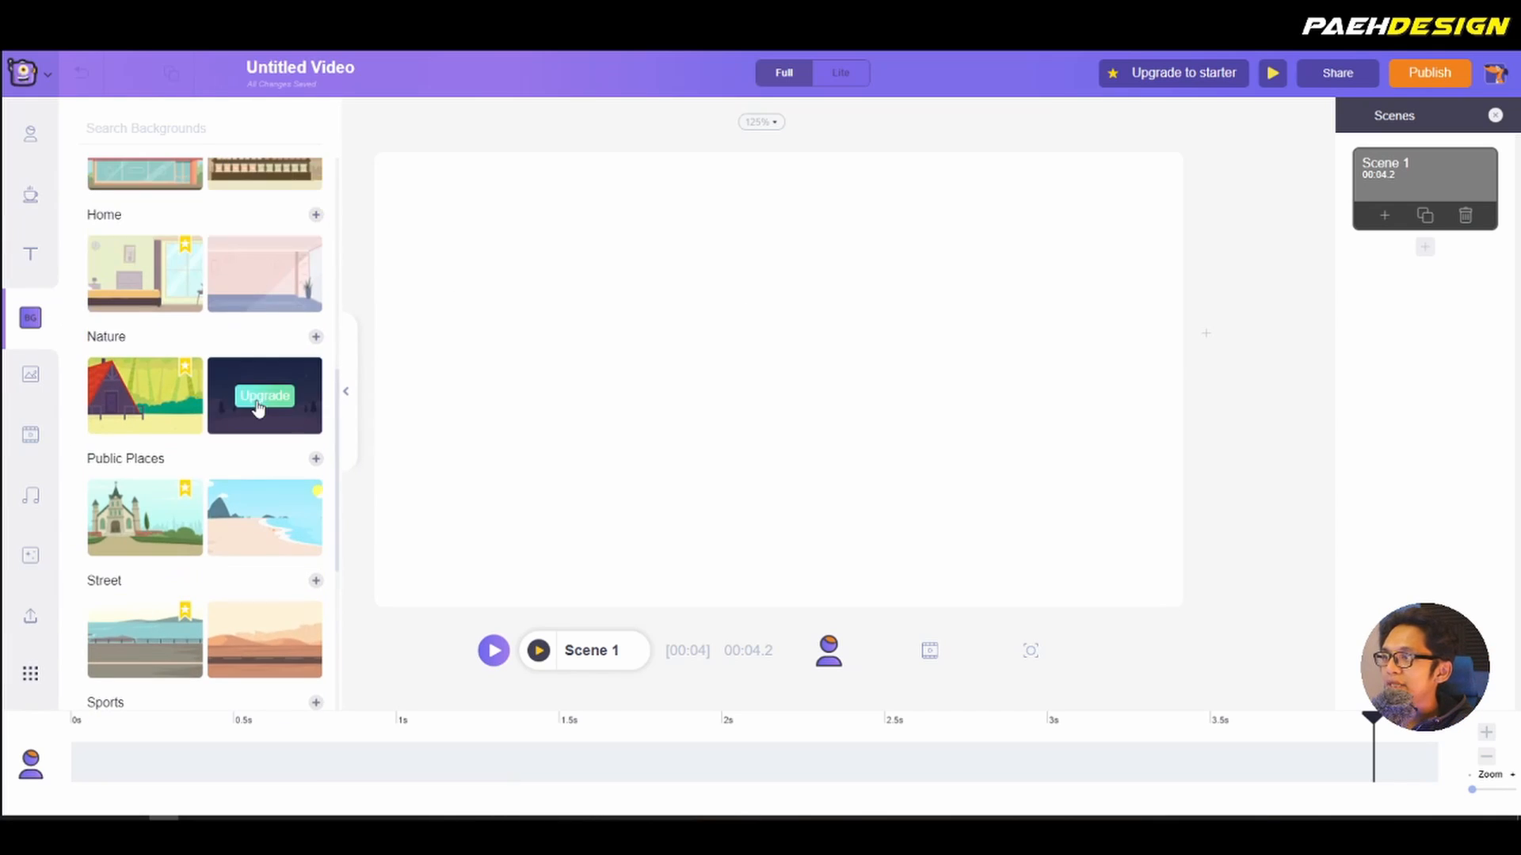
click(275, 525)
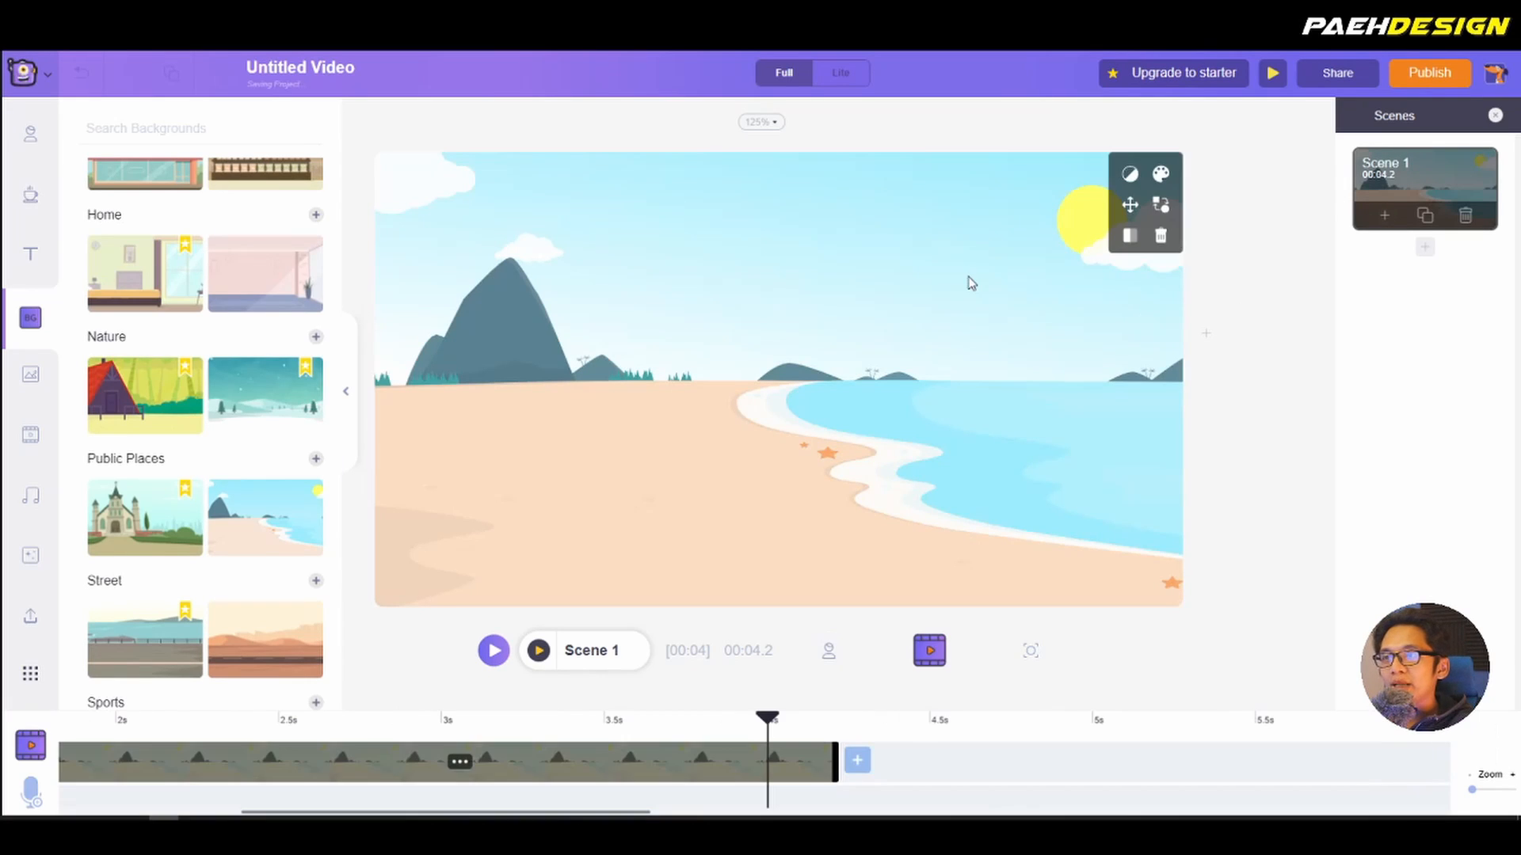
click(1142, 320)
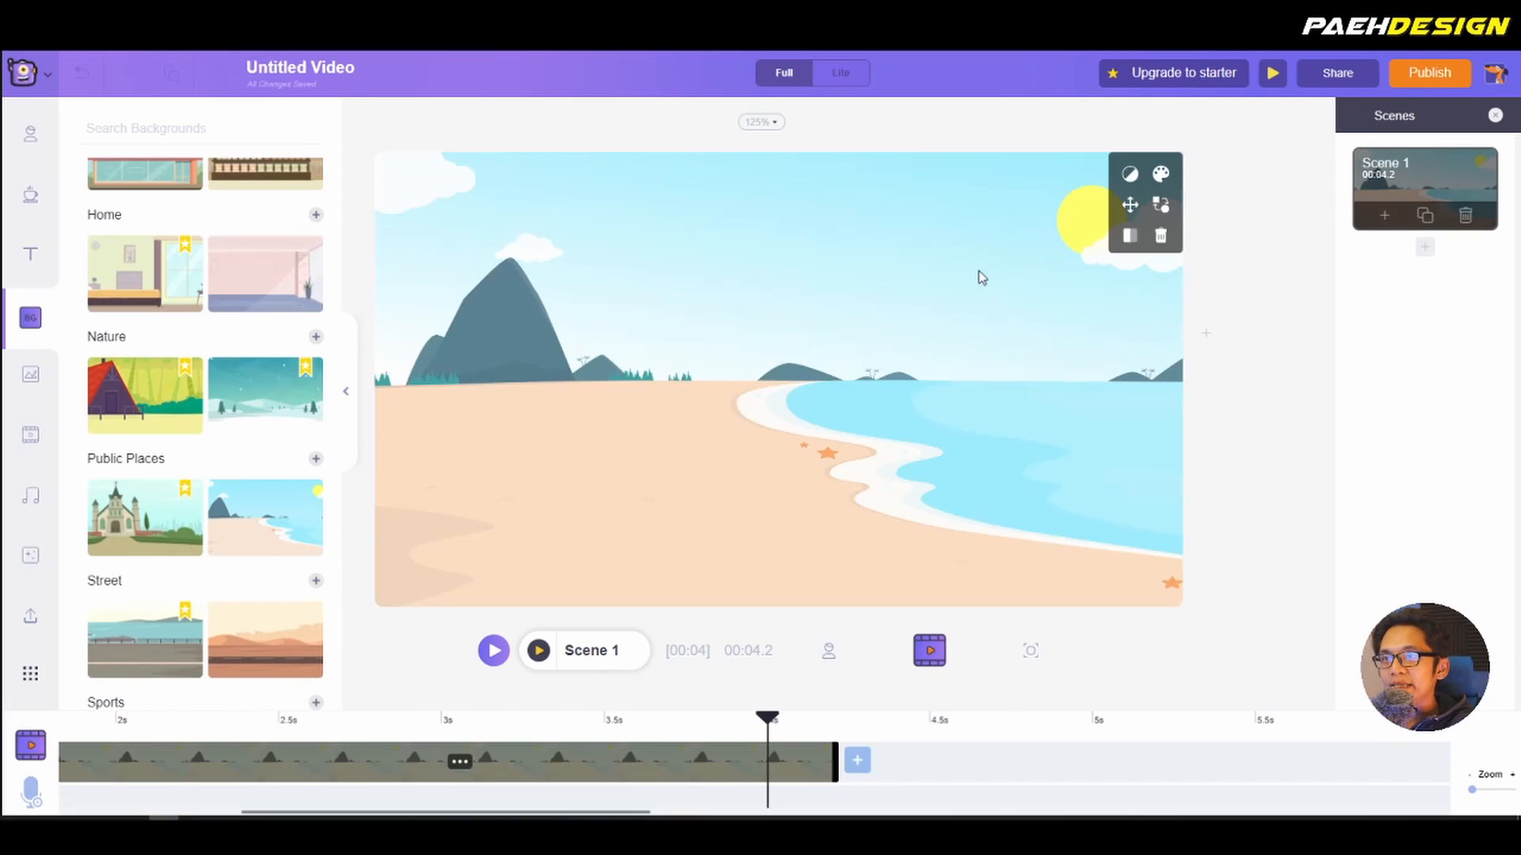
click(1128, 238)
Step: Try moving the beach background slightly downward, discard the move, and delete the background
click(1129, 205)
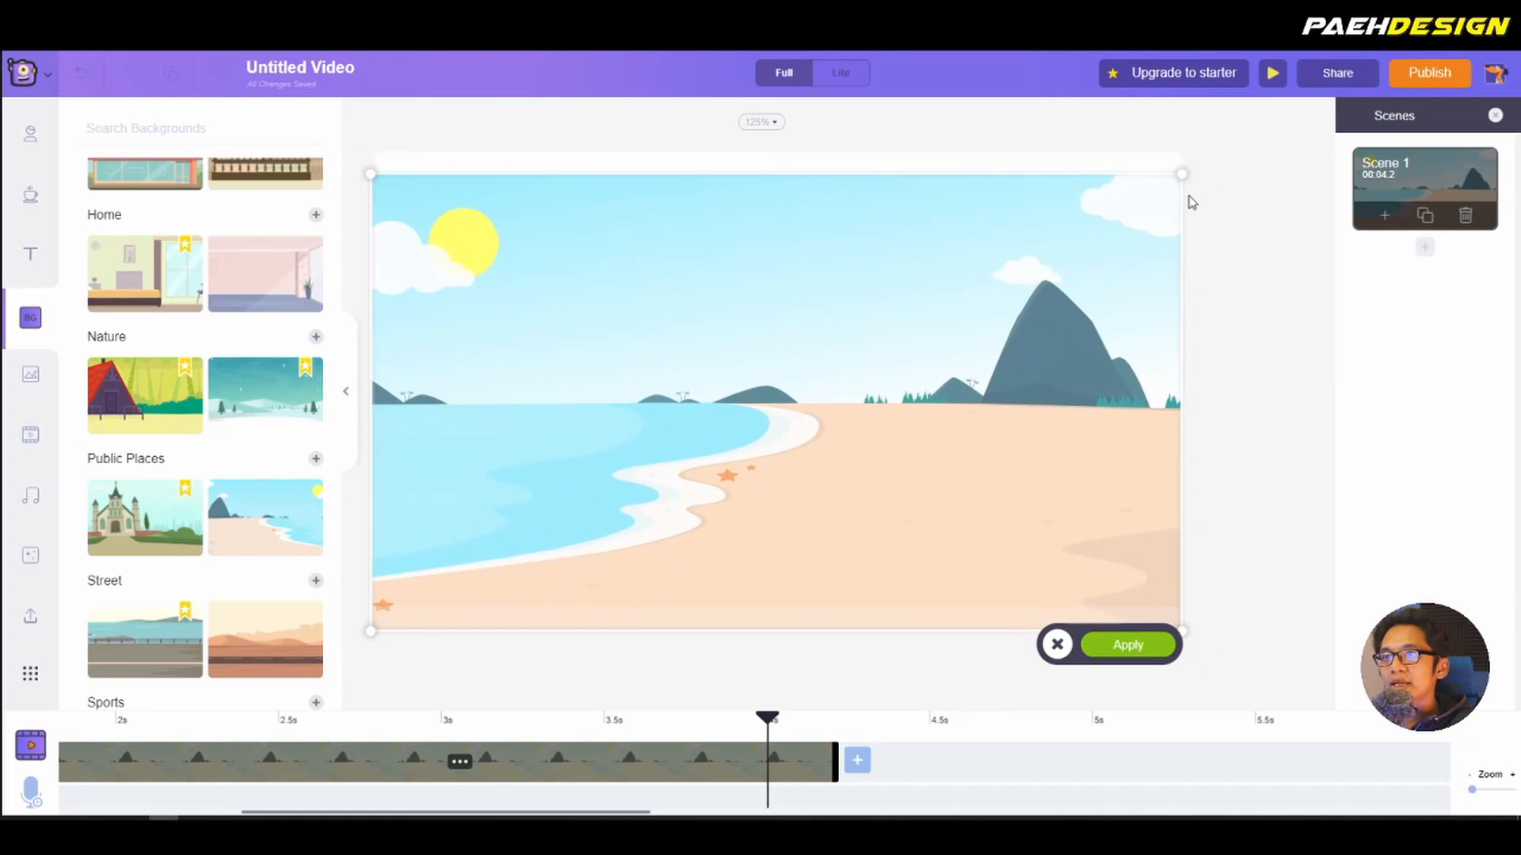
click(1057, 645)
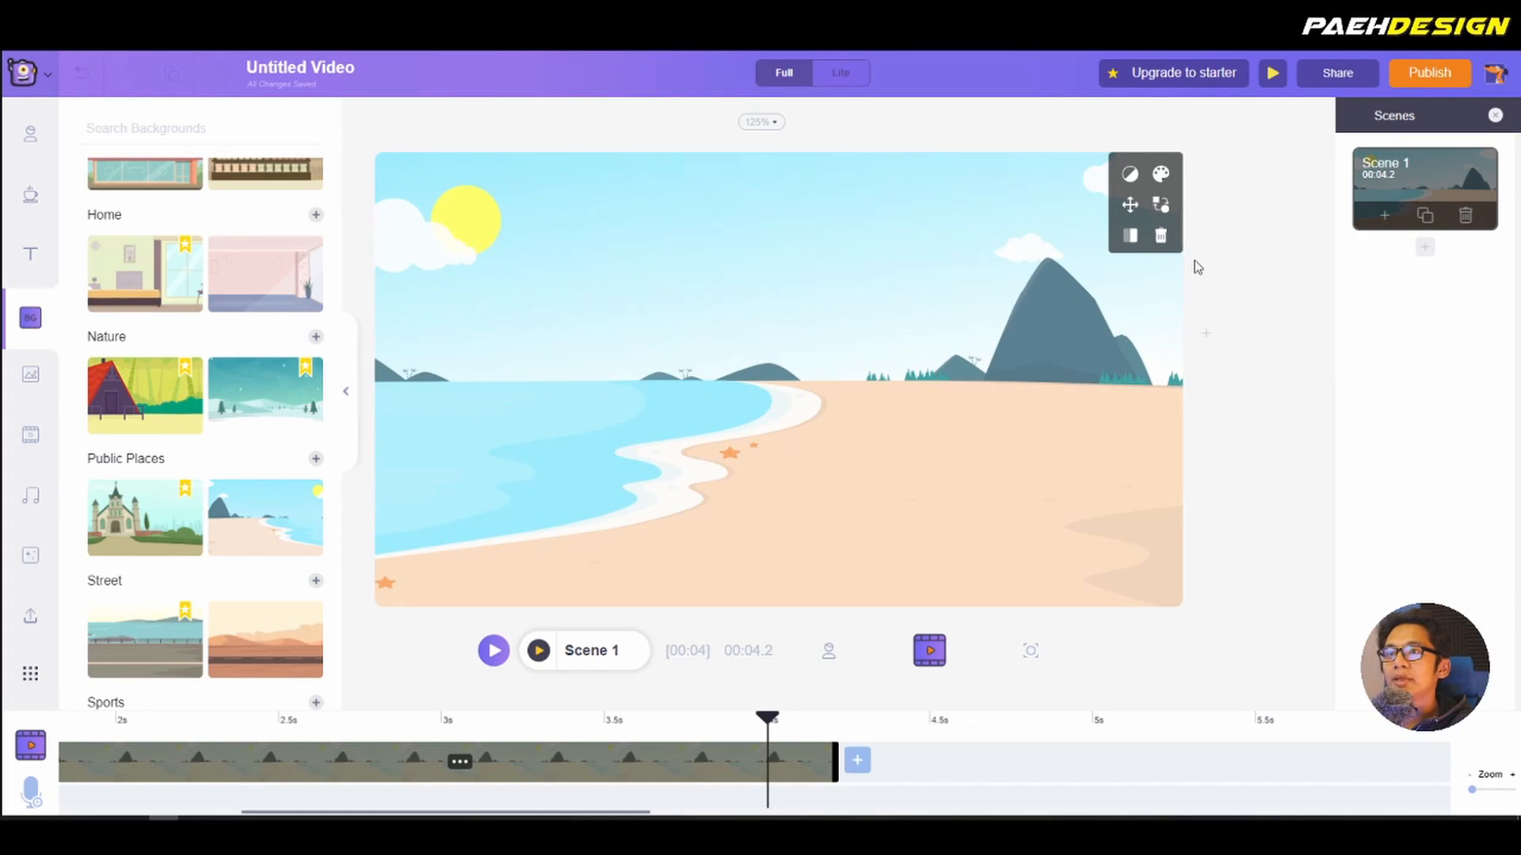
click(1158, 237)
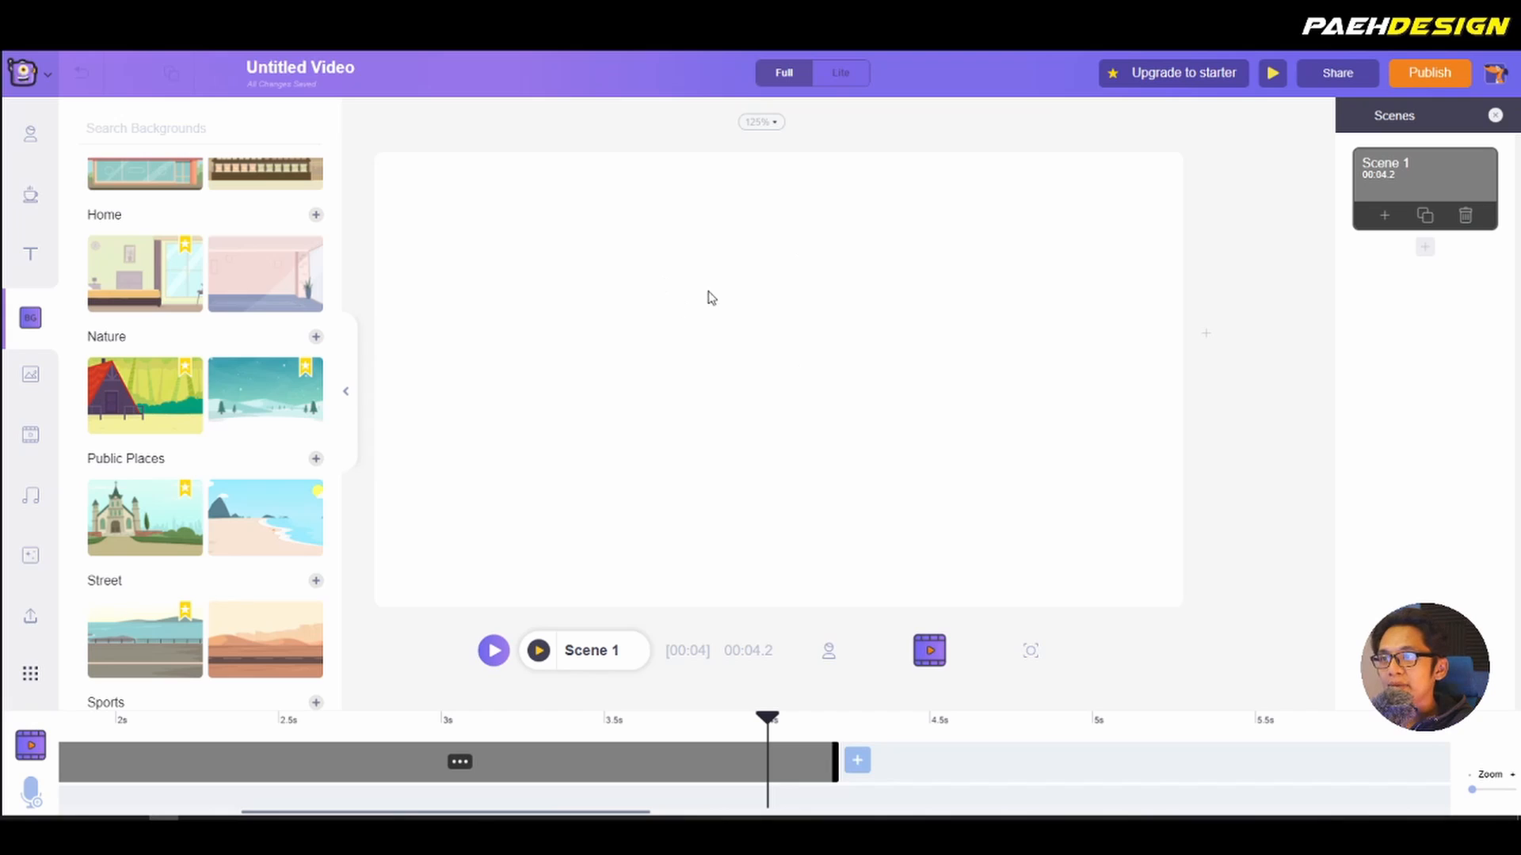
Step: Set Scene 1's plain background to a custom pale yellow
click(664, 761)
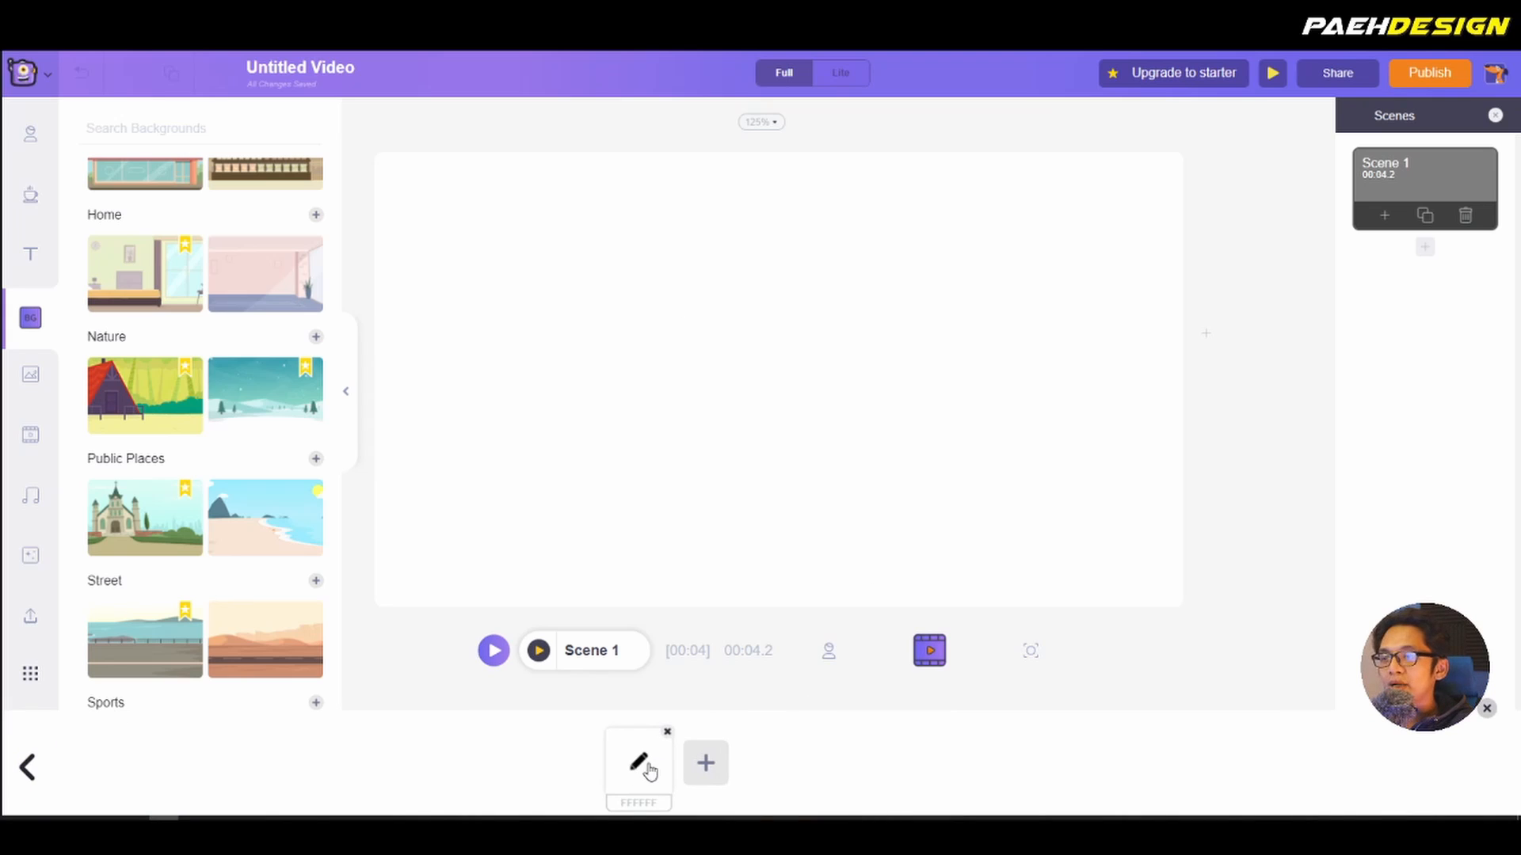
click(632, 775)
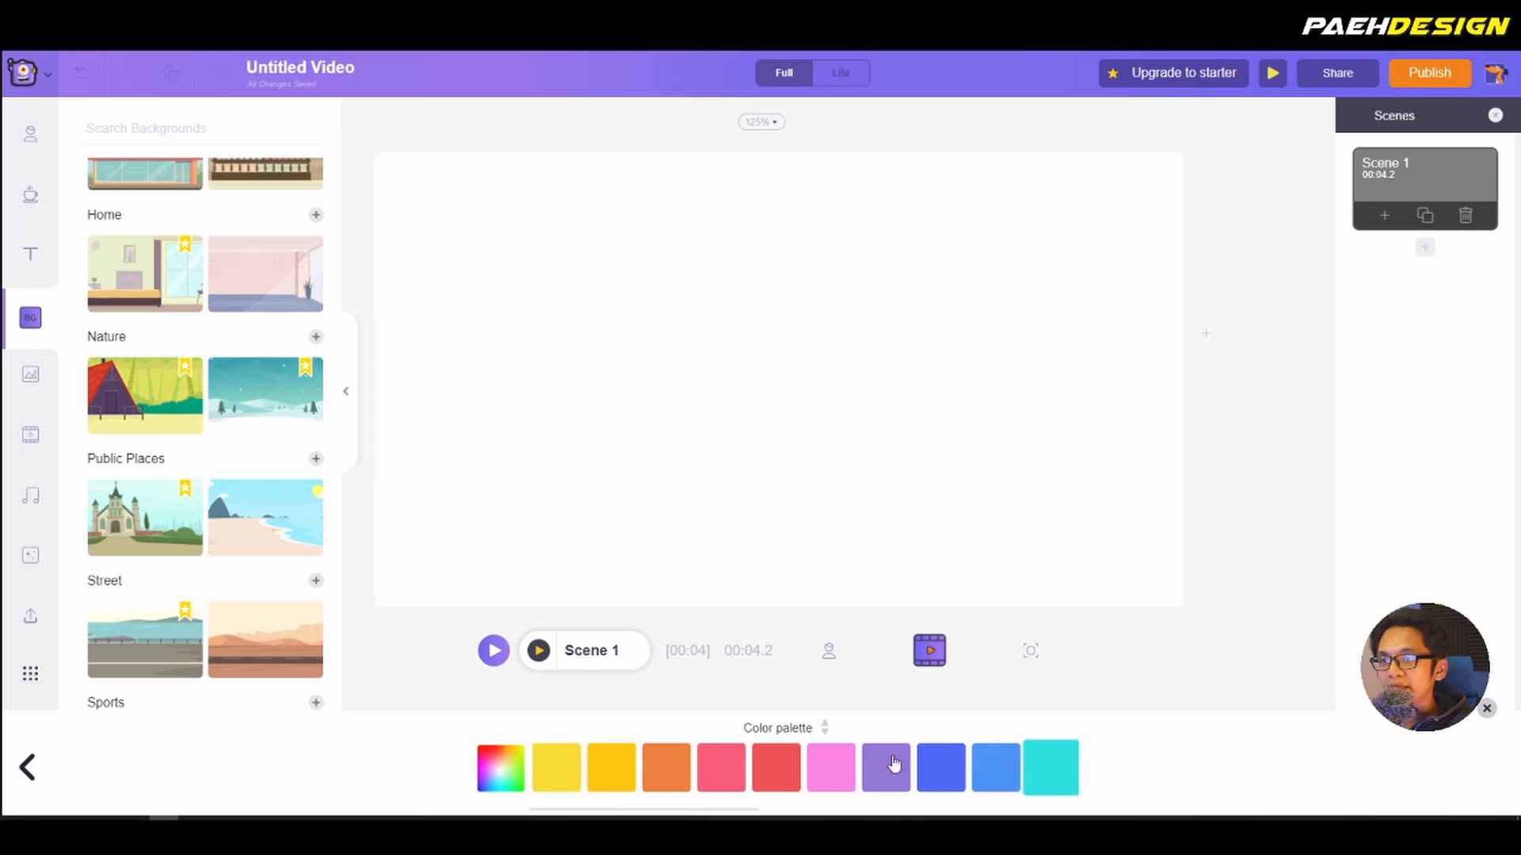
click(555, 768)
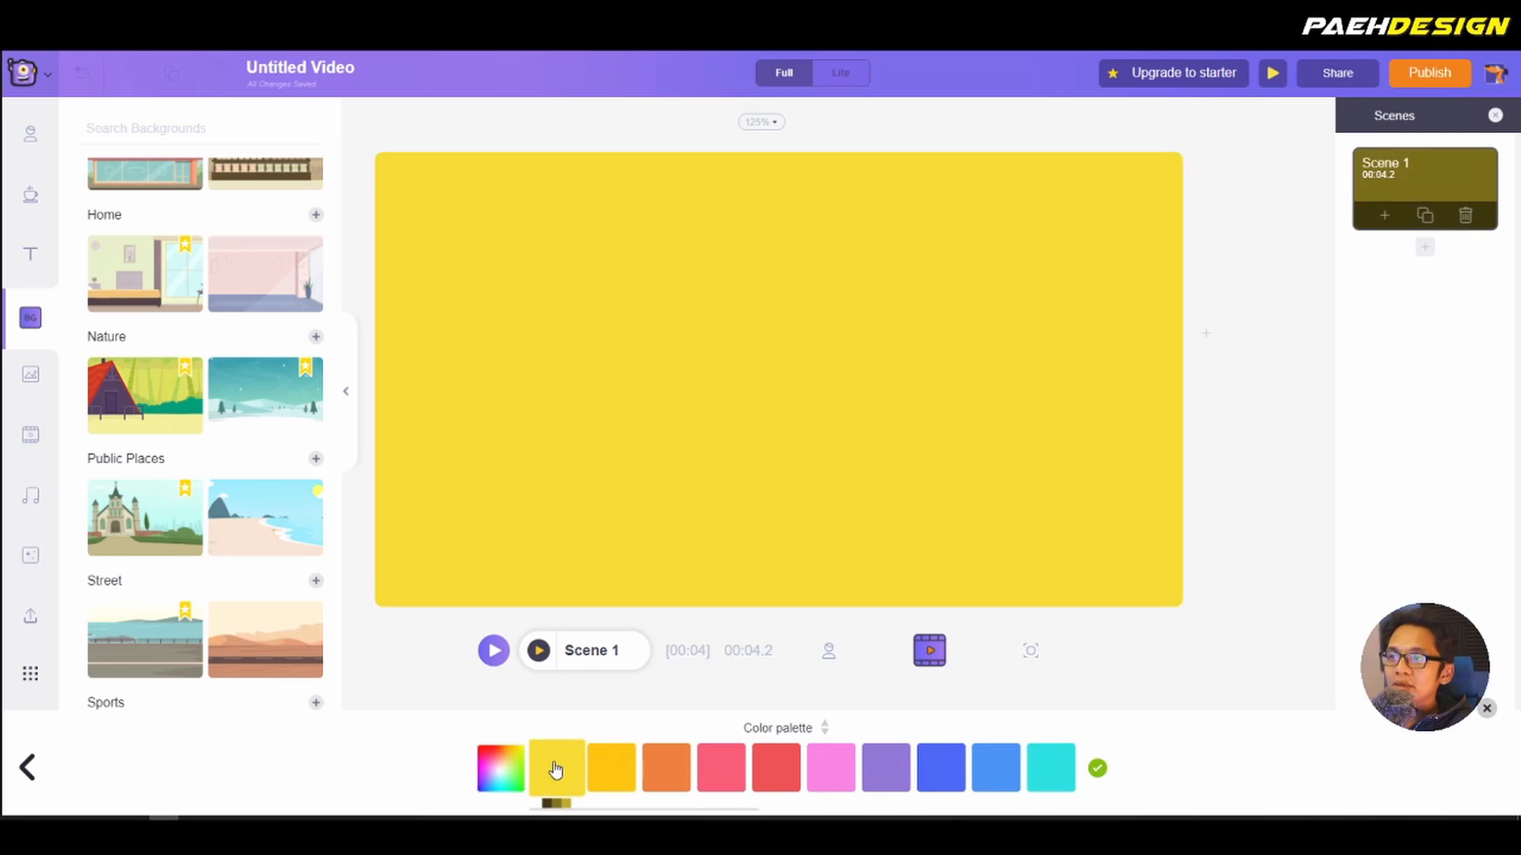
click(504, 775)
drag(750, 729, 788, 727)
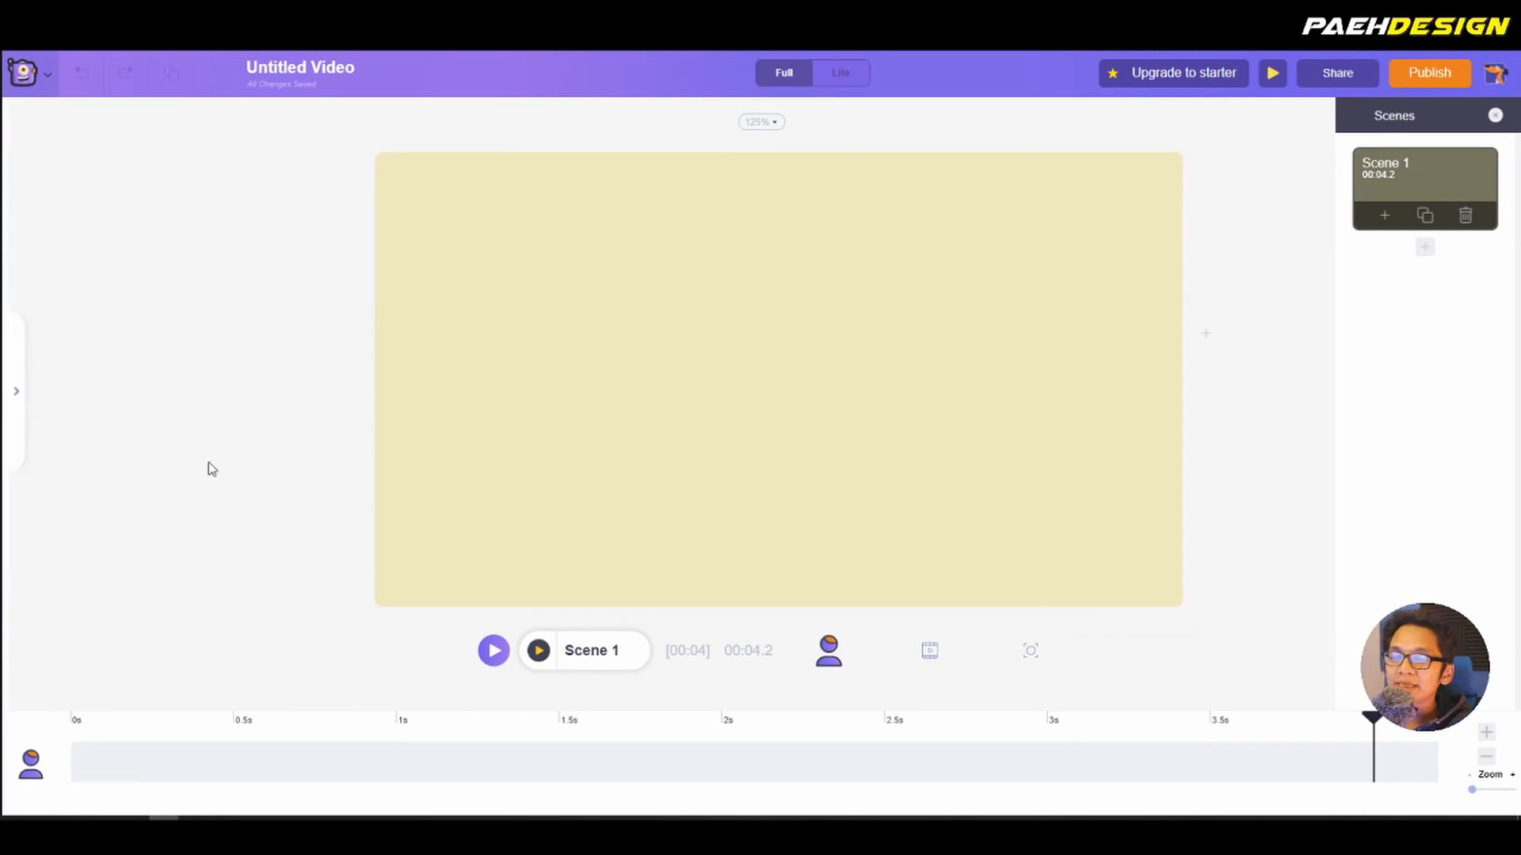
Step: Add the curly-haired character in the navy hoodie to Scene 1
click(28, 250)
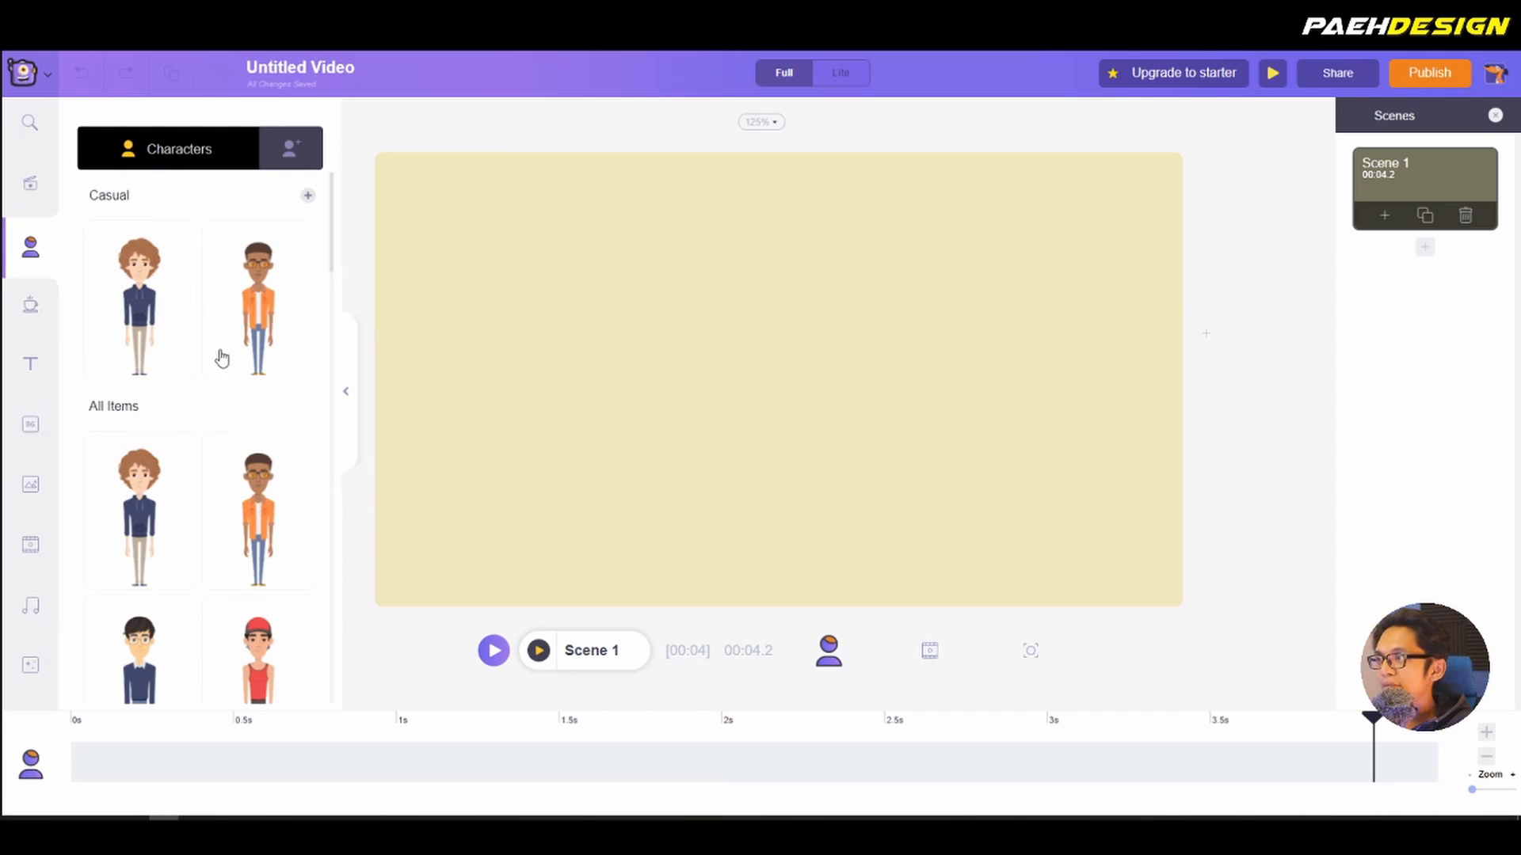
scroll(215, 372, down, 3)
click(157, 503)
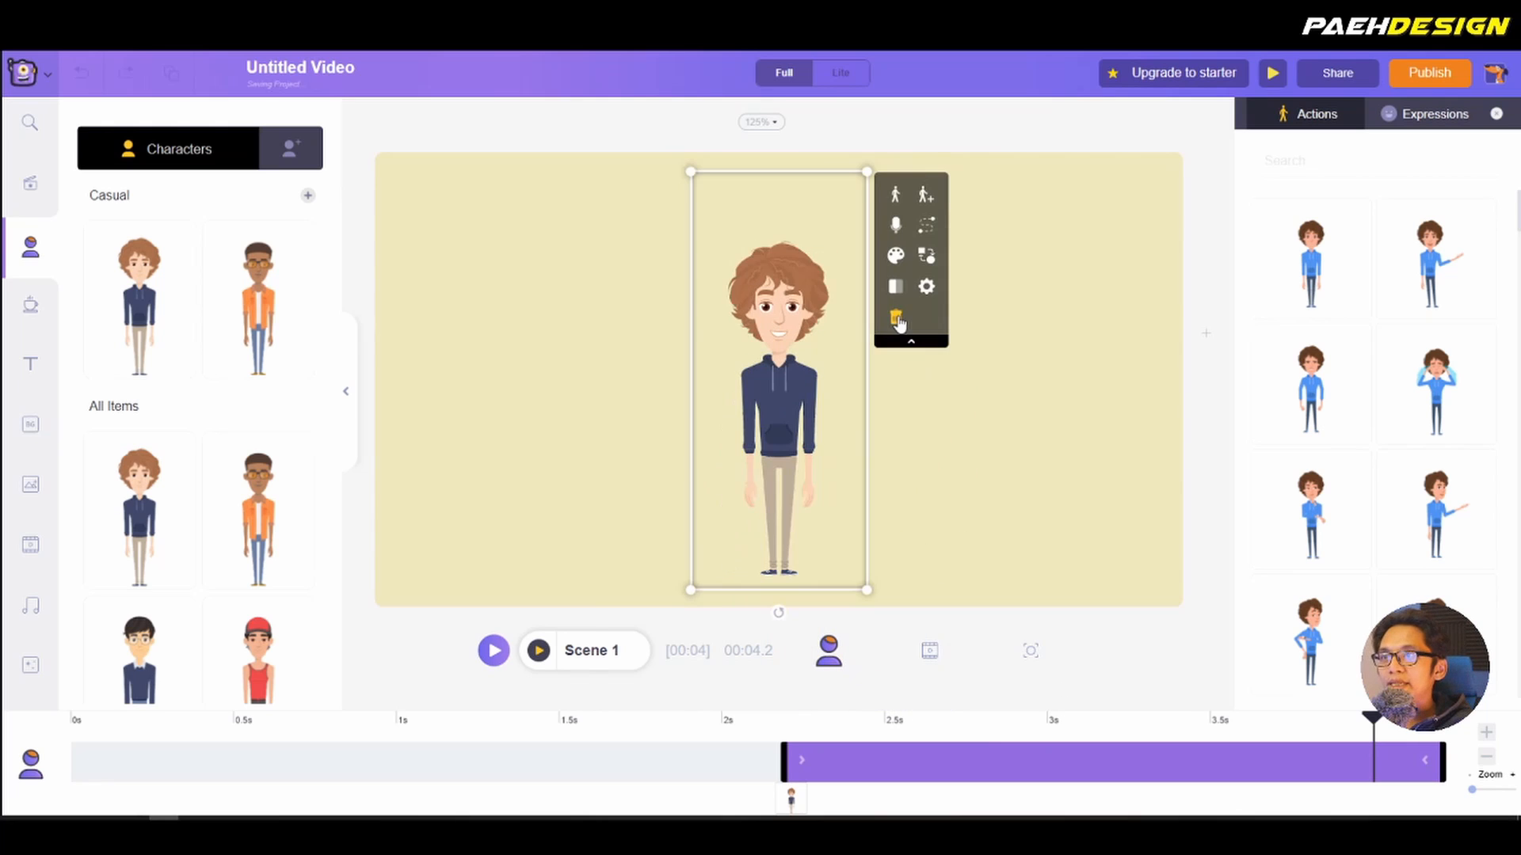
Step: Flip the curly-haired character upside down and back upright, and view its colour settings
click(898, 287)
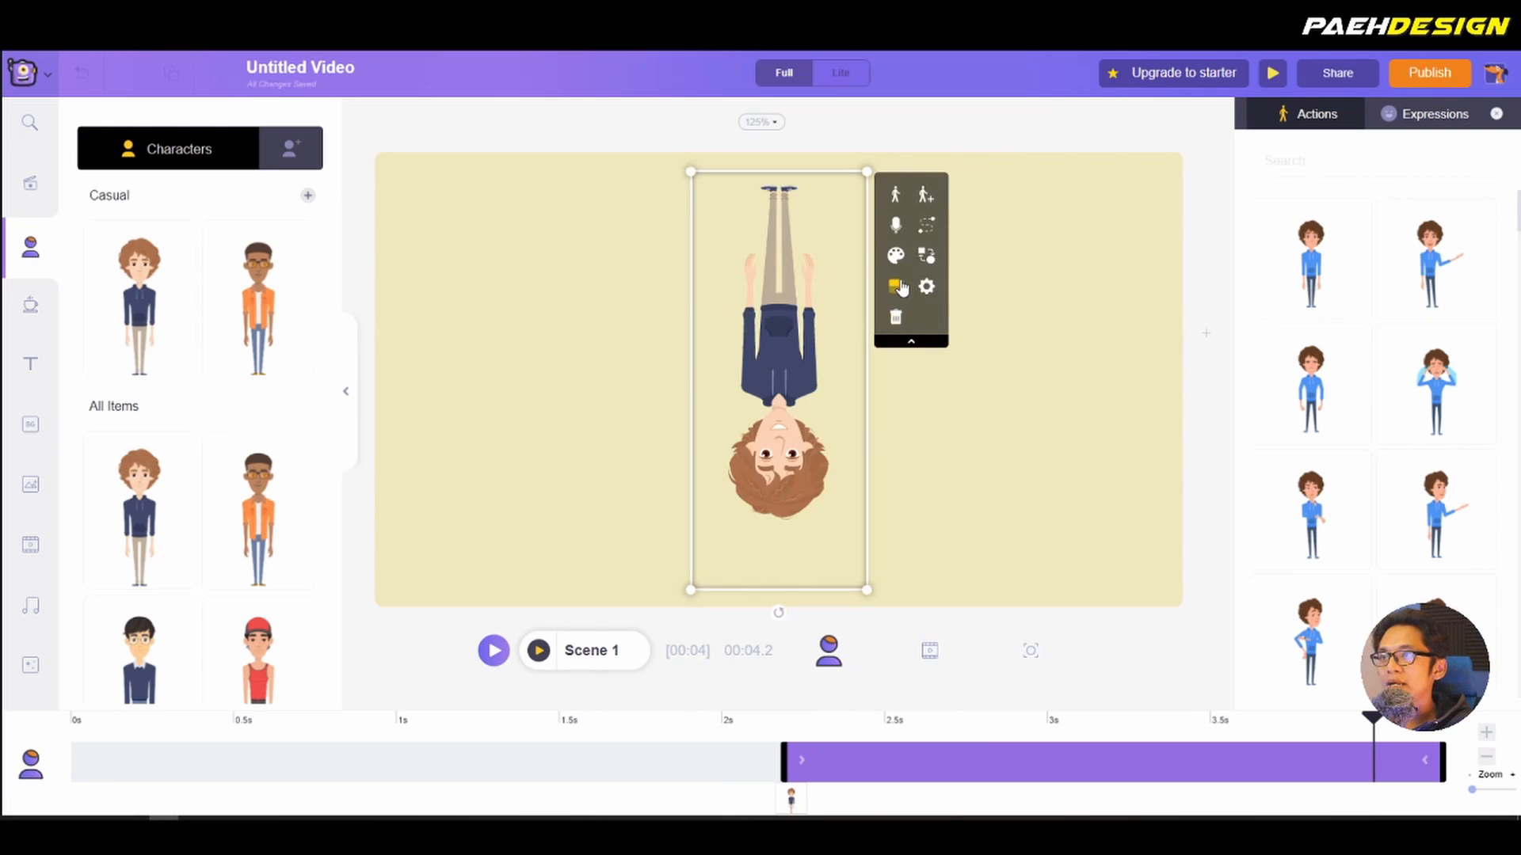
click(897, 287)
click(897, 257)
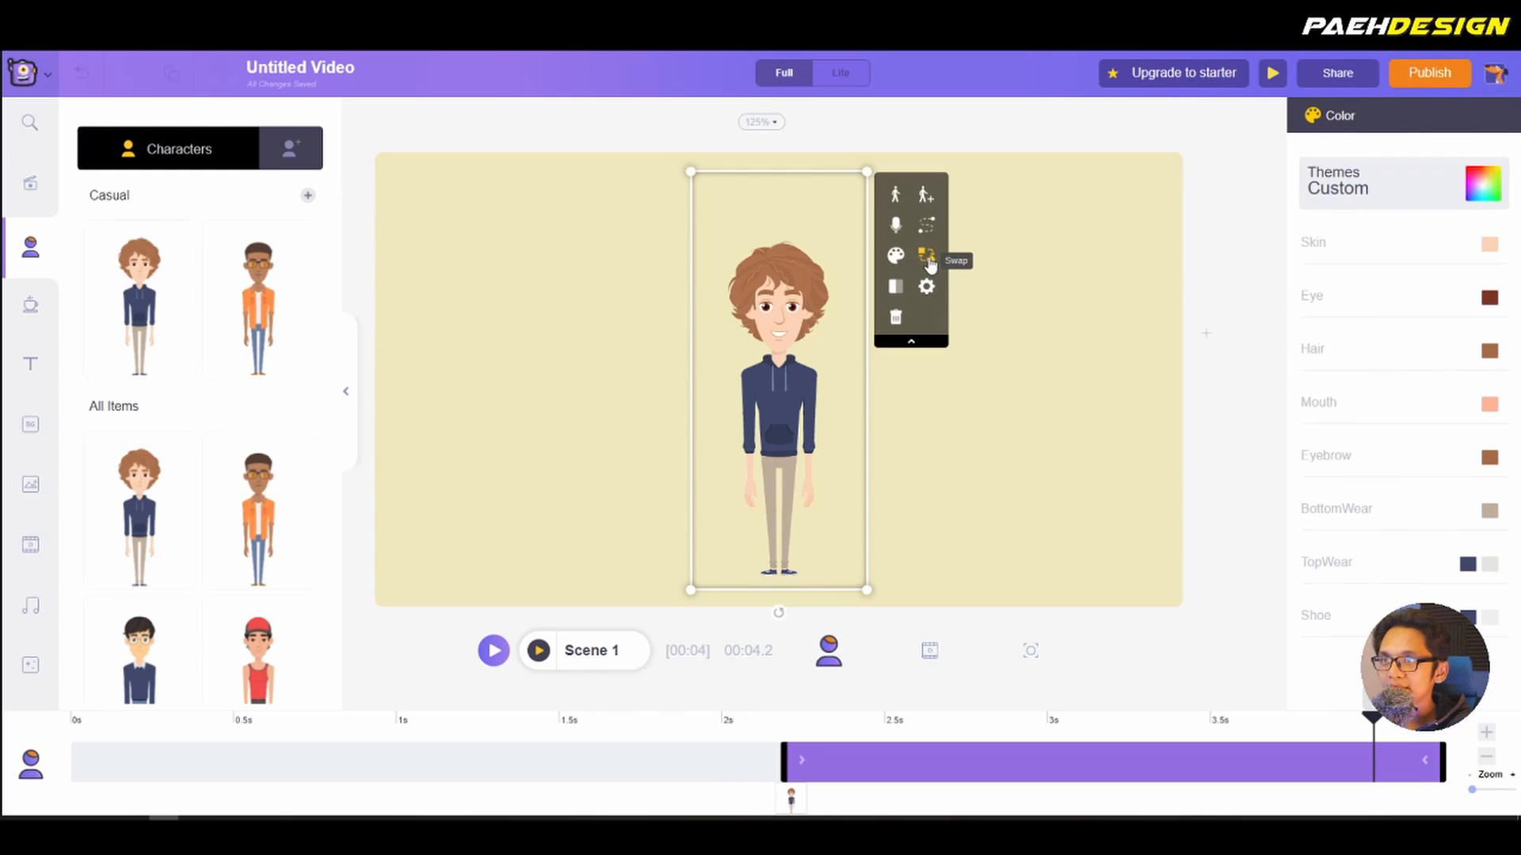
Step: Swap the curly-haired character for the one with glasses and an orange shirt, and apply the swap
click(929, 263)
click(246, 309)
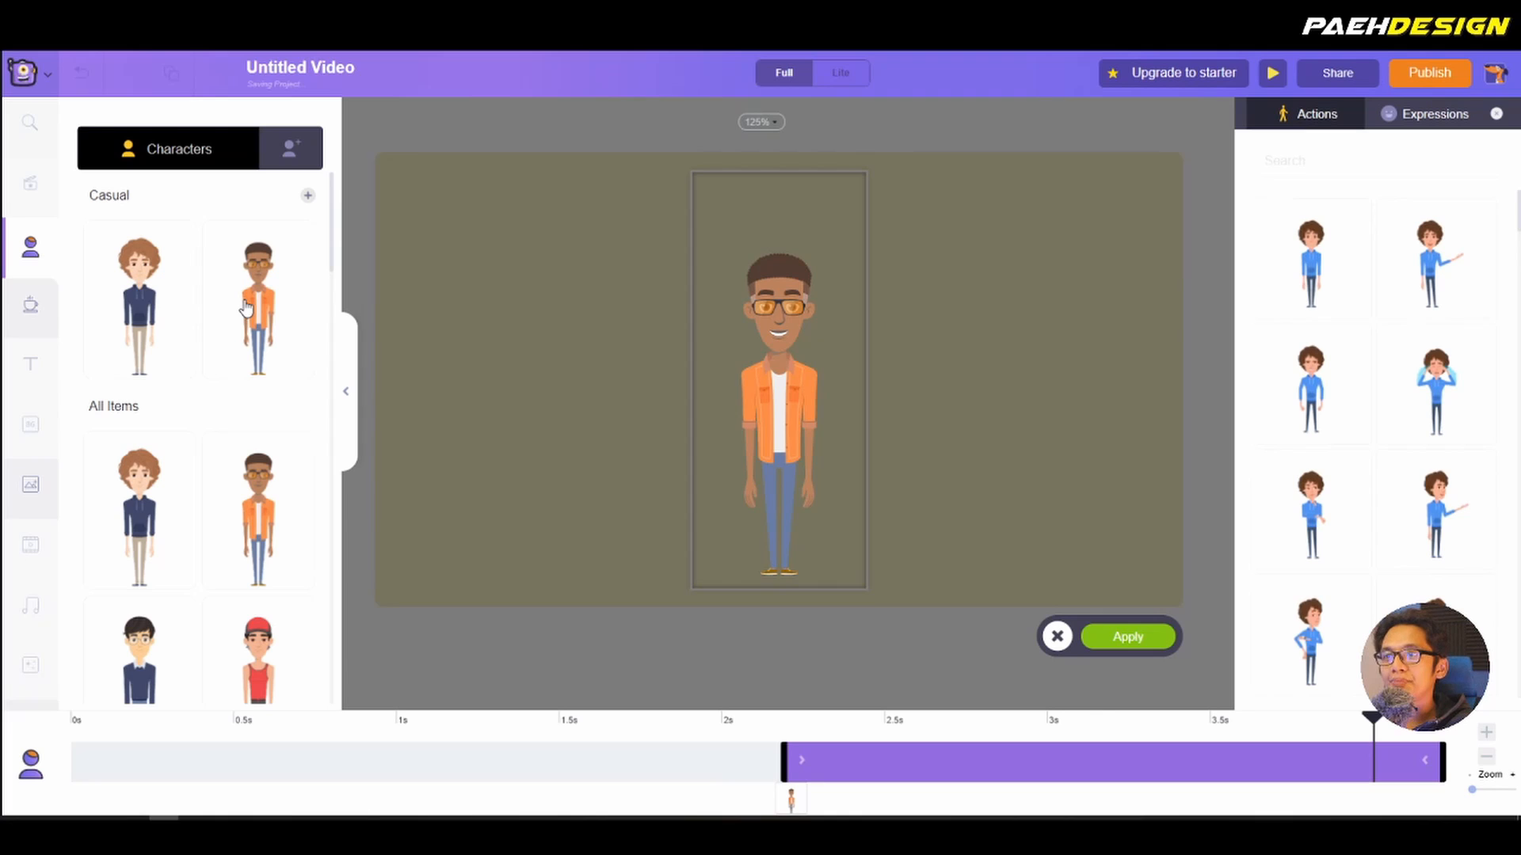
click(1152, 639)
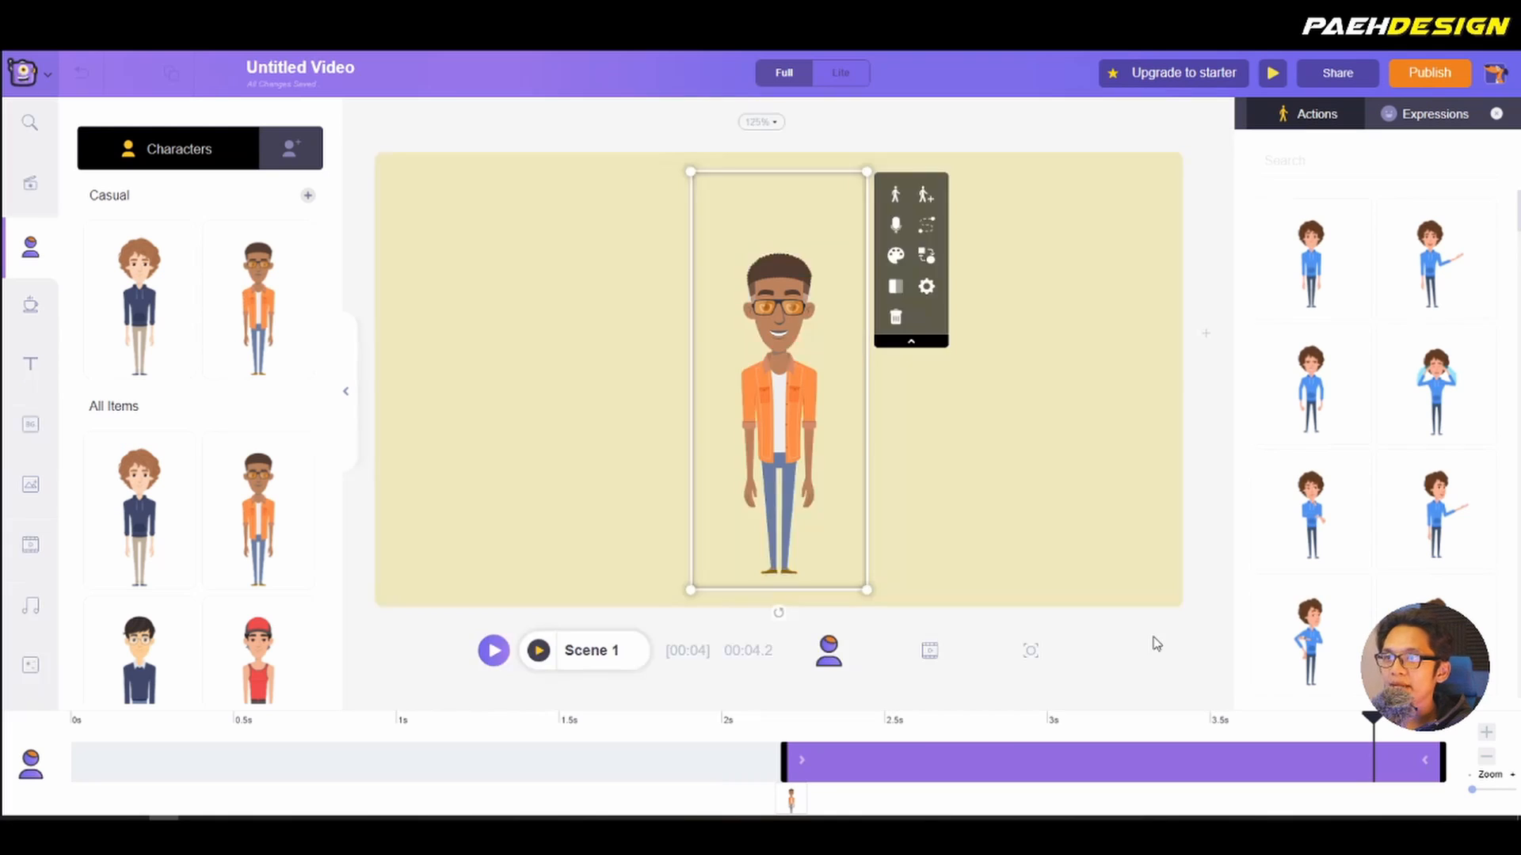
click(261, 286)
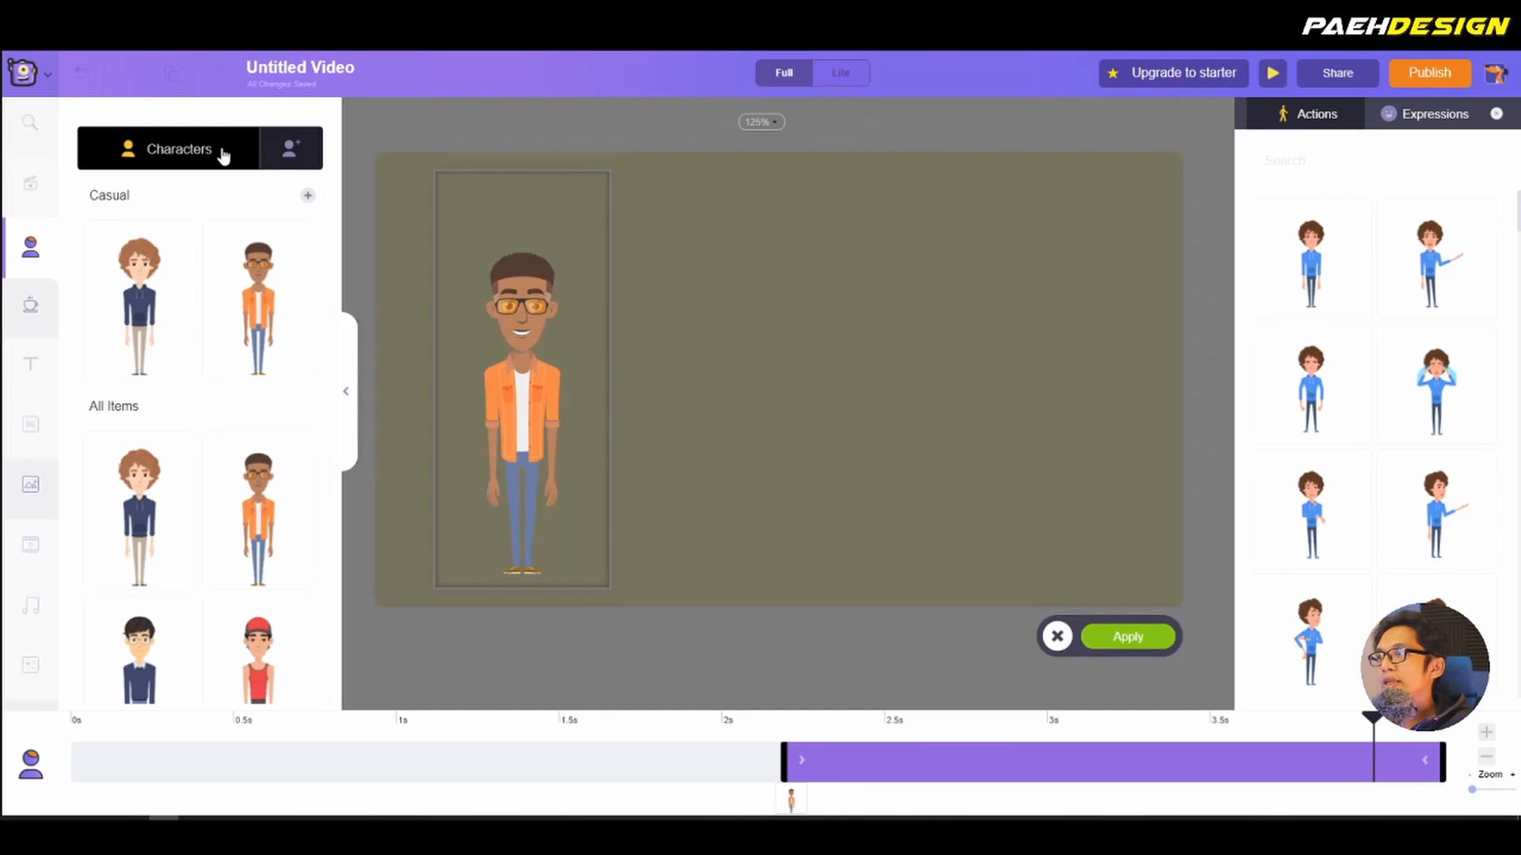
Step: Start building a custom male character from the look with black hair, round glasses and a navy sweater
click(291, 157)
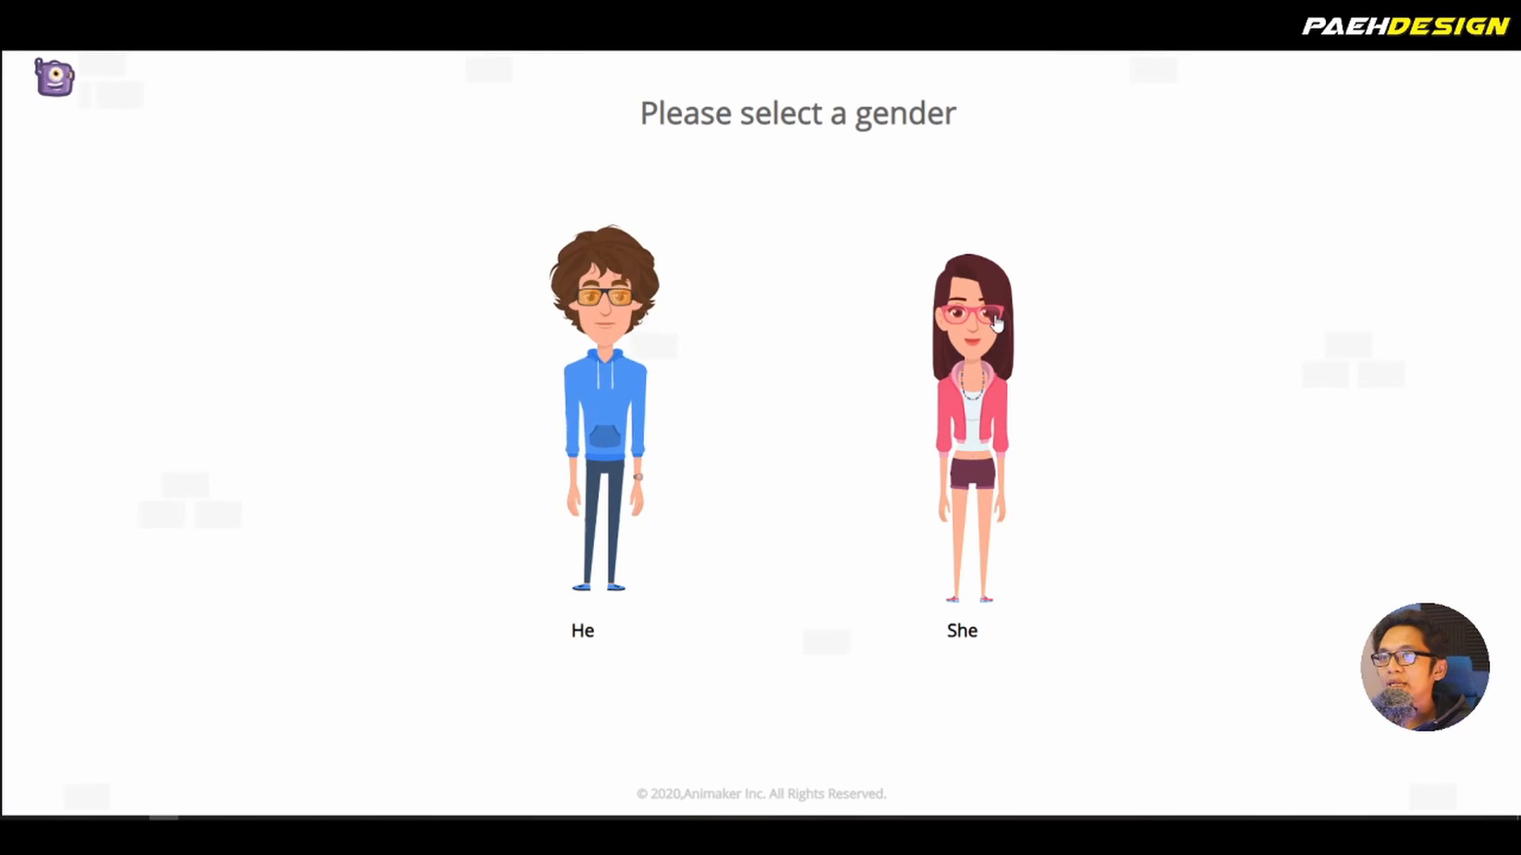
click(713, 329)
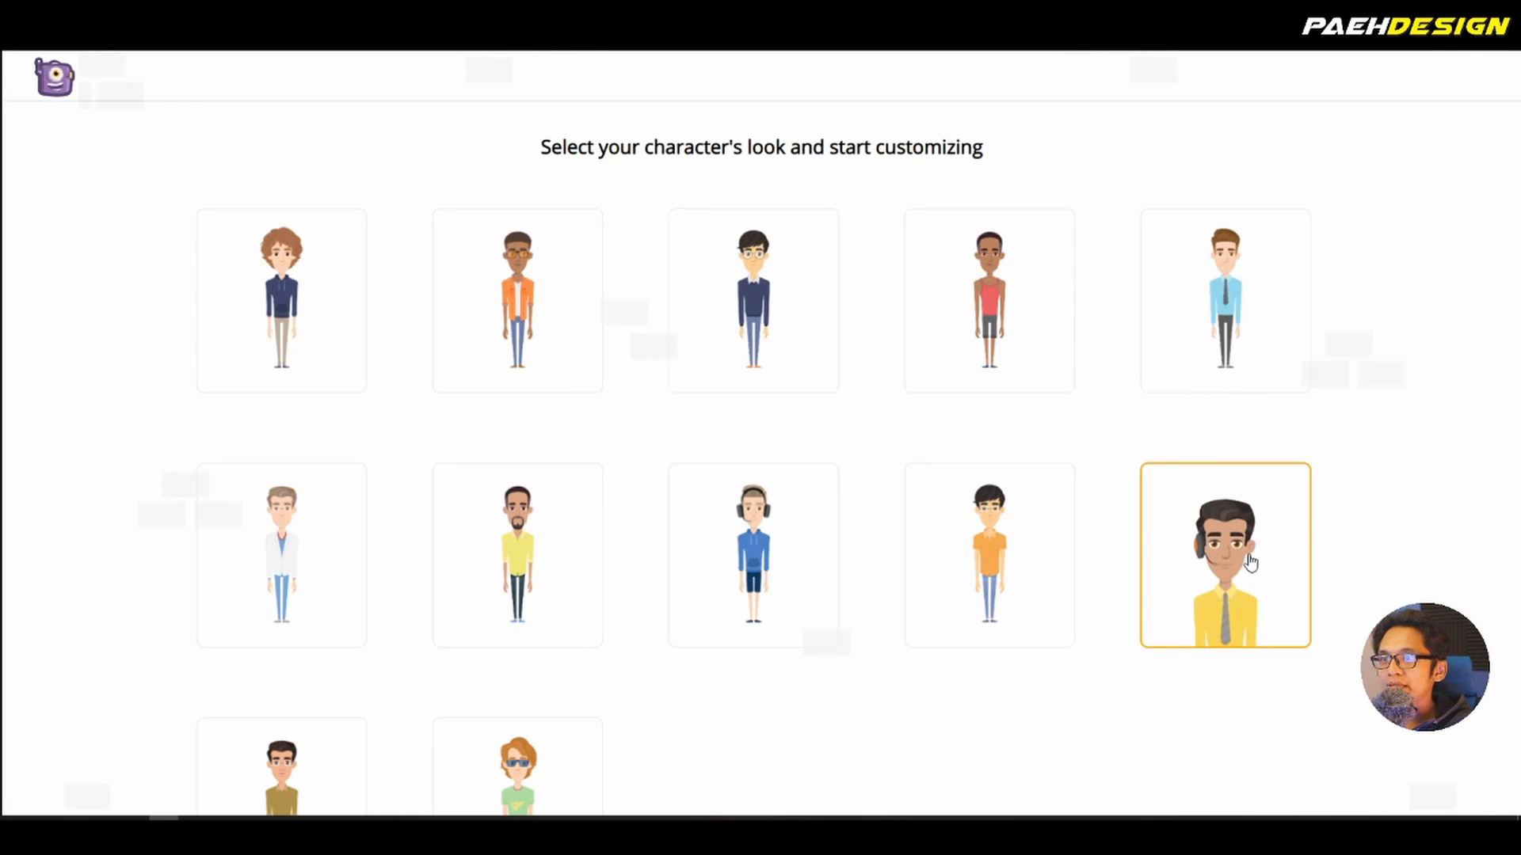
click(795, 286)
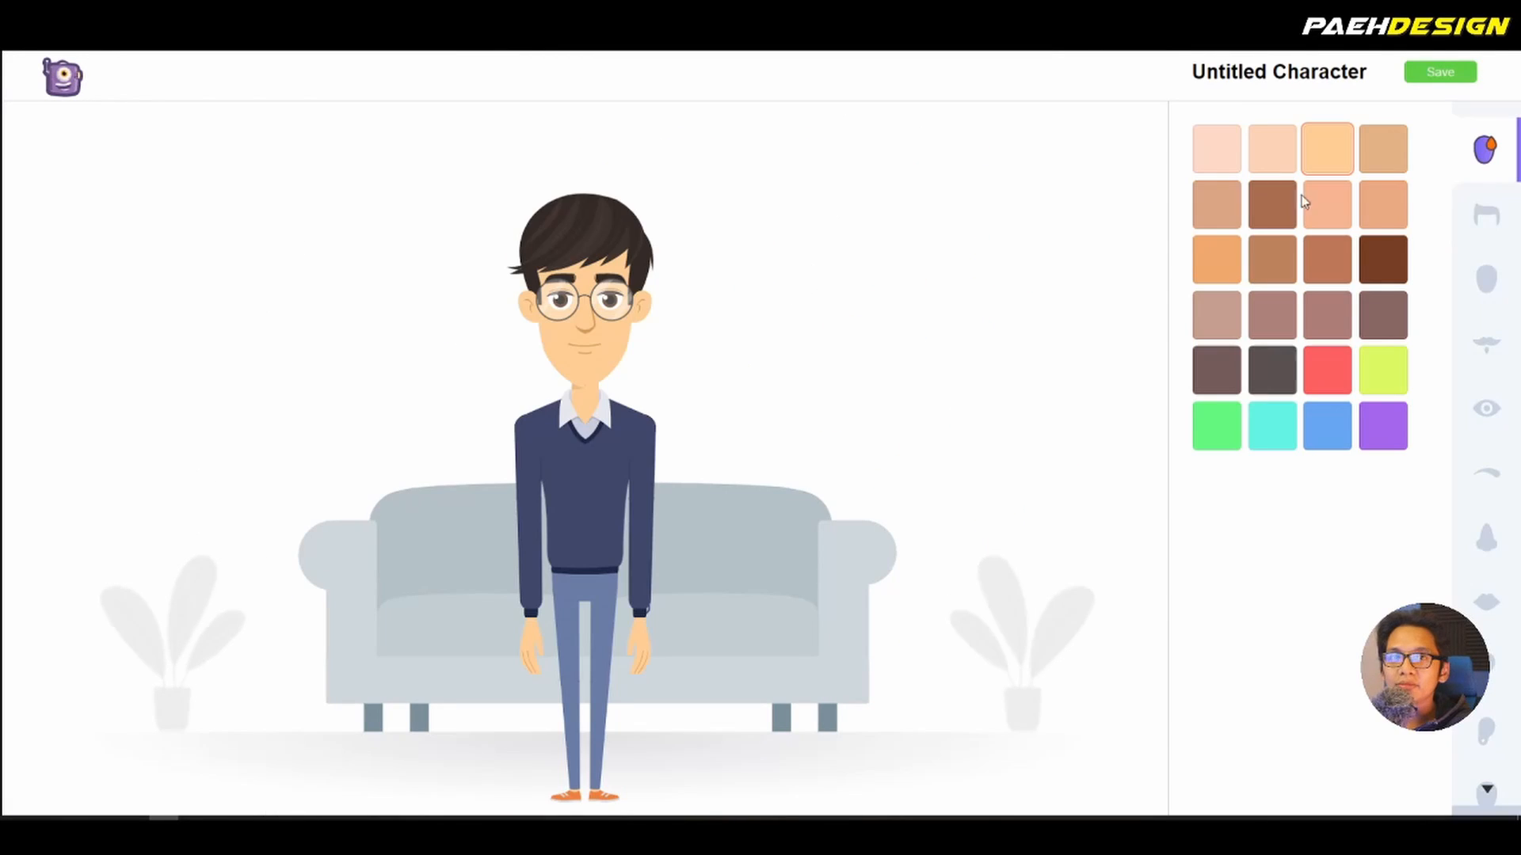
Step: Browse the hair and face shape options, and dress the custom character in the green hoodie outfit with grey trousers
click(1486, 214)
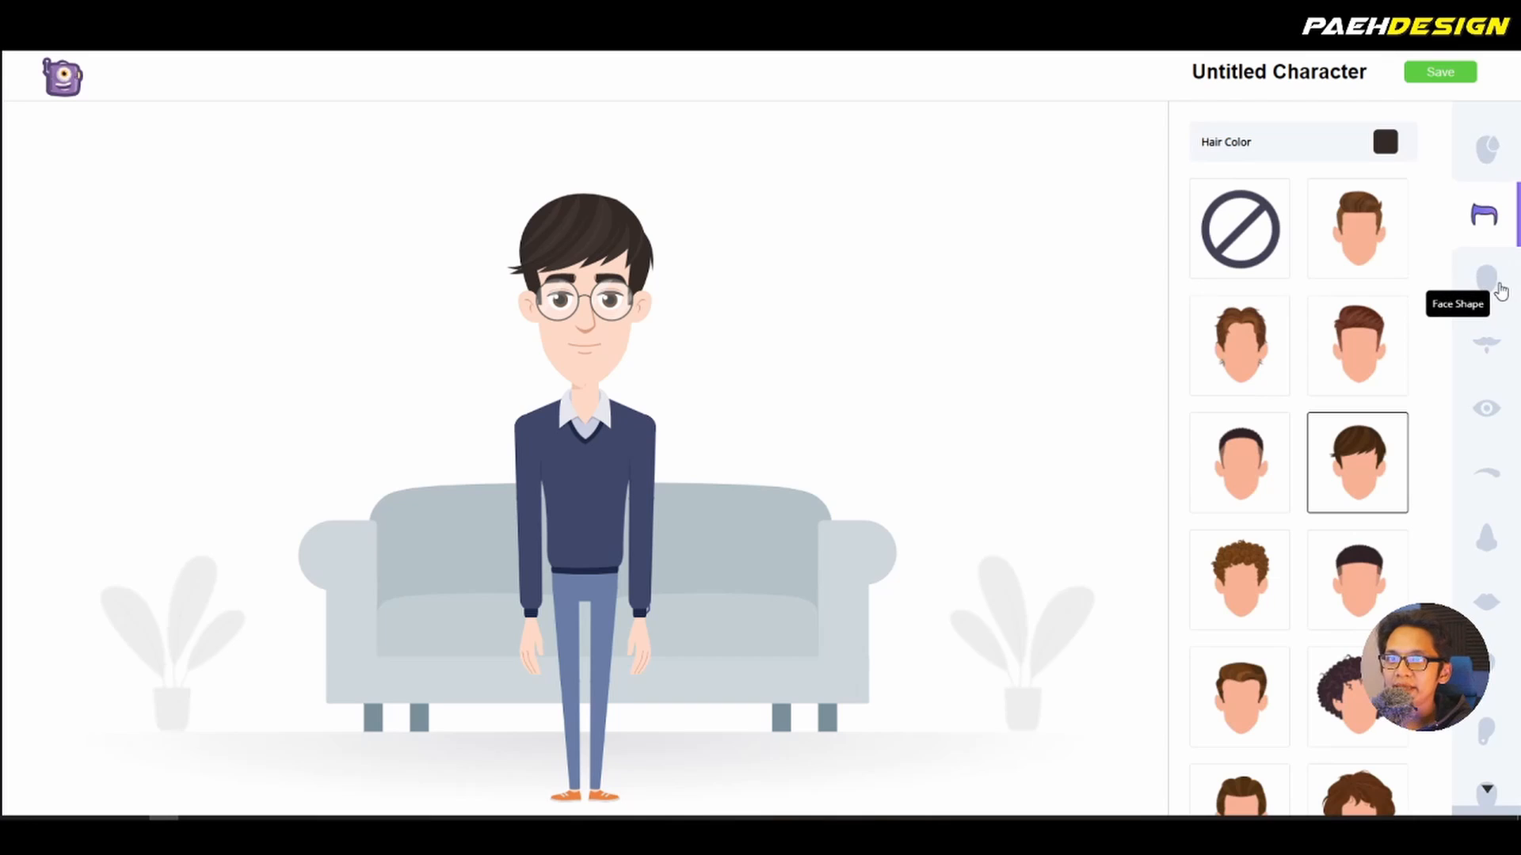
click(1500, 290)
scroll(1494, 391, down, 3)
click(1485, 515)
scroll(1328, 504, down, 2)
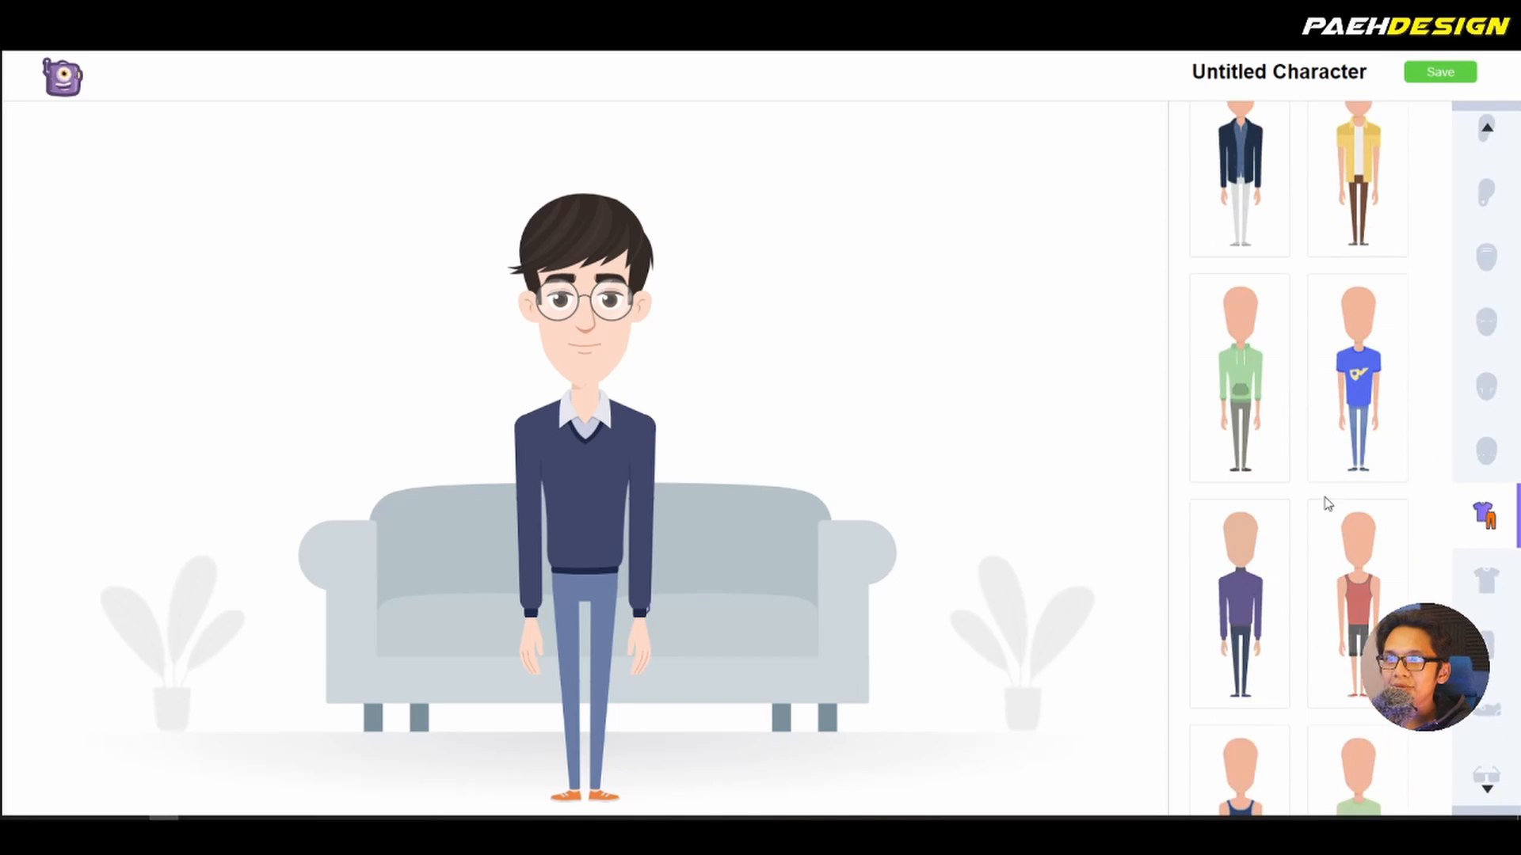
click(1243, 392)
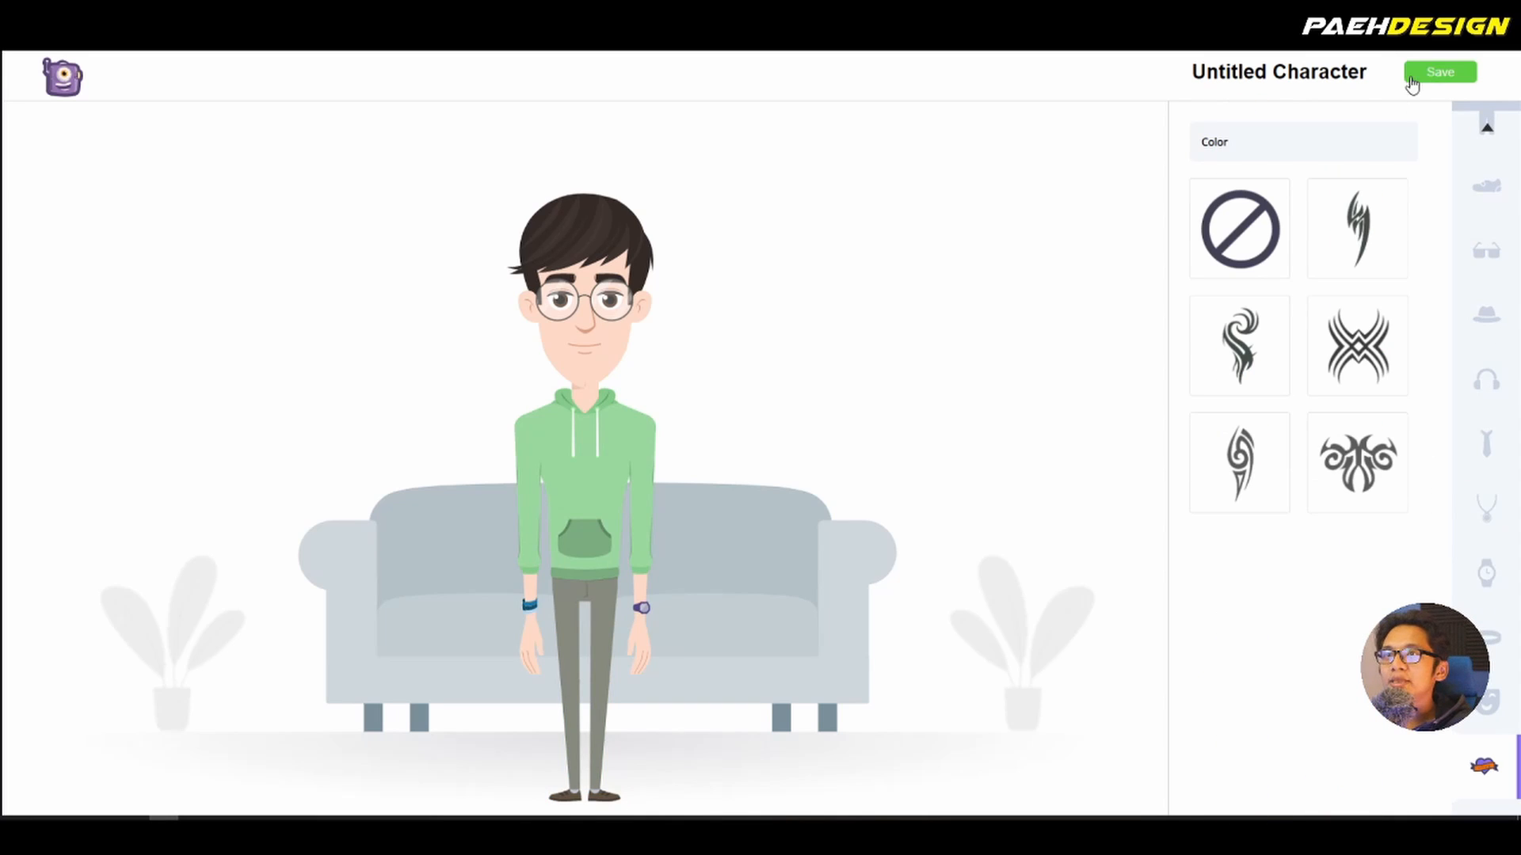
Step: Replace the custom character's placeholder title with a first name and save the character
click(1267, 72)
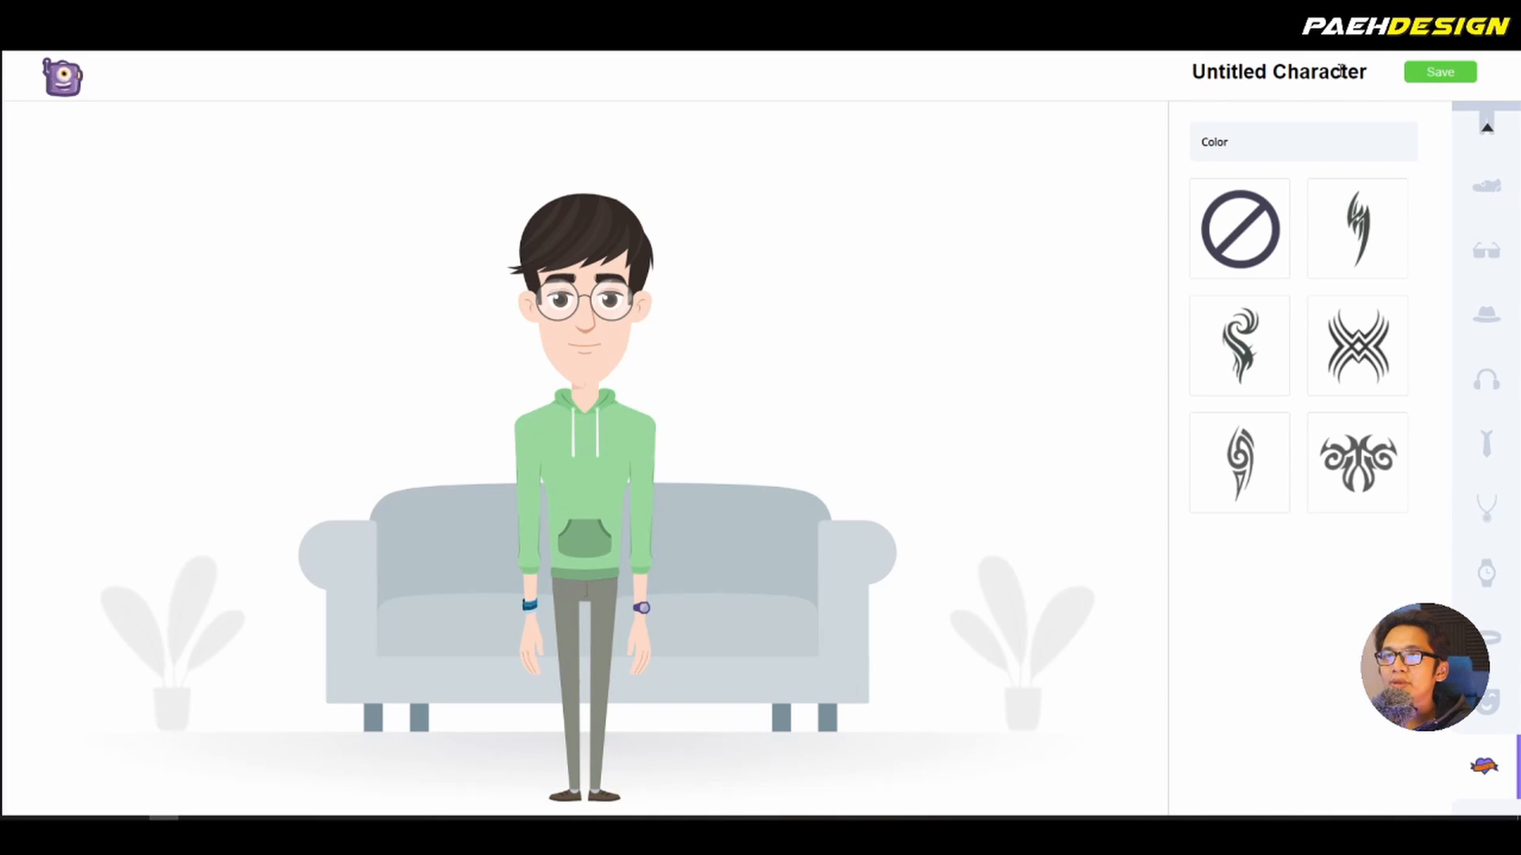
drag(1359, 72, 1179, 83)
text(Sapuan)
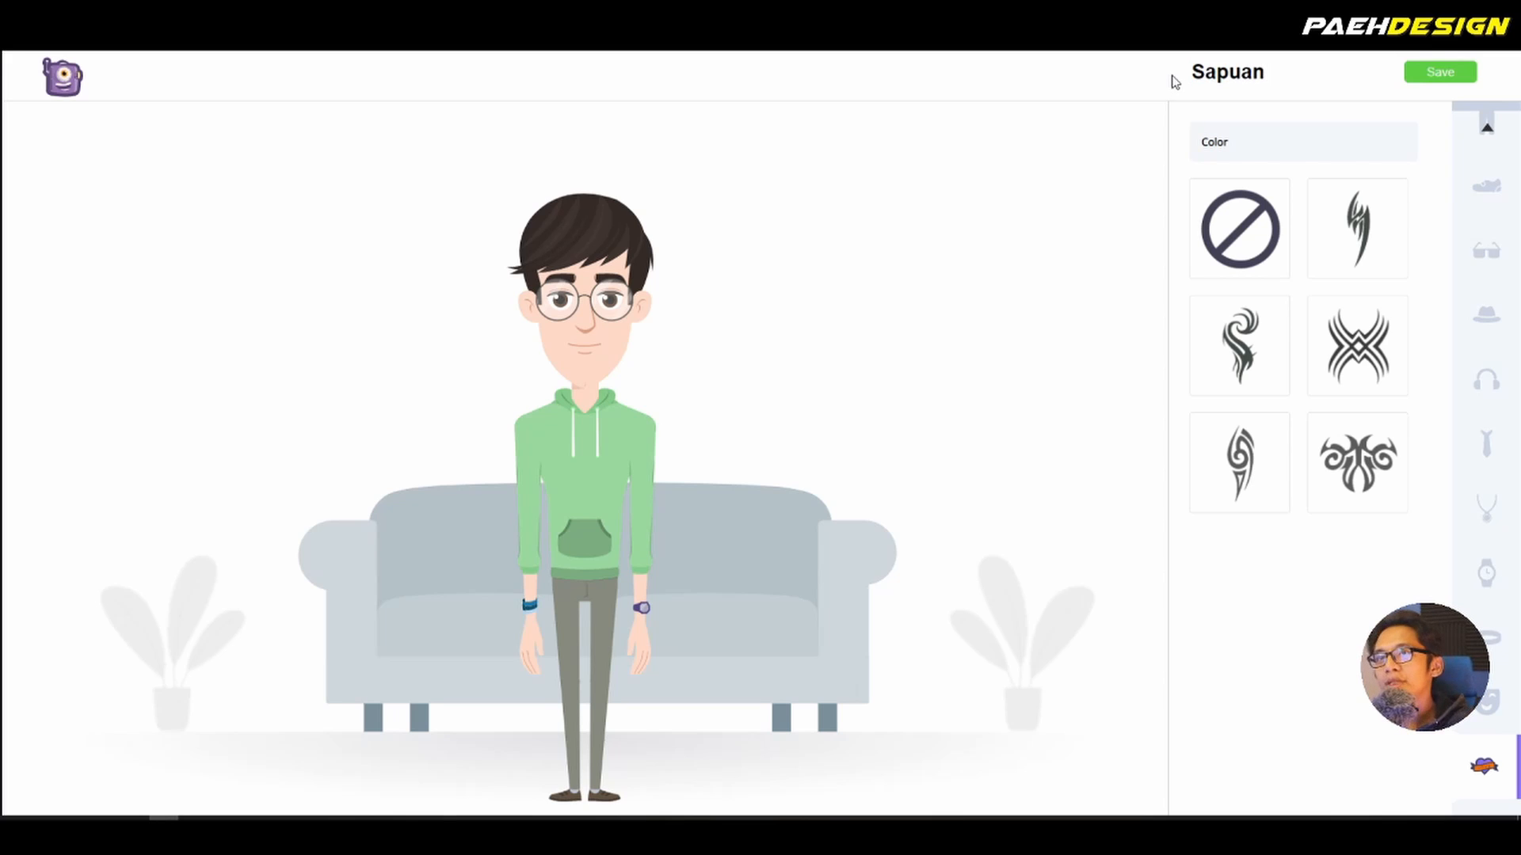
click(1466, 73)
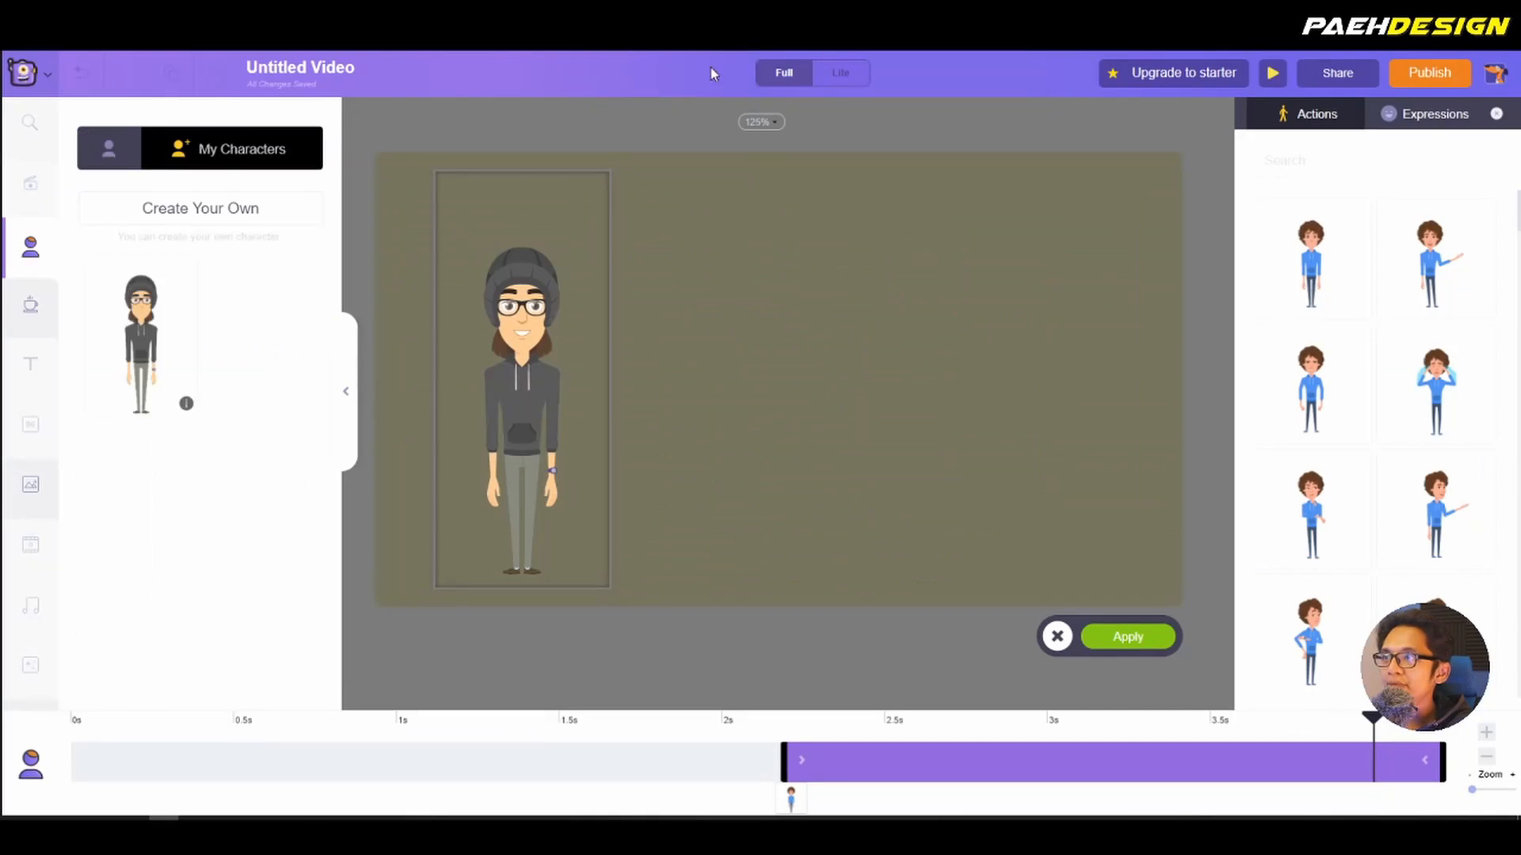
Step: View the saved custom characters, put the beanie-wearing character in Scene 1, and reposition and enlarge it to a waist-up view
click(287, 153)
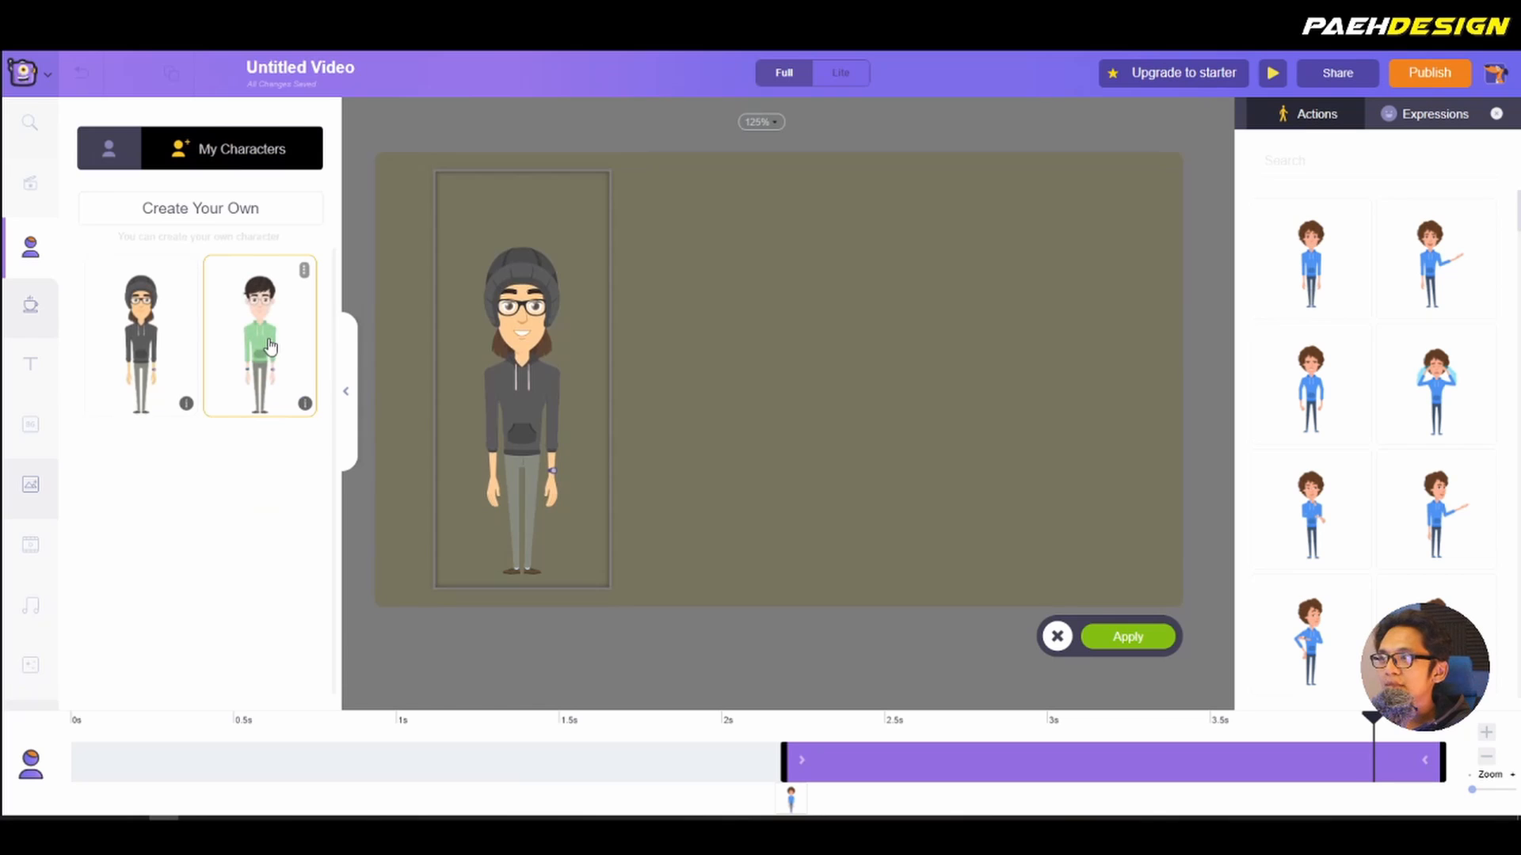
click(270, 347)
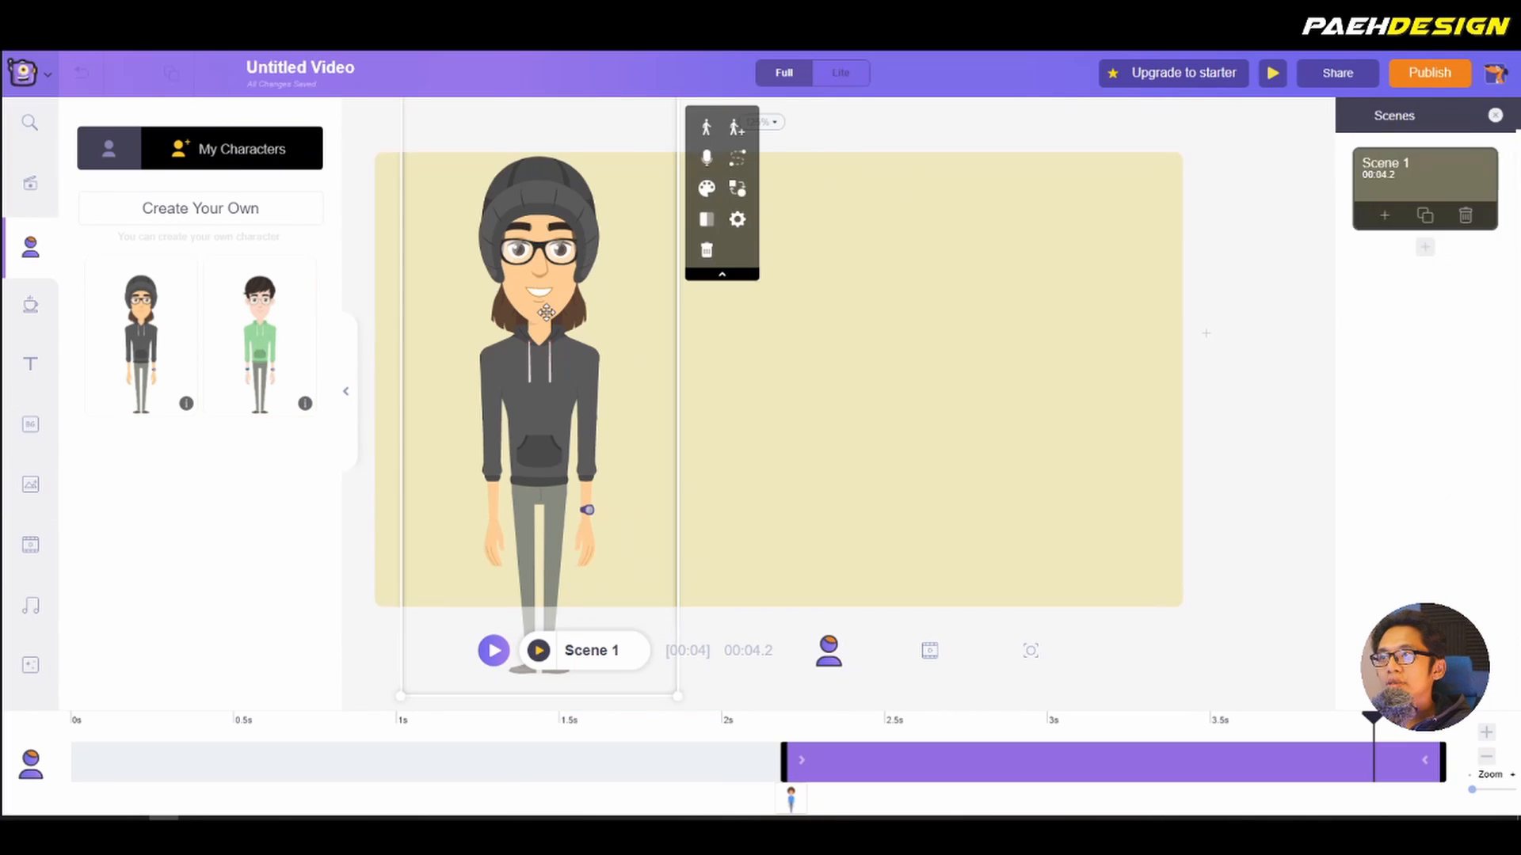
click(547, 312)
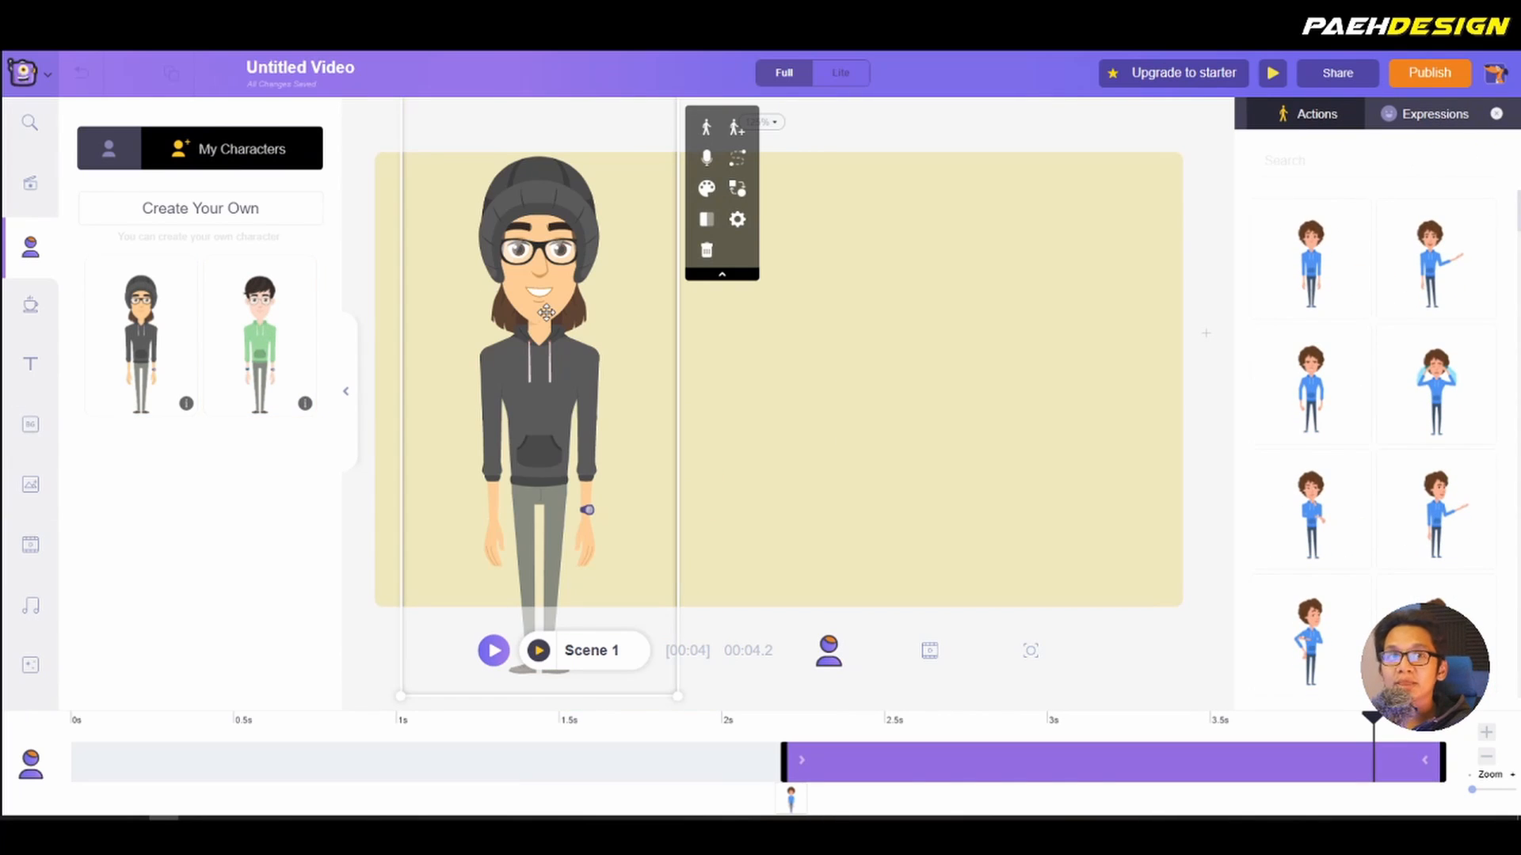
drag(579, 288, 583, 333)
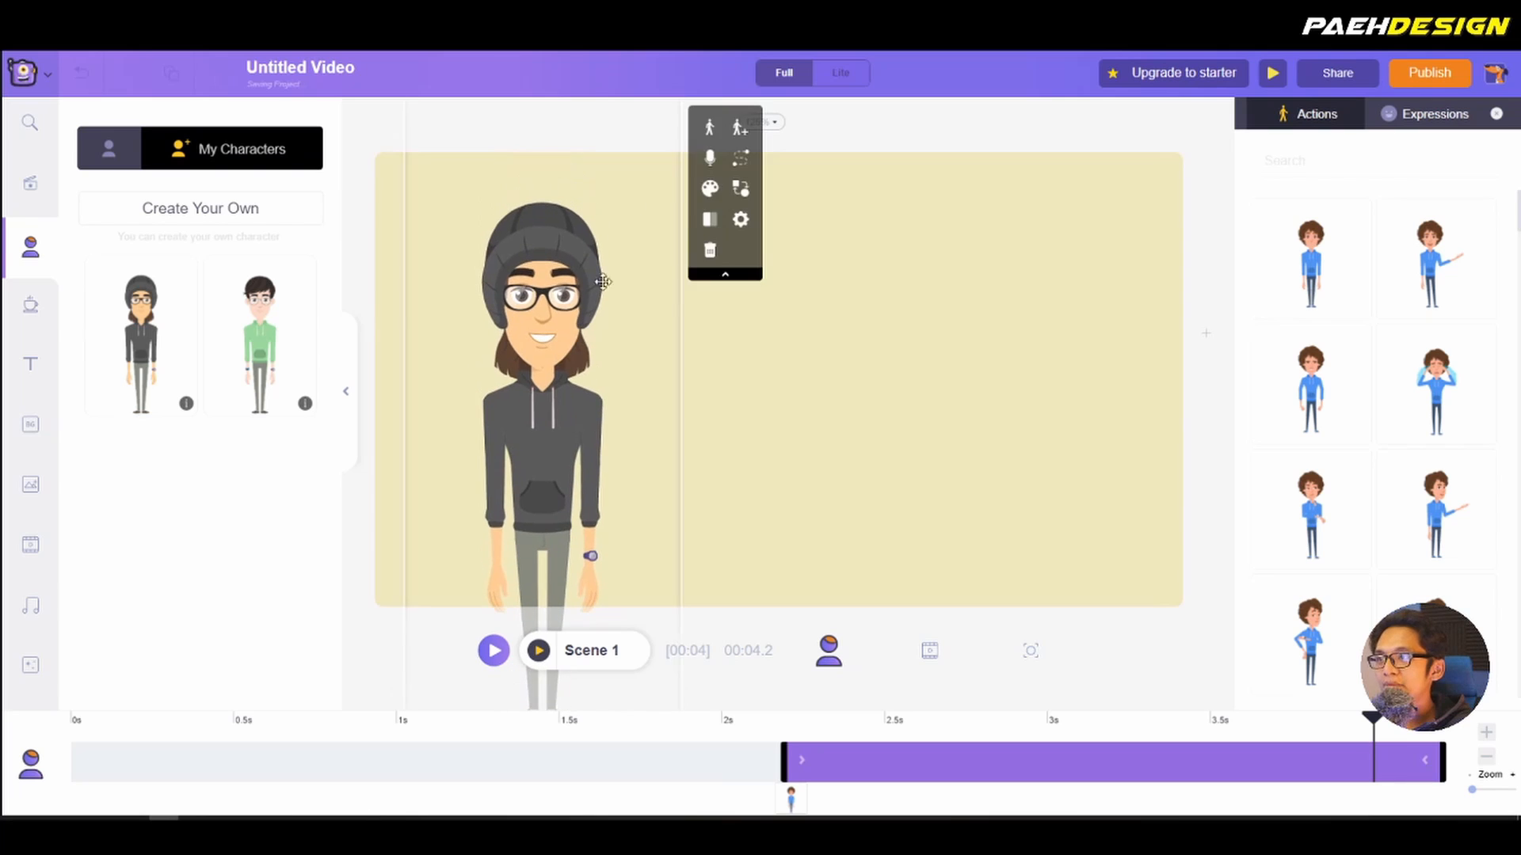
drag(599, 240, 590, 377)
drag(674, 232, 762, 107)
drag(675, 282, 650, 291)
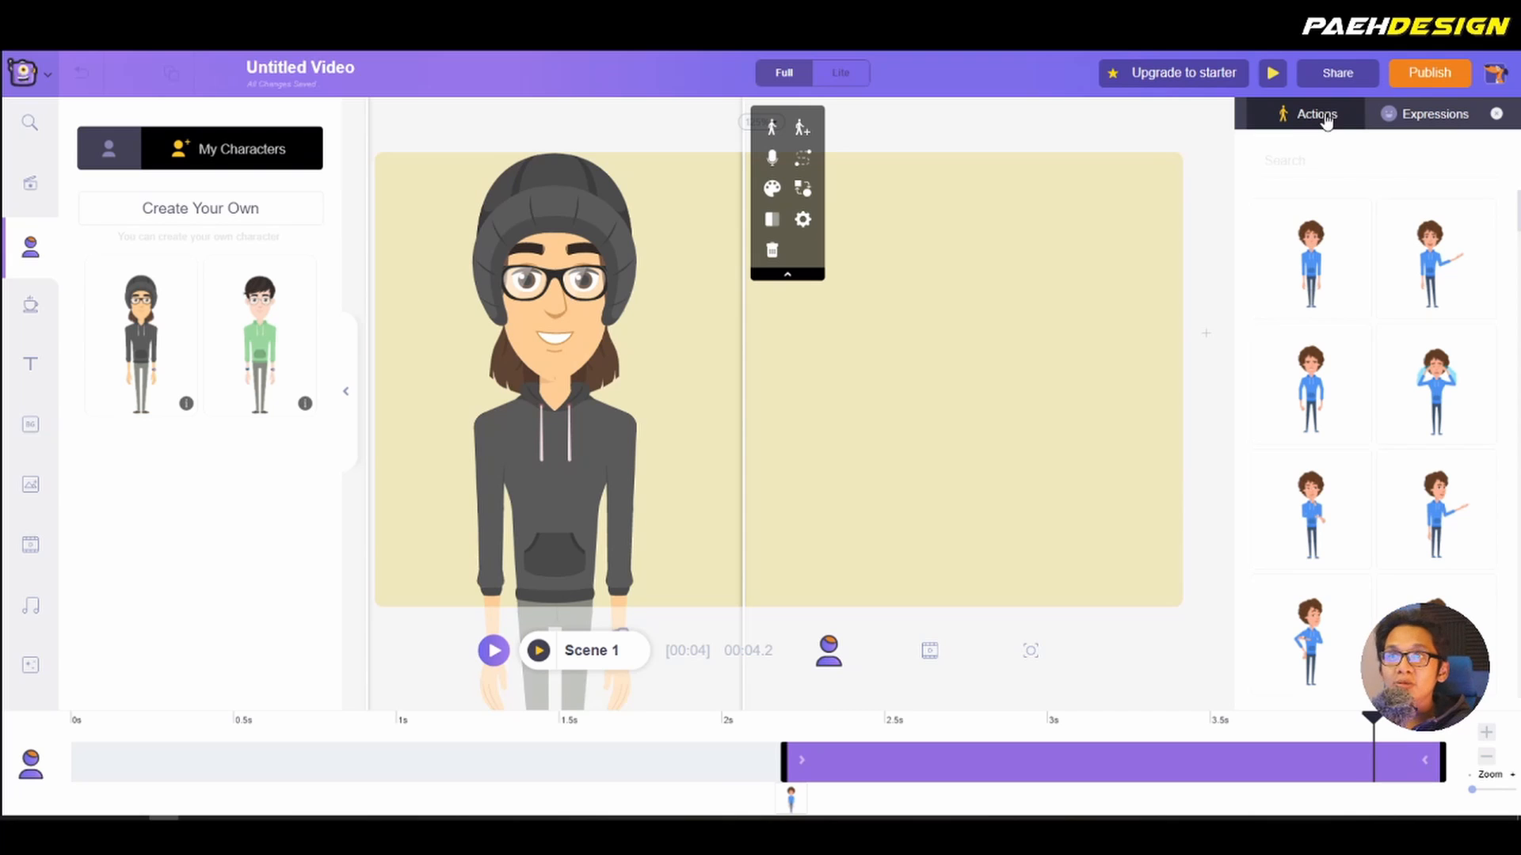
Step: Give the beanie-wearing character the waving action and an open-mouthed smiling expression
scroll(1344, 476, down, 5)
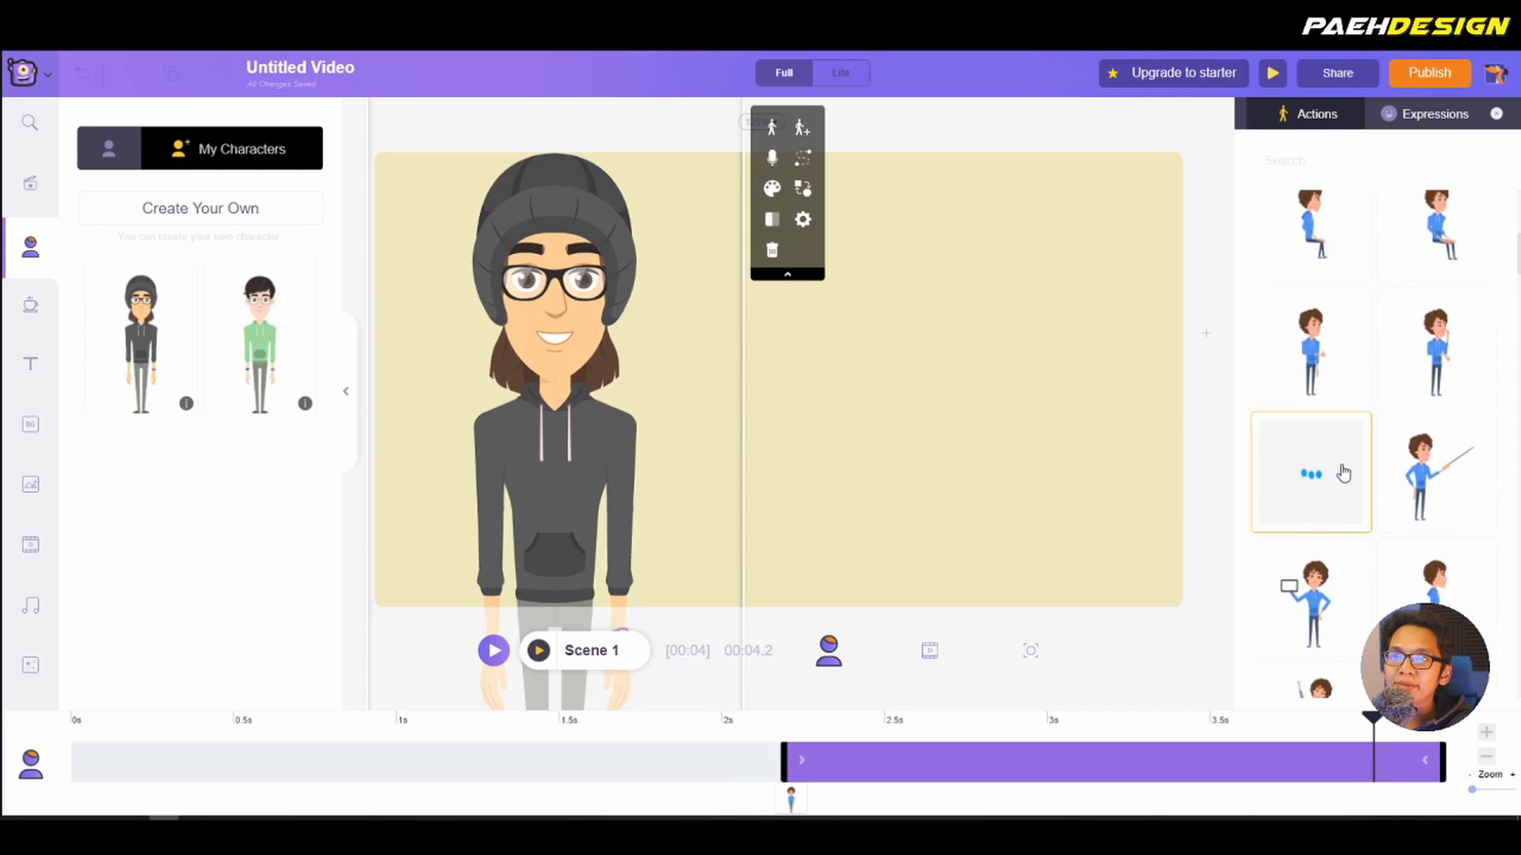
scroll(1344, 457, down, 10)
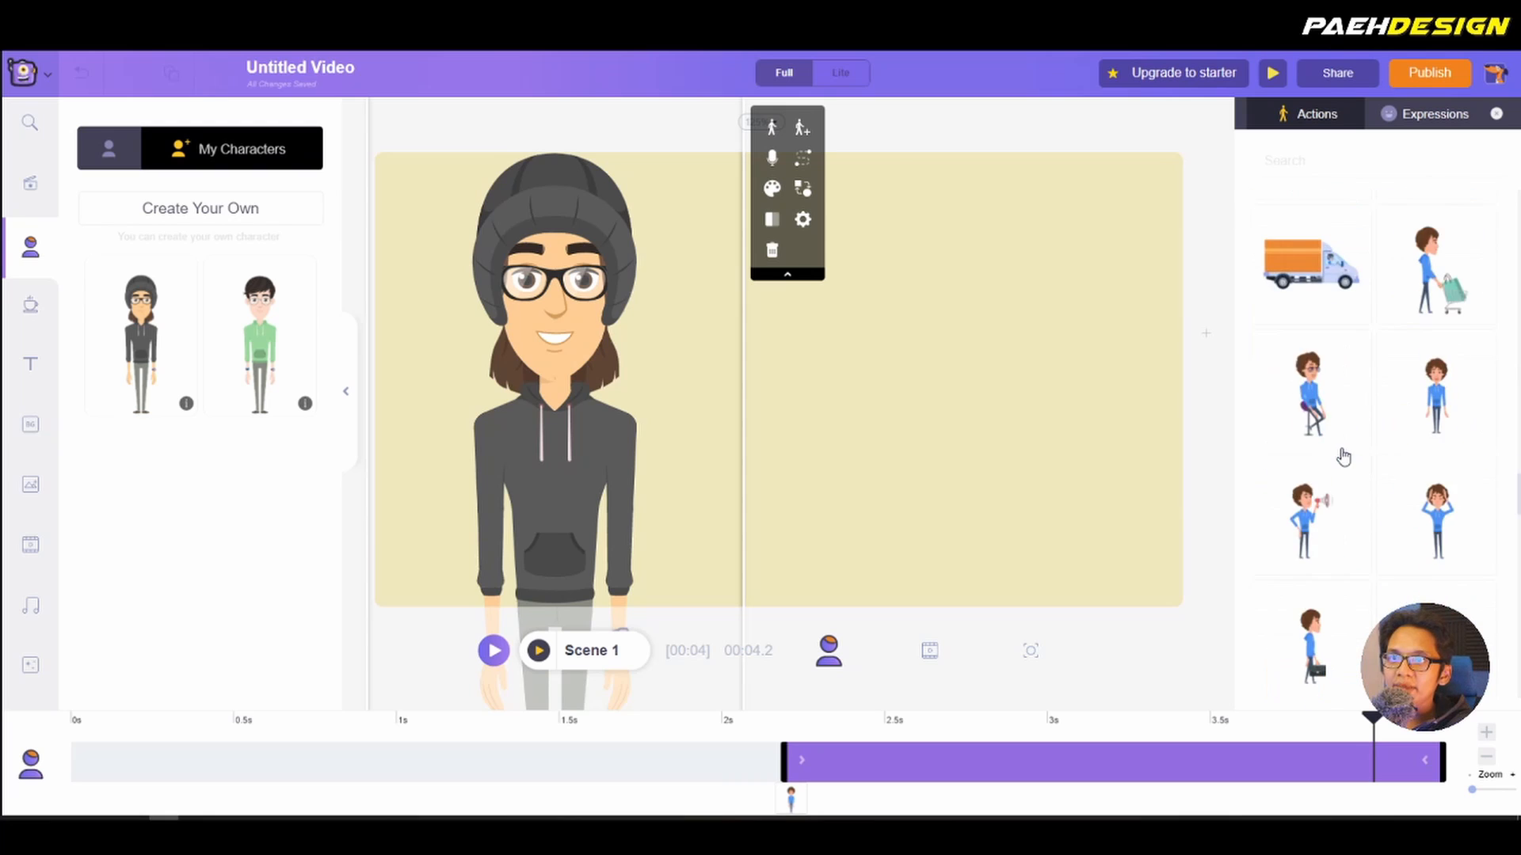
click(1438, 497)
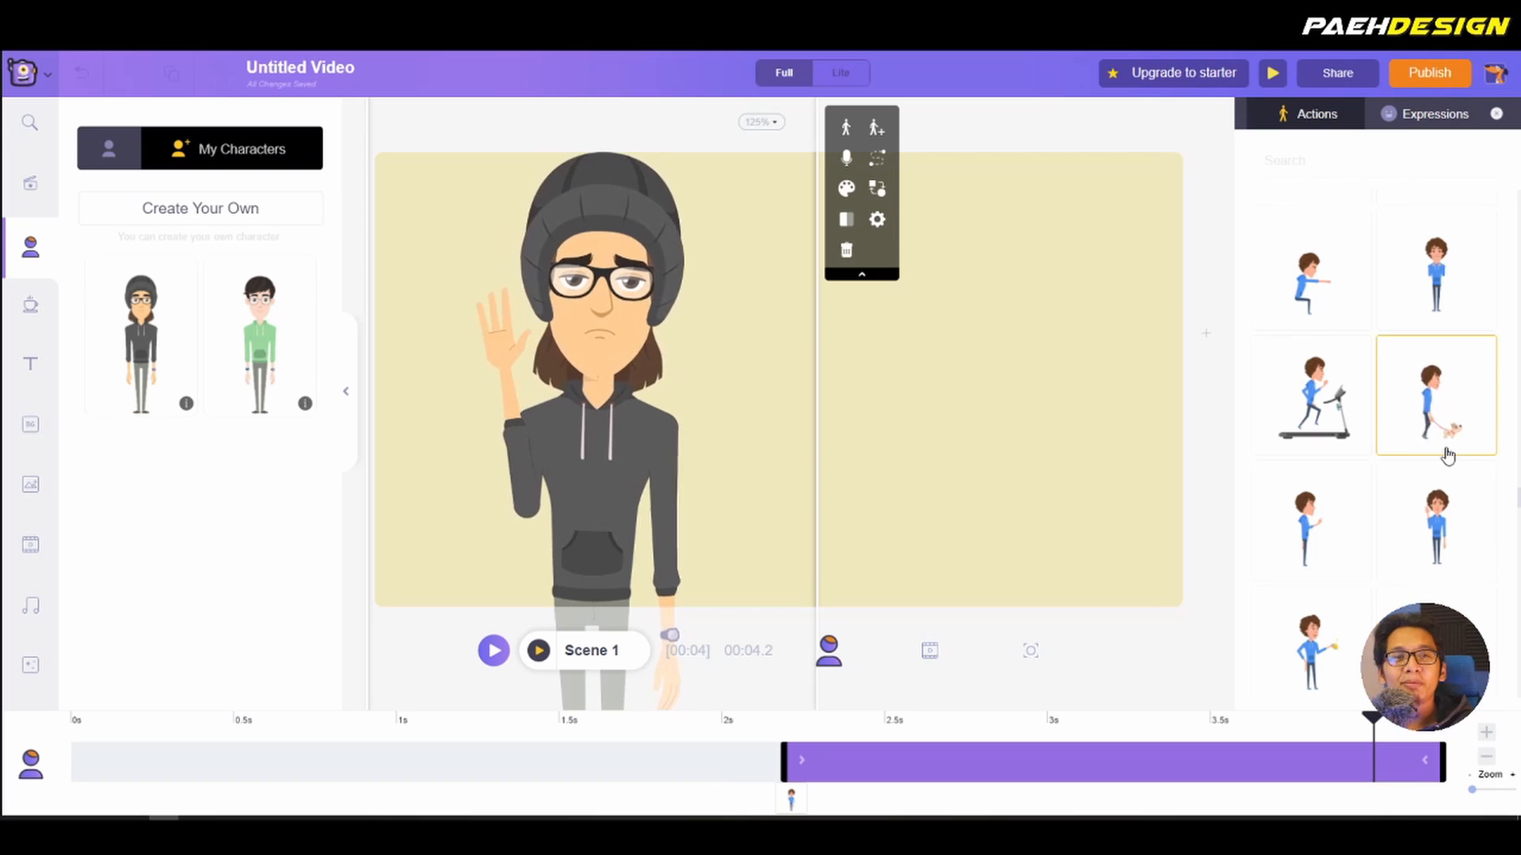
click(1436, 116)
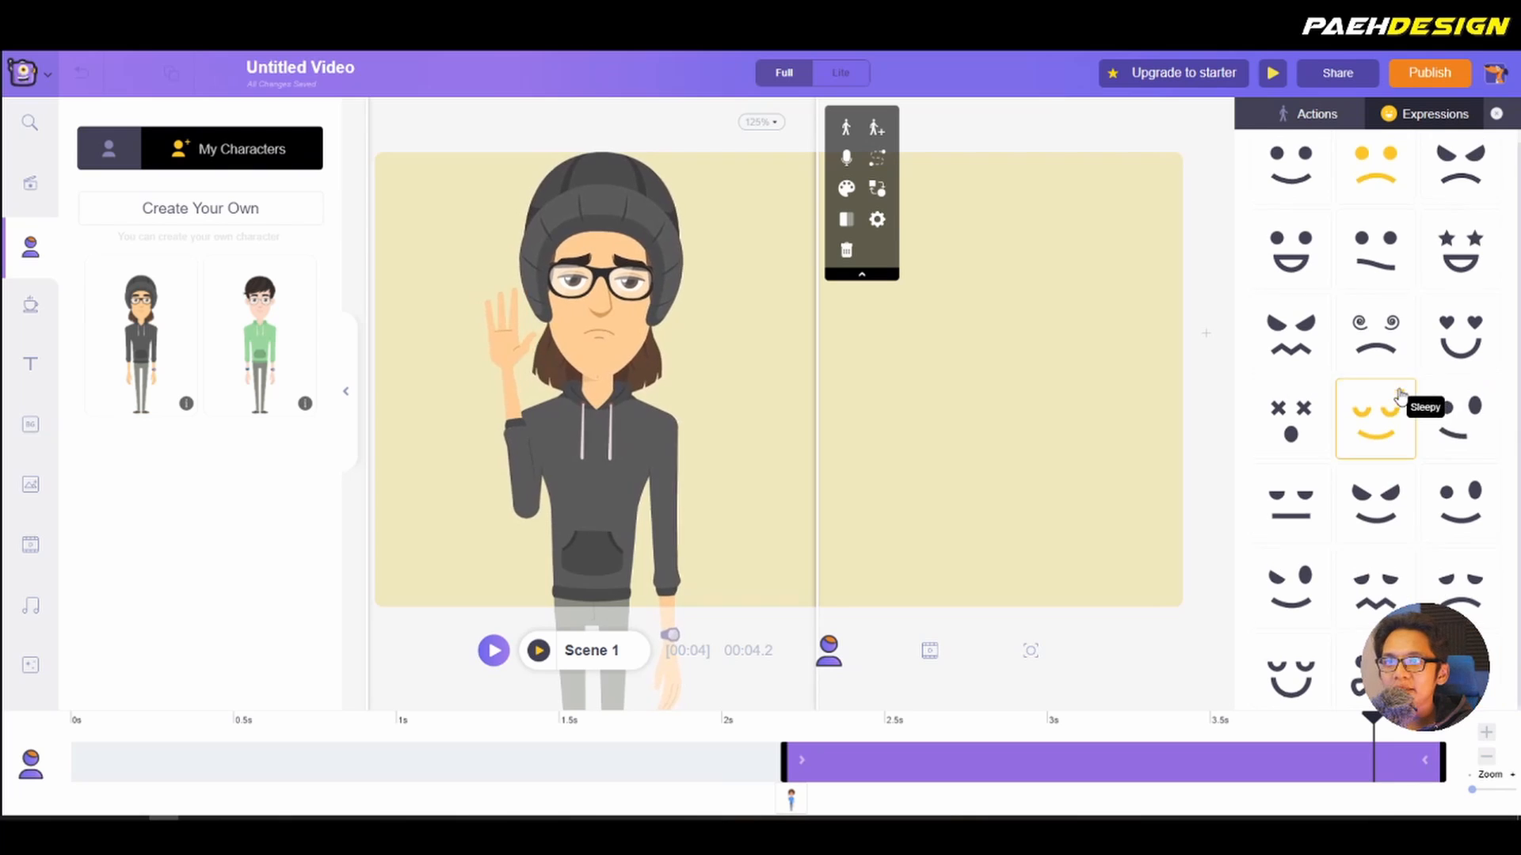
click(1290, 260)
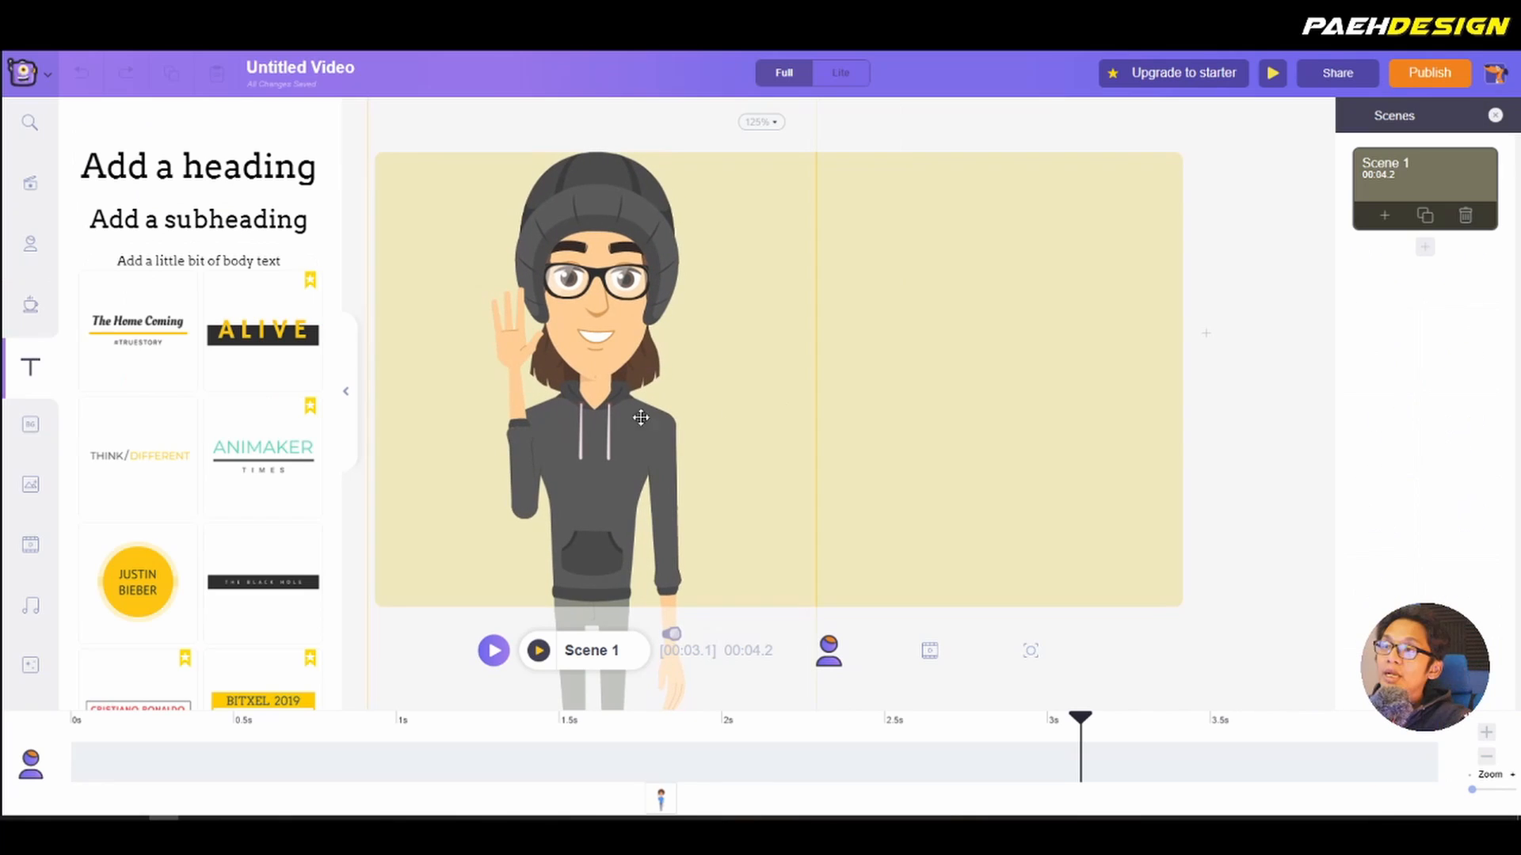
Step: Shift the character's timeline clip to start at about 1.3 s and give it the Pop Top enter effect
click(584, 406)
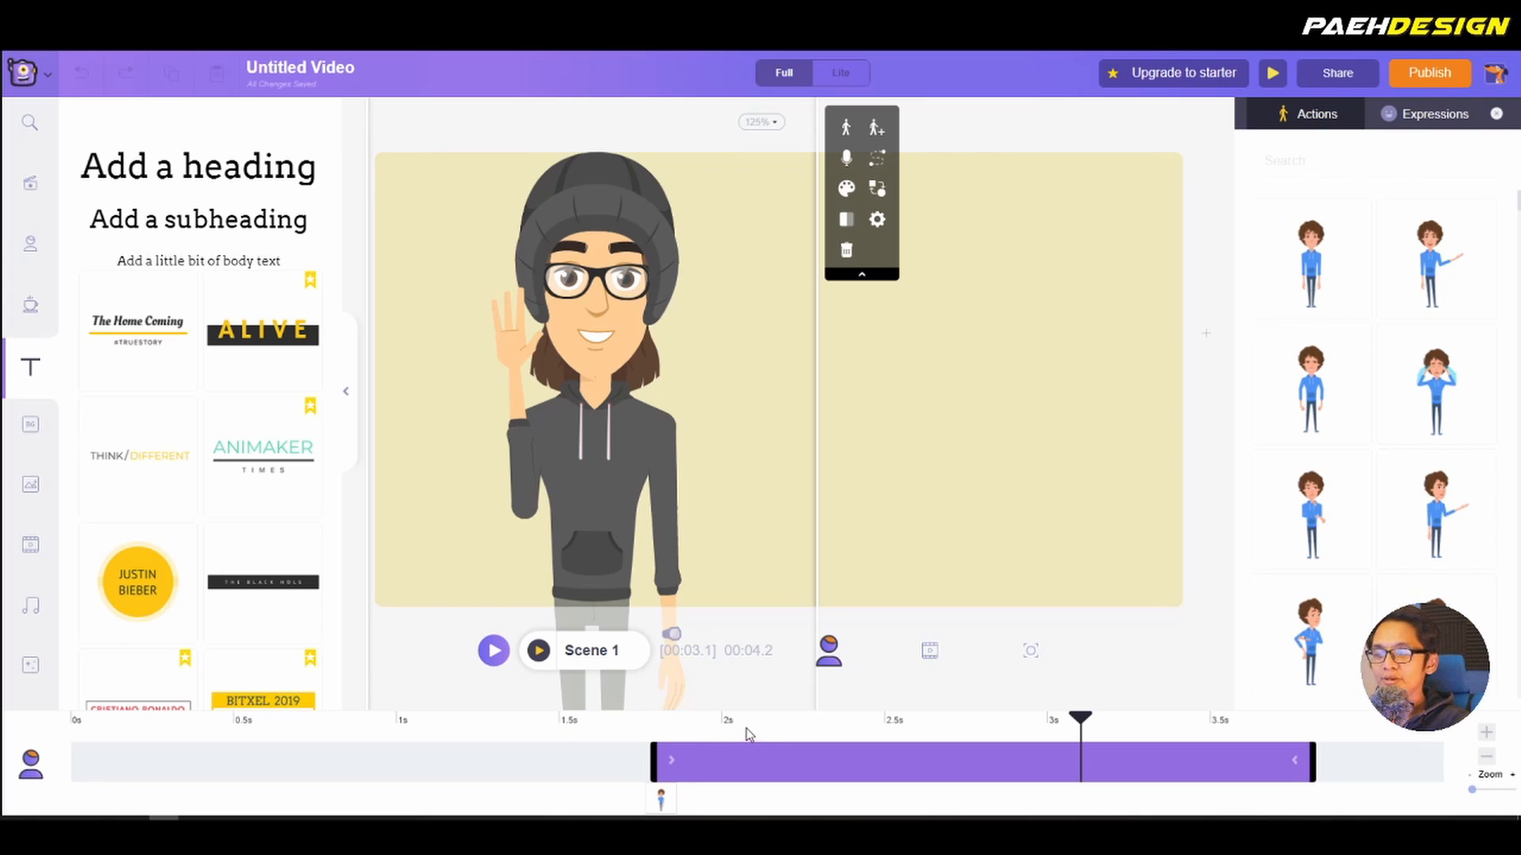
drag(716, 764, 554, 769)
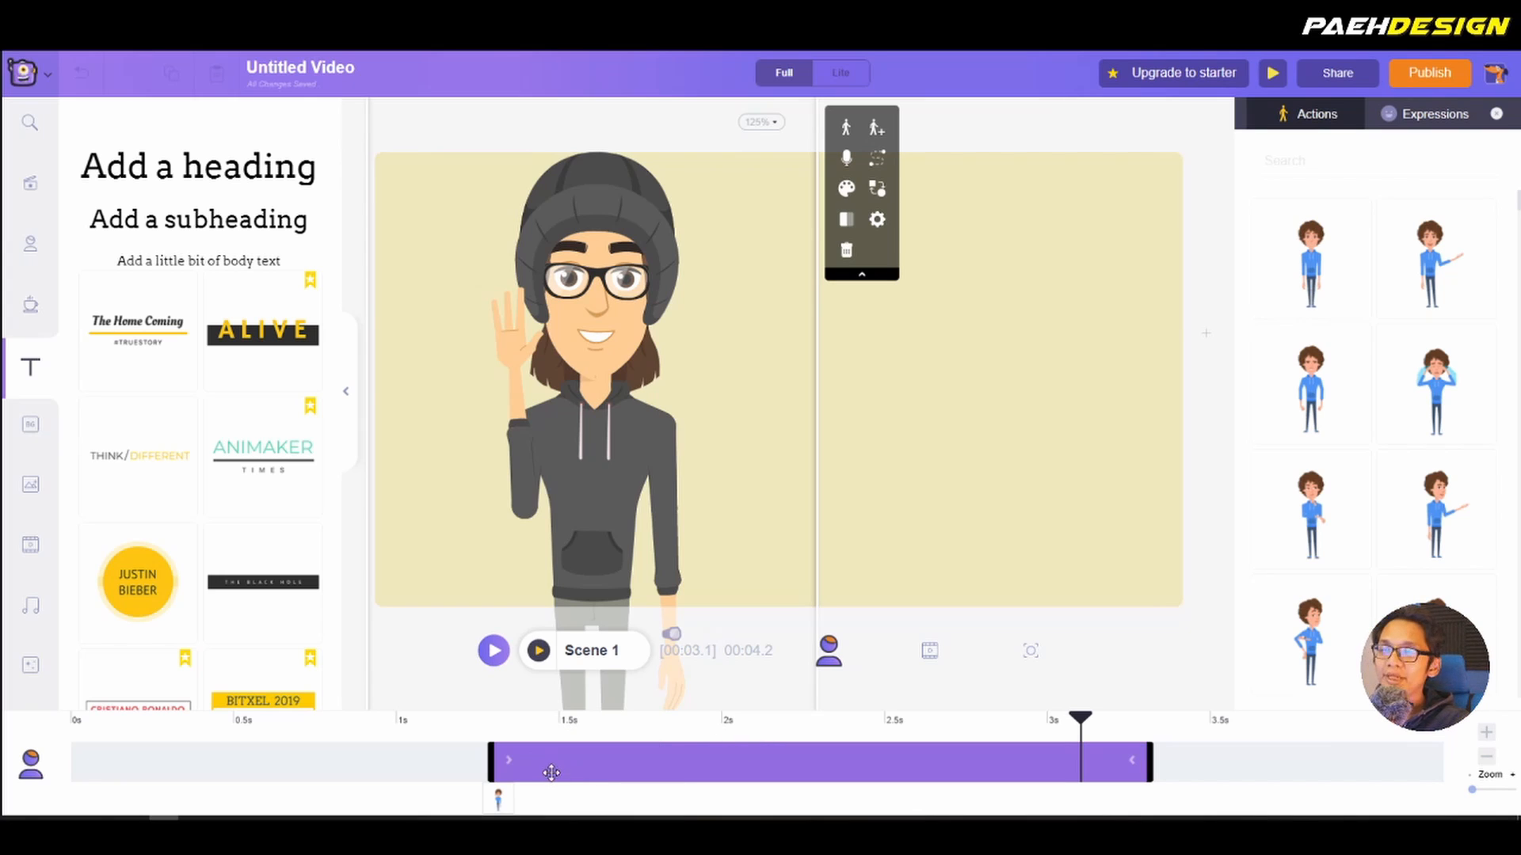
click(878, 221)
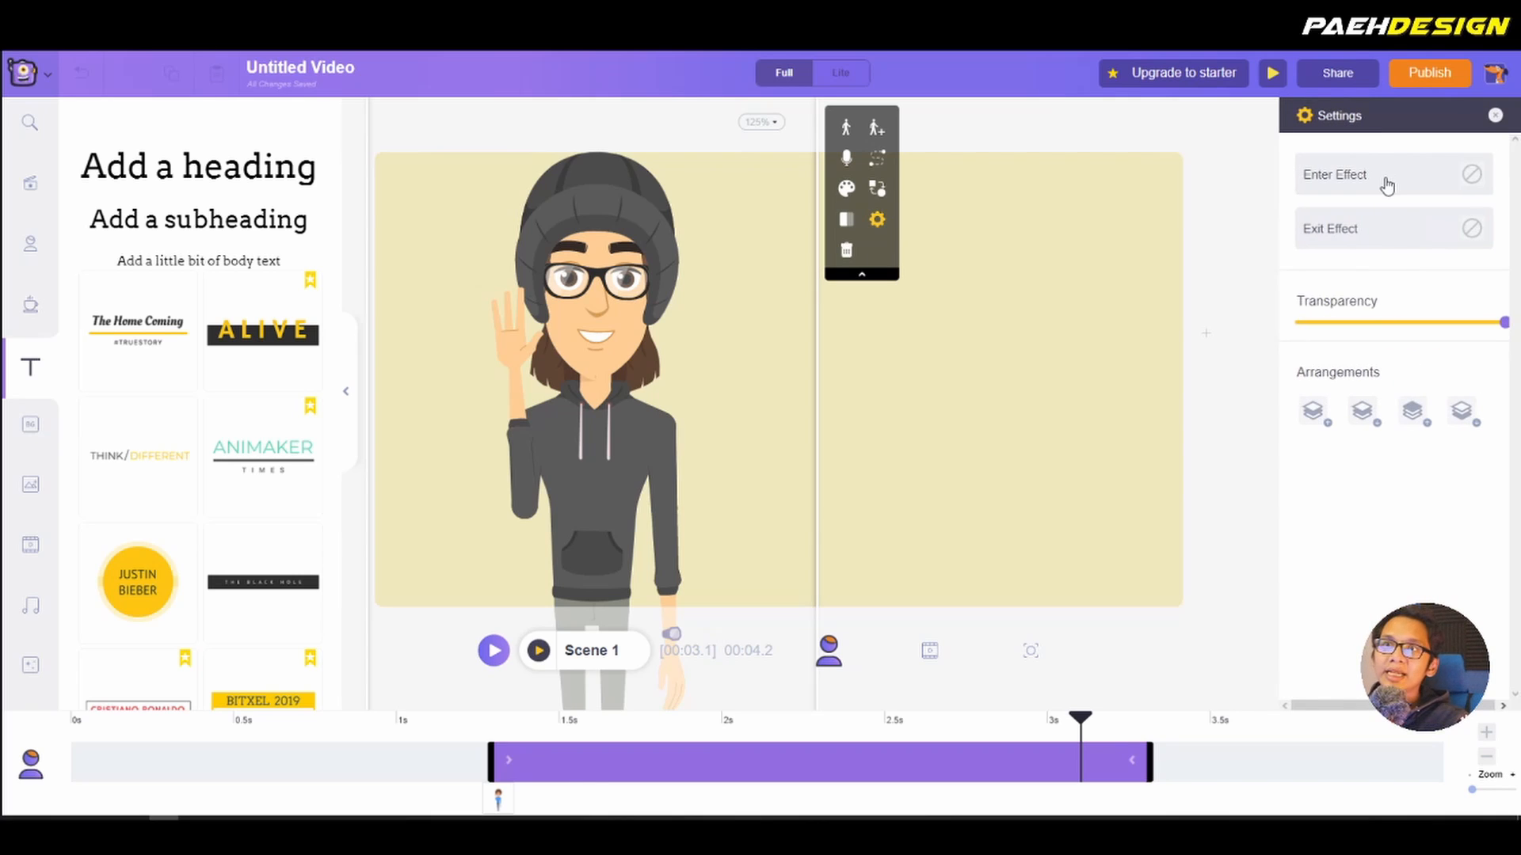
click(1387, 187)
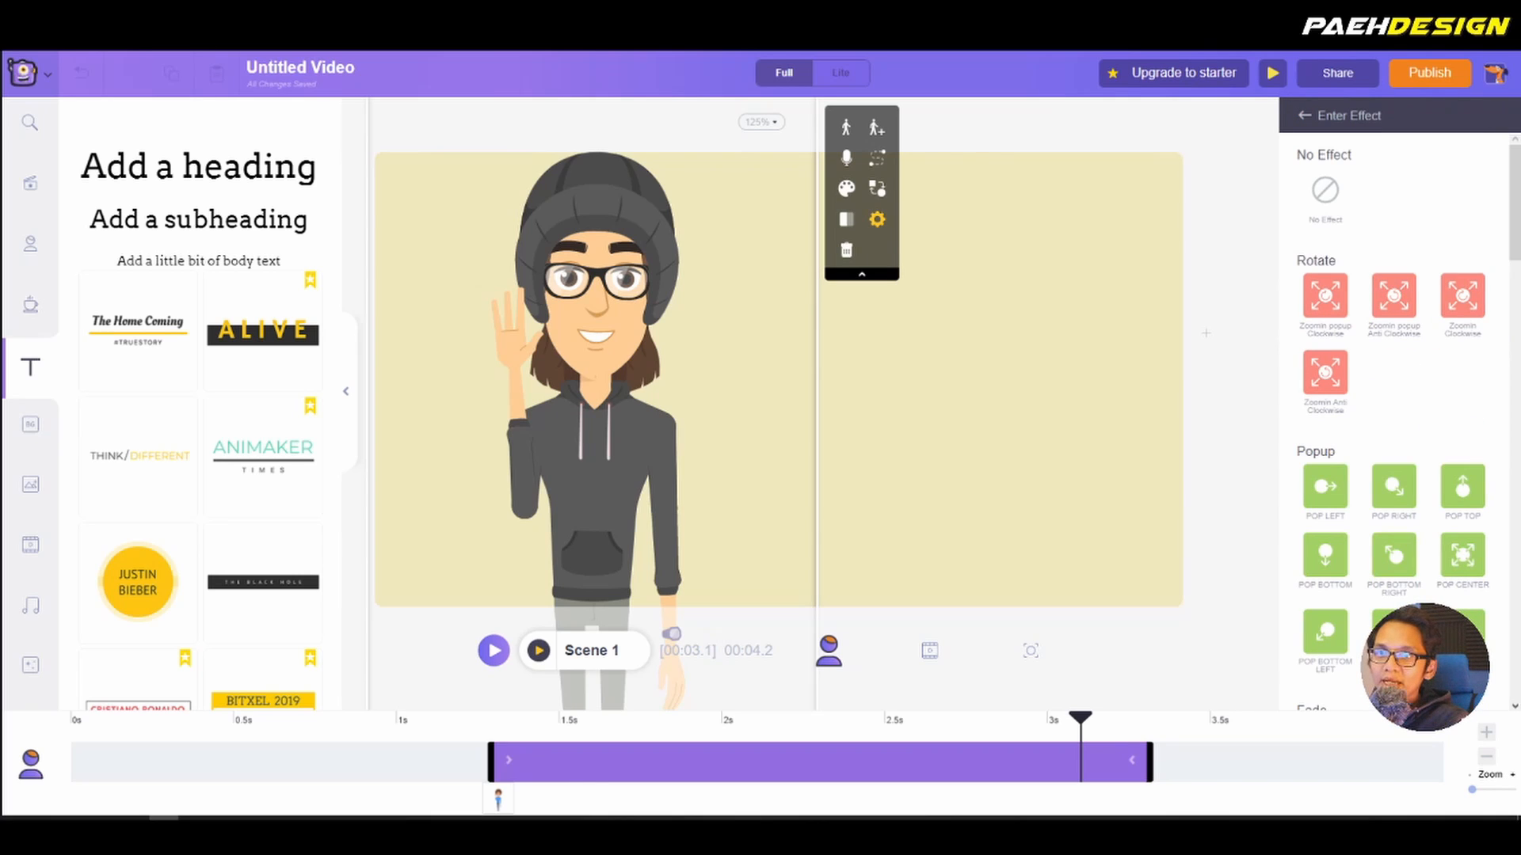
scroll(1394, 475, down, 2)
click(1463, 353)
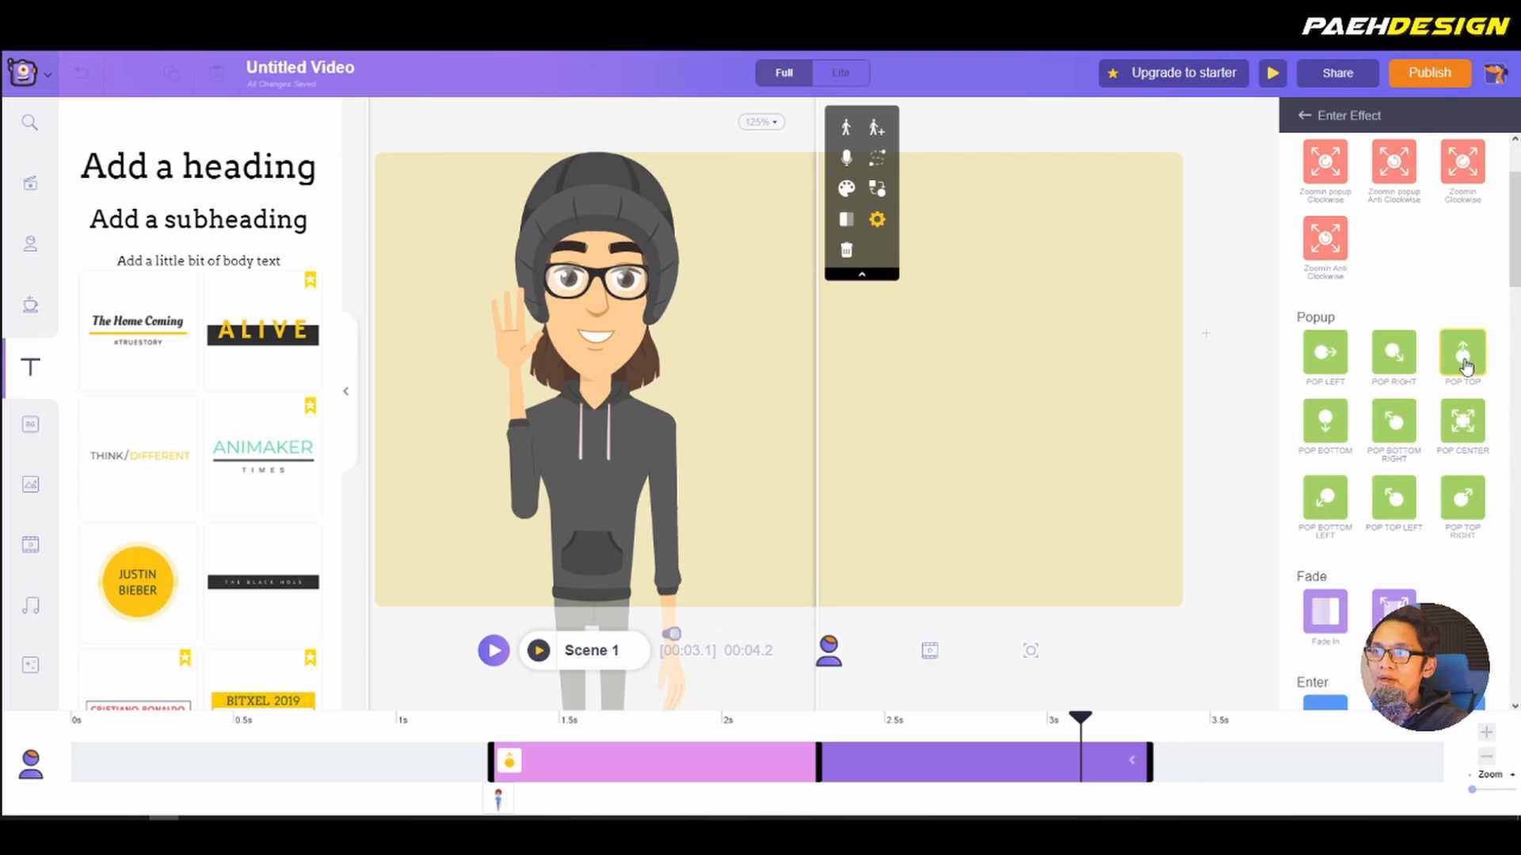
Step: Extend the character's clip from 1 s to the end of the scene and shorten its enter effect to about 0.5 s
drag(1146, 759, 1186, 746)
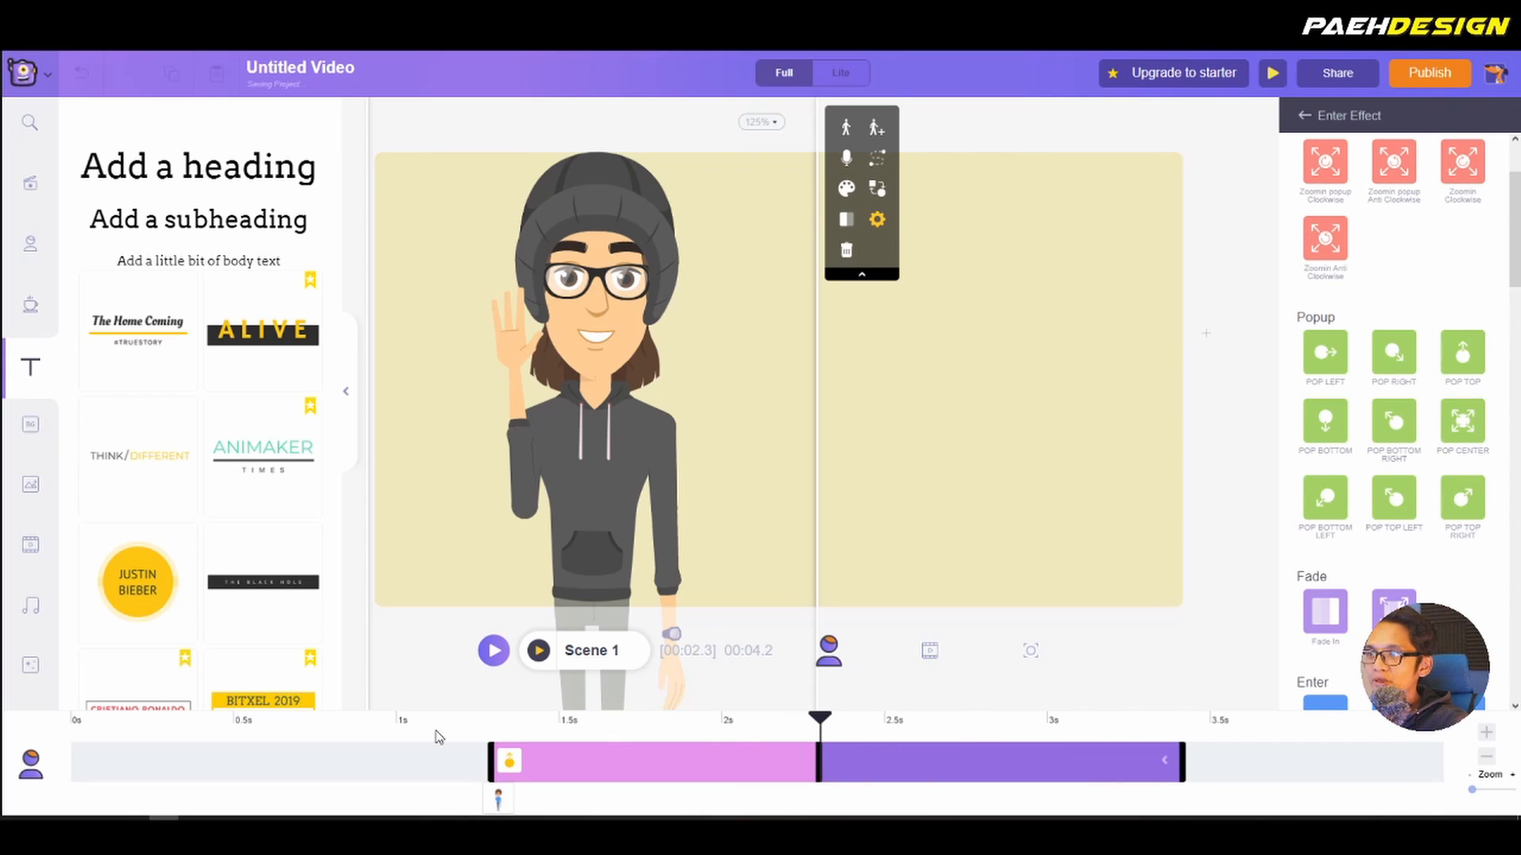
drag(489, 758, 394, 759)
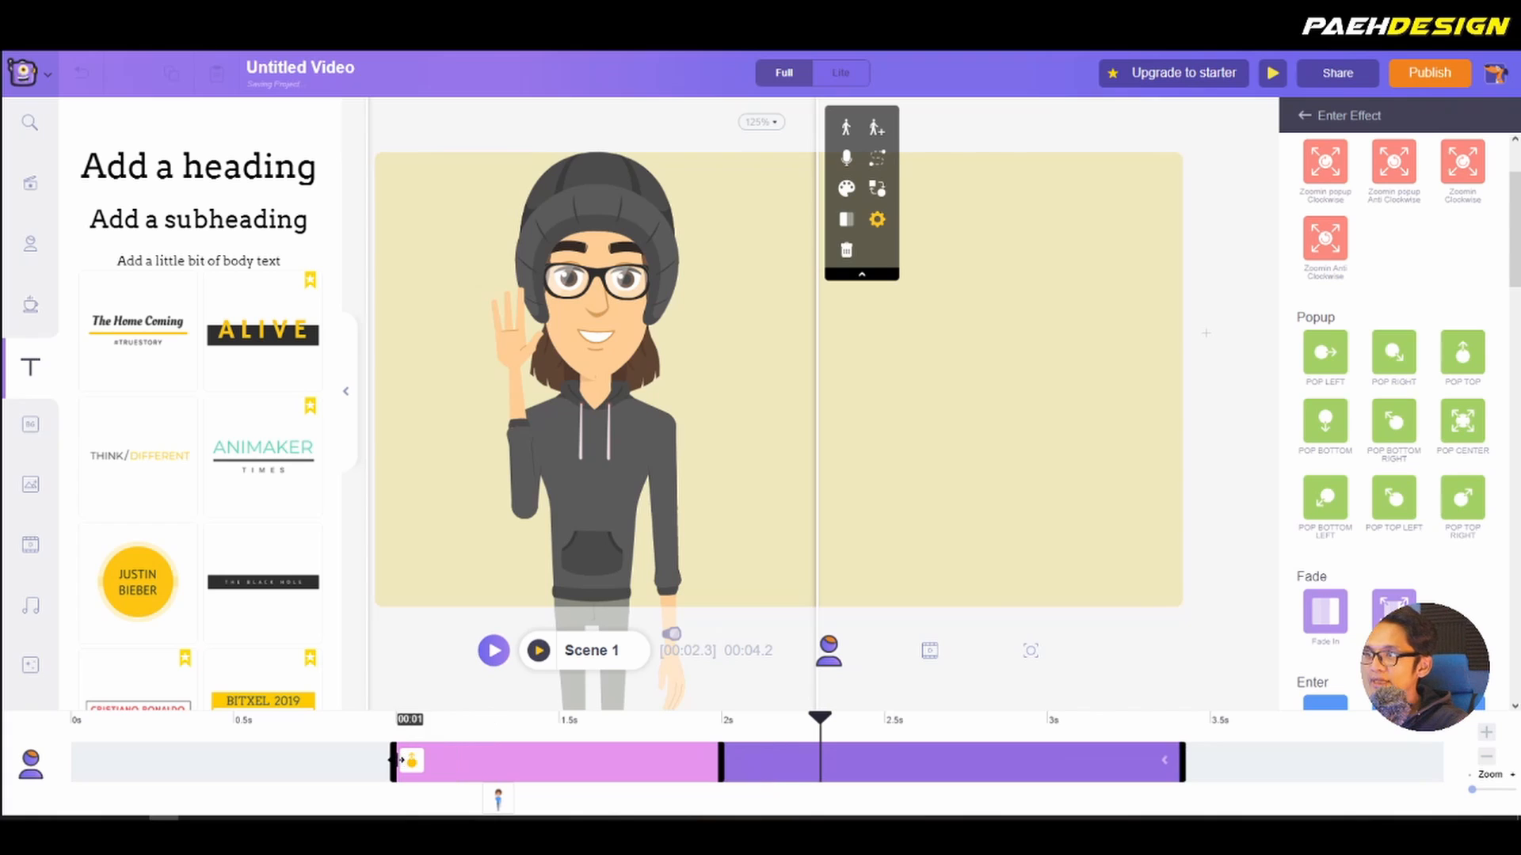
drag(1177, 766, 1510, 764)
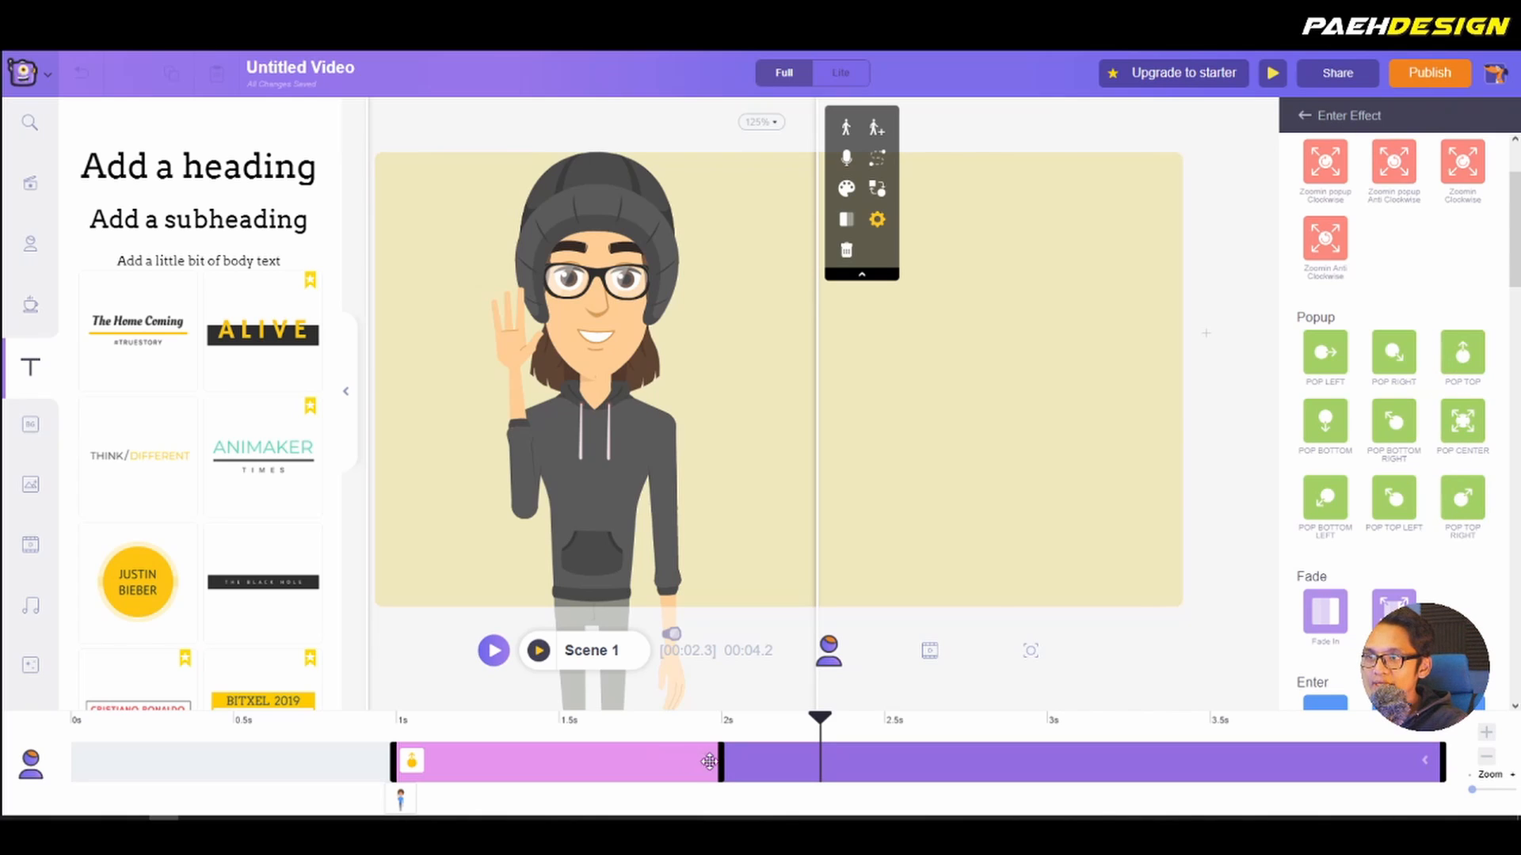
drag(723, 762, 566, 761)
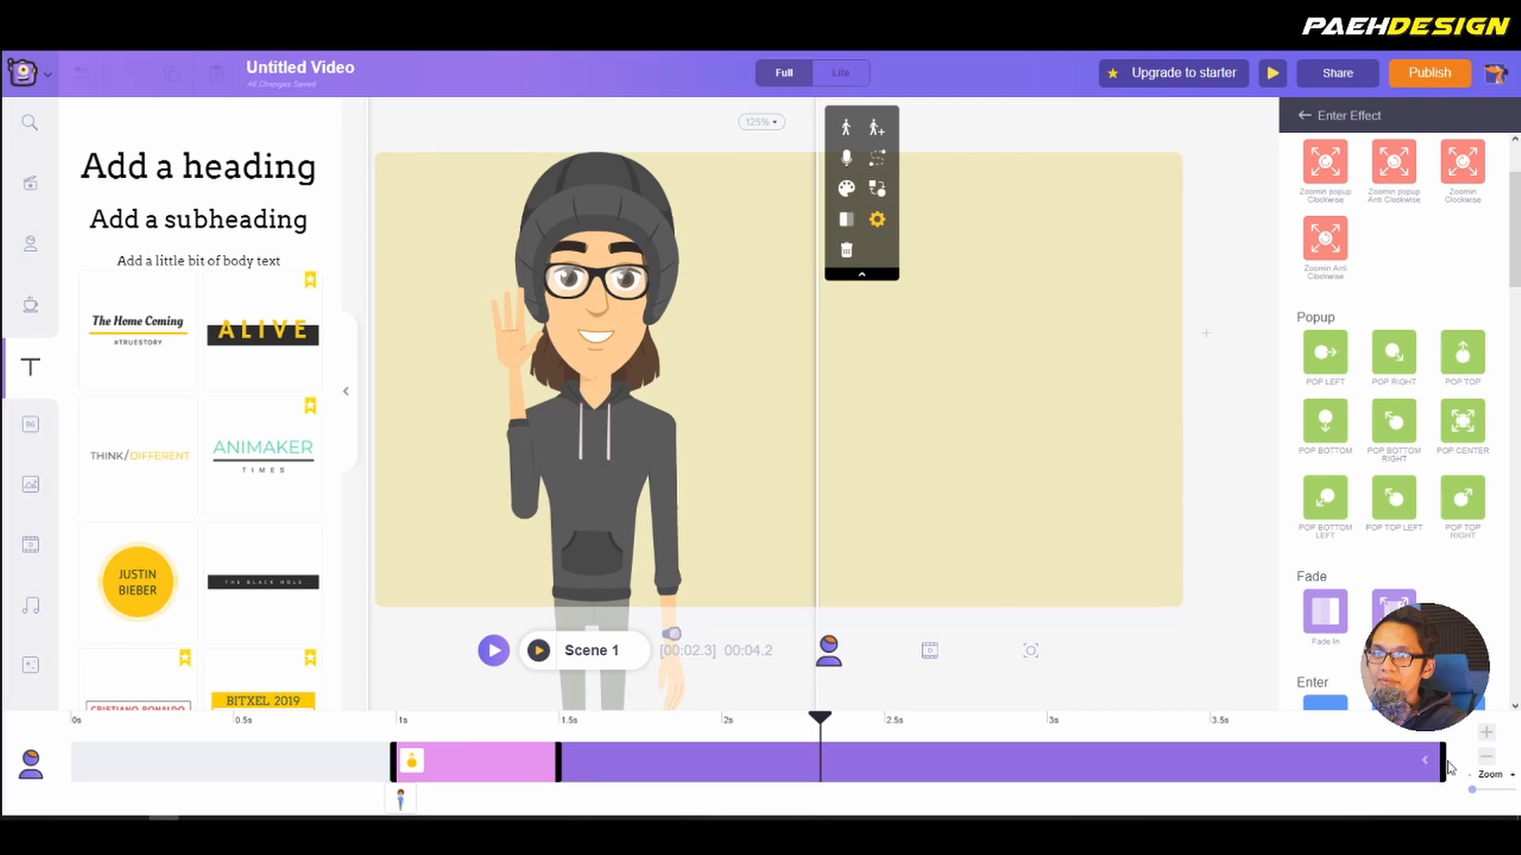
Step: Play Scene 1 from the beginning to preview the character's enter effect
drag(1442, 761, 735, 747)
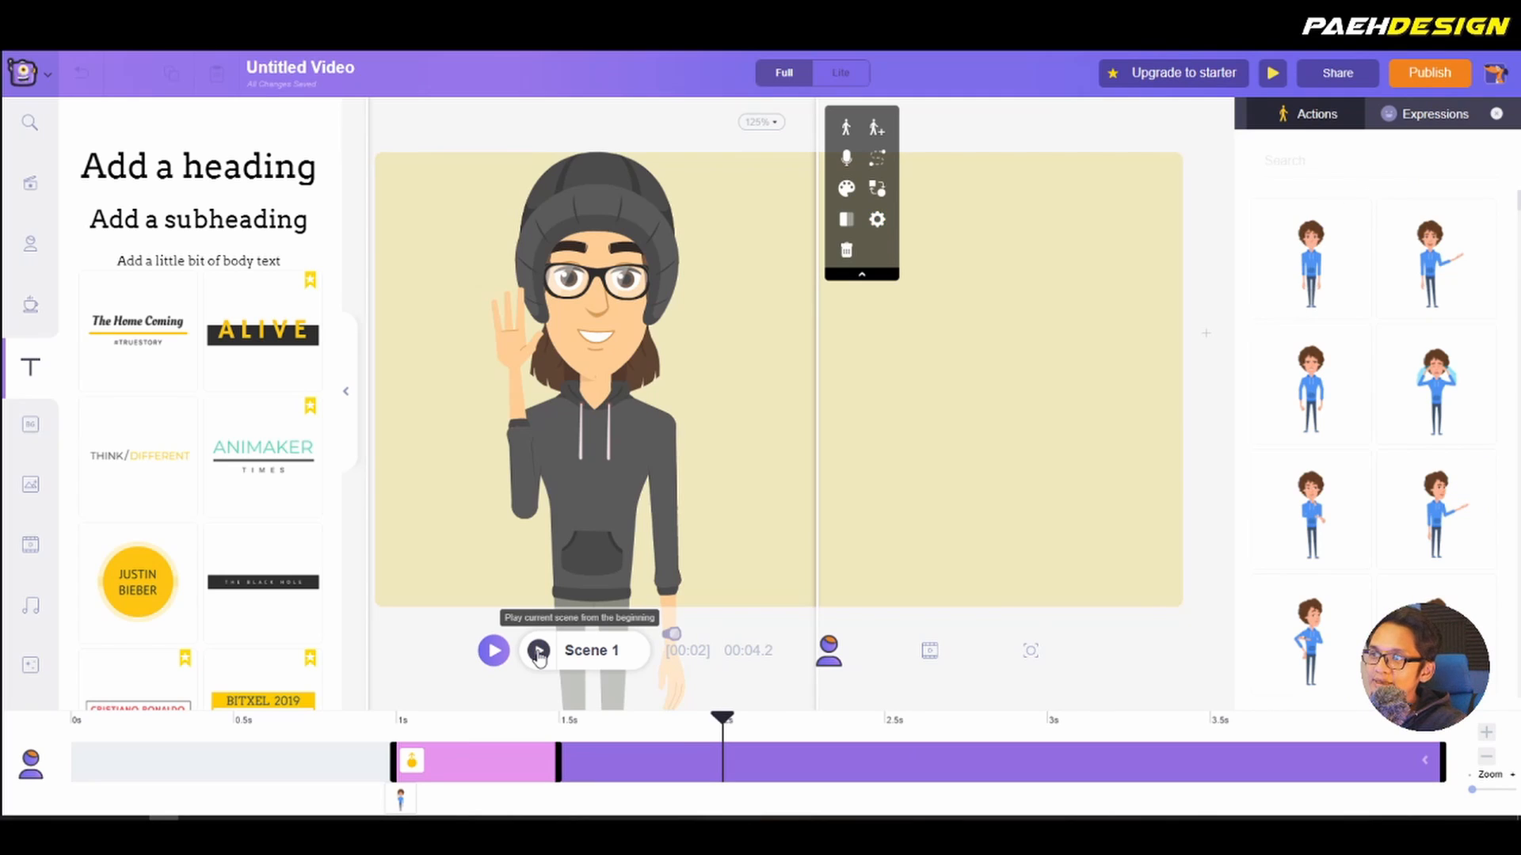
click(539, 652)
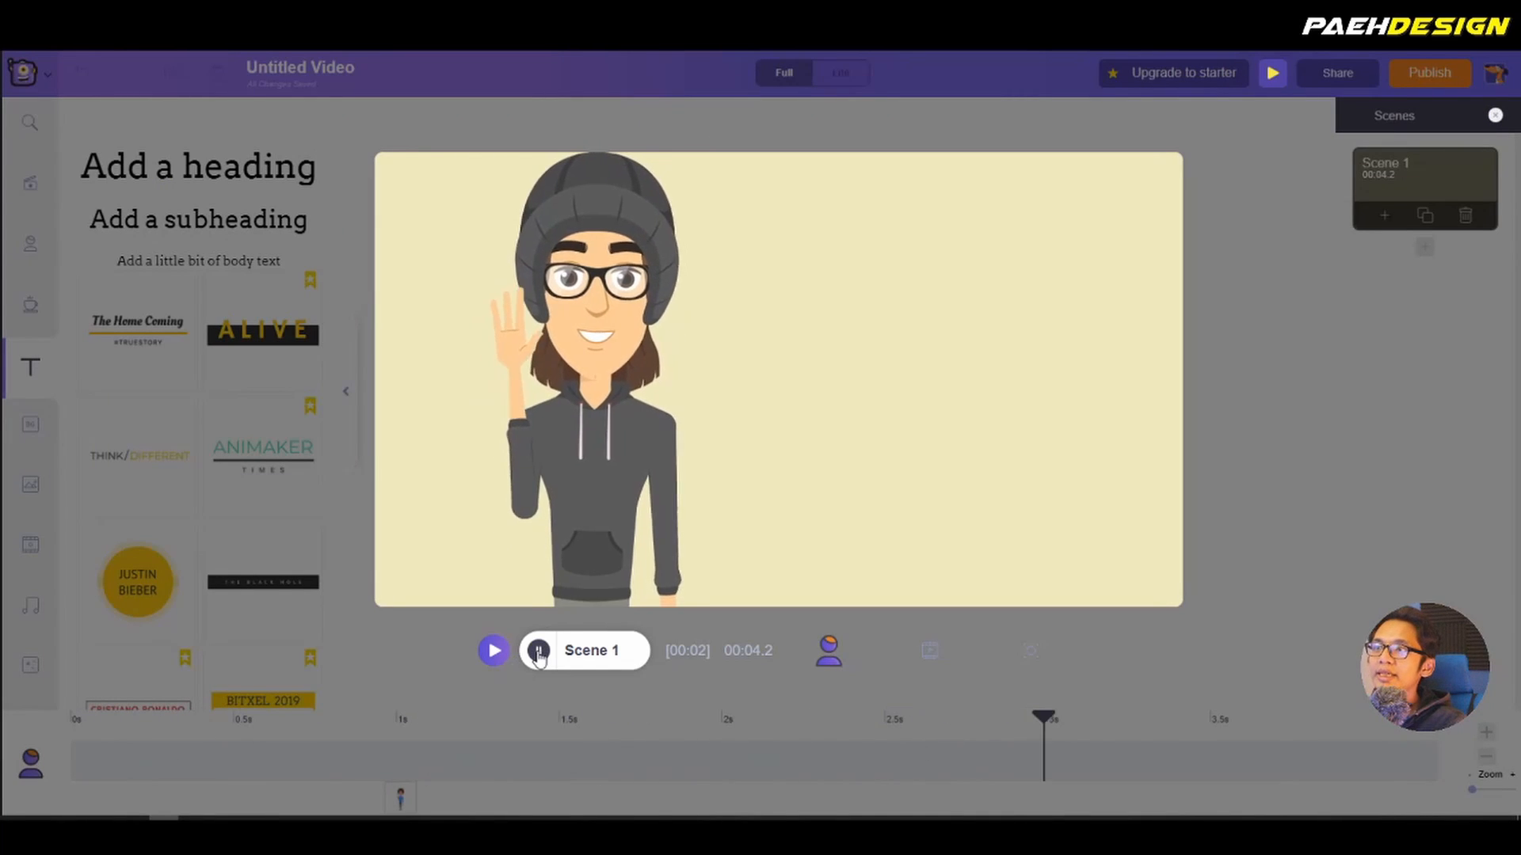
click(539, 652)
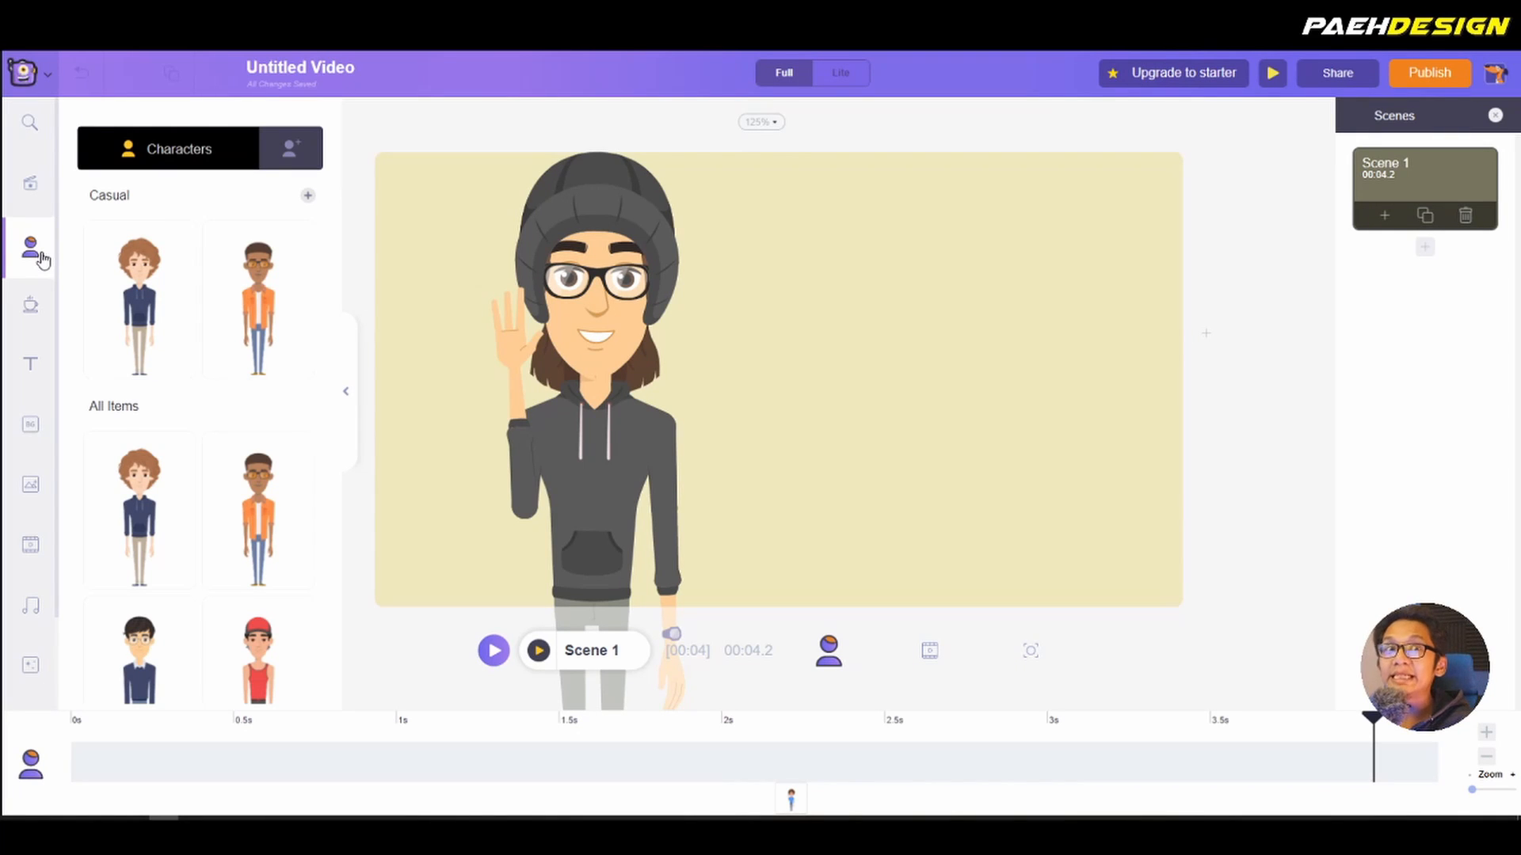
Step: Add a two-line heading reading "Saya Paeh Design" beside the waving character
click(31, 369)
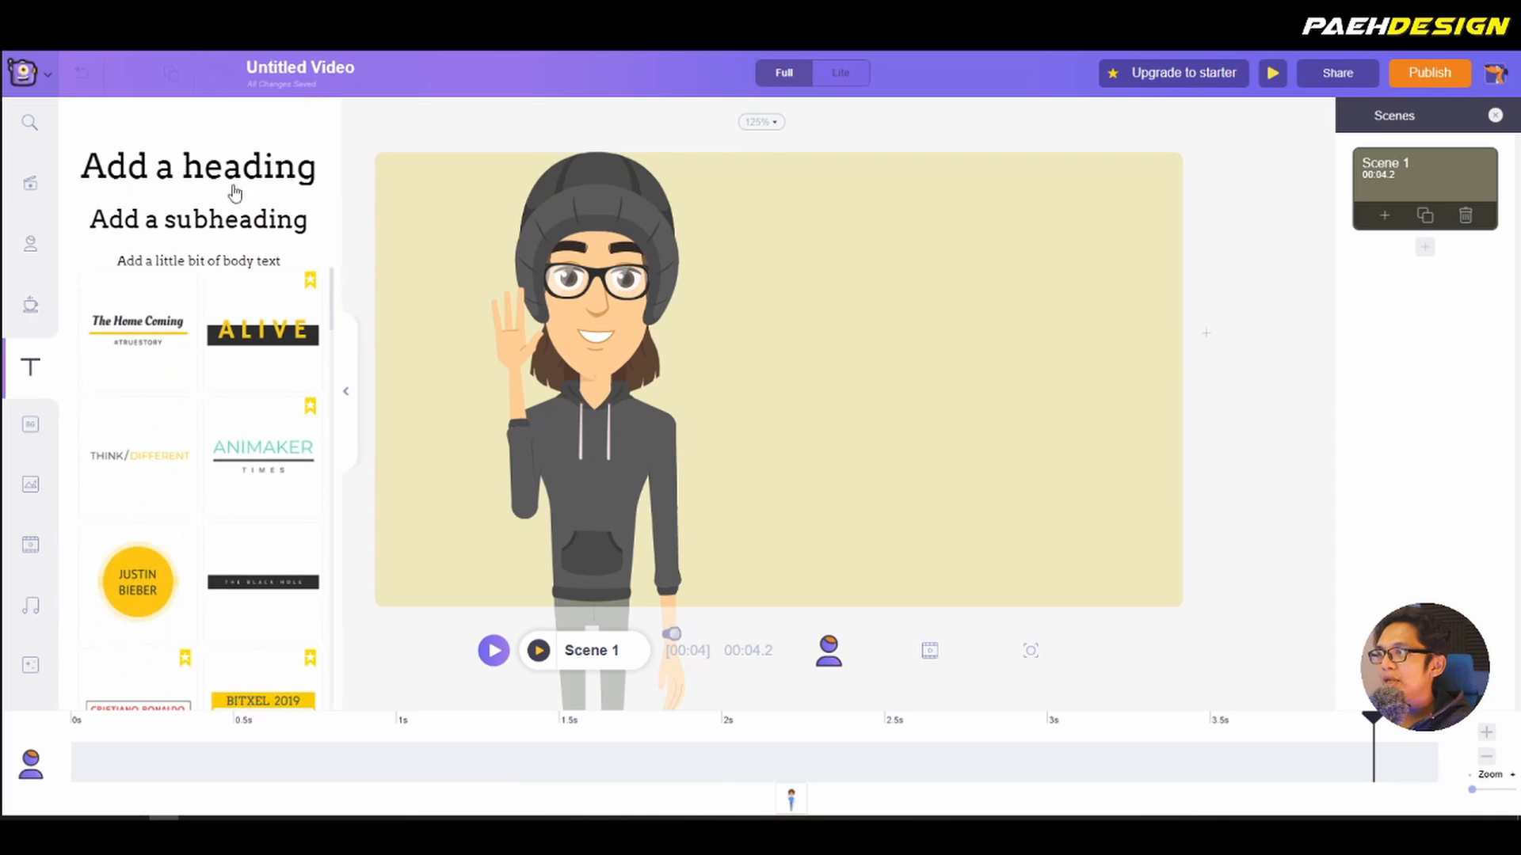
click(222, 194)
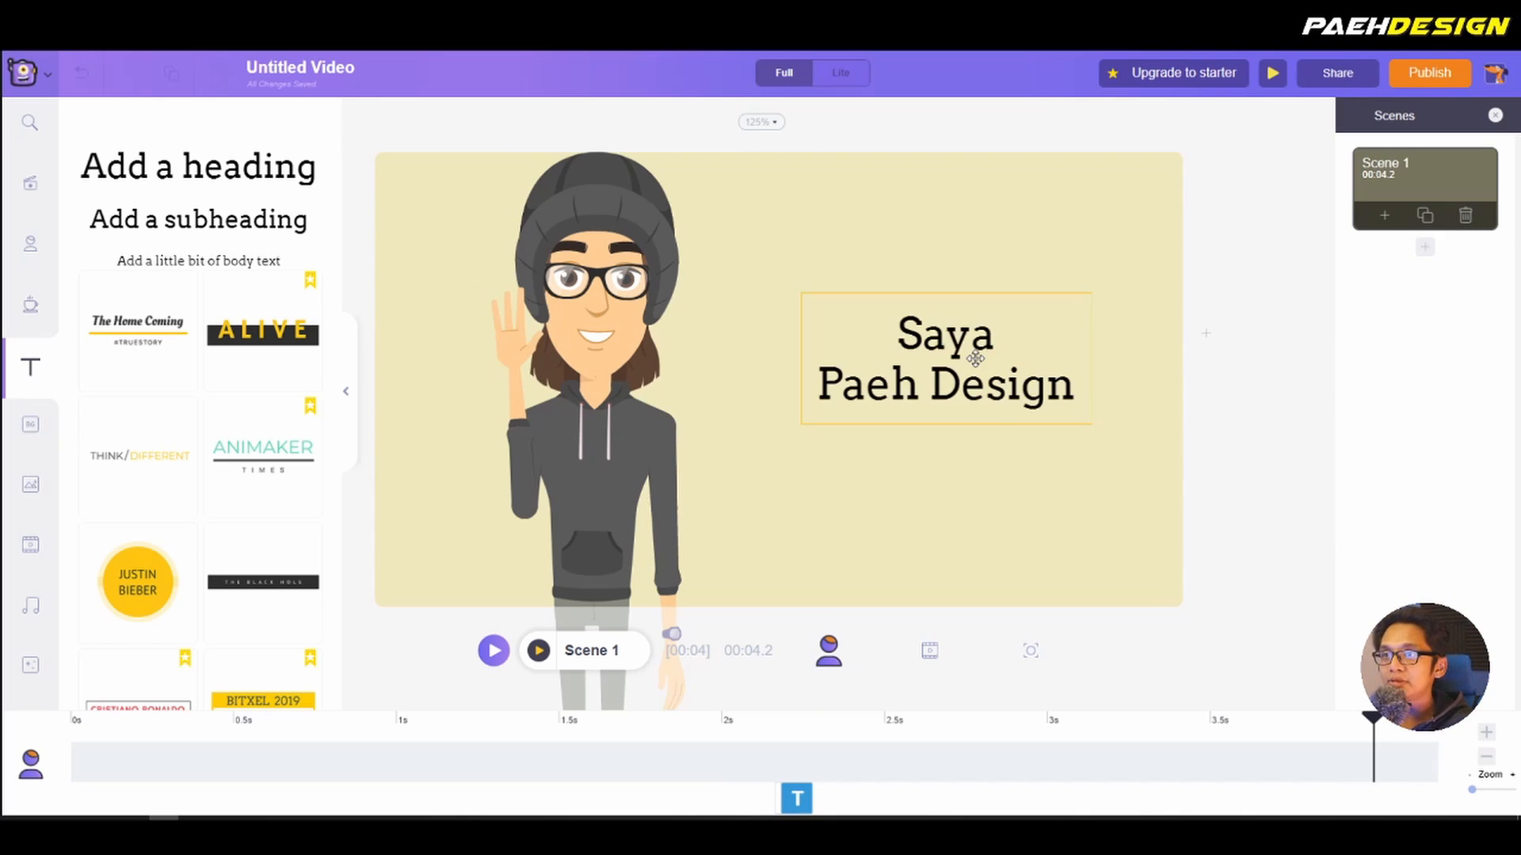
Step: Format the heading in bold Lato at size 60, and try underlining on and off
double_click(975, 359)
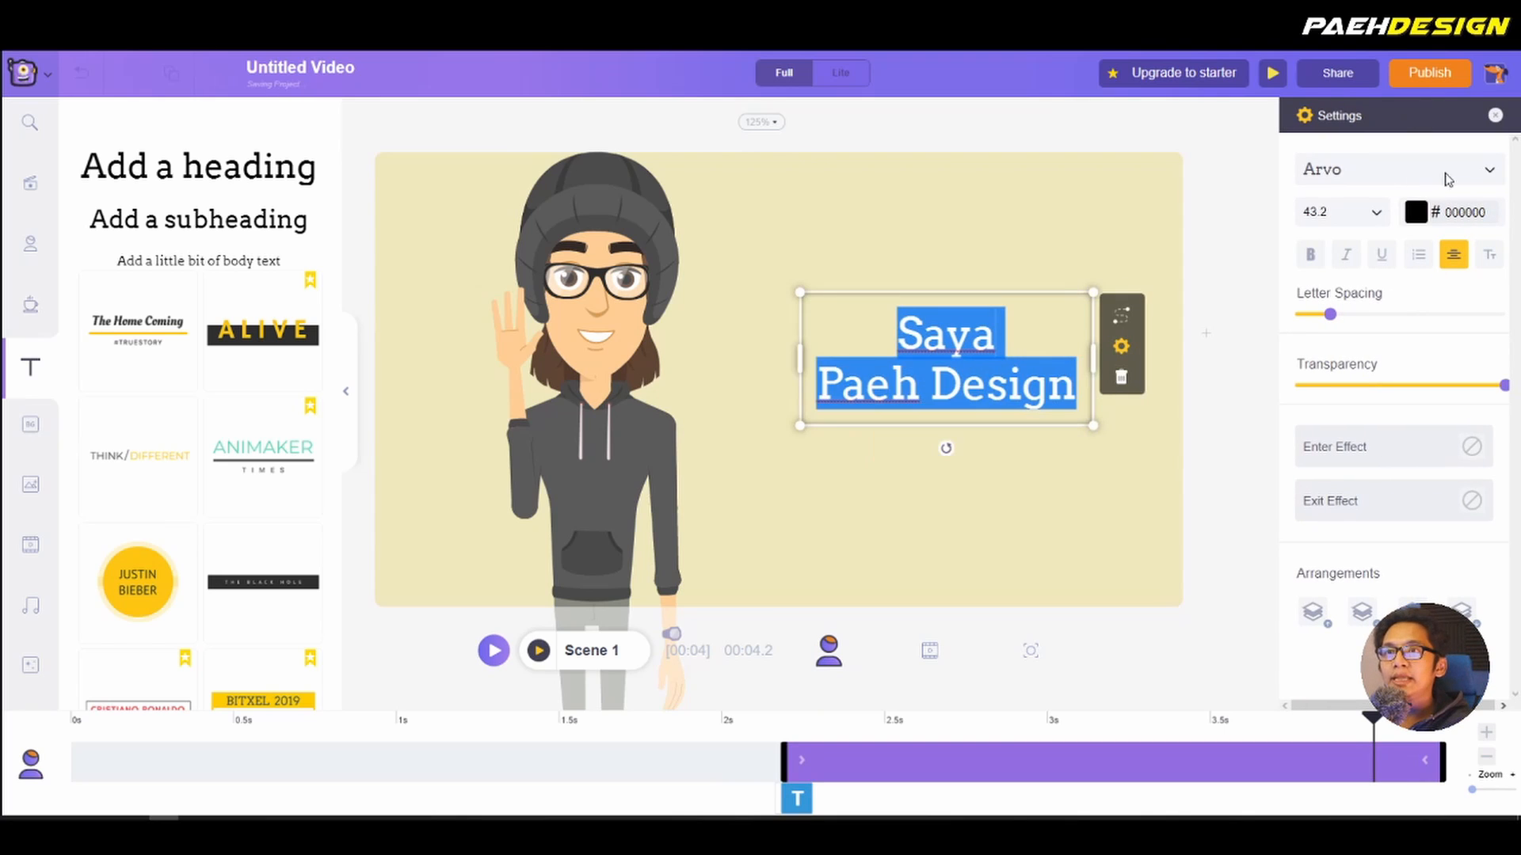
click(1488, 176)
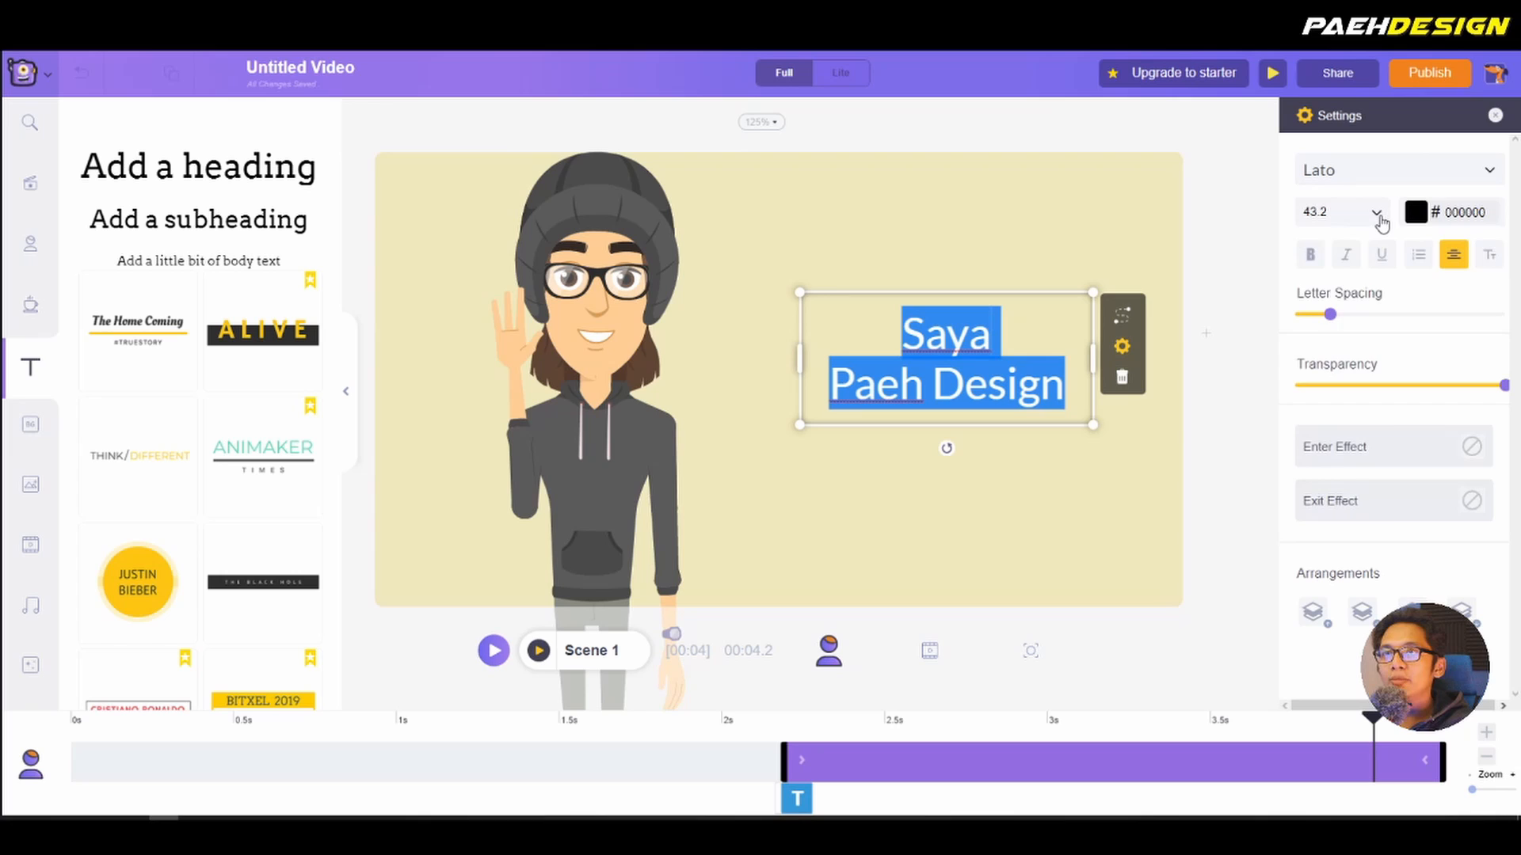
click(1380, 218)
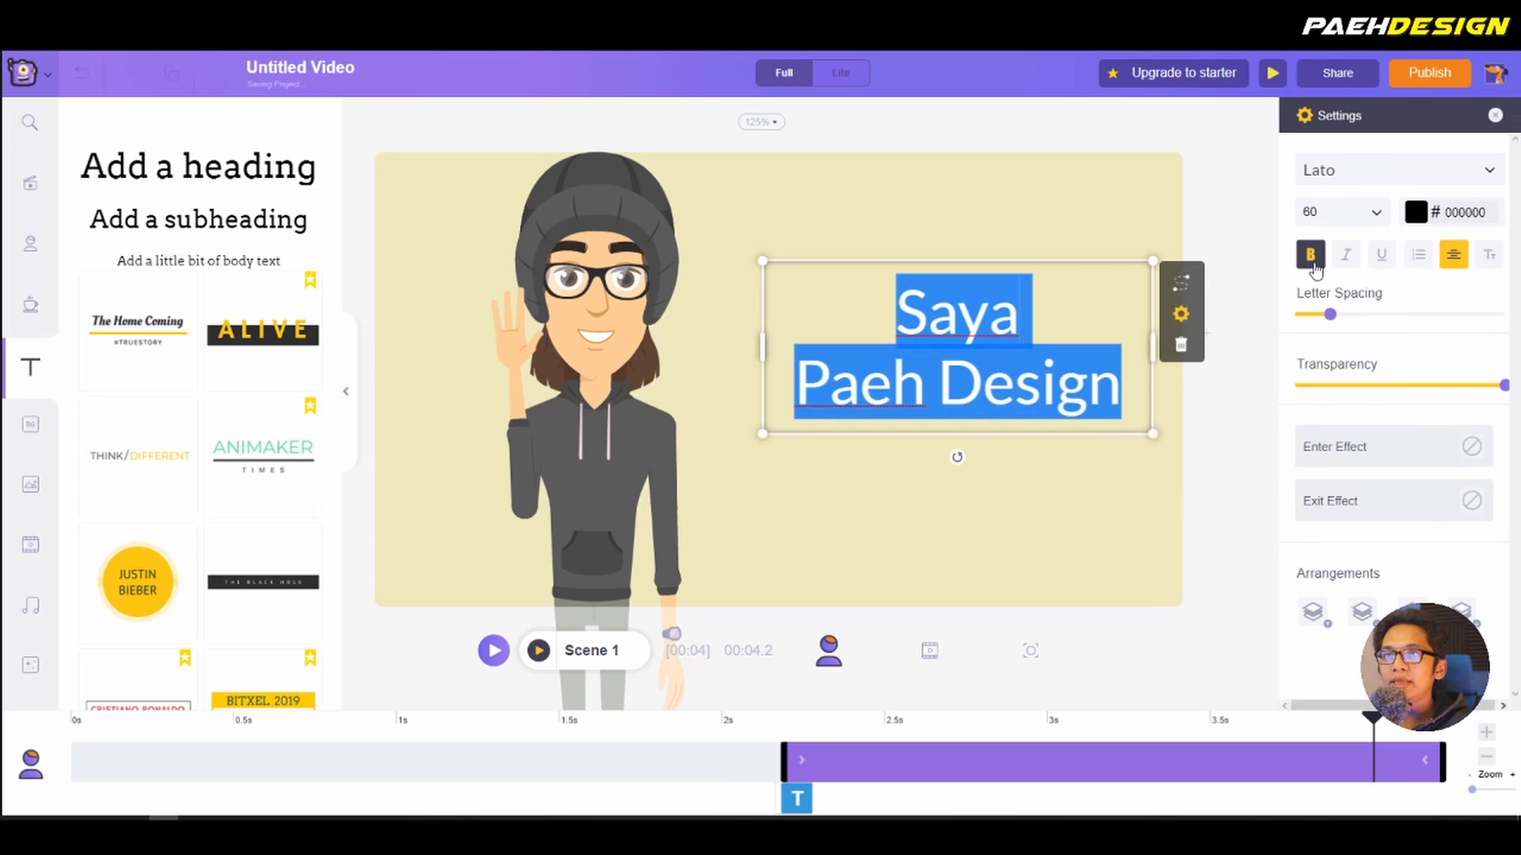
click(1314, 269)
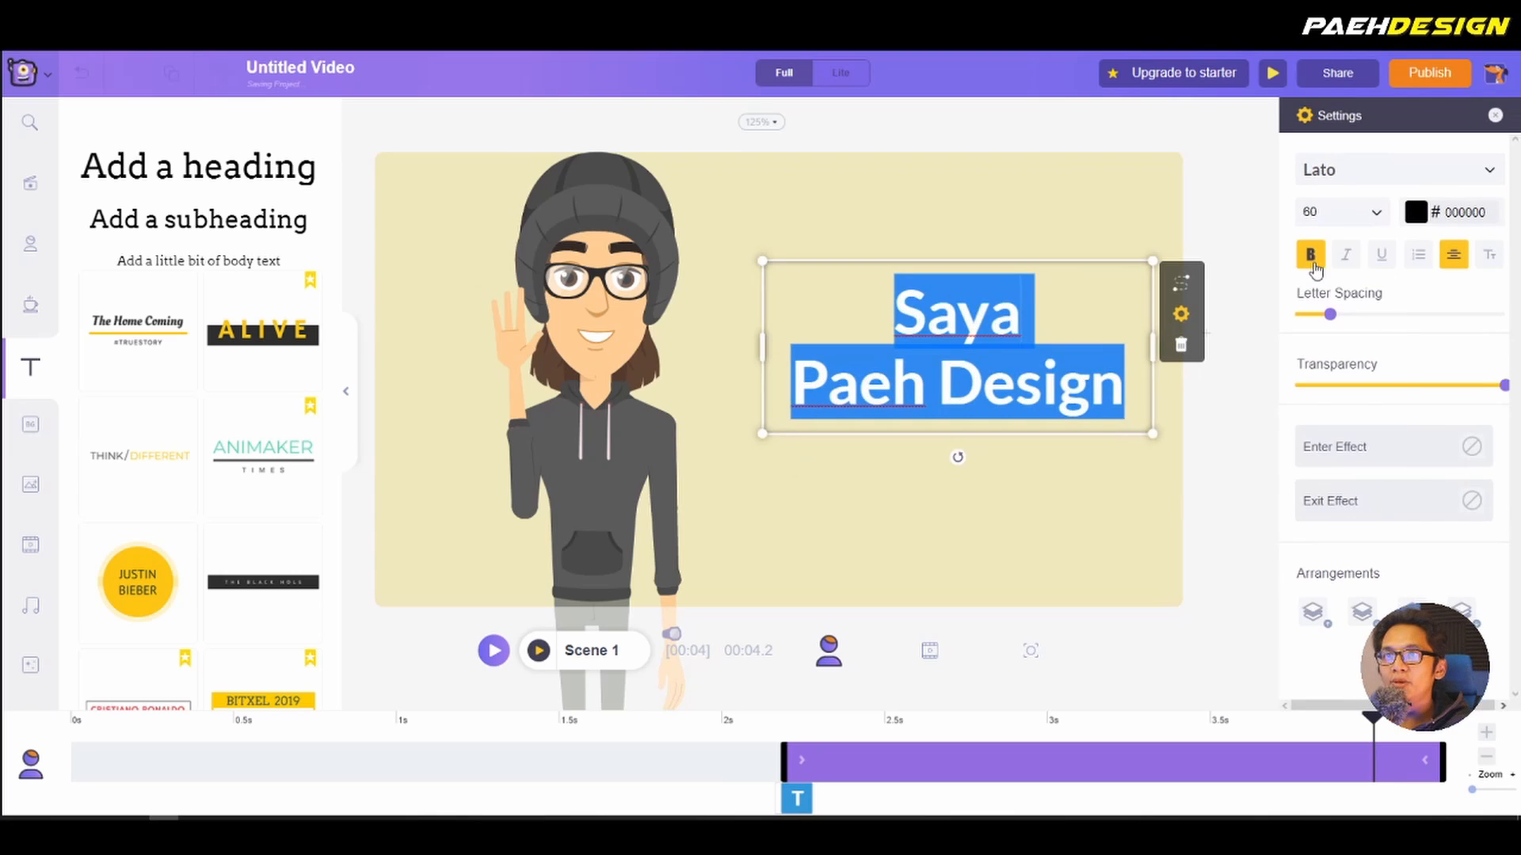
click(1373, 260)
click(1373, 261)
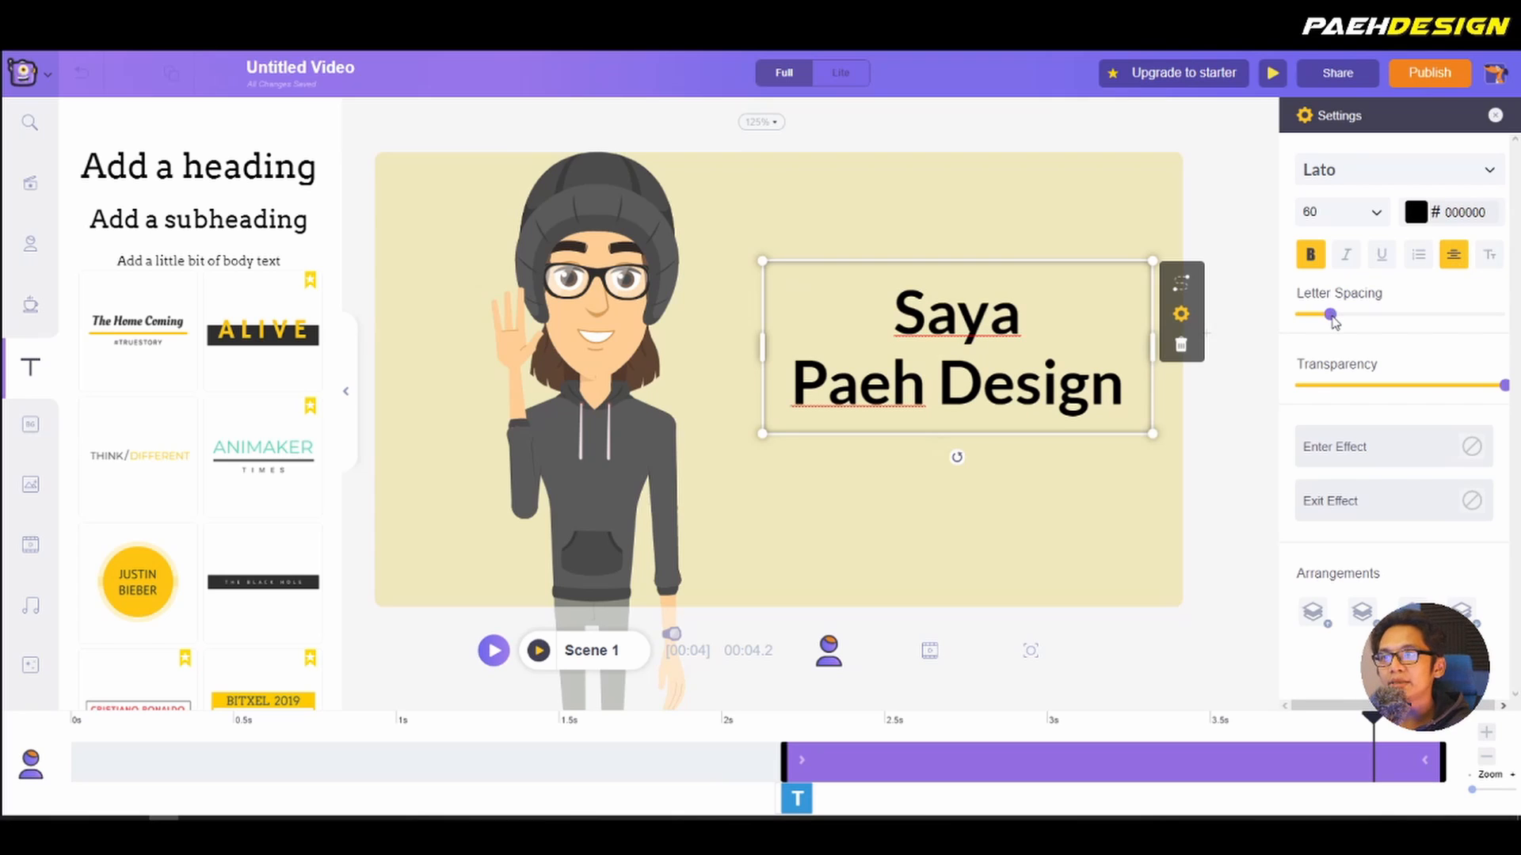
Step: Give the heading an enter effect lasting about 1.1 s and start its clip at about 2.4 s
mouse_move(1331, 315)
mouse_down()
mouse_move(1345, 314)
mouse_move(1330, 314)
mouse_up()
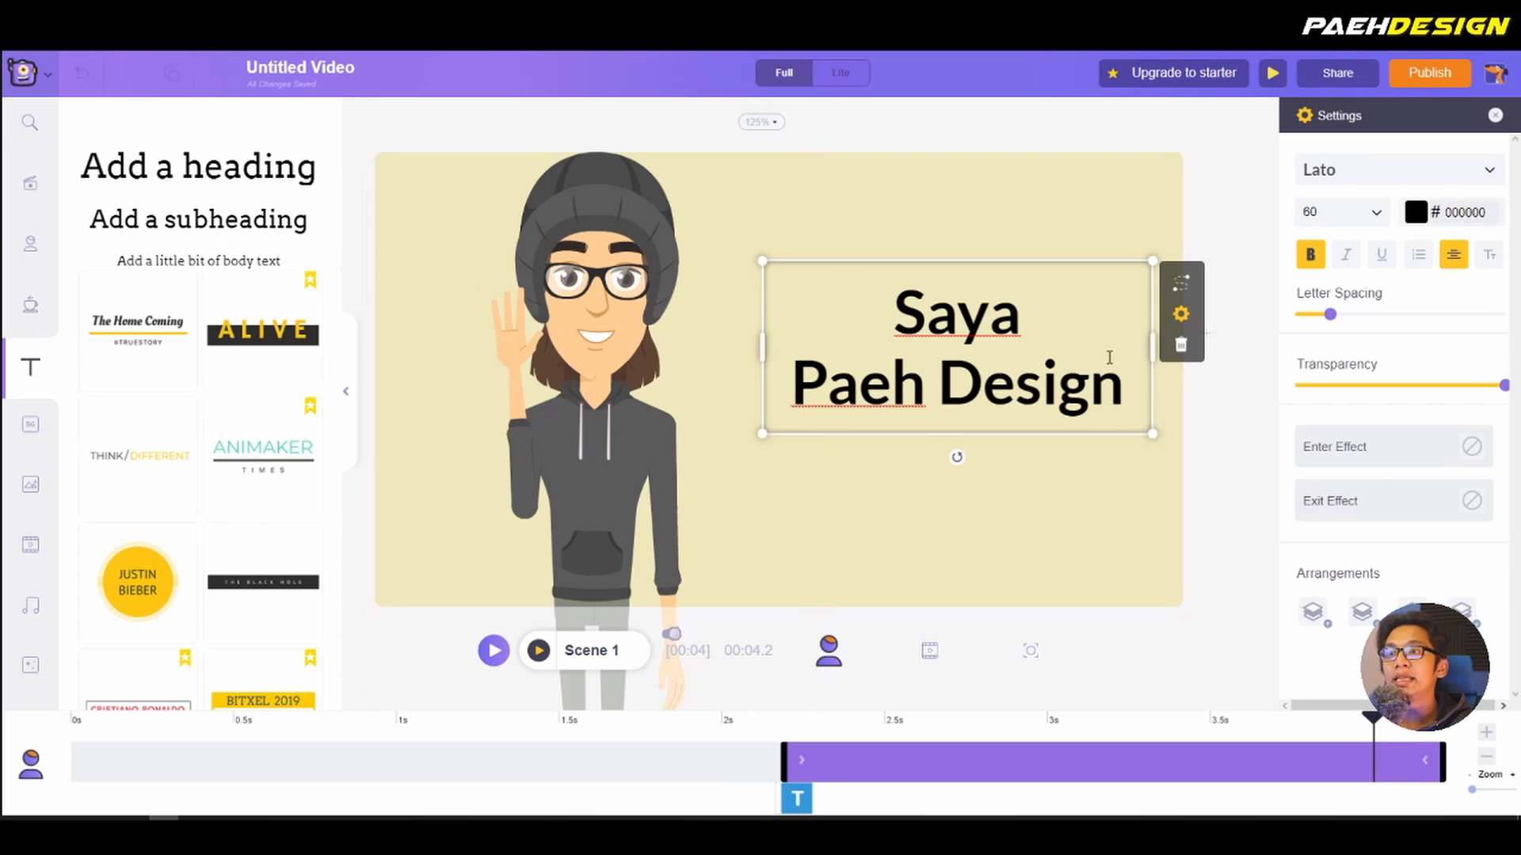
click(1385, 453)
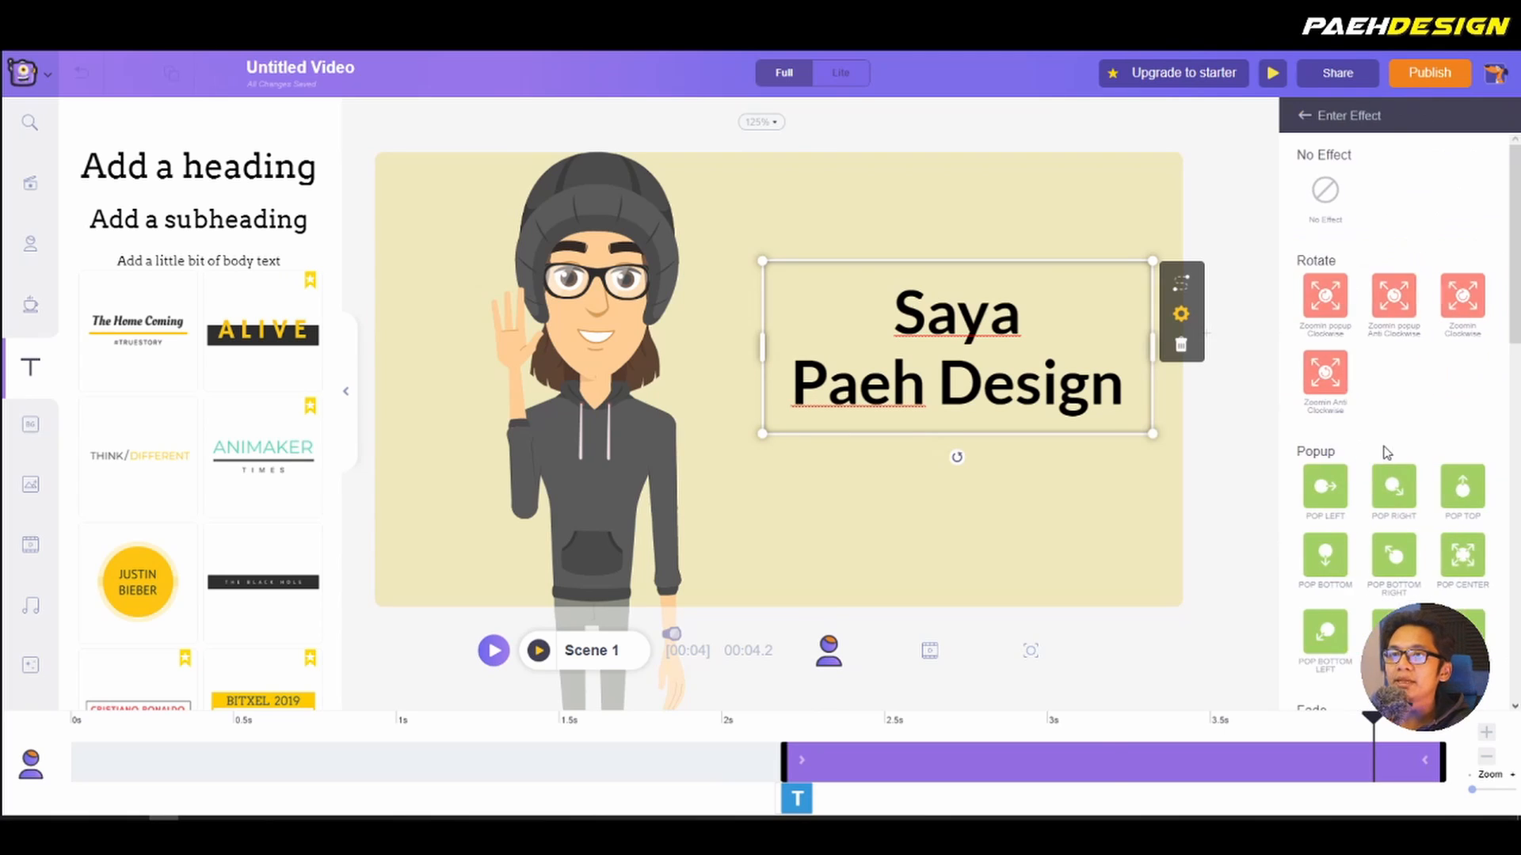
click(1079, 739)
mouse_move(798, 776)
mouse_down()
mouse_move(851, 764)
mouse_move(595, 758)
mouse_move(851, 762)
mouse_up()
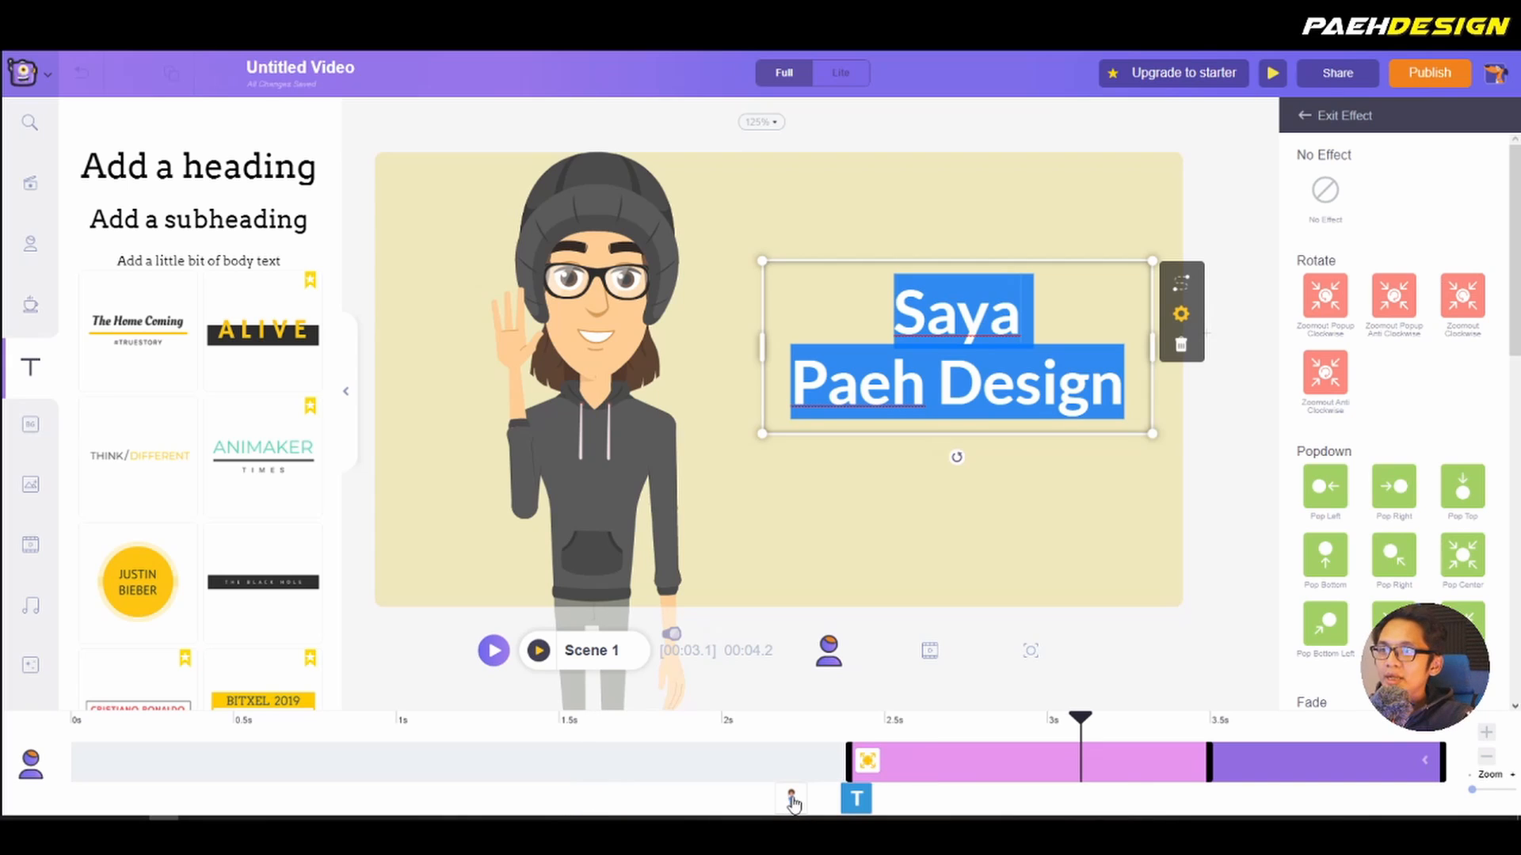
Step: Shift the character's clip to start at about 1 s and the heading's at about 1.5 s, and preview Scene 1
click(791, 798)
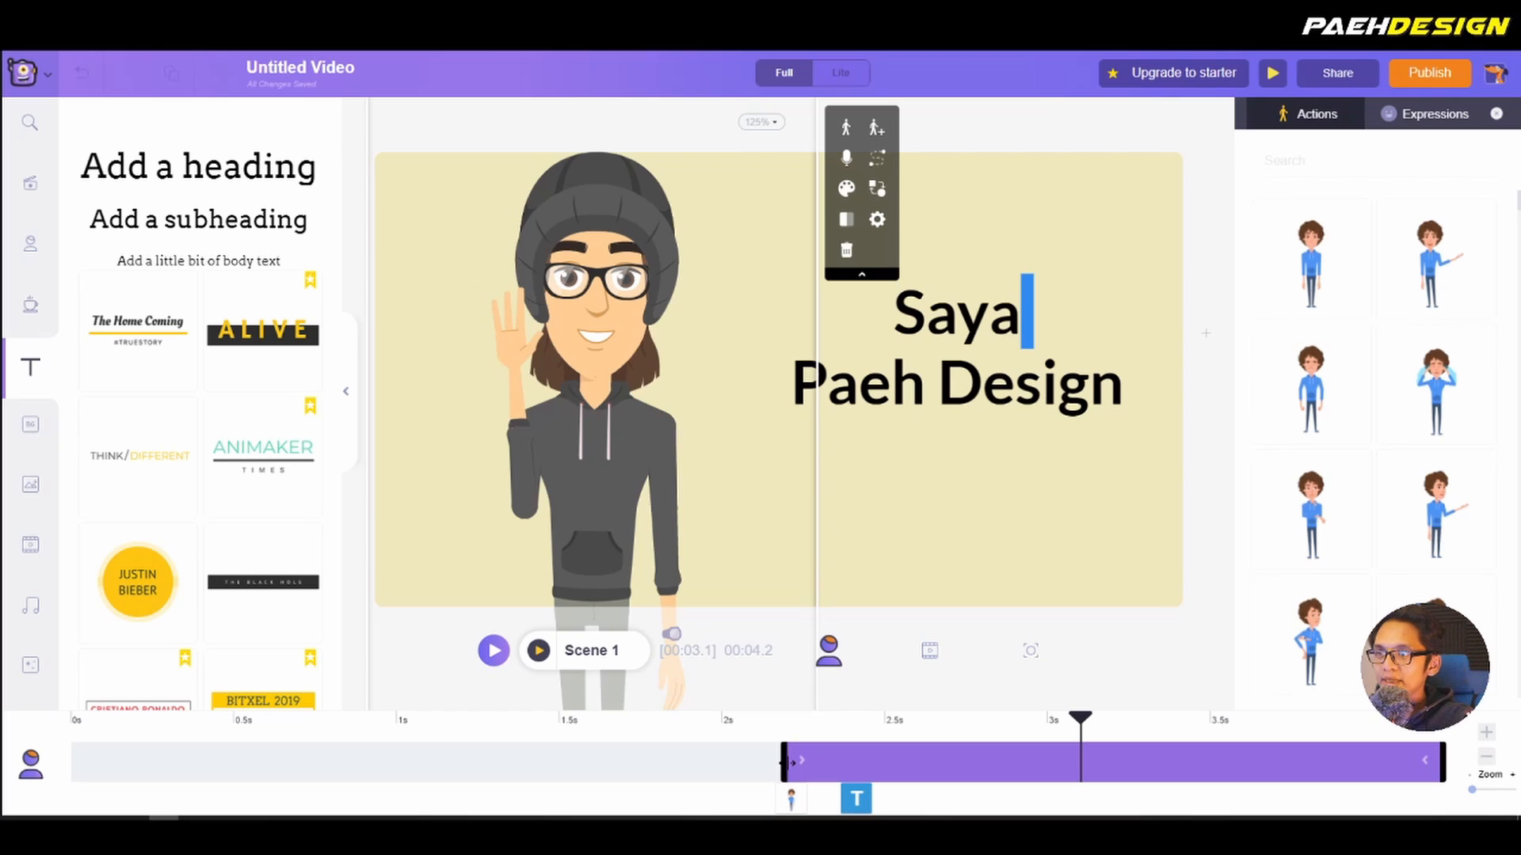
drag(840, 761, 710, 762)
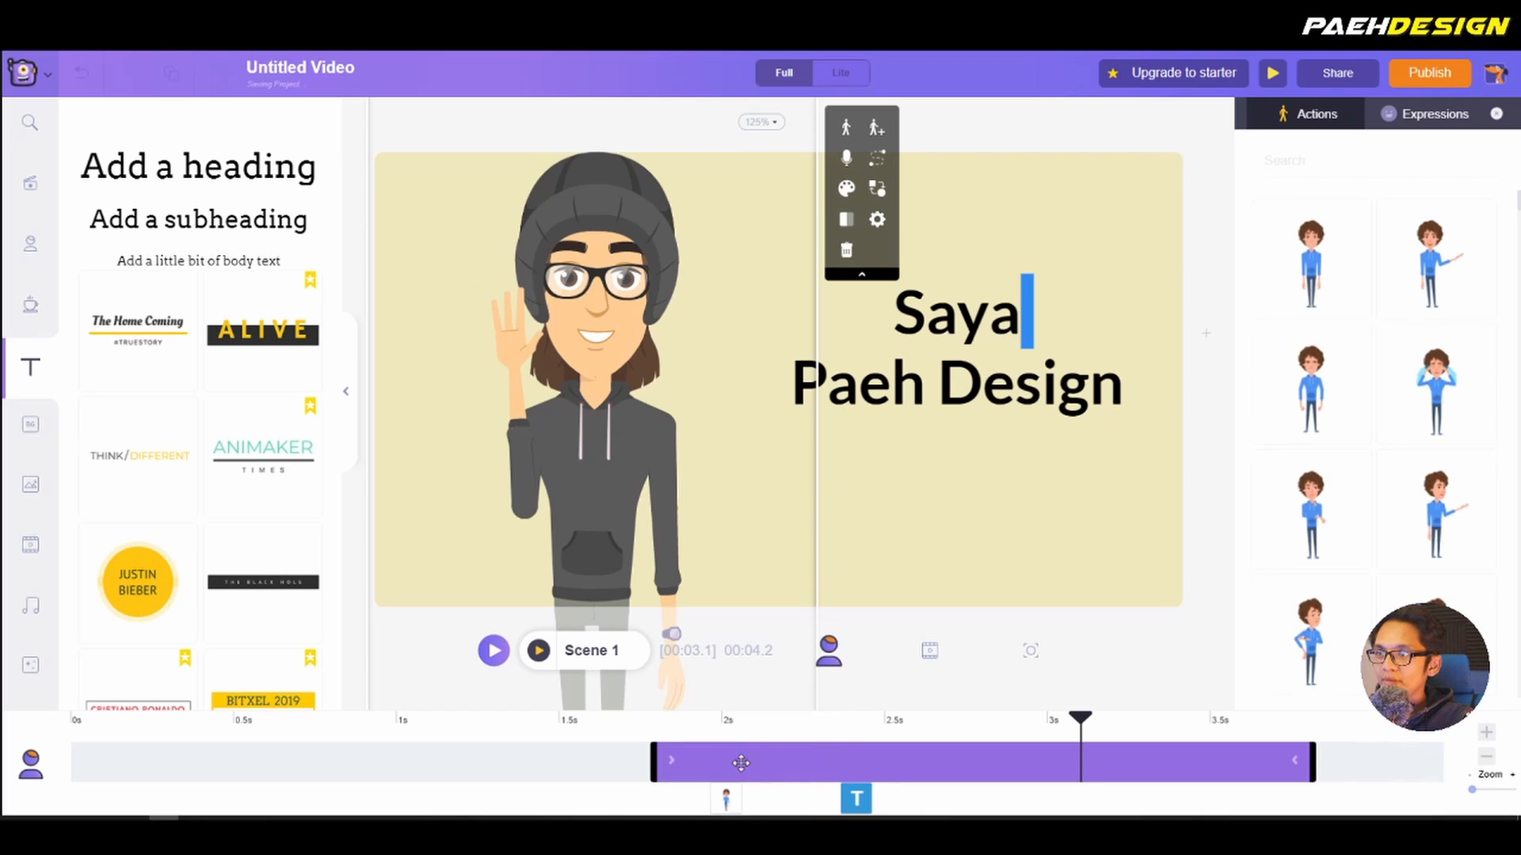
click(857, 801)
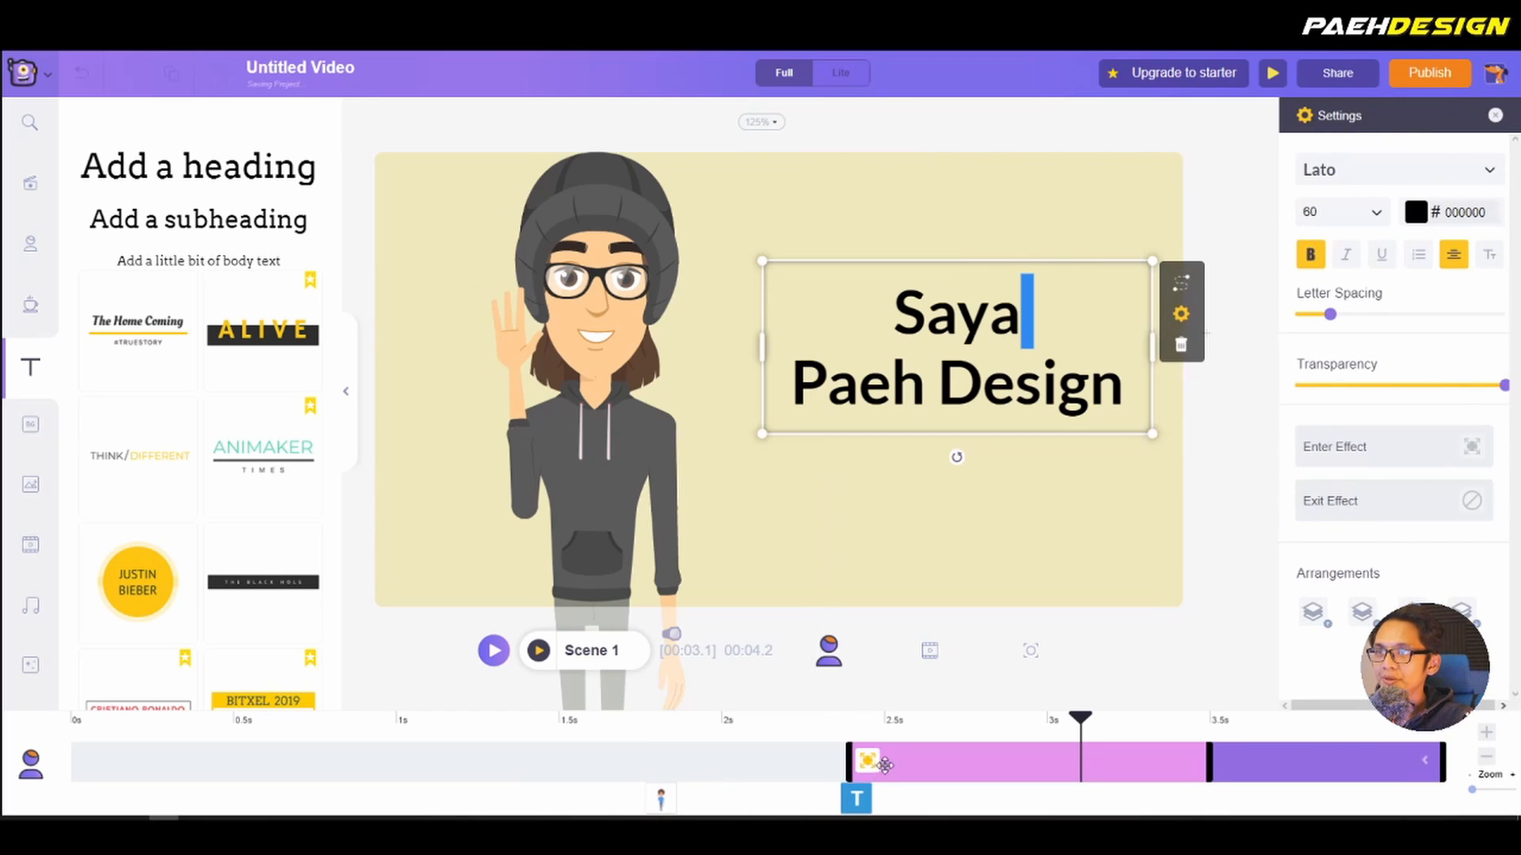
drag(916, 761, 883, 760)
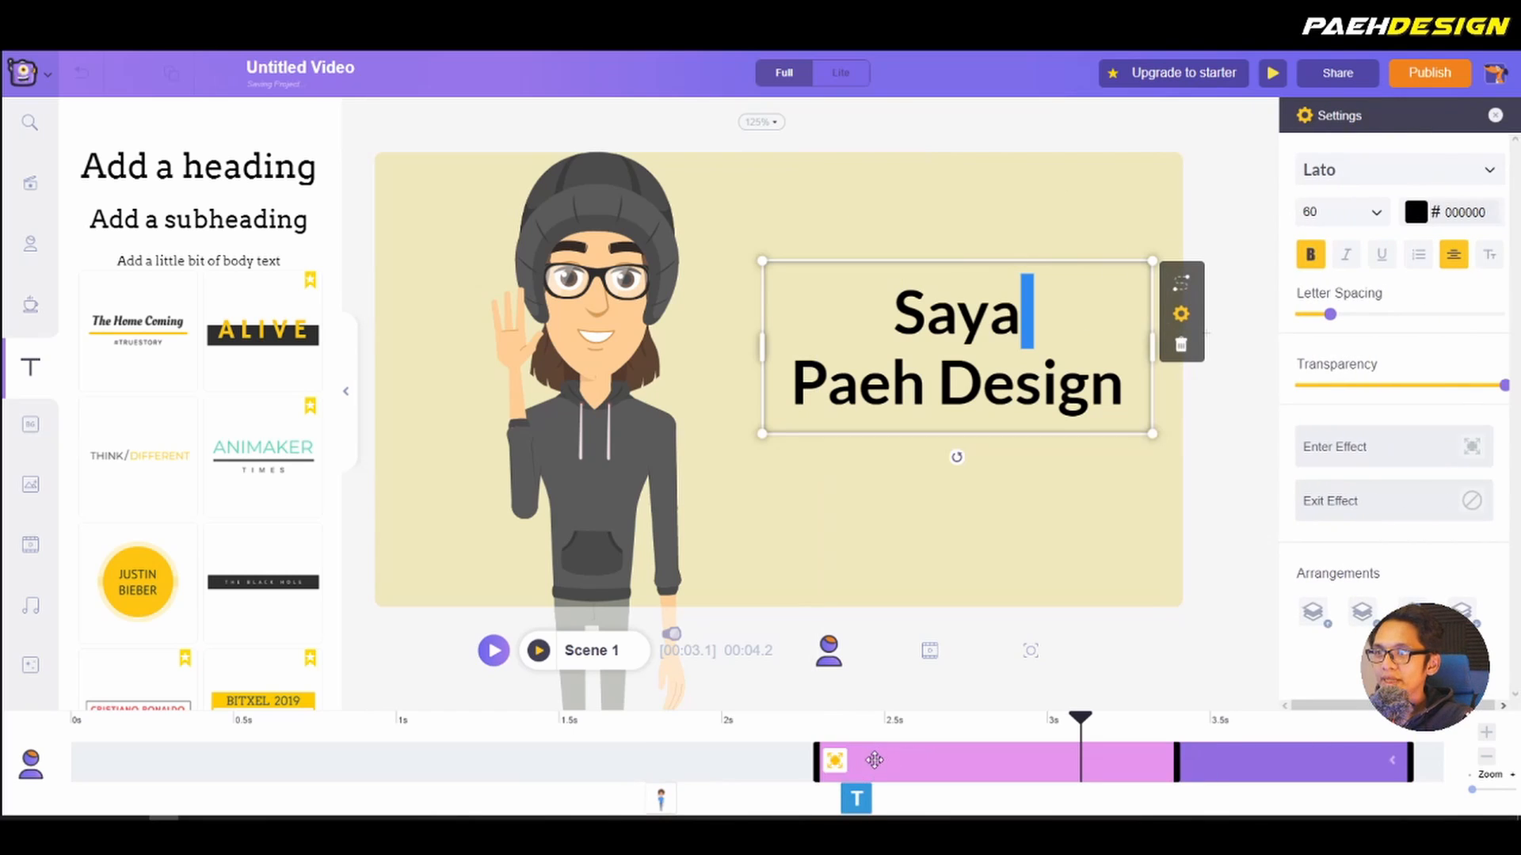
click(540, 651)
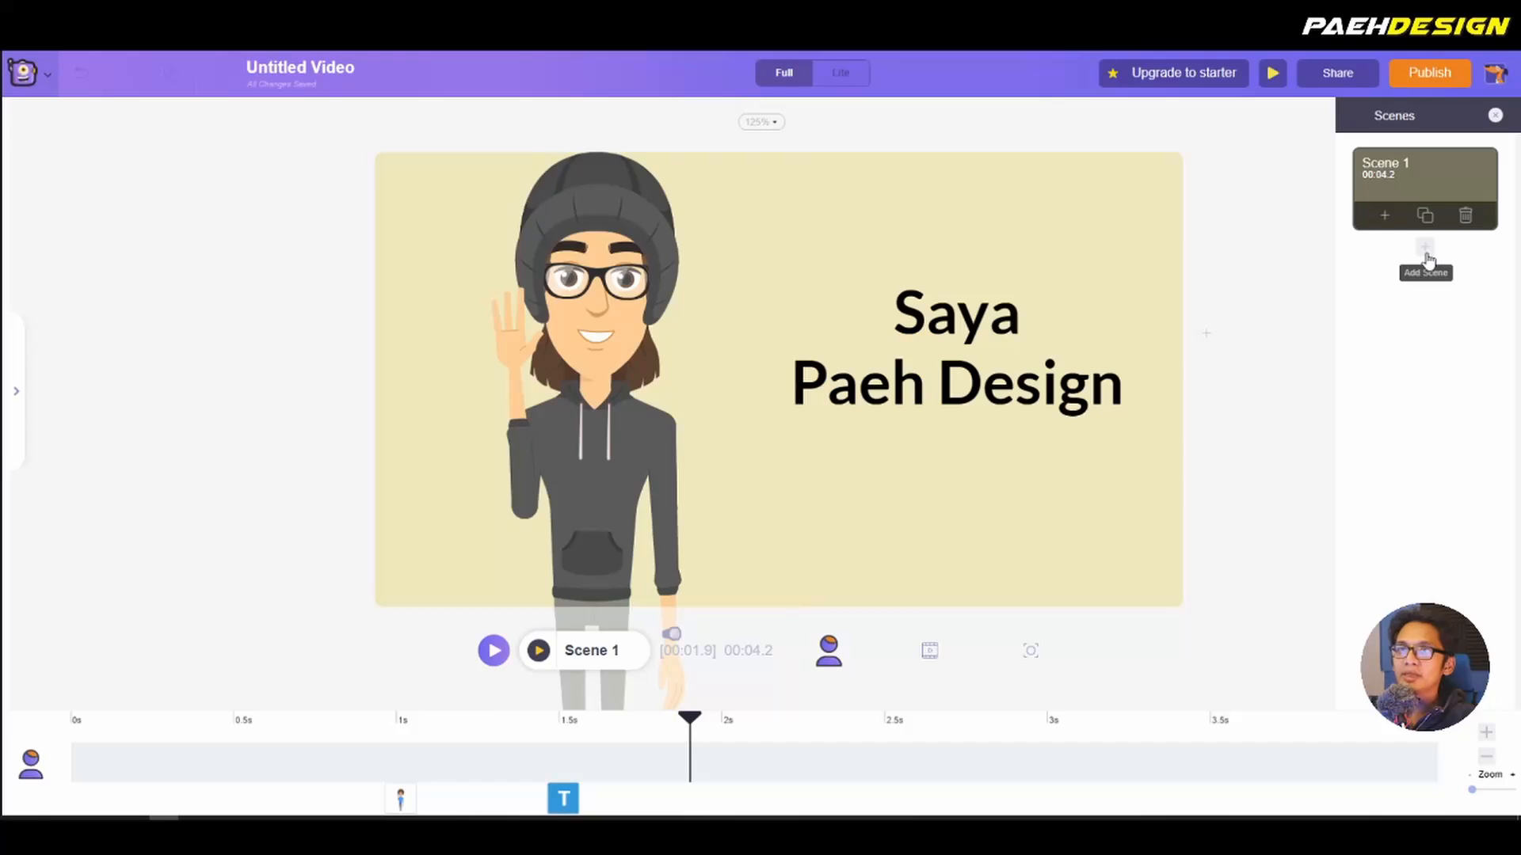
Step: Add a second scene after Scene 1 and place the custom character just outside the canvas's left edge
click(1425, 249)
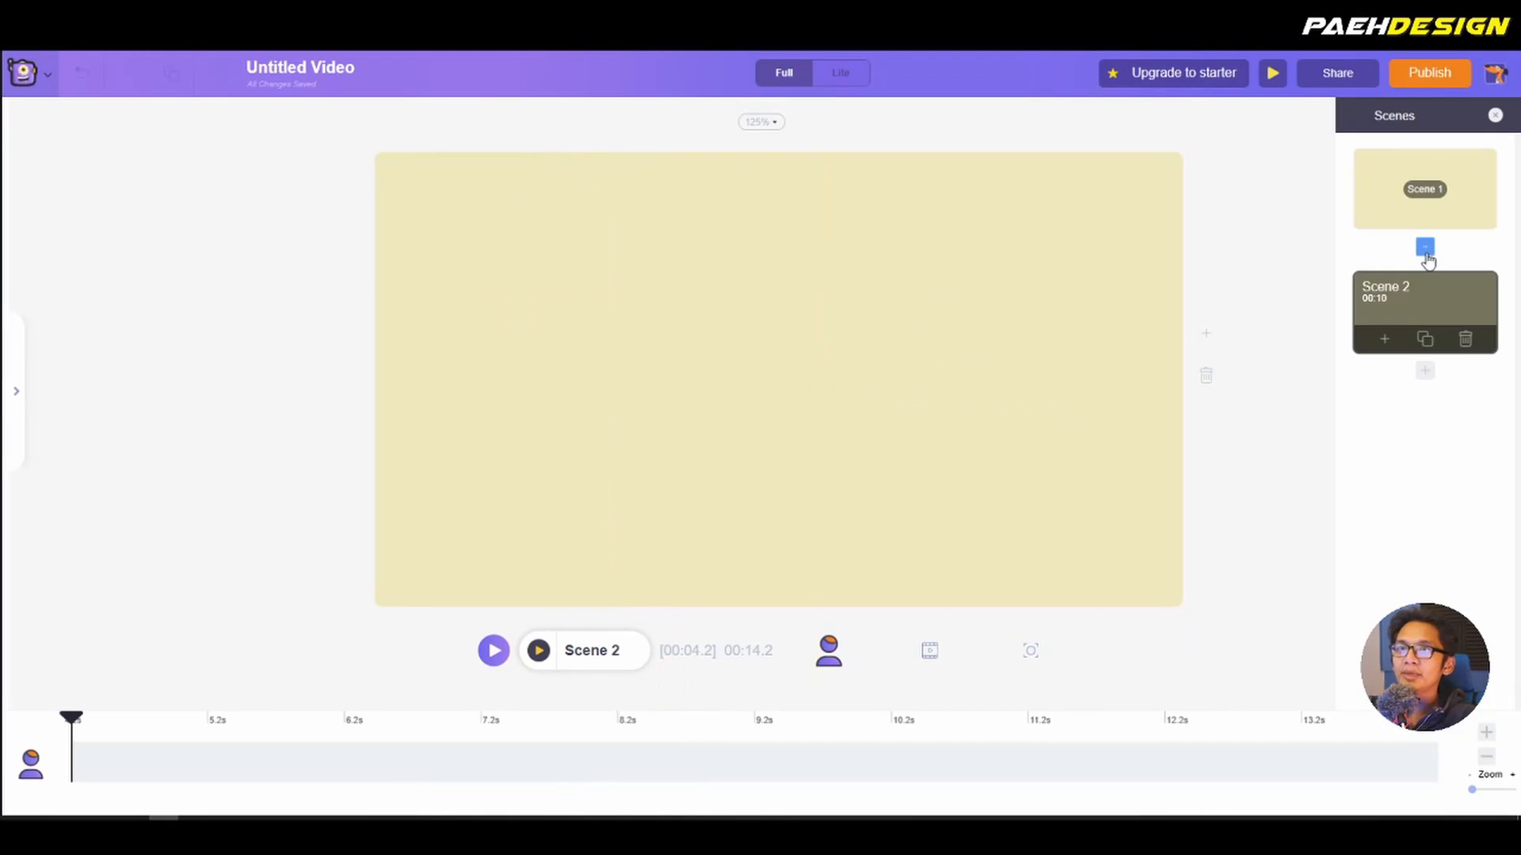
click(16, 404)
click(145, 338)
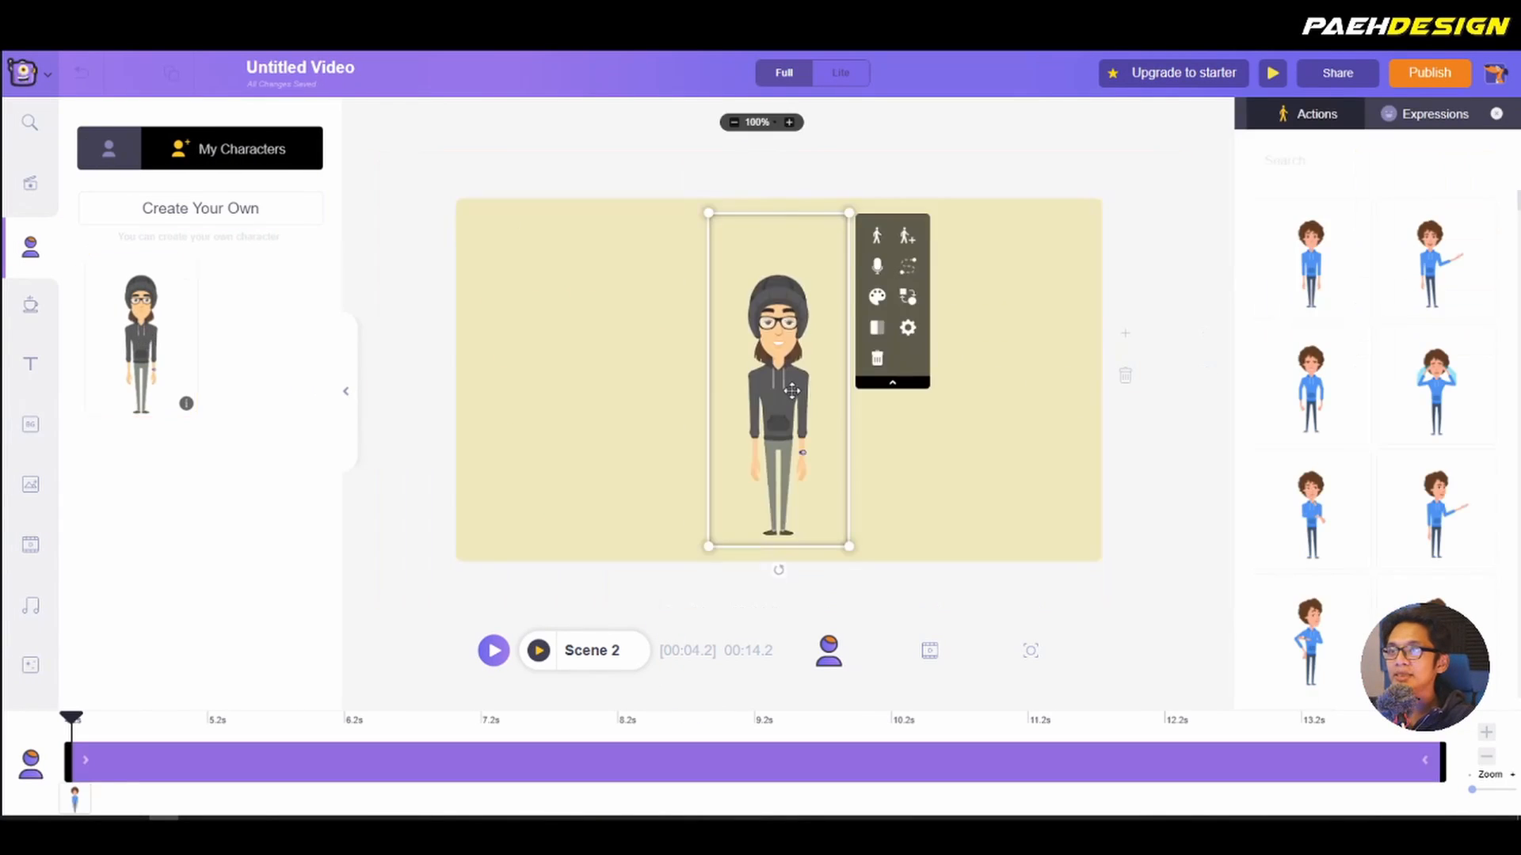
drag(792, 388, 409, 380)
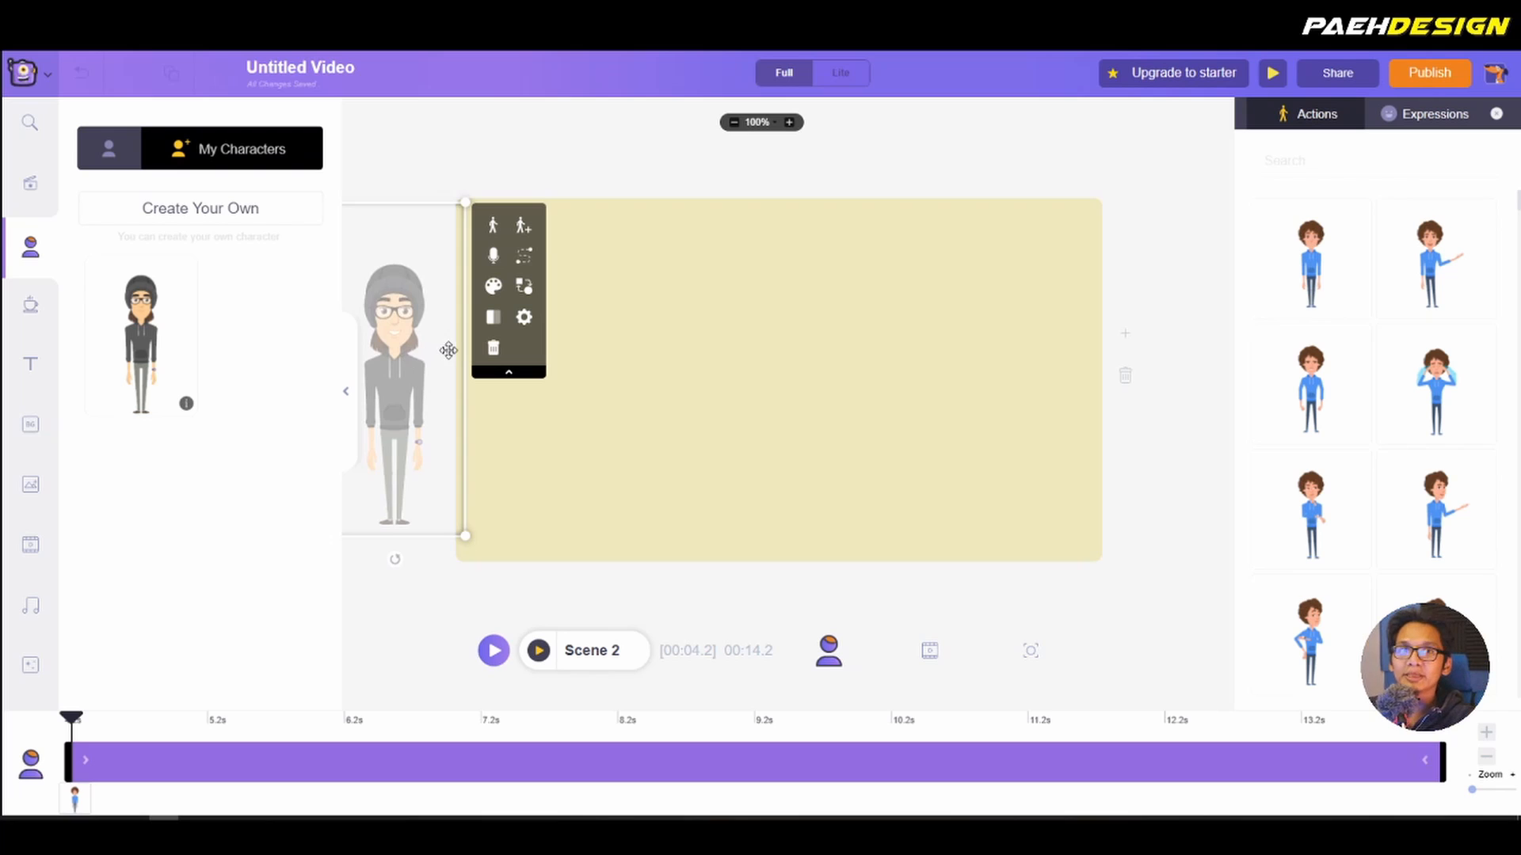
Step: Apply the side-view walking action to the character and position it just outside the canvas's left edge
scroll(1402, 449, down, 2)
scroll(1410, 507, down, 2)
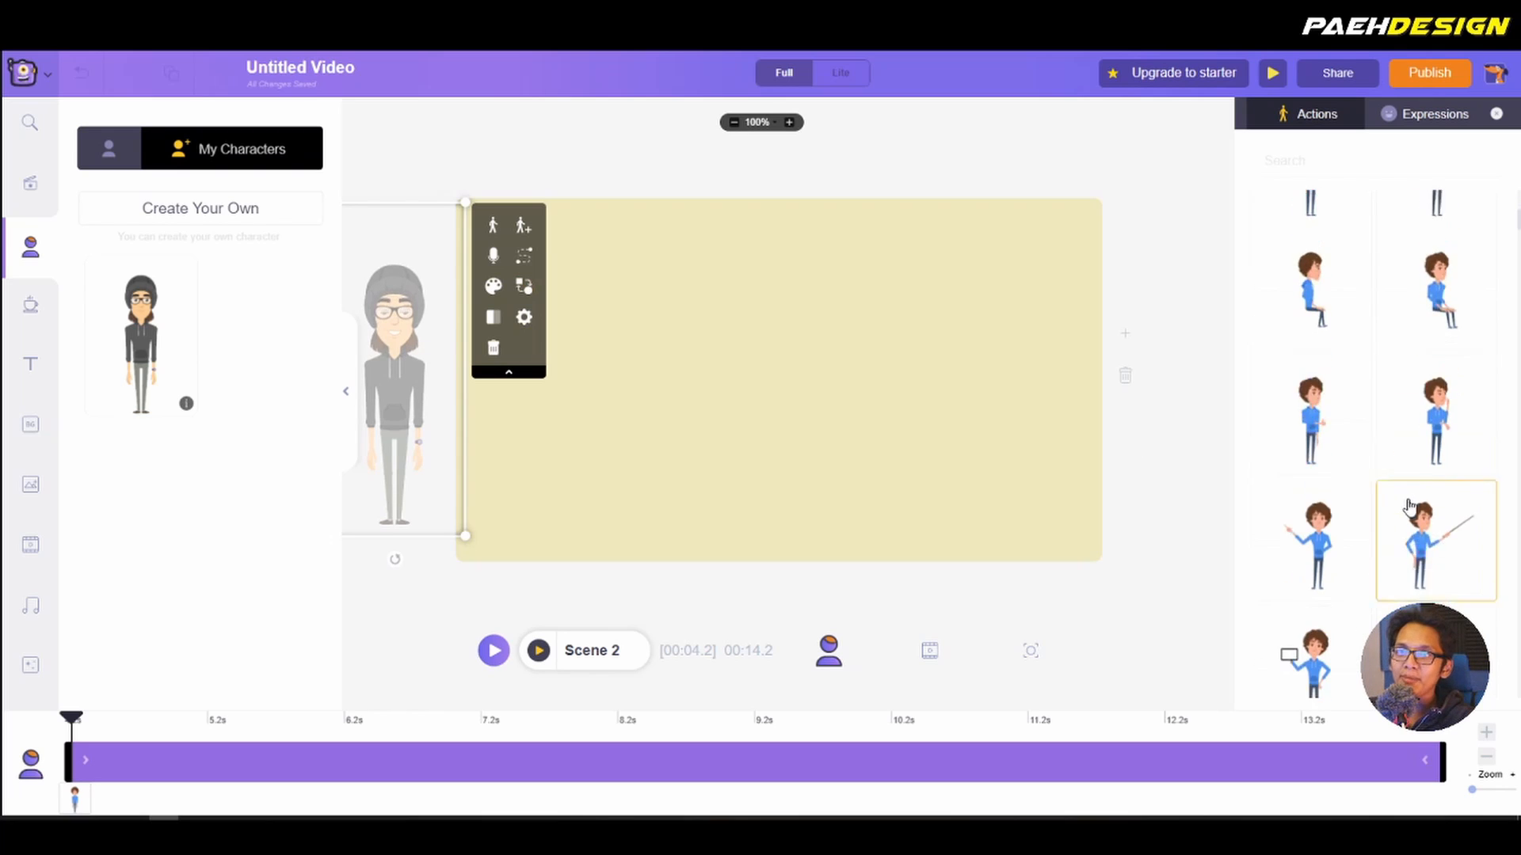
scroll(1410, 507, down, 3)
click(1435, 325)
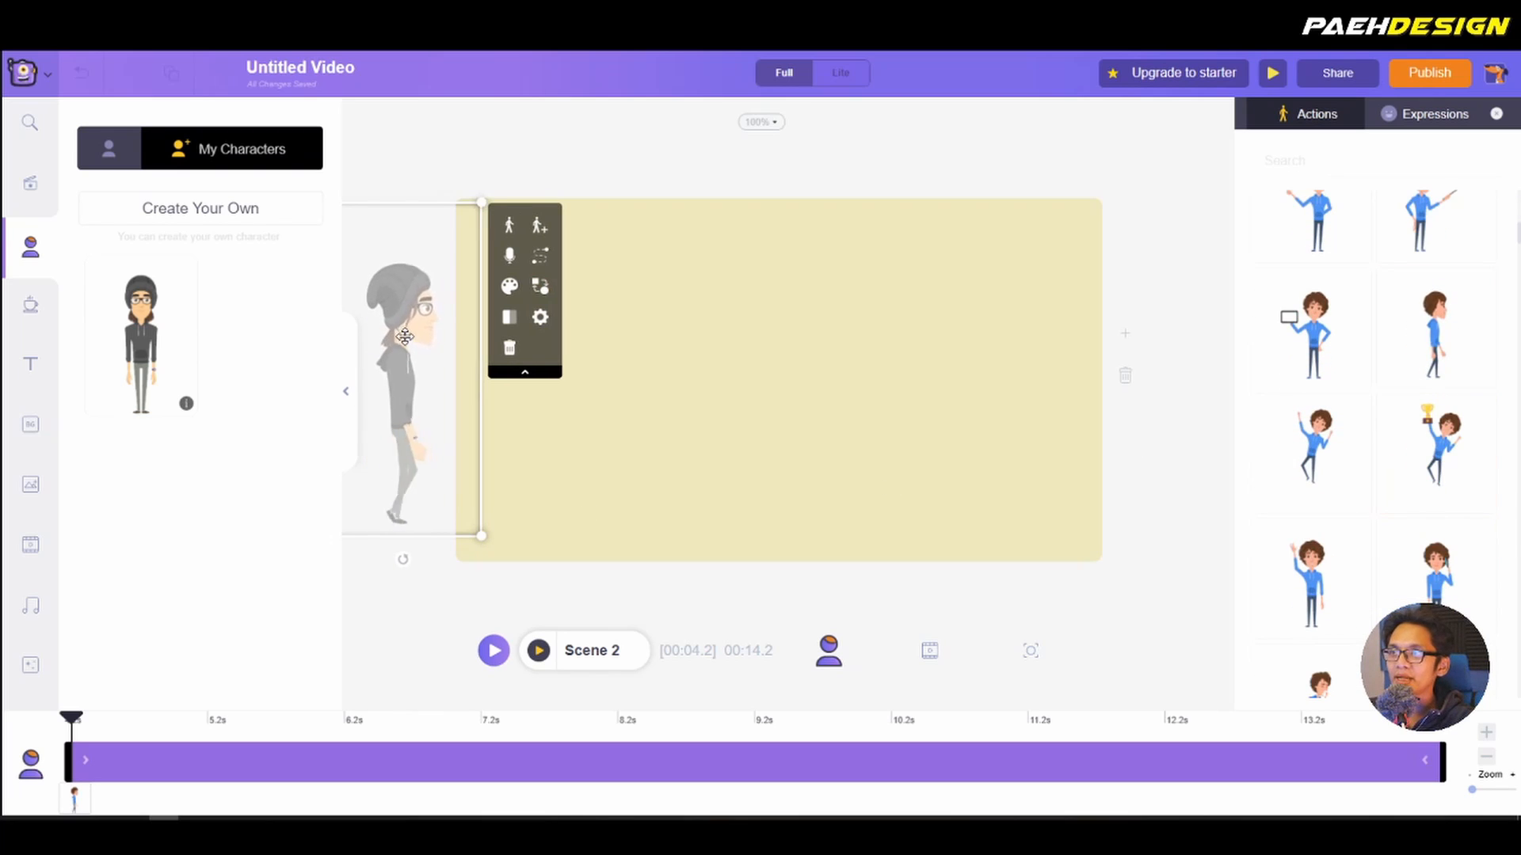
drag(405, 337, 528, 337)
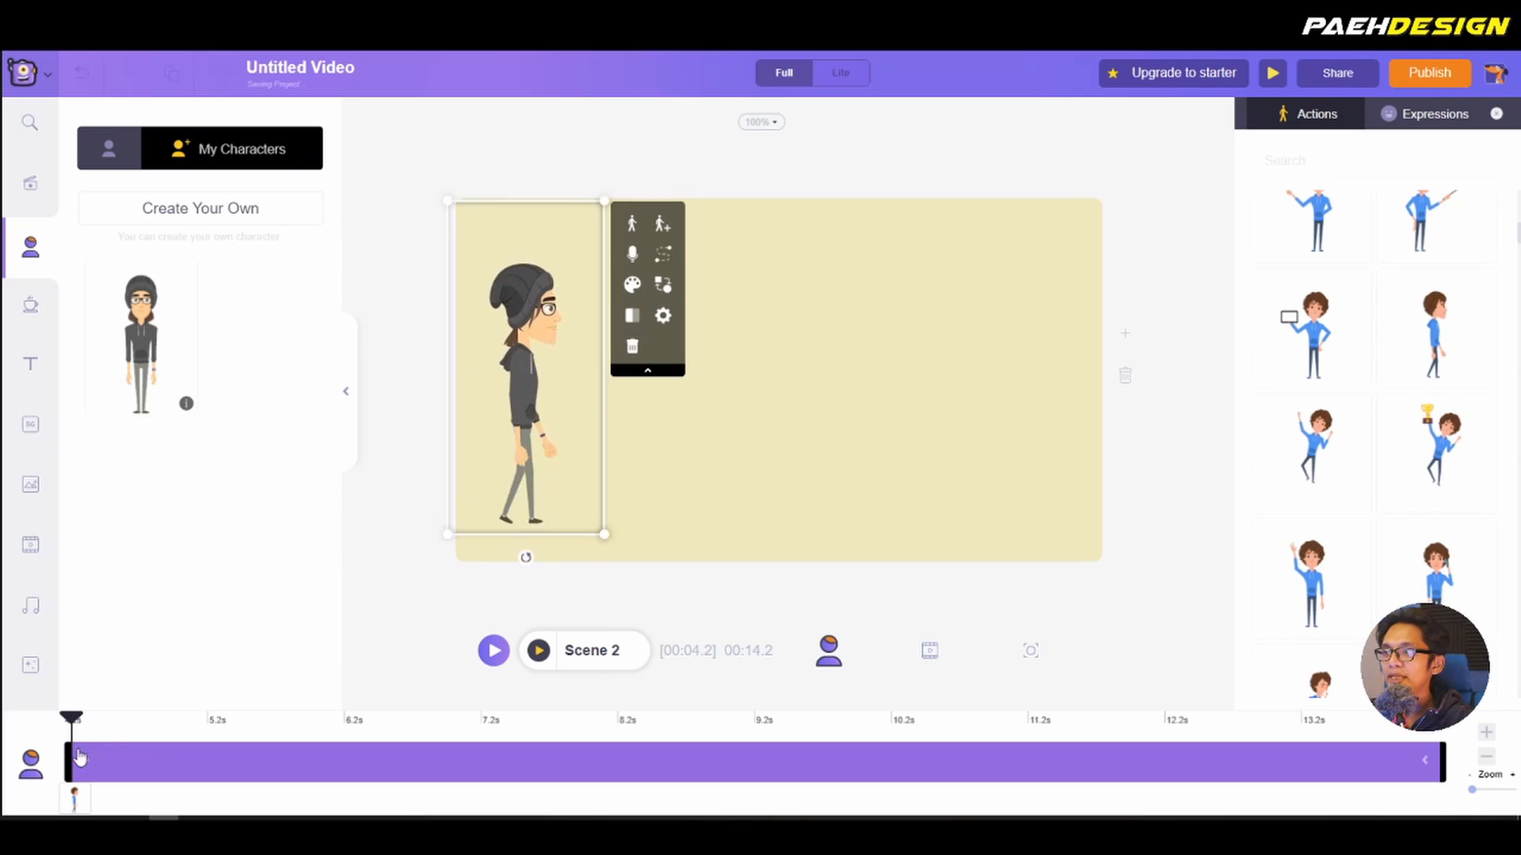
mouse_move(80, 756)
mouse_down()
mouse_move(207, 759)
mouse_move(55, 759)
mouse_up()
drag(562, 436, 421, 442)
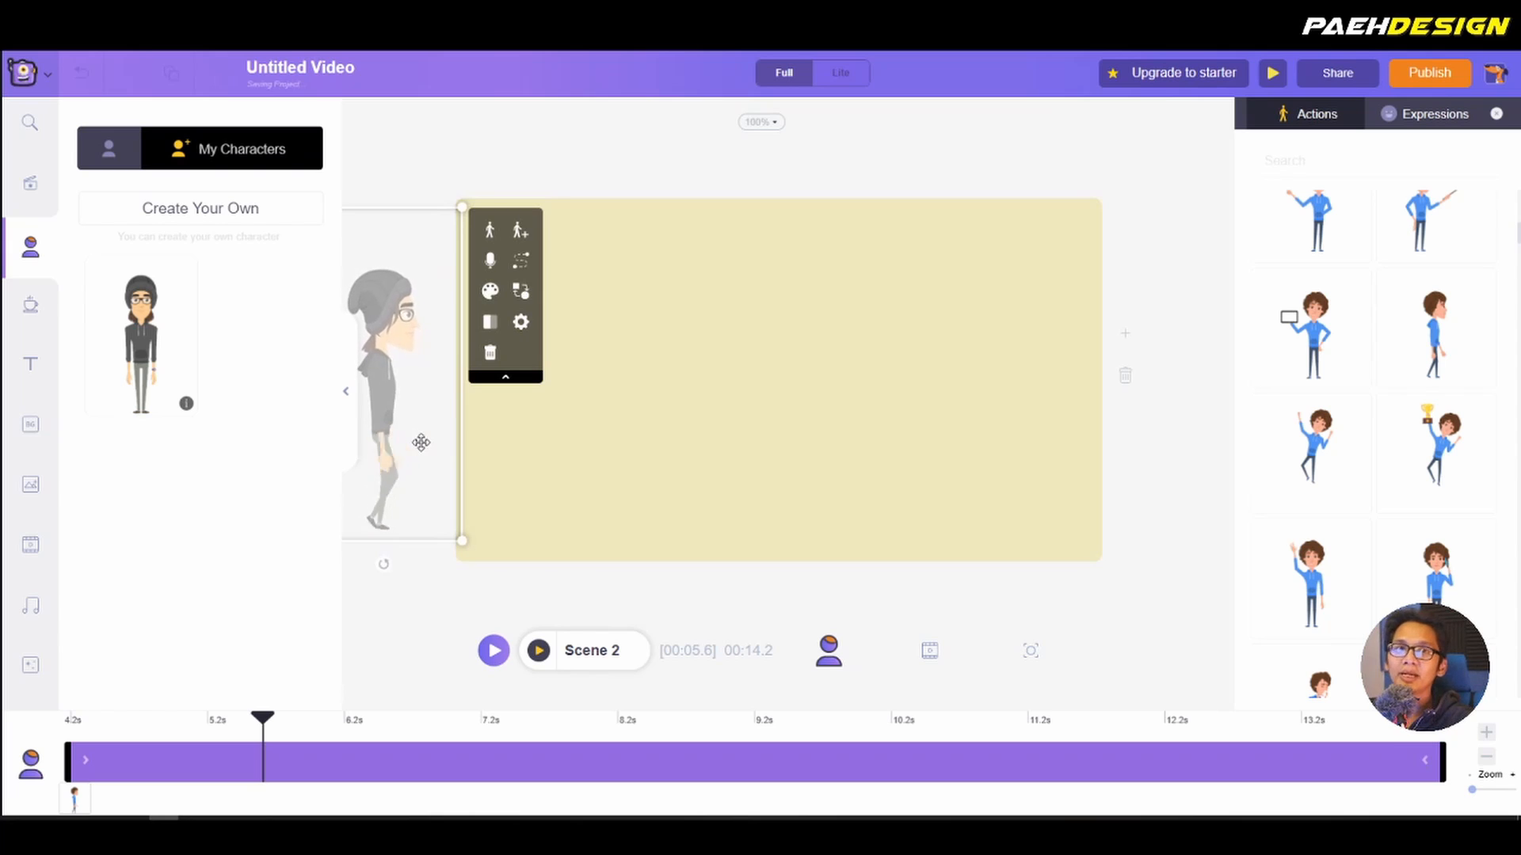
Step: Add an action sequence moving the walking character horizontally to the right part of the canvas, apply it and preview Scene 2
click(448, 204)
click(461, 271)
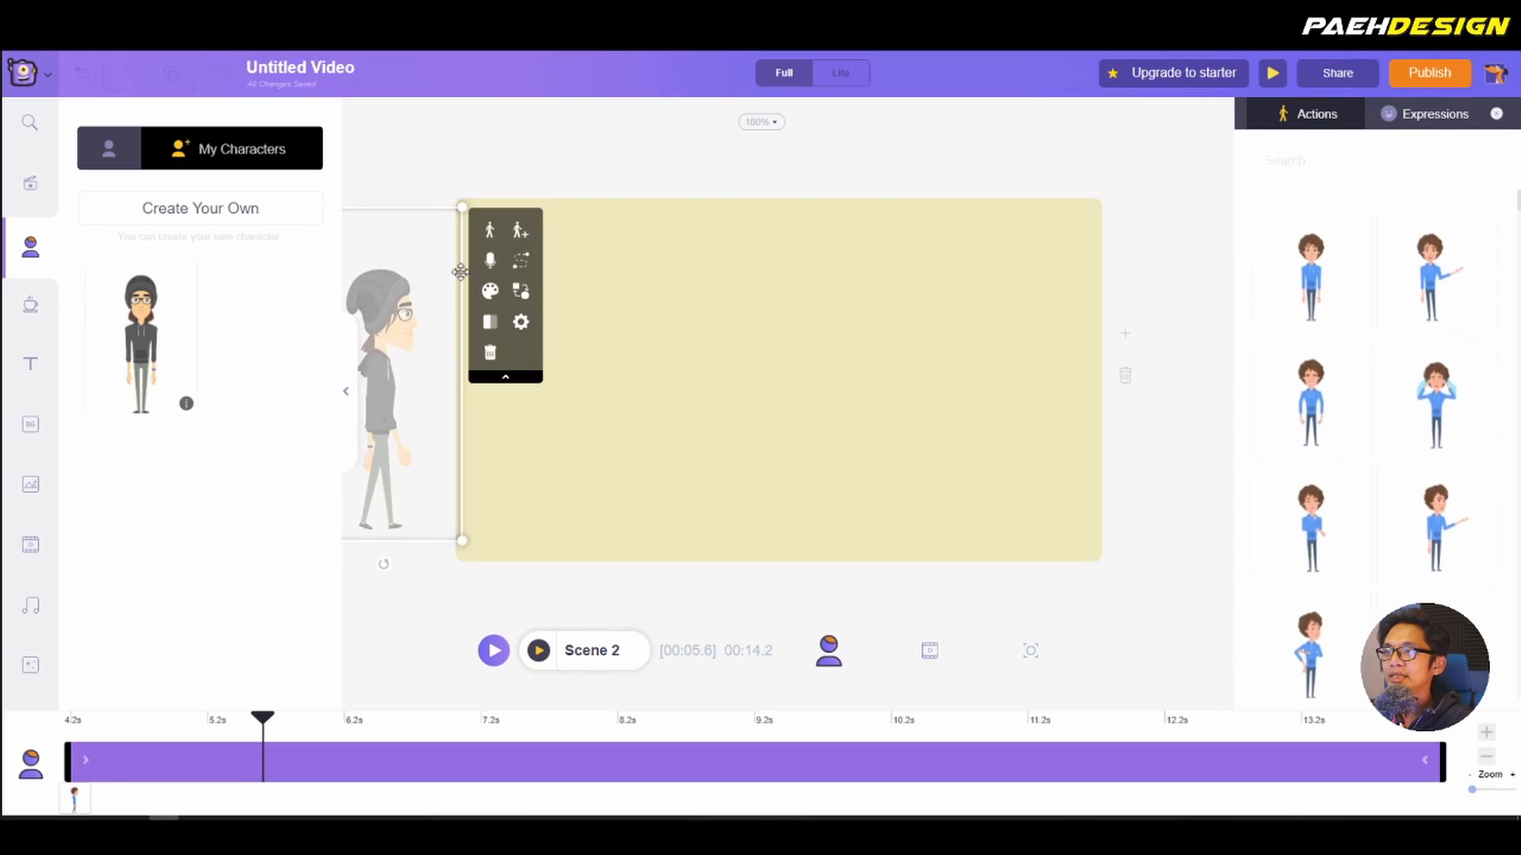
click(521, 232)
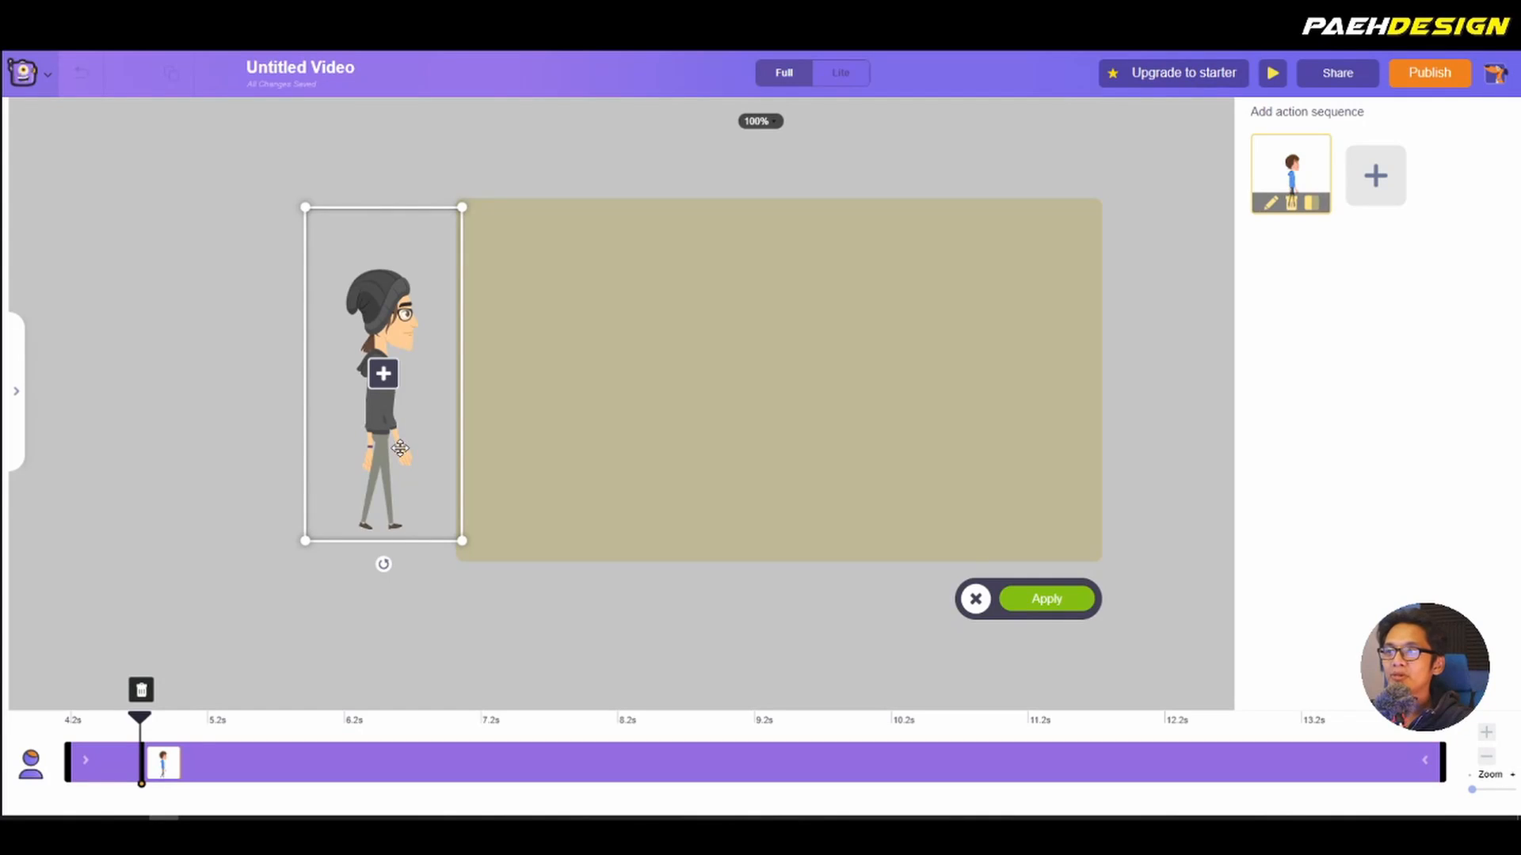
drag(389, 384, 930, 415)
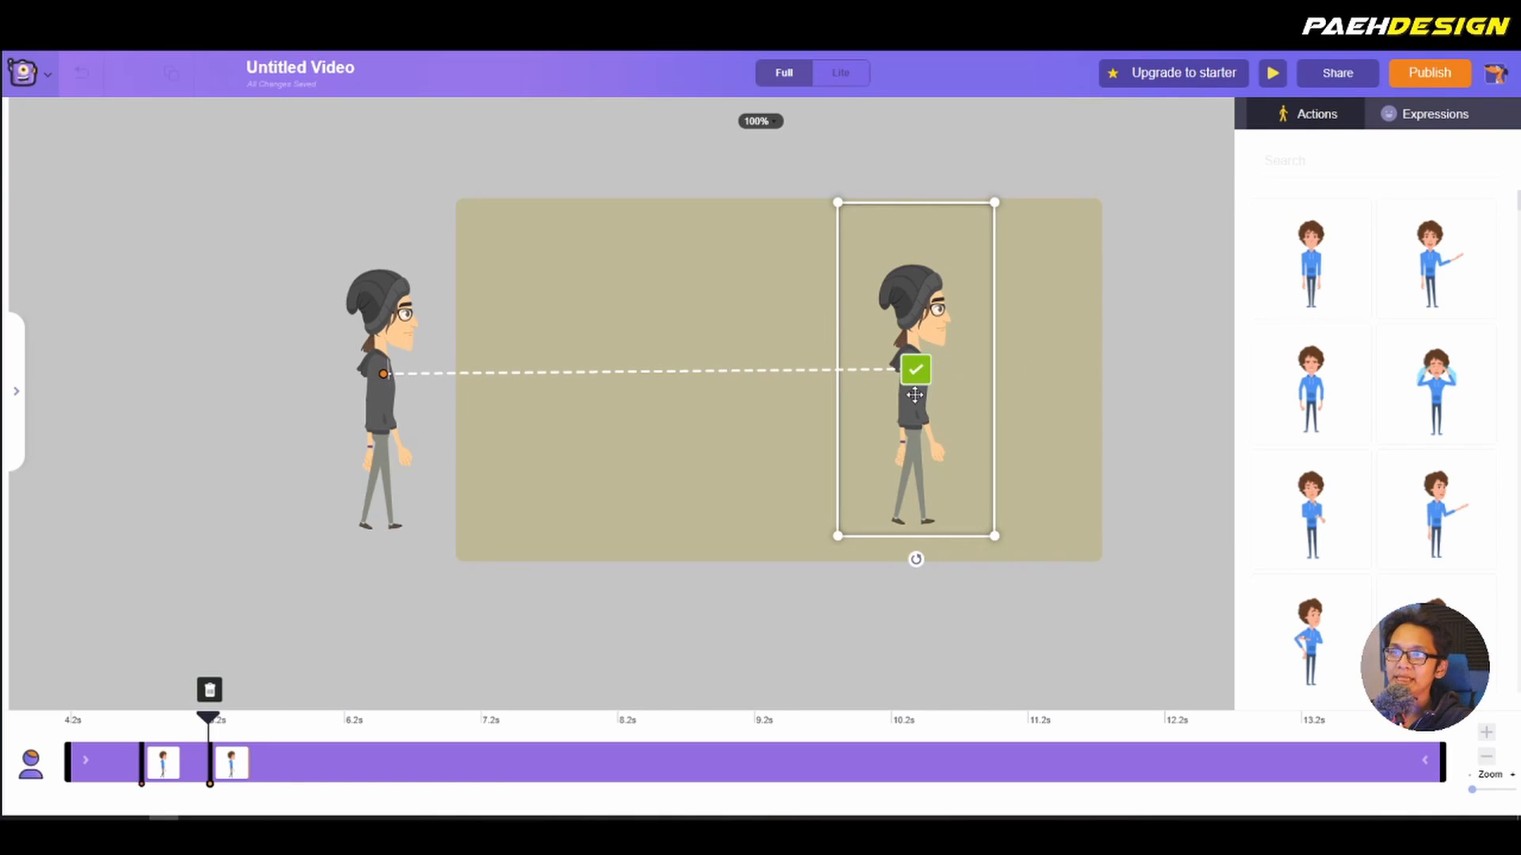
click(915, 369)
click(1046, 600)
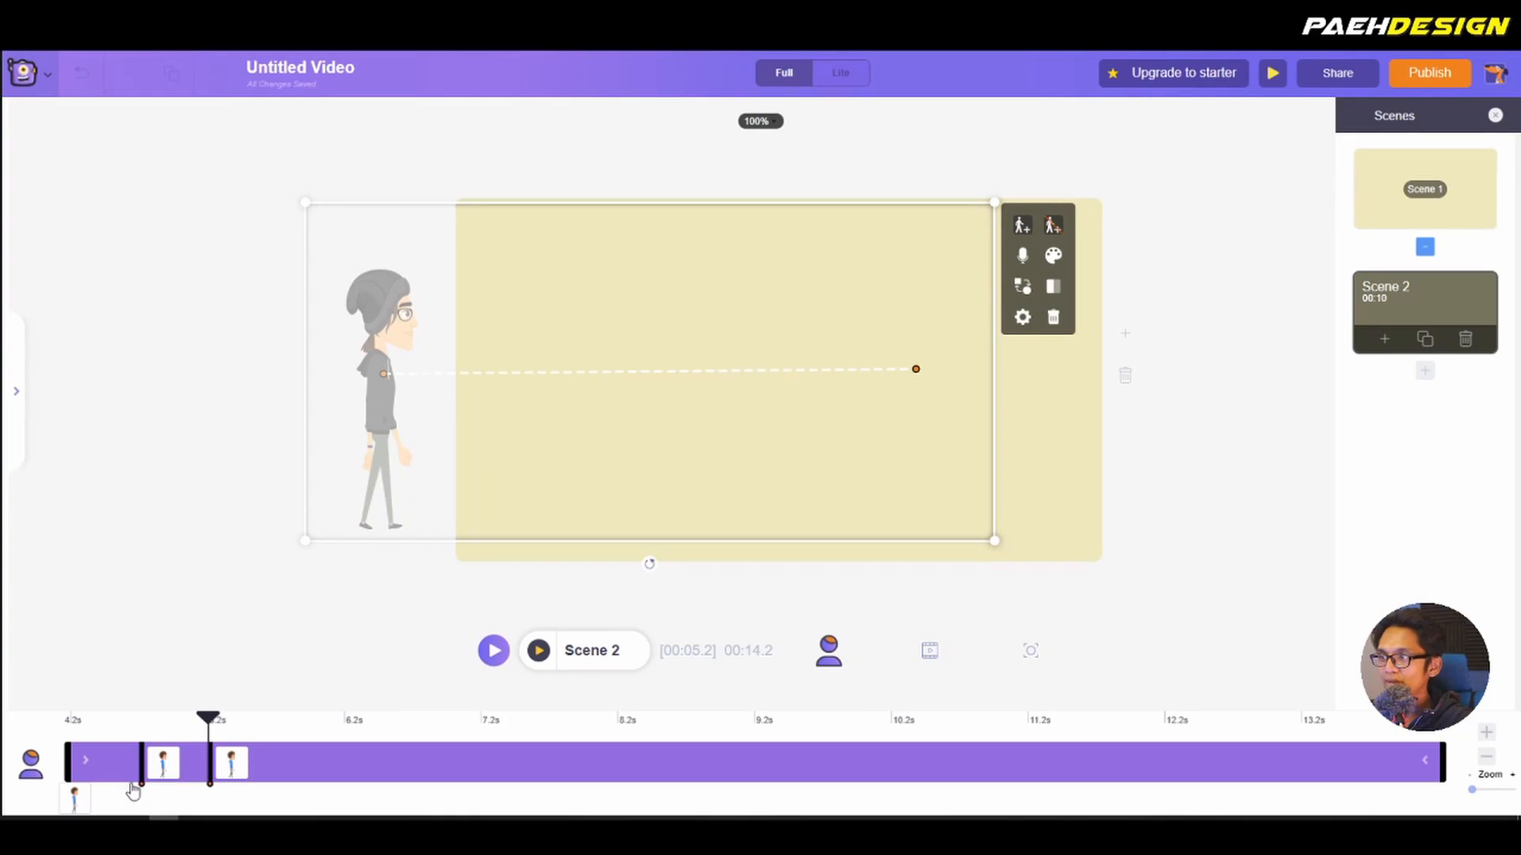
click(542, 652)
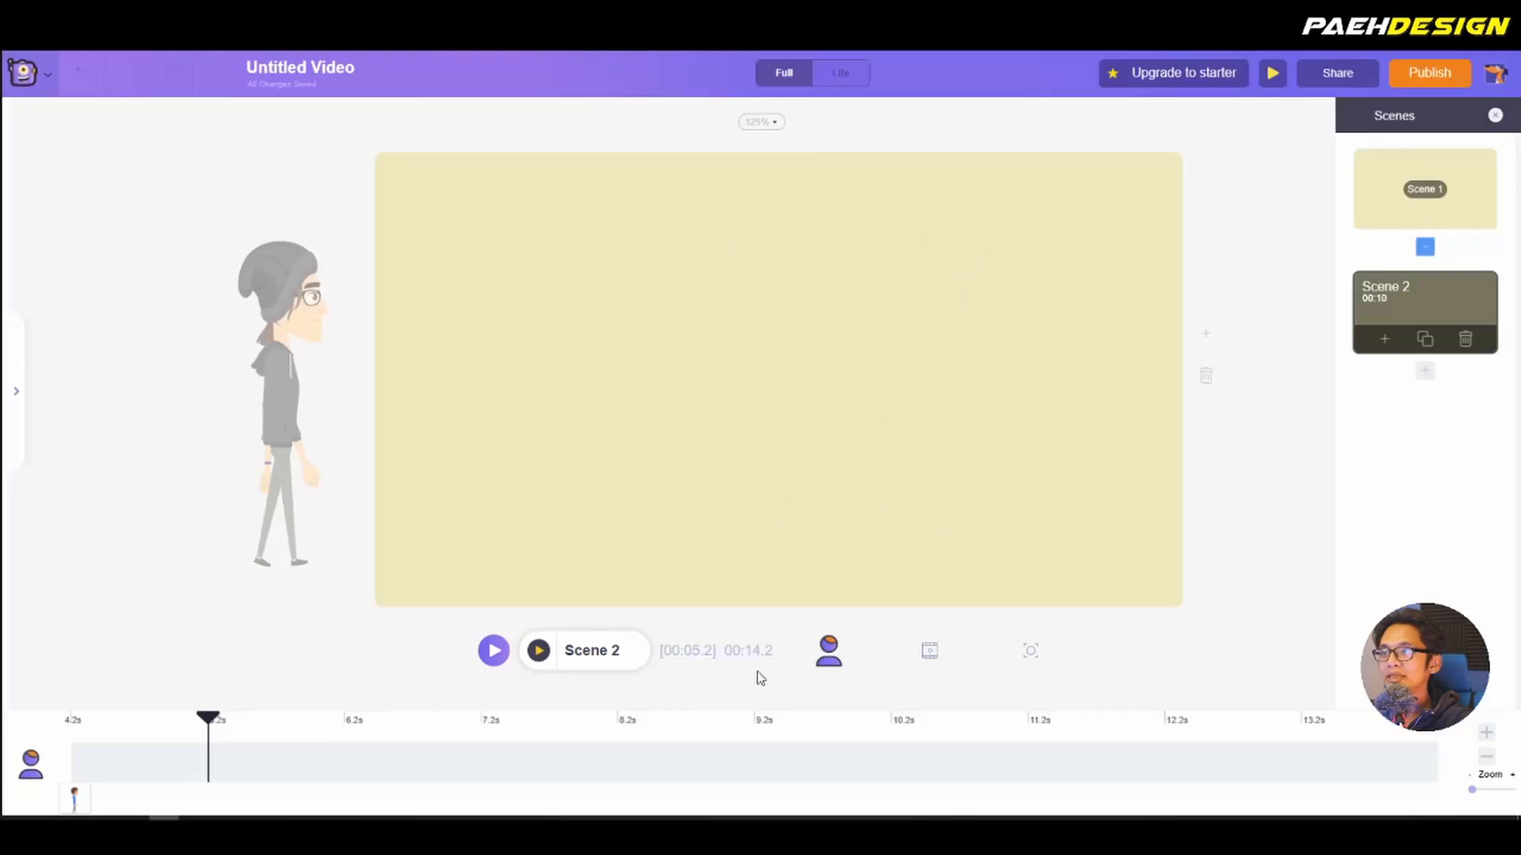
Step: Slow the character's walk by moving the end of its movement to about 9.1 s, and preview Scene 2
click(286, 392)
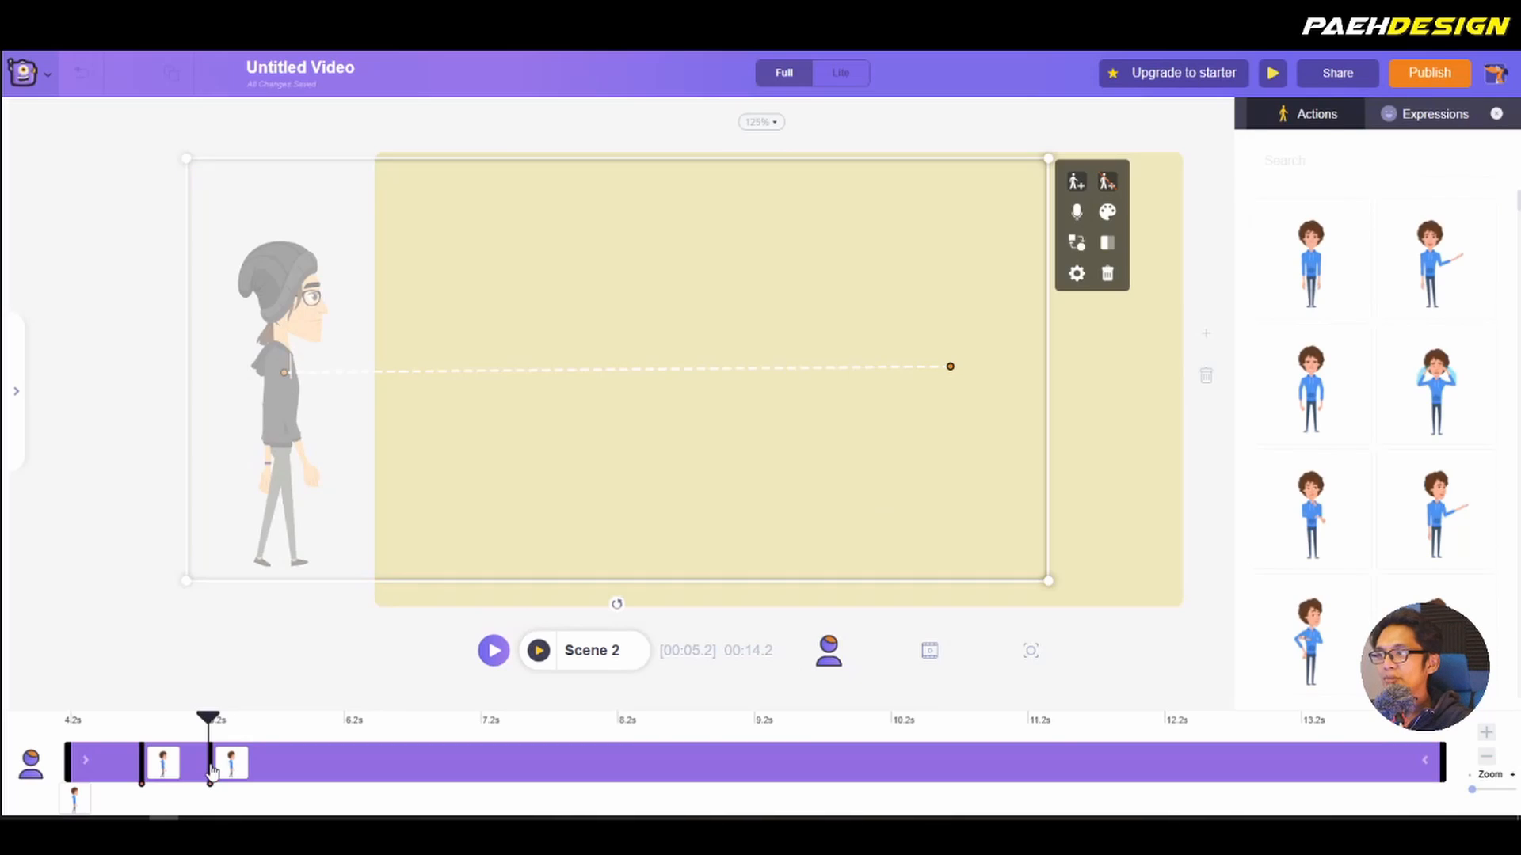
drag(209, 777, 743, 782)
click(539, 651)
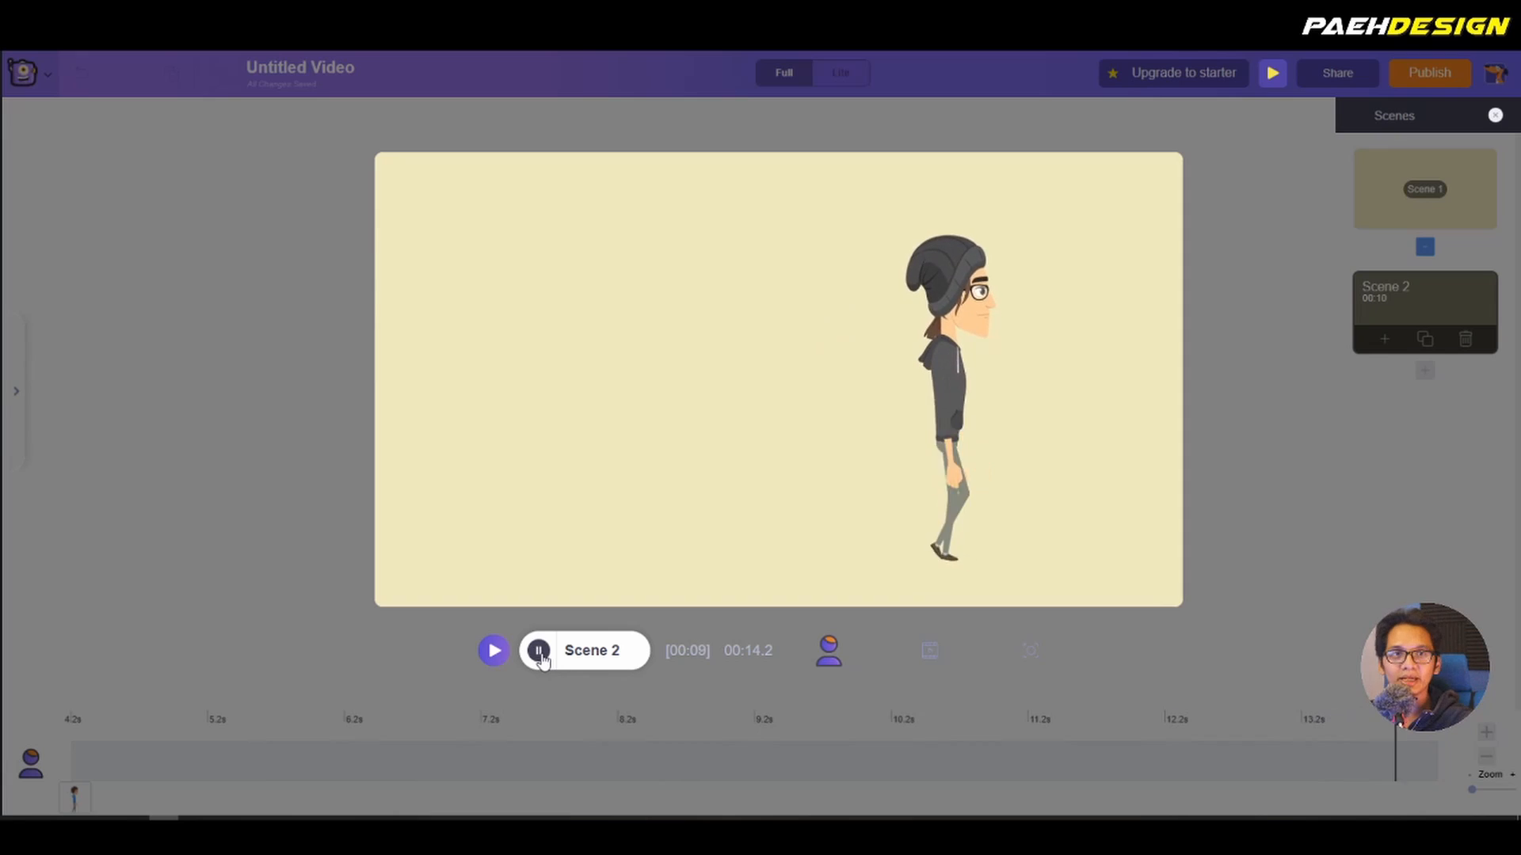
click(539, 652)
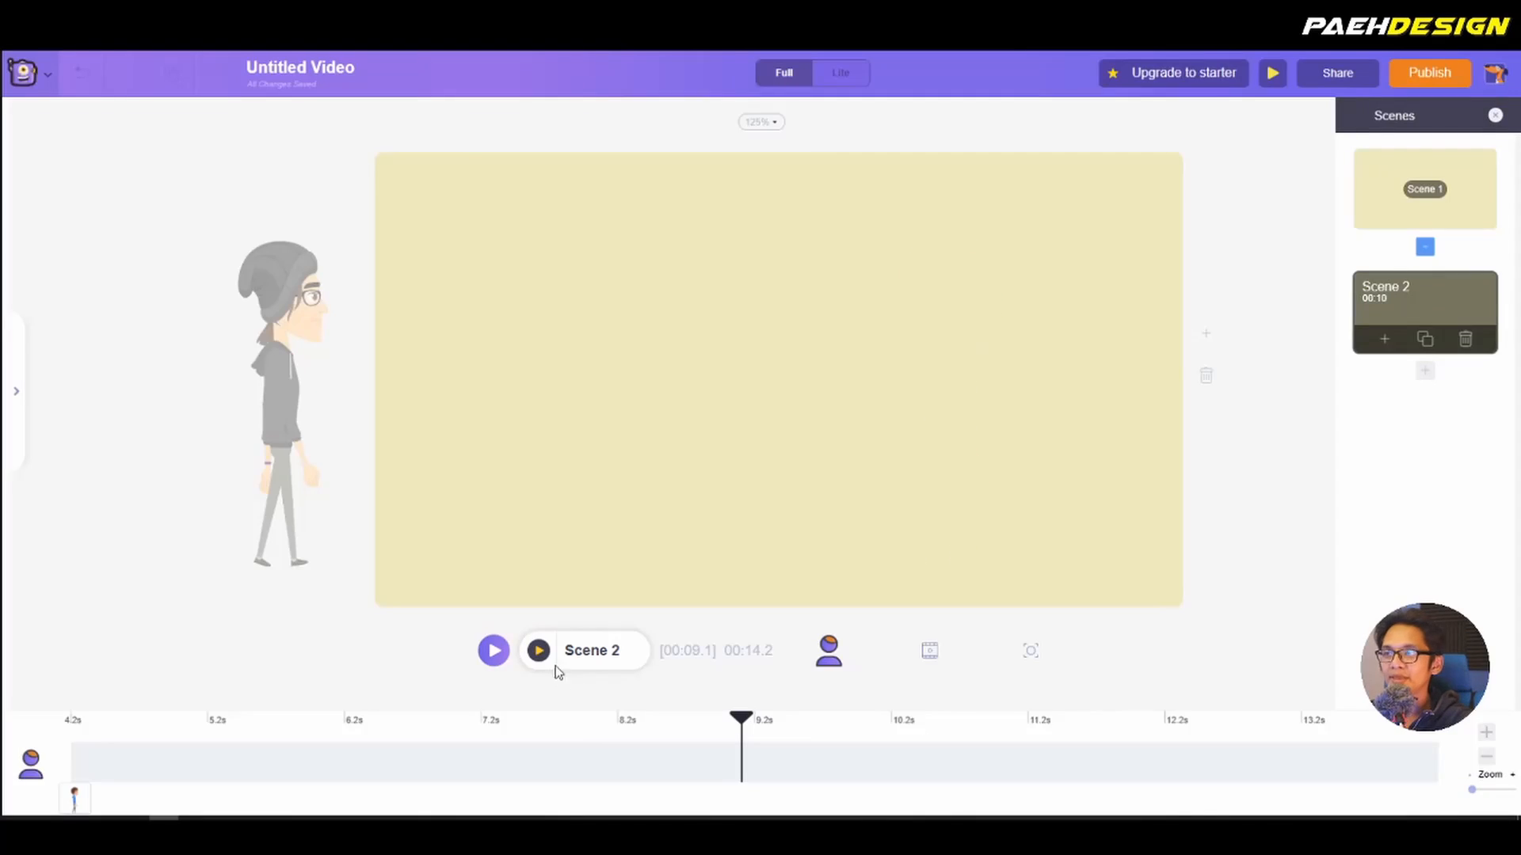
Step: Change the action at the movement's end point to sitting and typing at a computer desk, and apply the sequence
click(77, 804)
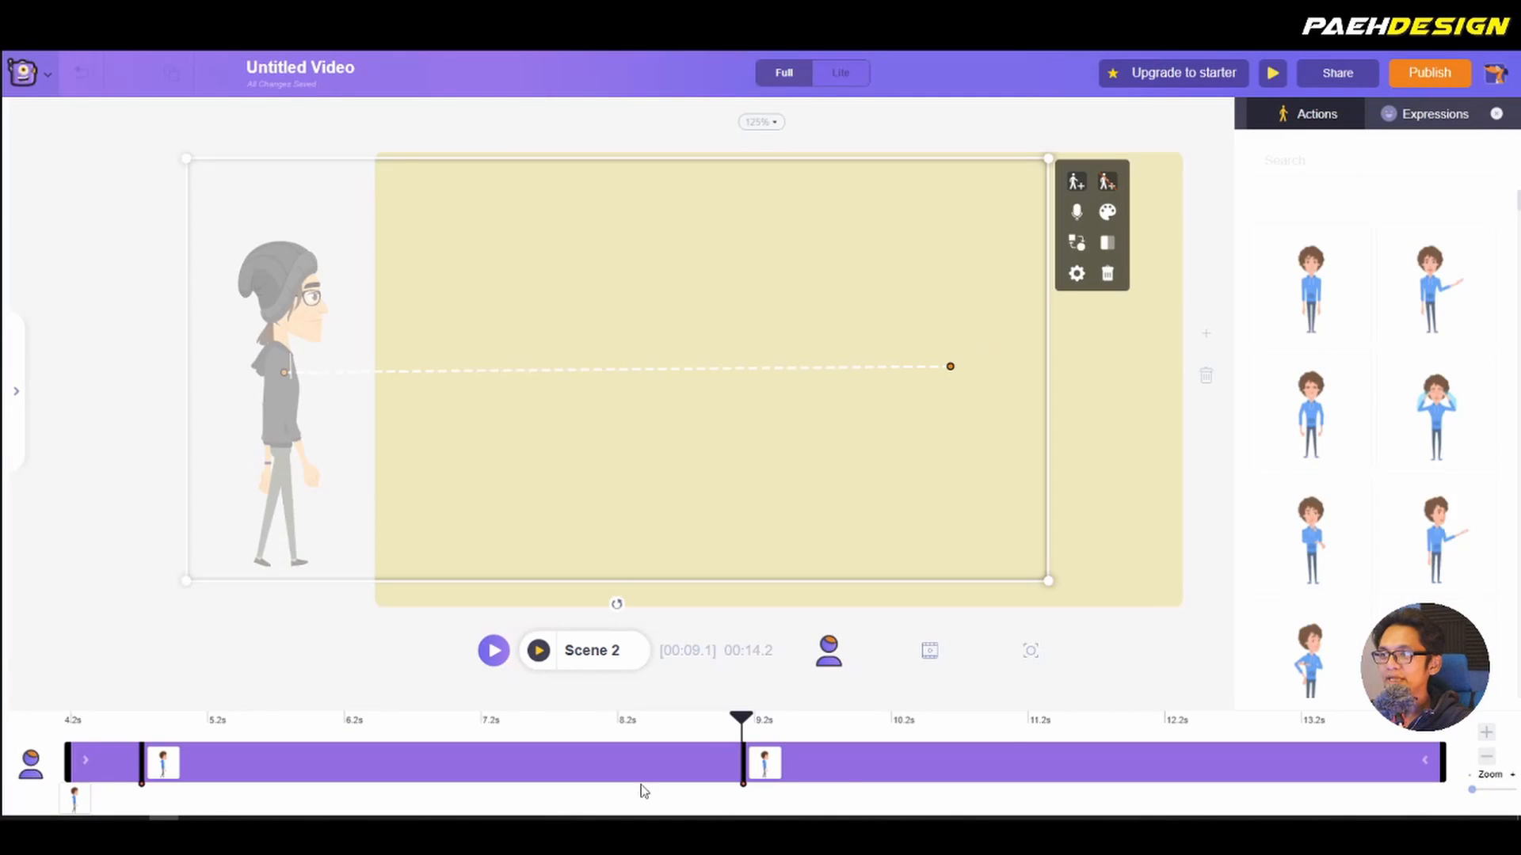
click(766, 762)
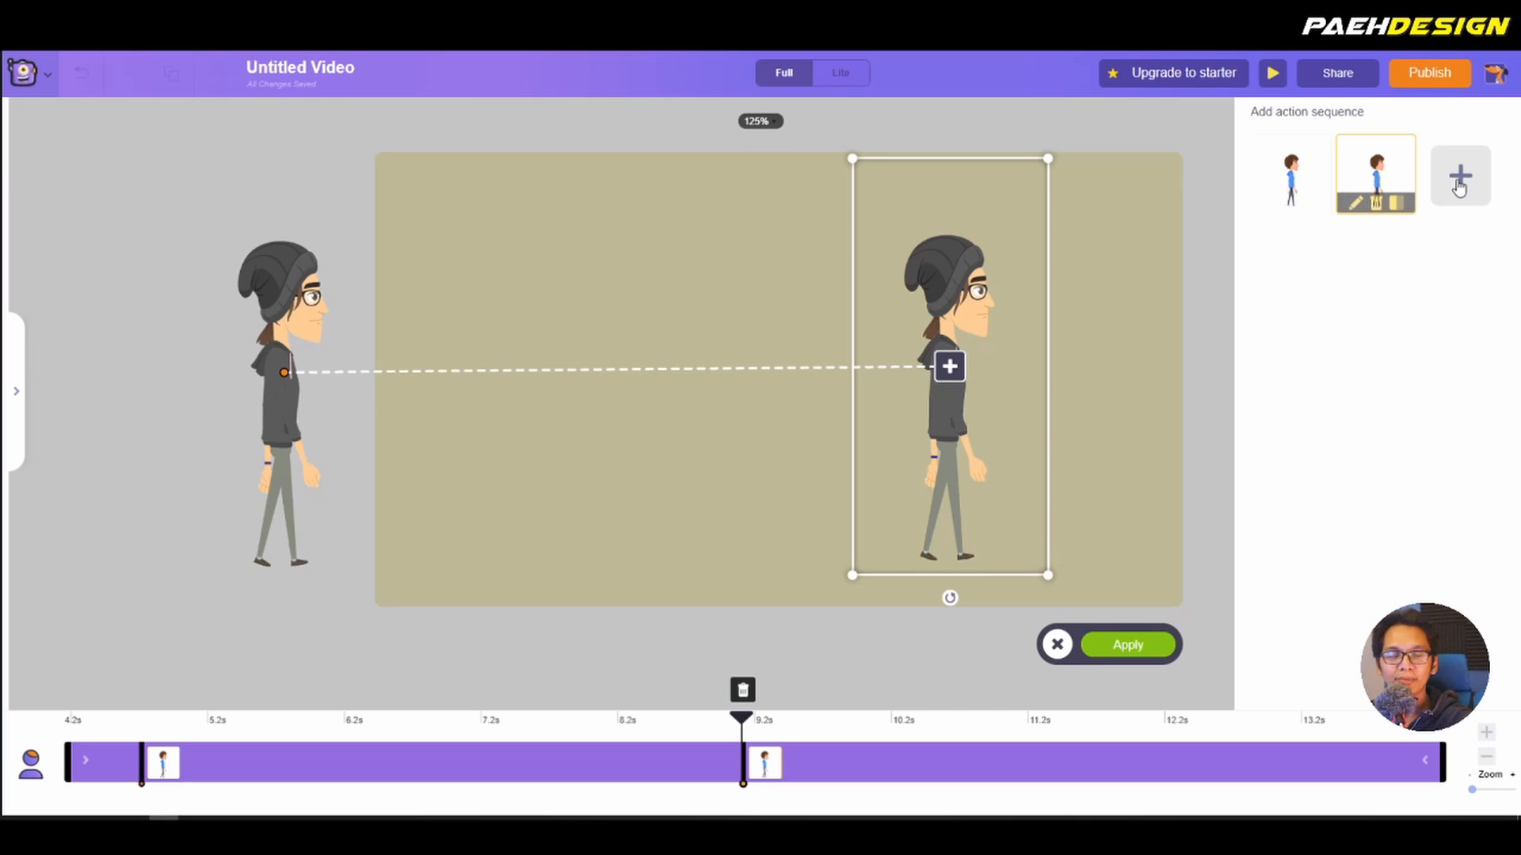
click(1355, 208)
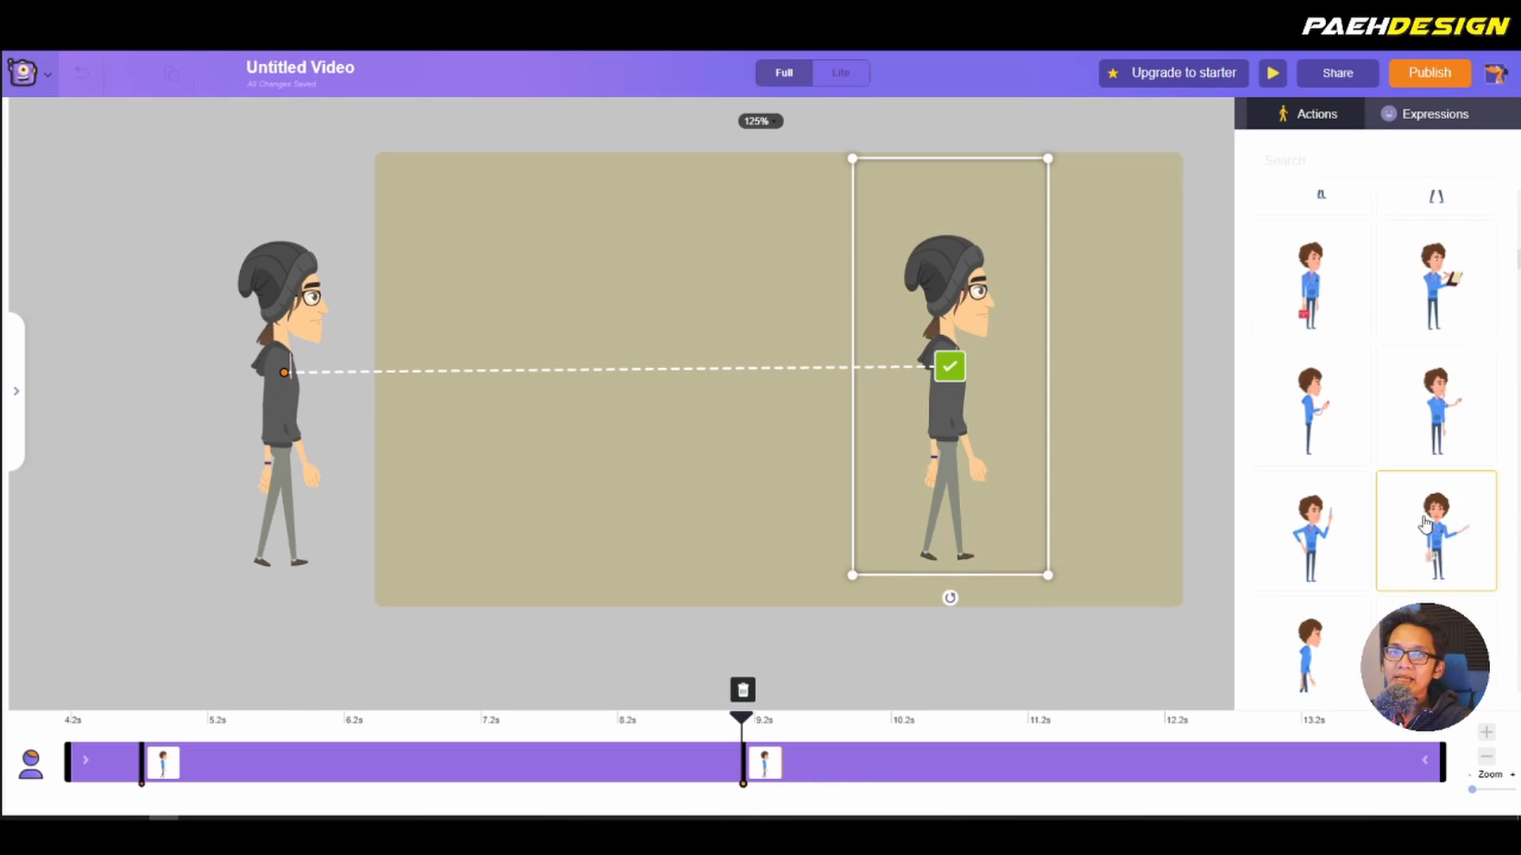
scroll(1425, 525, down, 4)
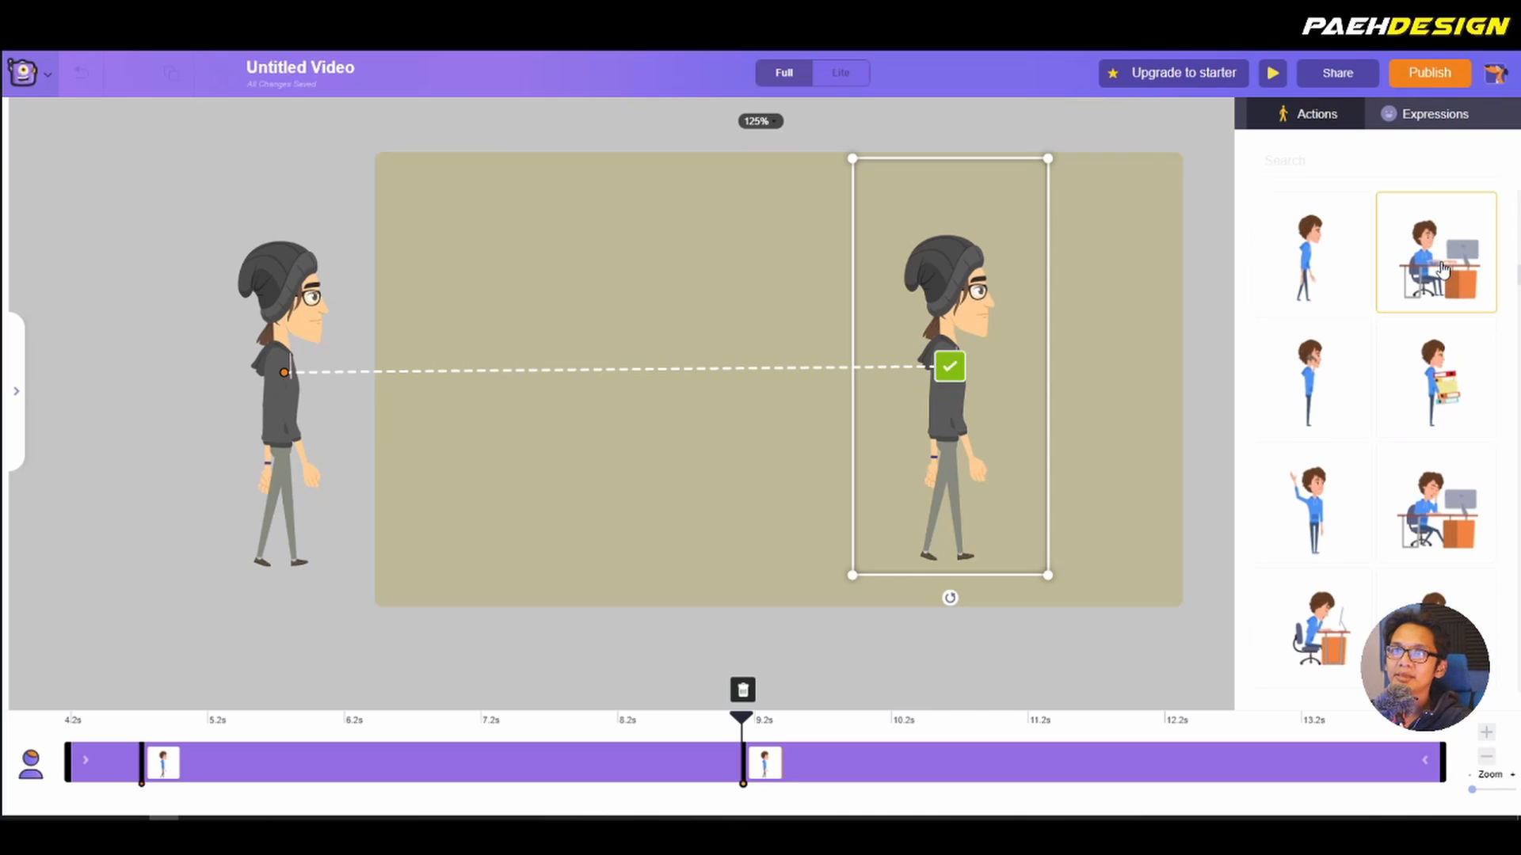
click(1443, 270)
click(1160, 675)
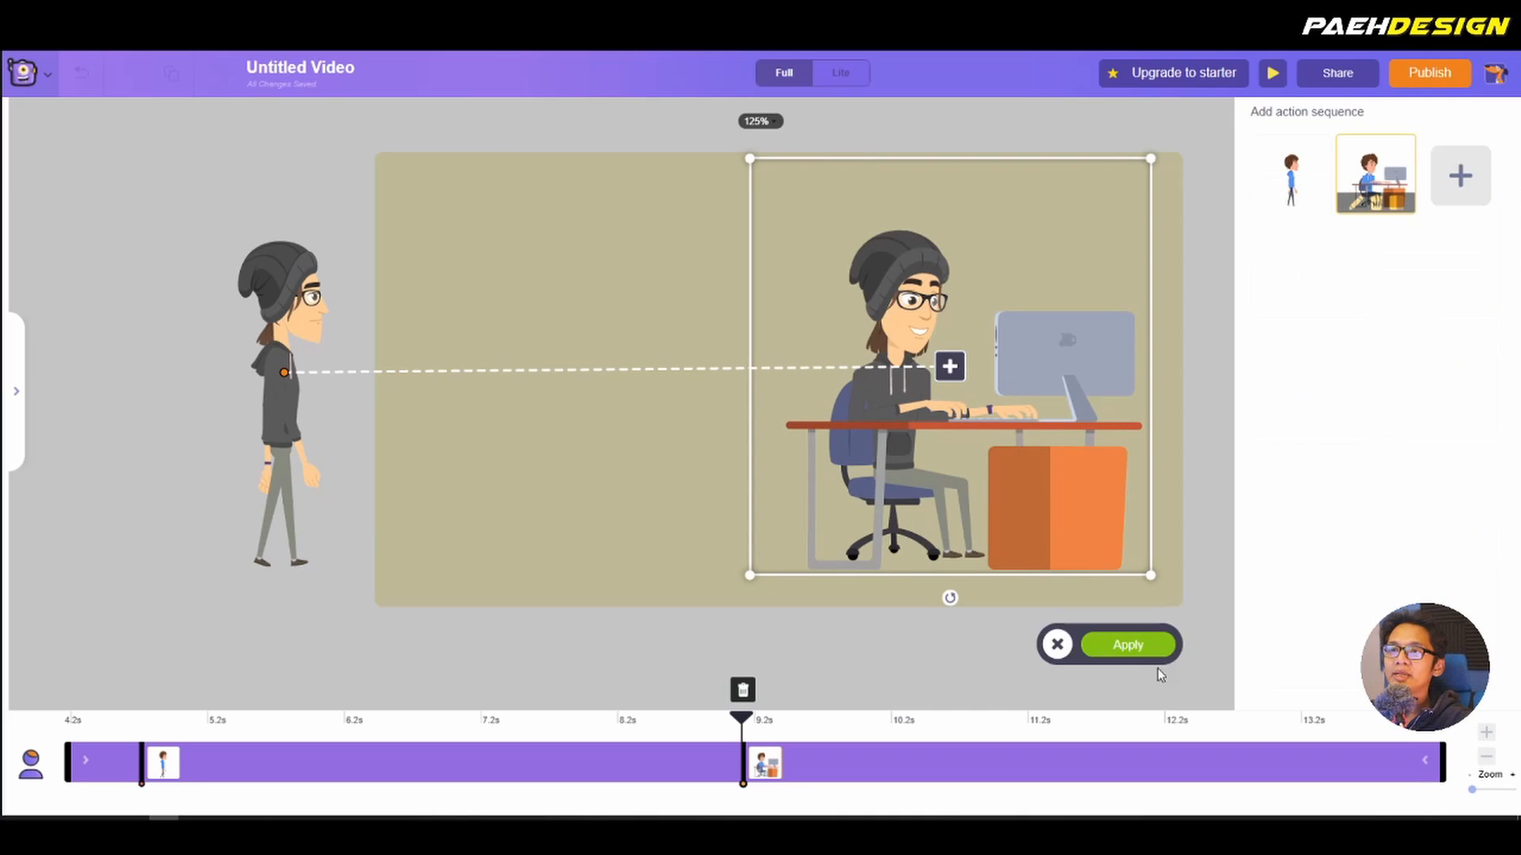
click(1138, 647)
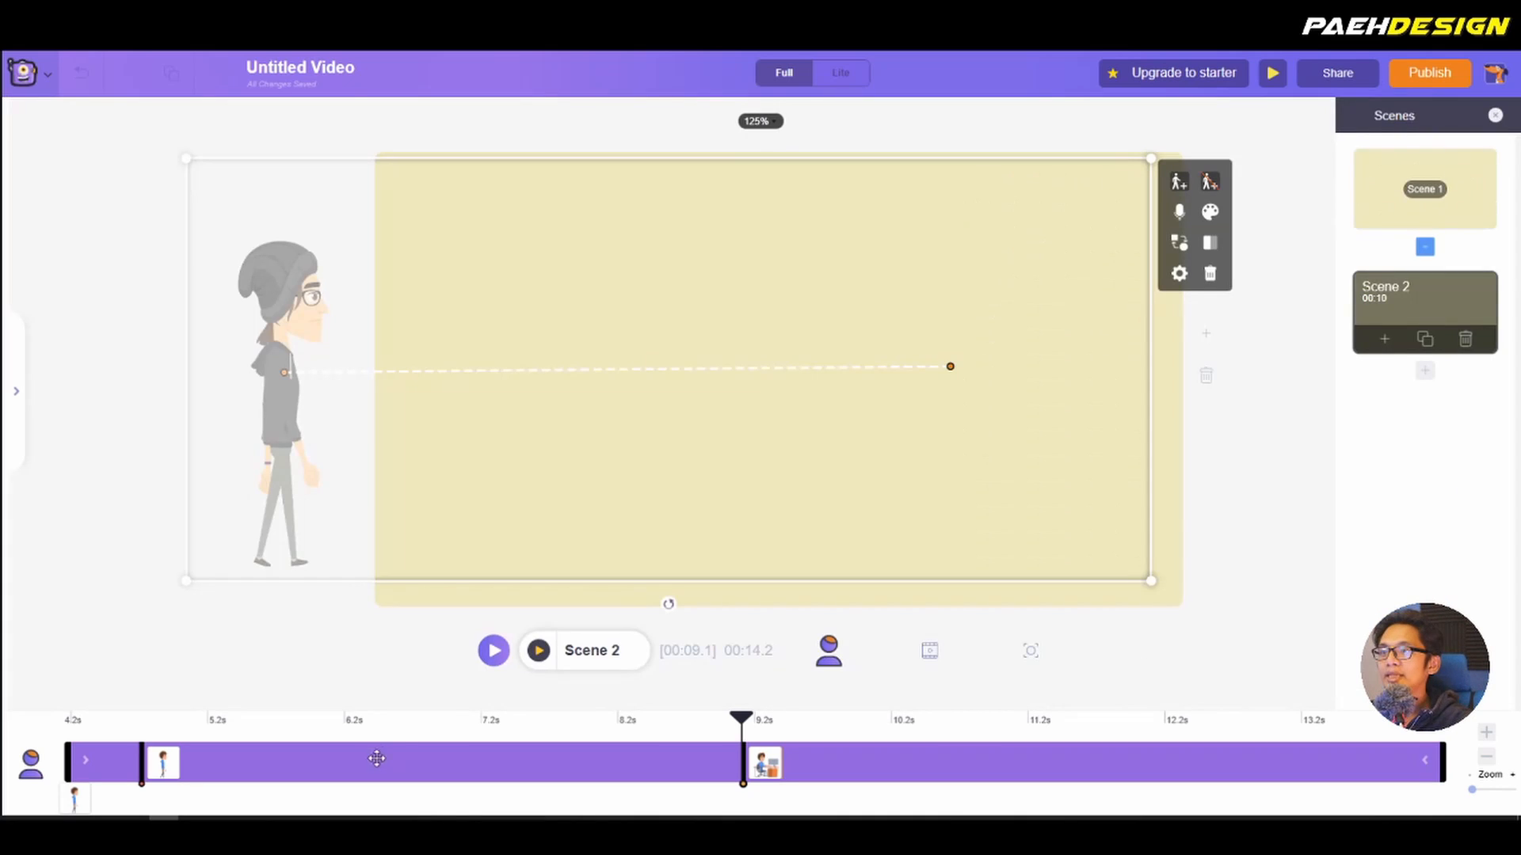
Step: Scrub the Scene 2 timeline to about 7.2 s and play the scene to check the walk-to-desk sequence
click(139, 731)
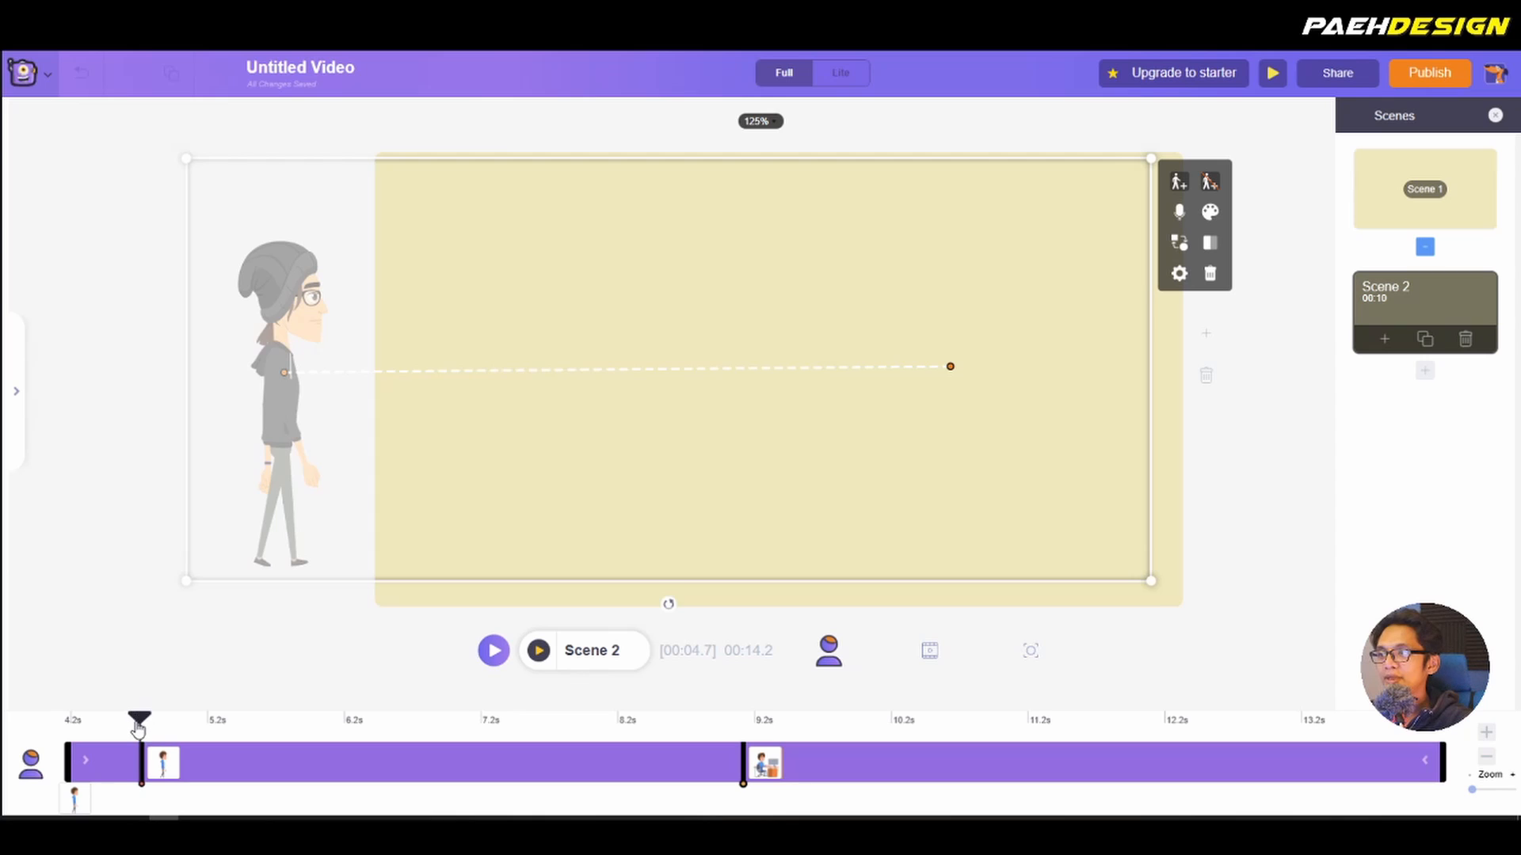
drag(139, 727, 481, 725)
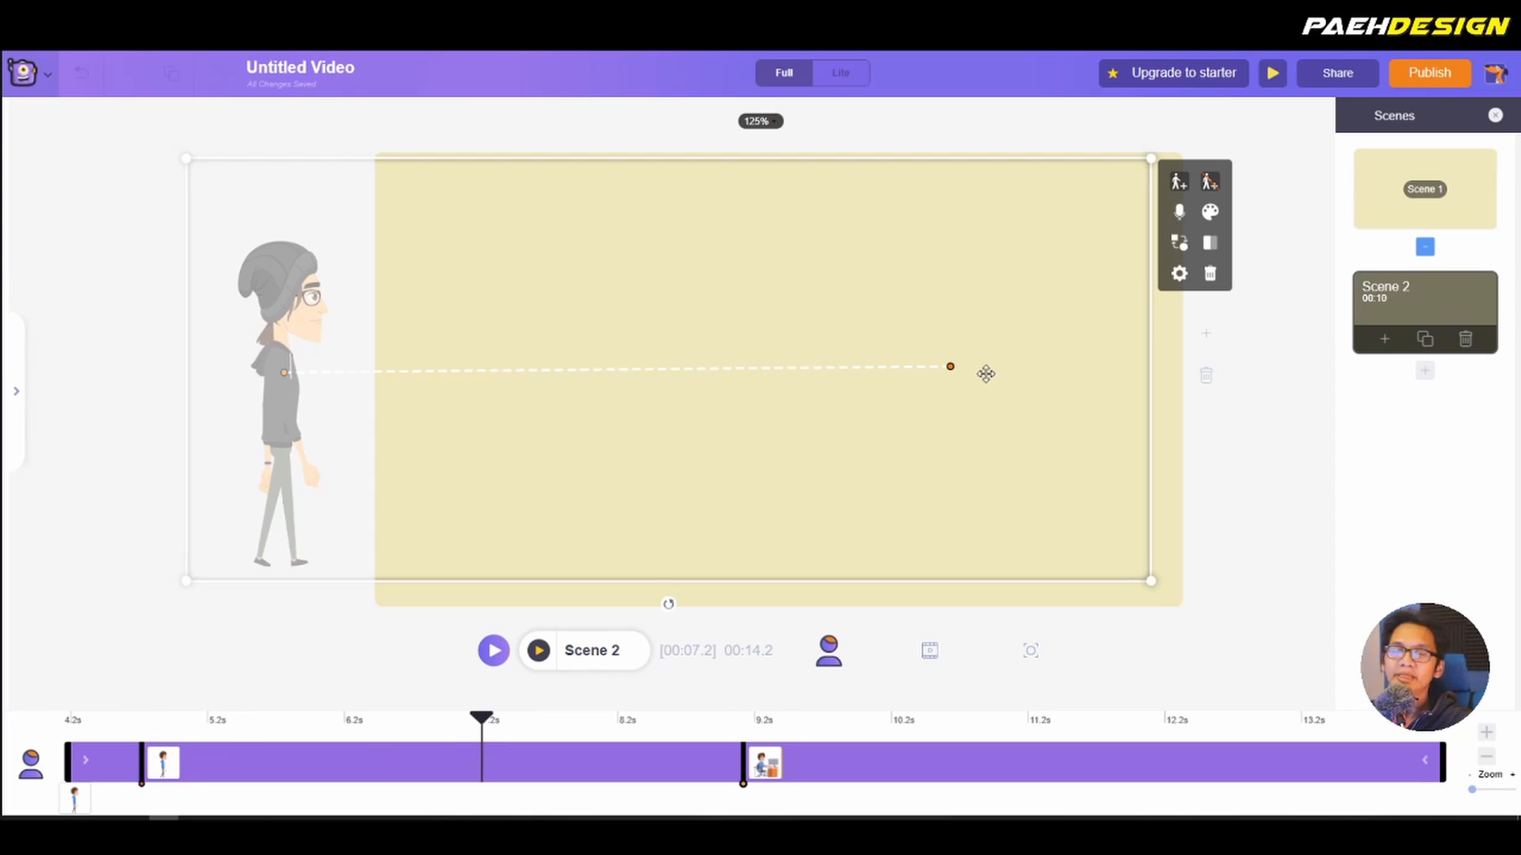
click(539, 650)
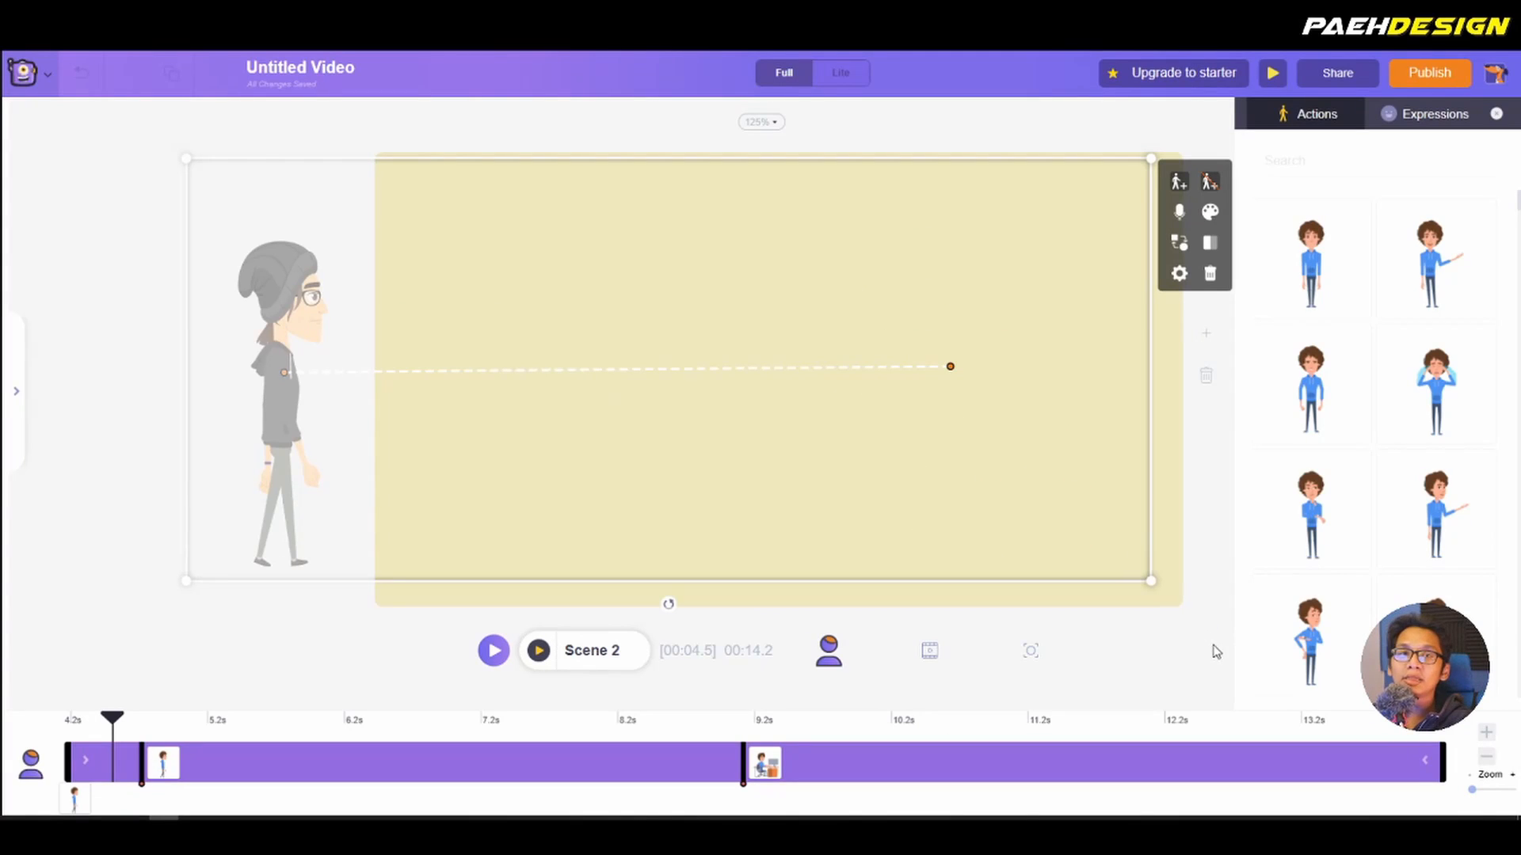
Step: Reopen the character's action sequence, shift the desk-typing pose slightly to the right on the canvas, and apply the sequence
click(224, 621)
click(451, 398)
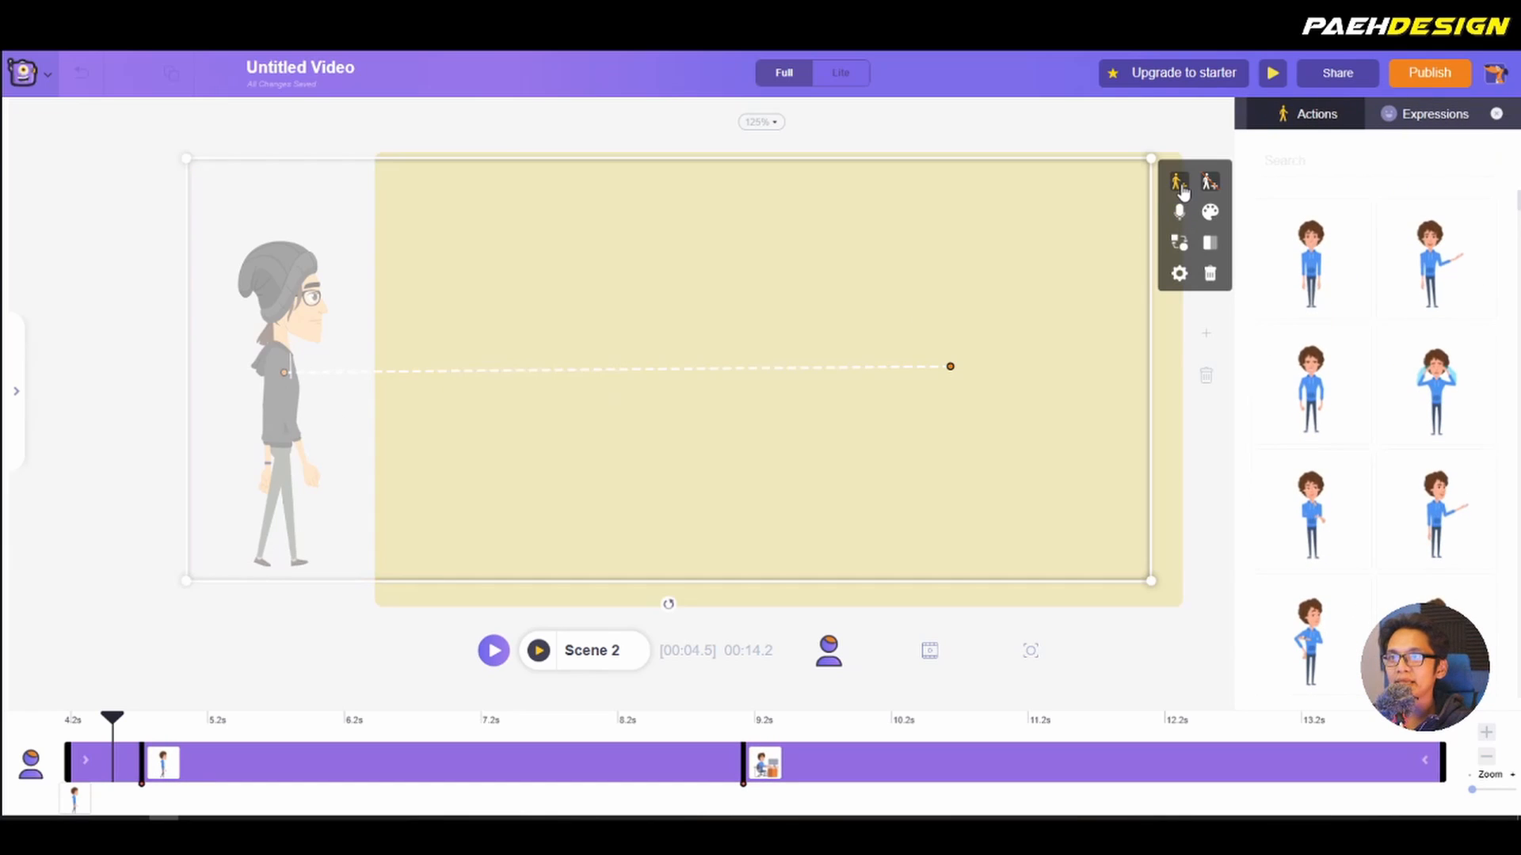
click(1178, 183)
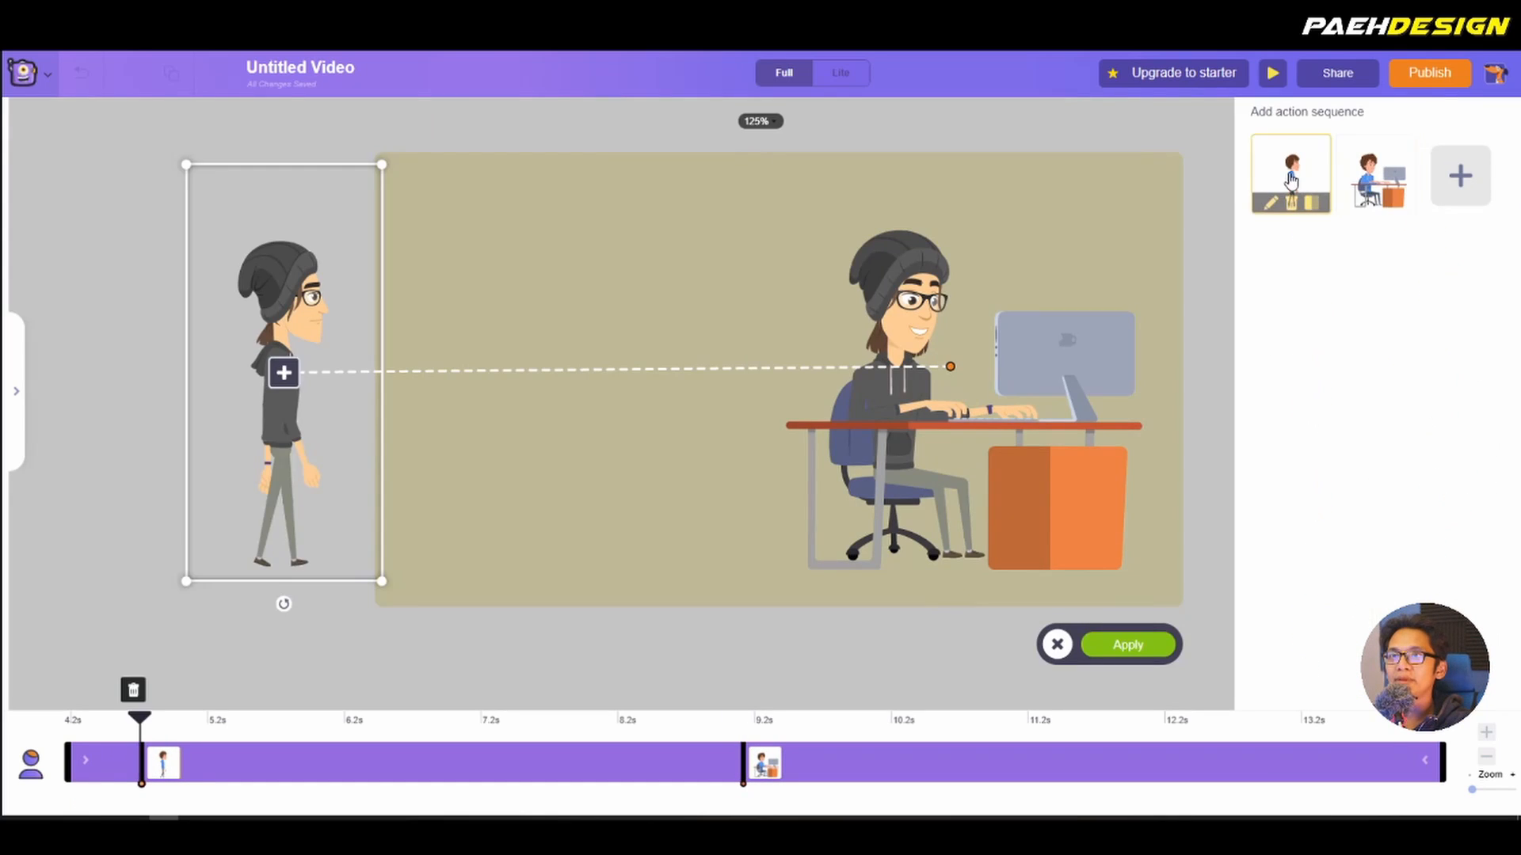
click(1382, 162)
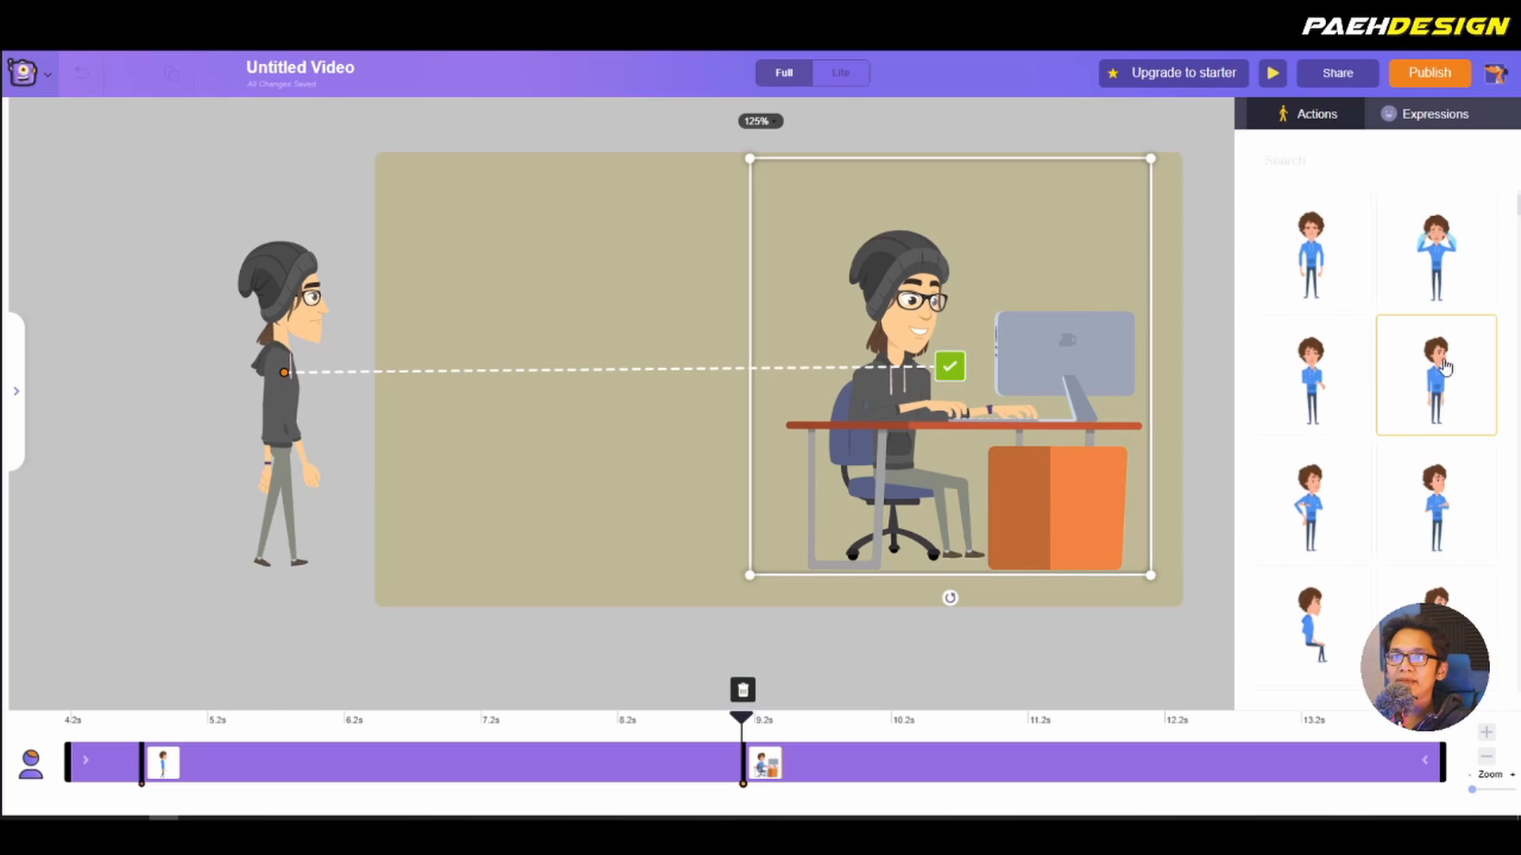
click(1440, 516)
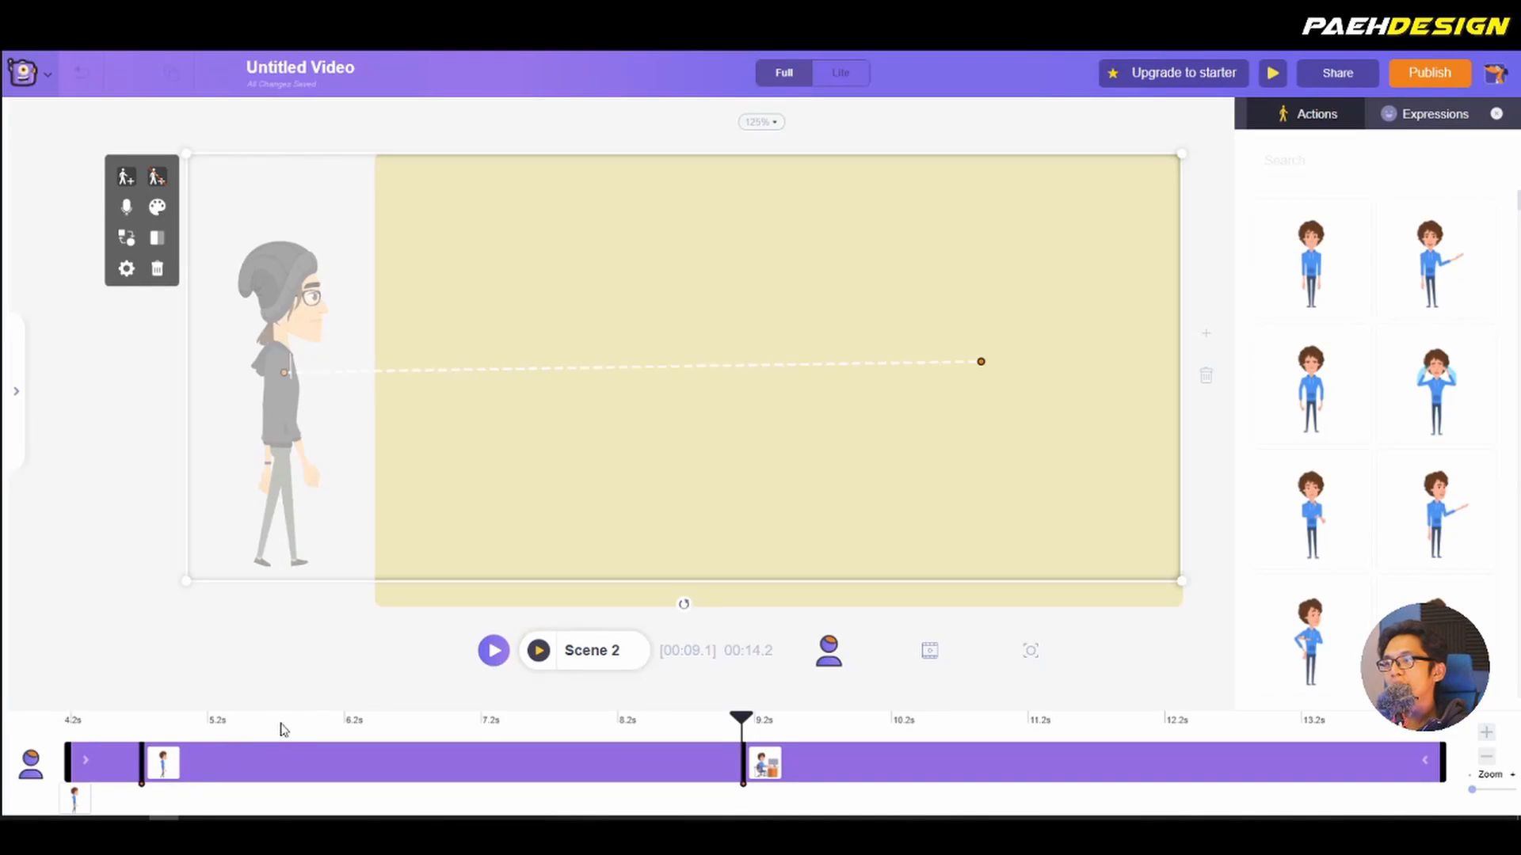
Step: Add the heading "Saya pereka grafik yang #workfromhome" to the upper-left area of Scene 2, starting at about 9 s
click(290, 722)
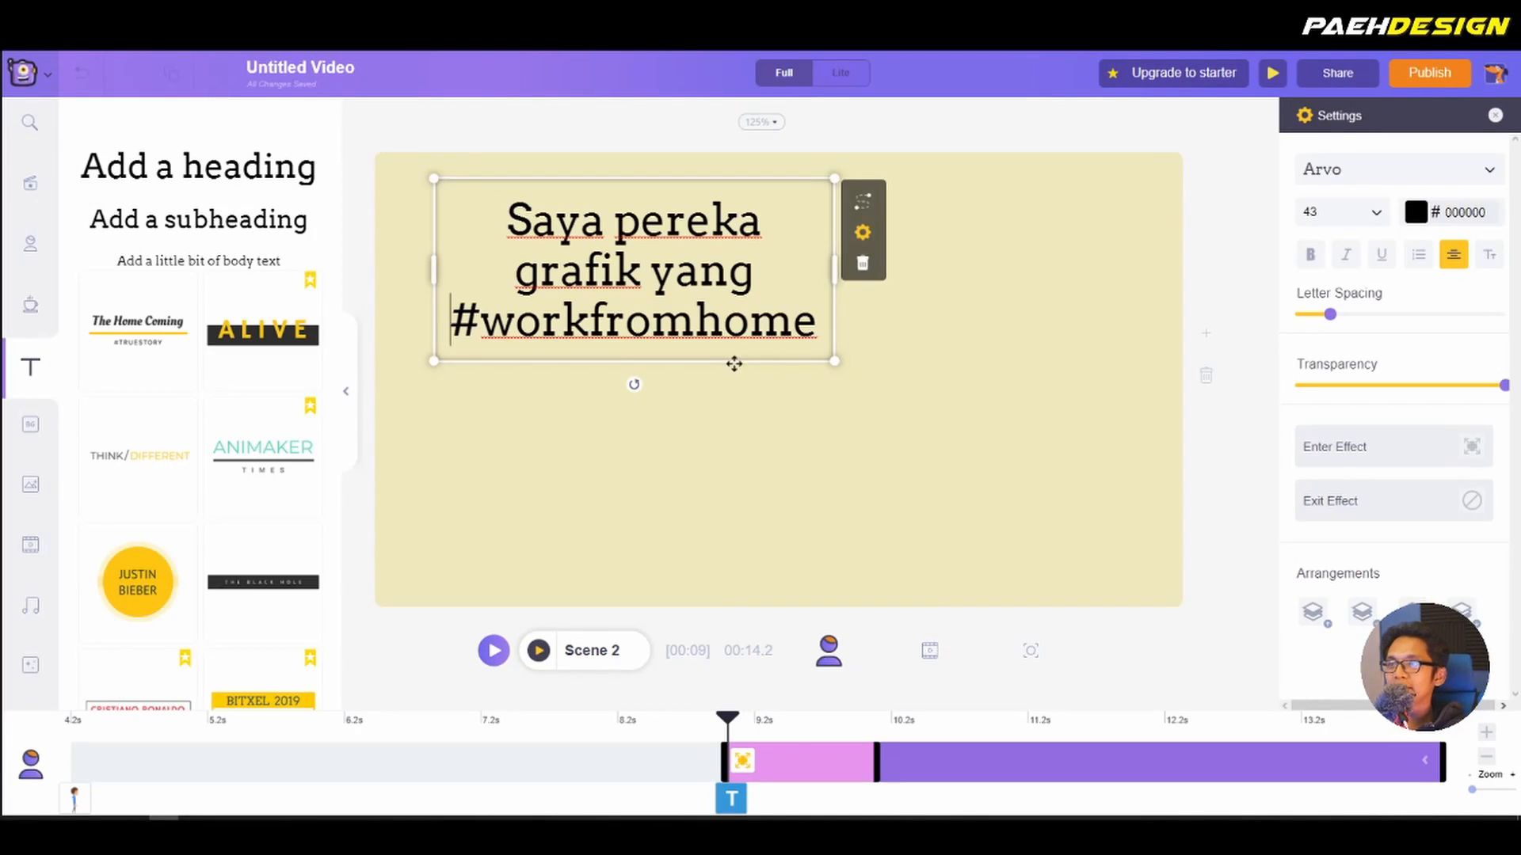
drag(734, 363, 741, 365)
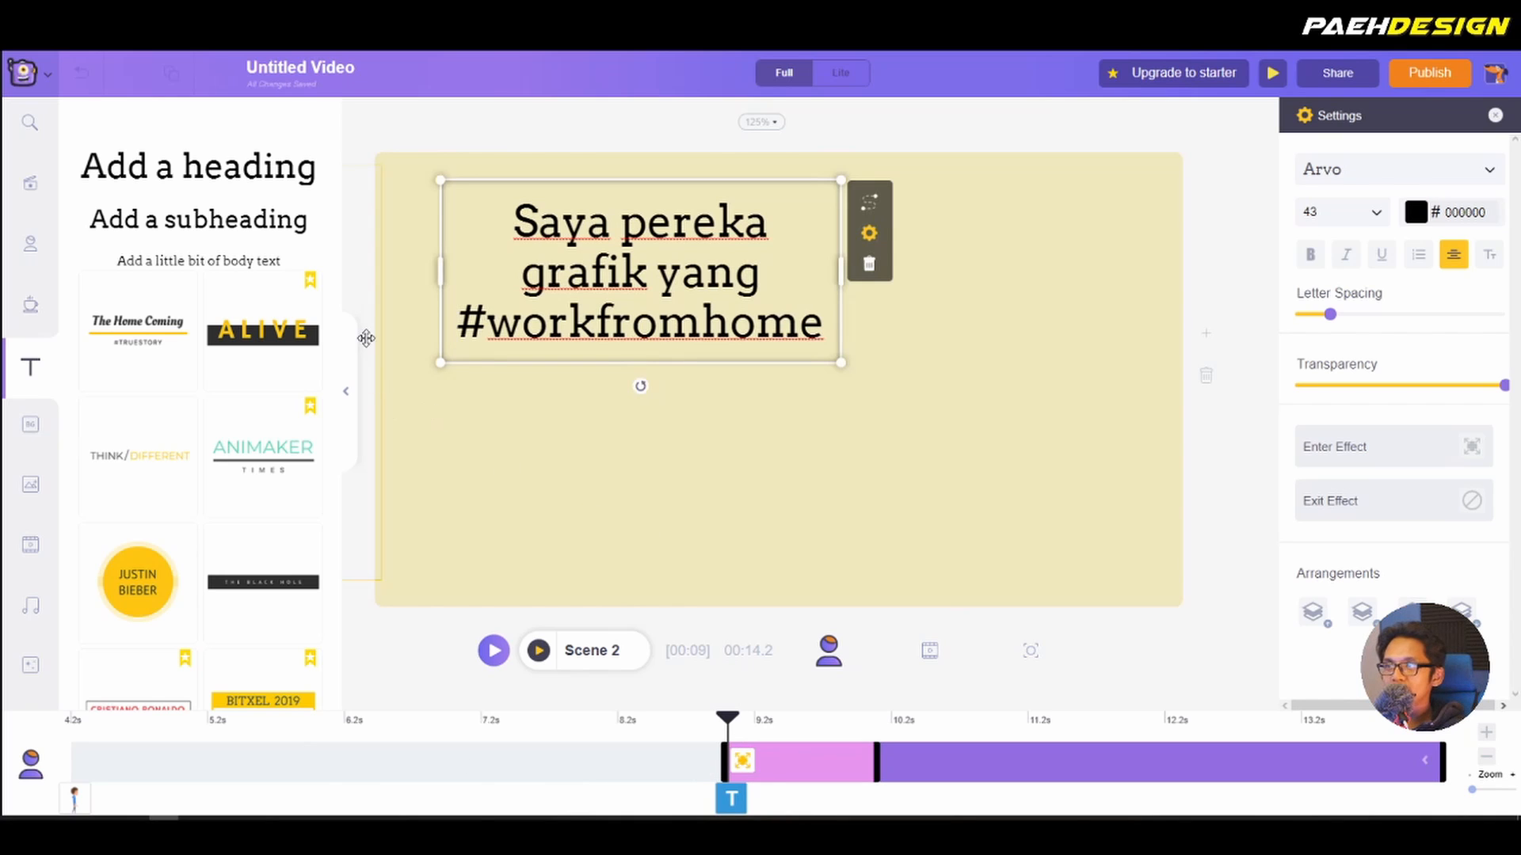
click(896, 516)
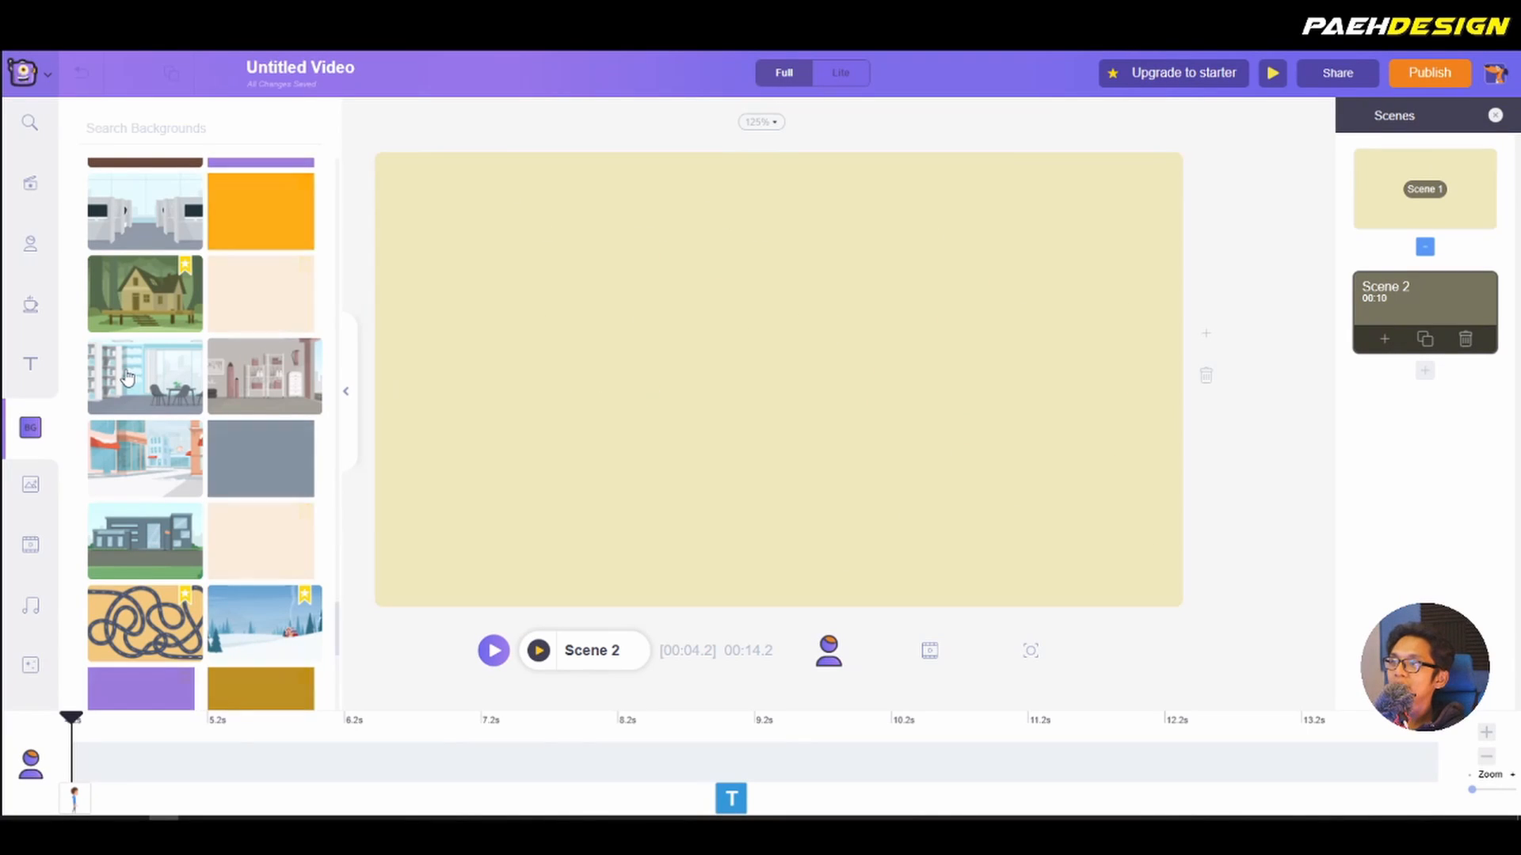
Step: Set Scene 2's background to the living room with stairs and a blue sofa, and preview the scene
scroll(168, 385, down, 5)
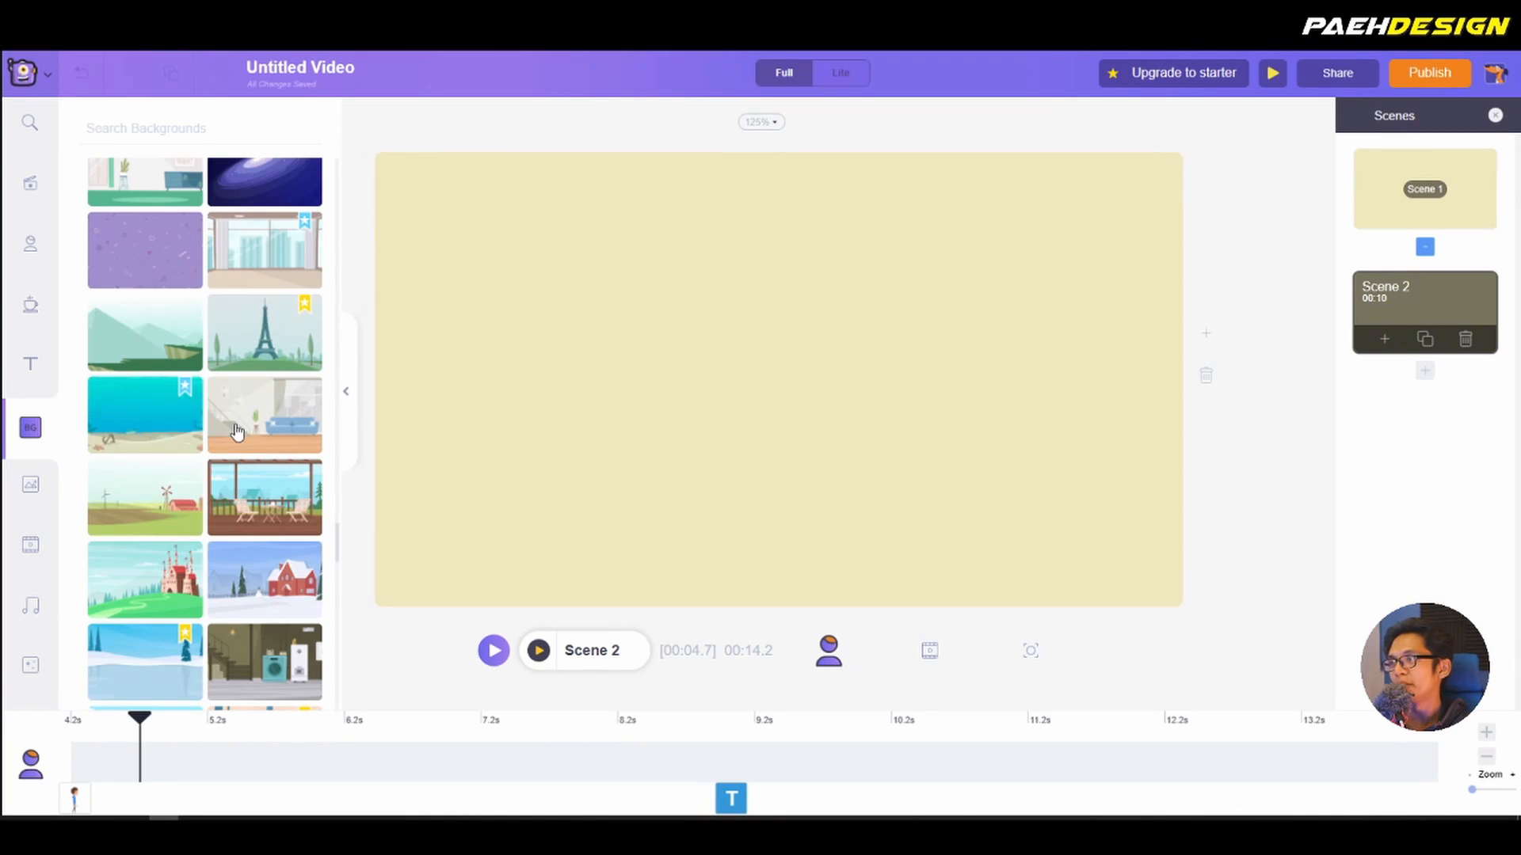
click(539, 650)
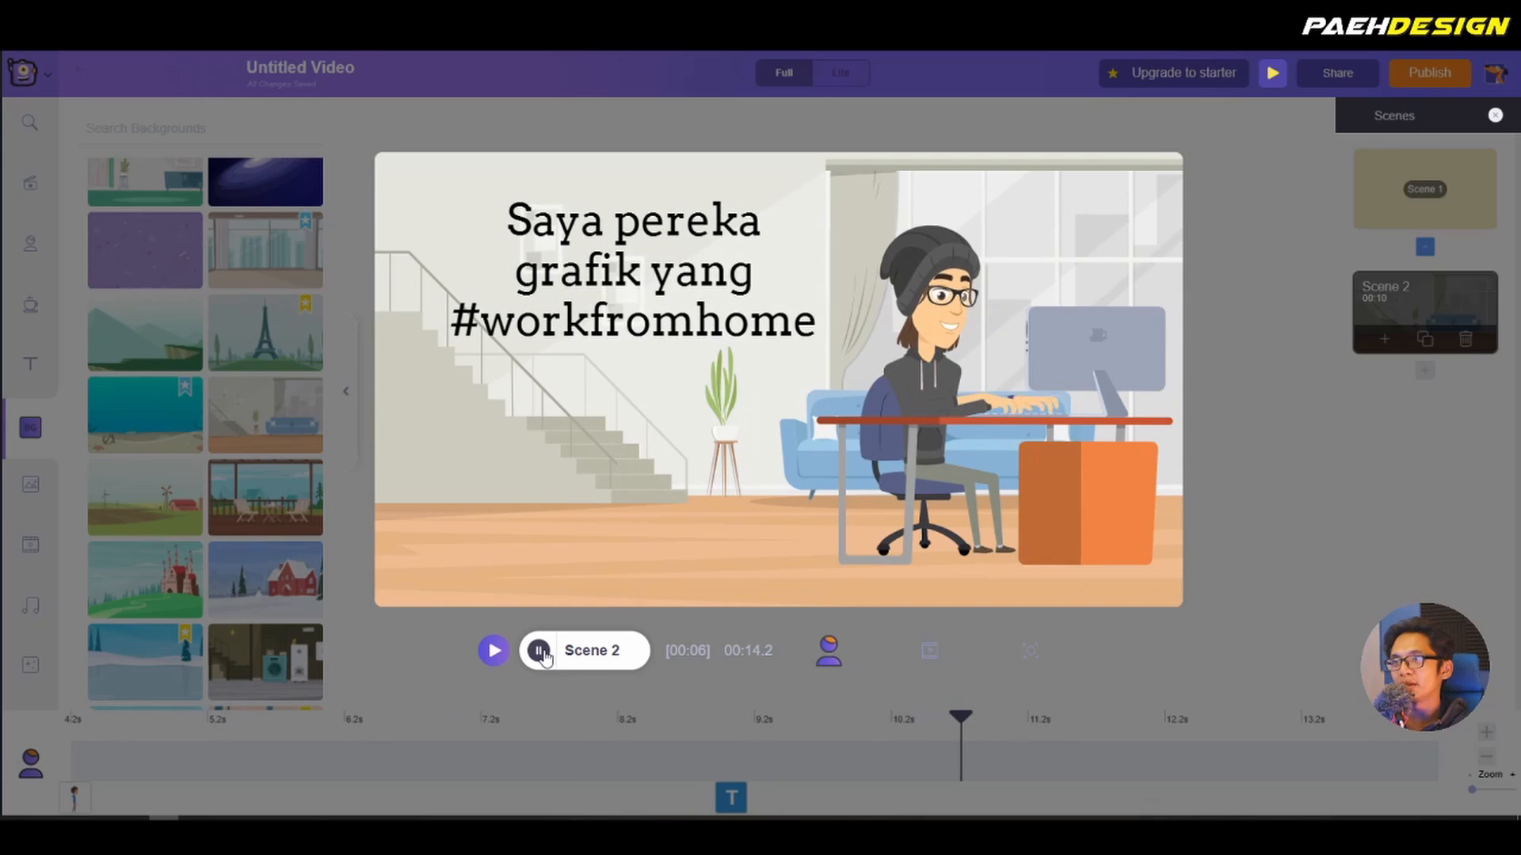
click(542, 652)
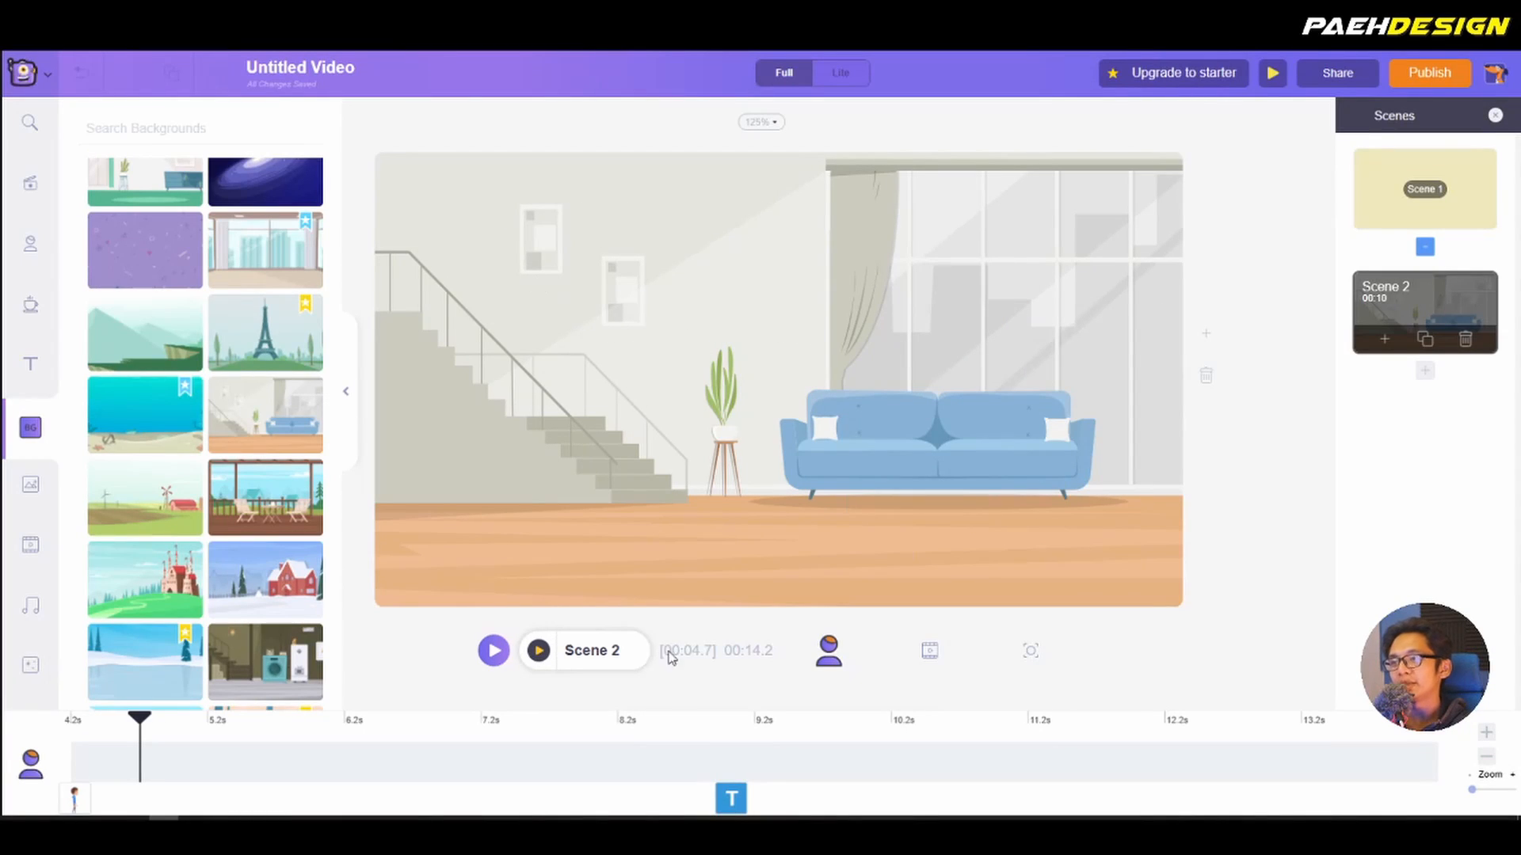
Step: Scrub Scene 2 to about 9 s and recolour the living-room background's walls light grey
click(727, 724)
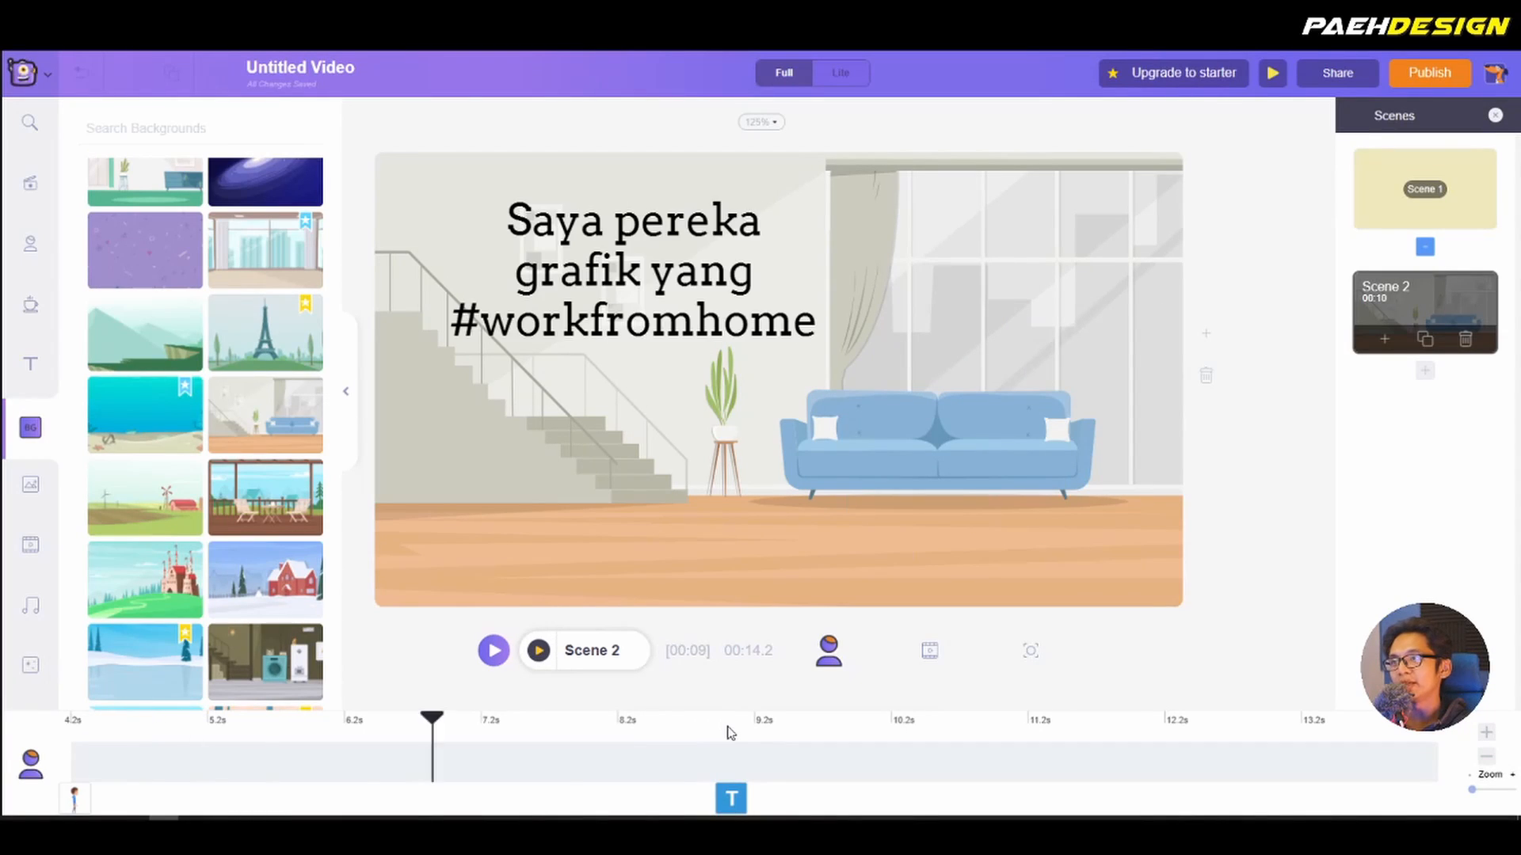
click(1105, 289)
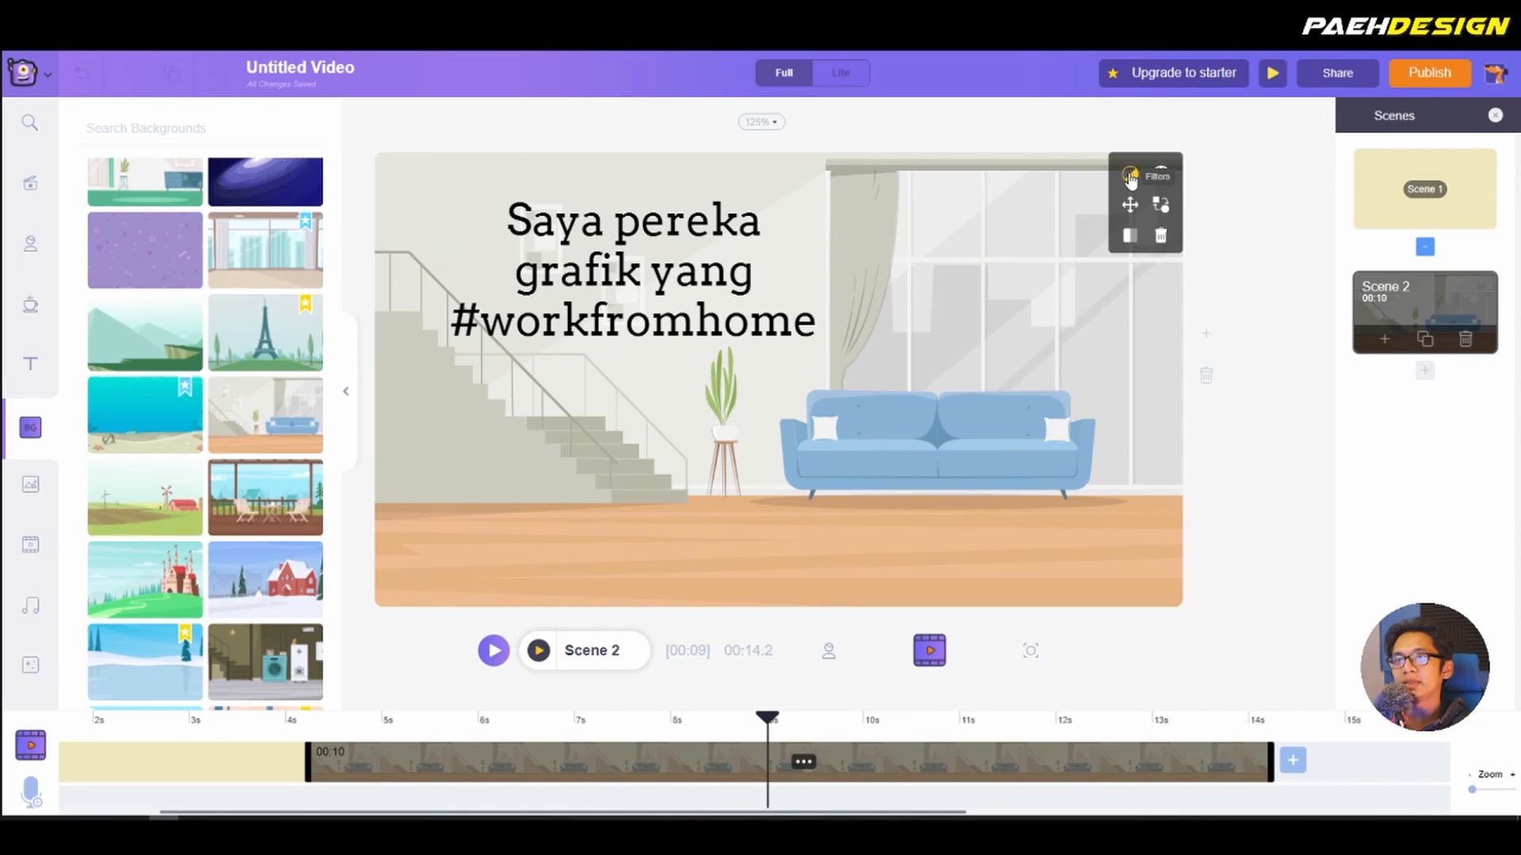
click(1161, 174)
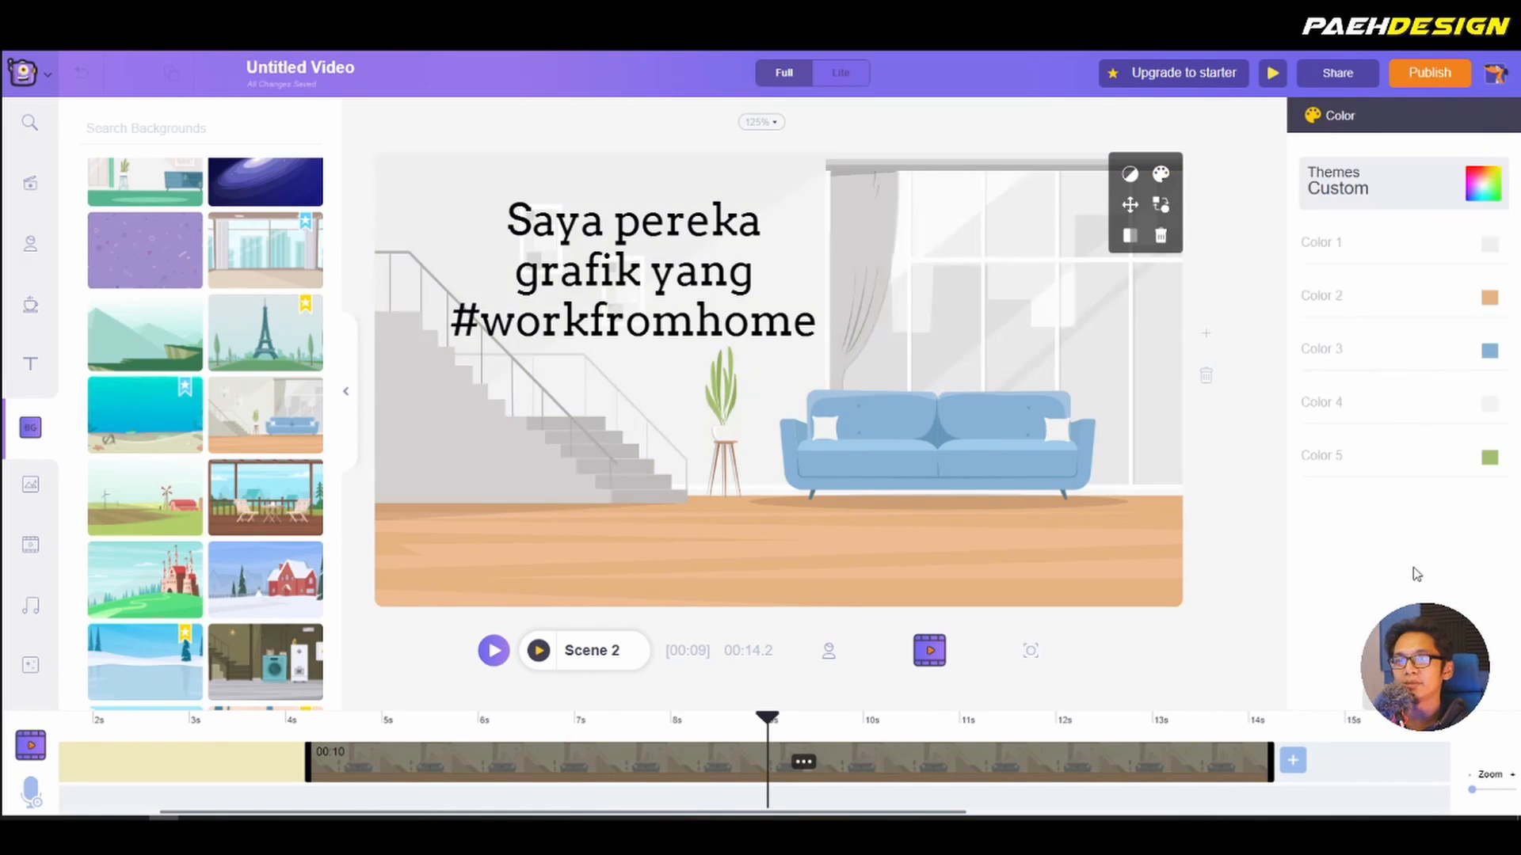
Step: Apply a slight blur to the living-room background through its advanced filter effects, and preview Scene 2
click(1129, 173)
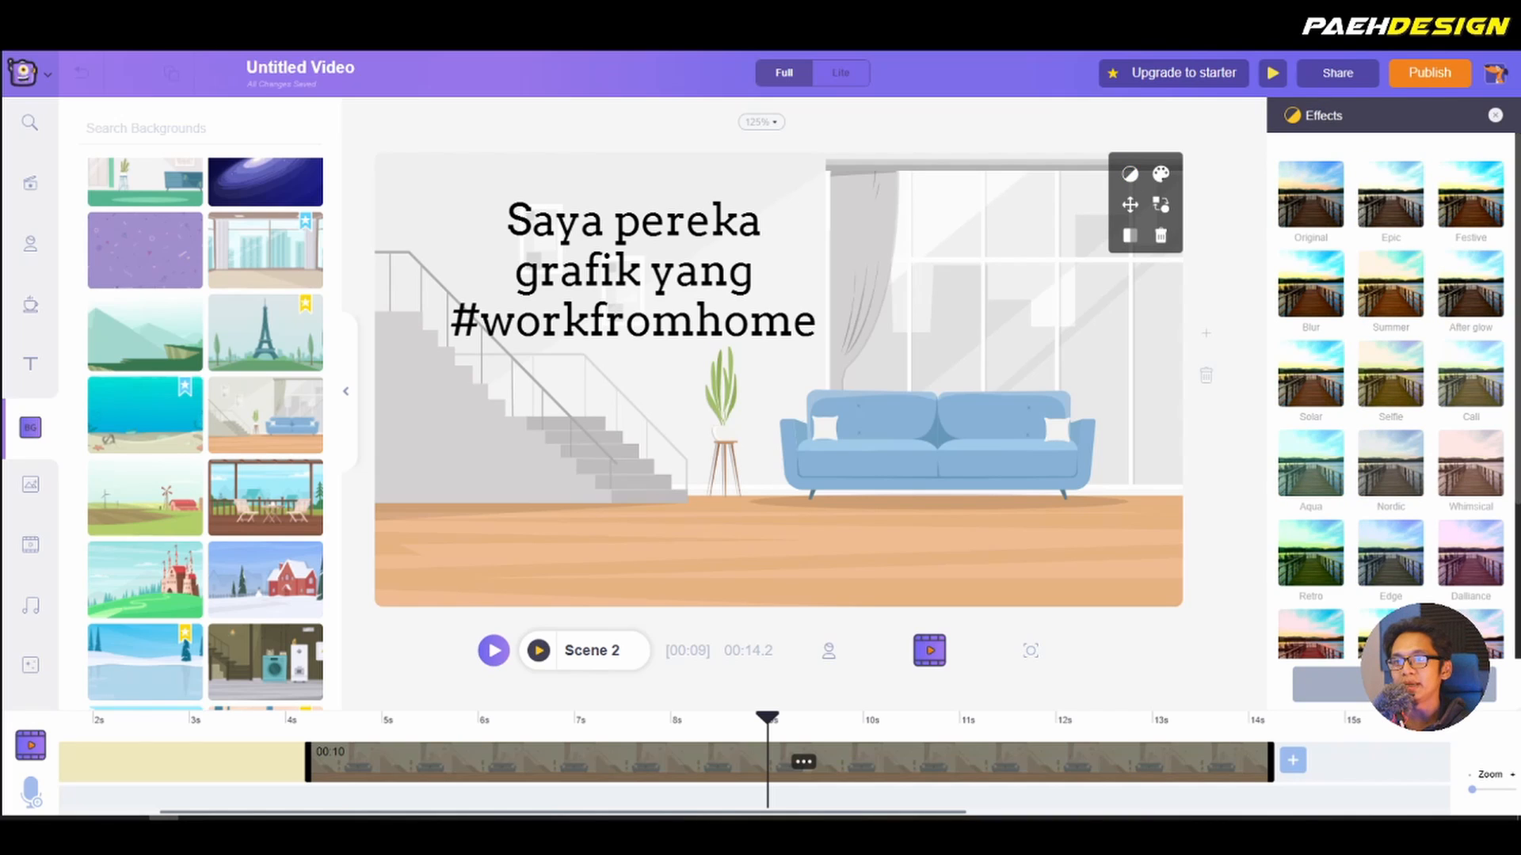
click(1394, 684)
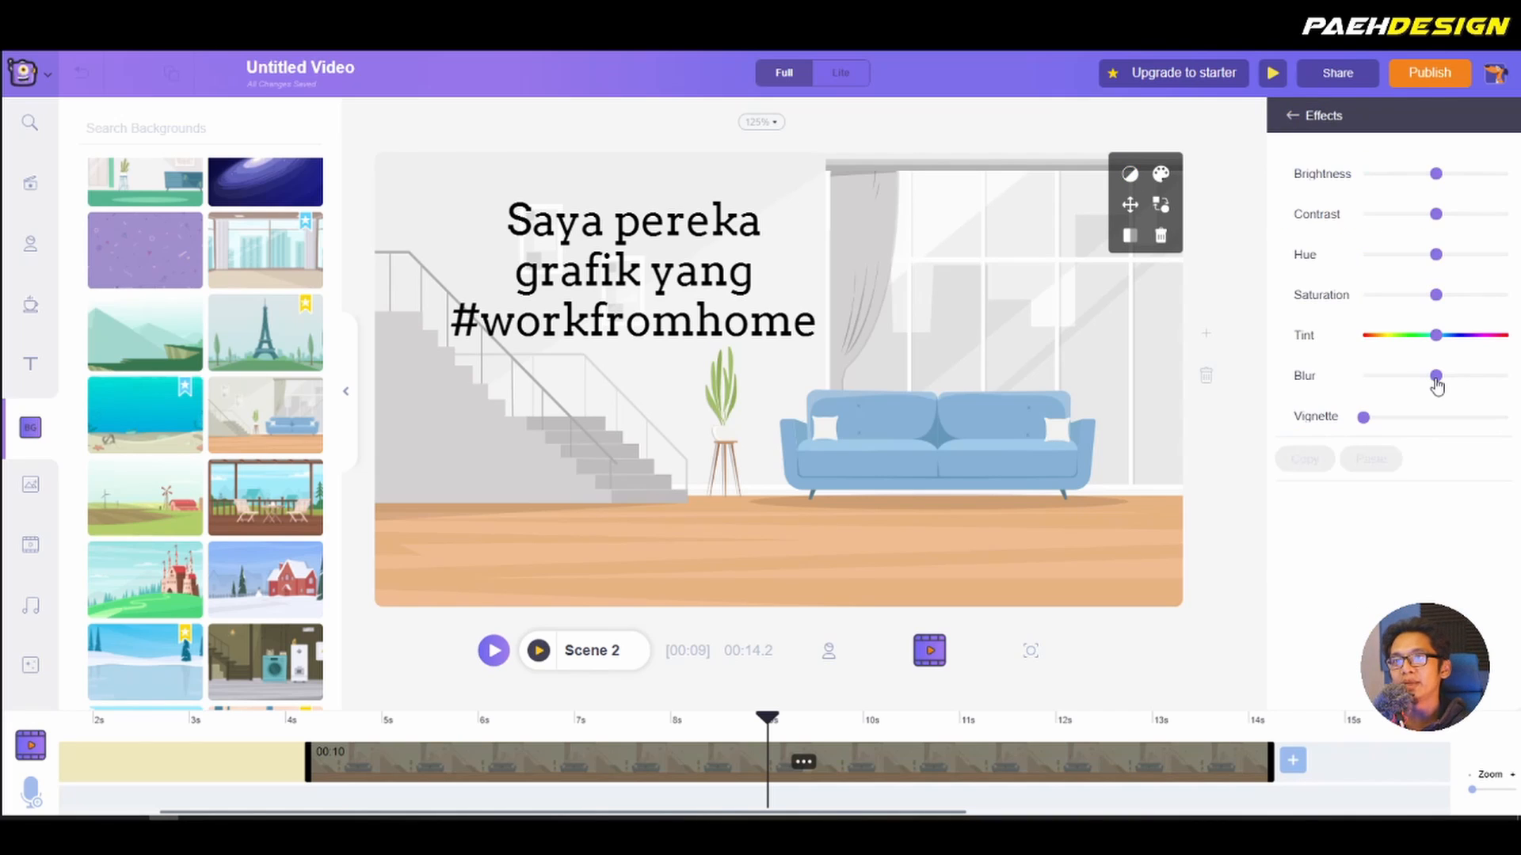
drag(1436, 380, 1443, 377)
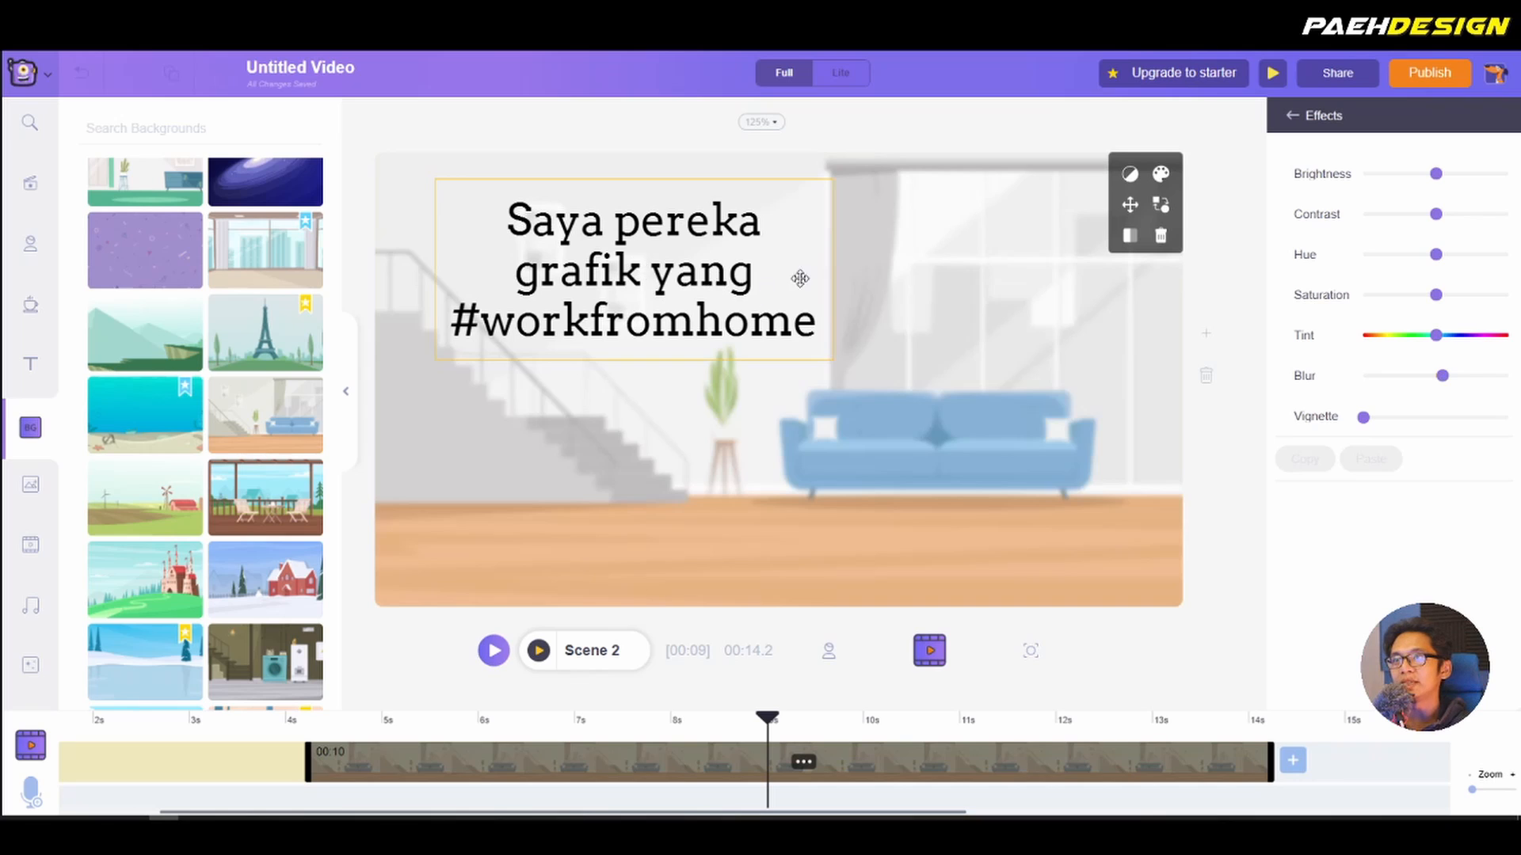
click(539, 650)
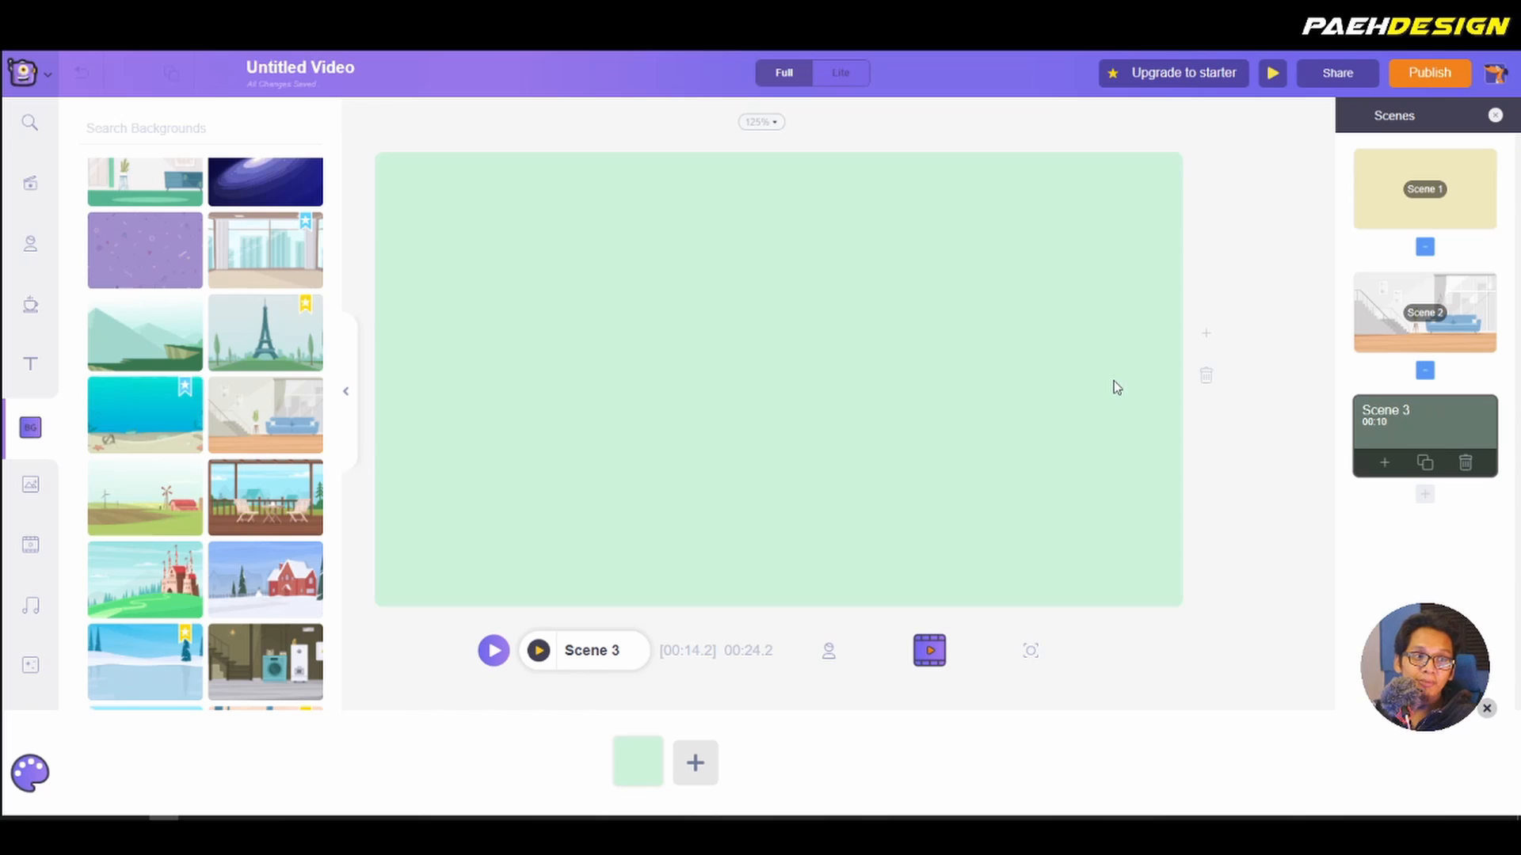
Step: Place the custom beanie-and-hoodie character in Scene 3 and enlarge it on the left half of the canvas
click(32, 247)
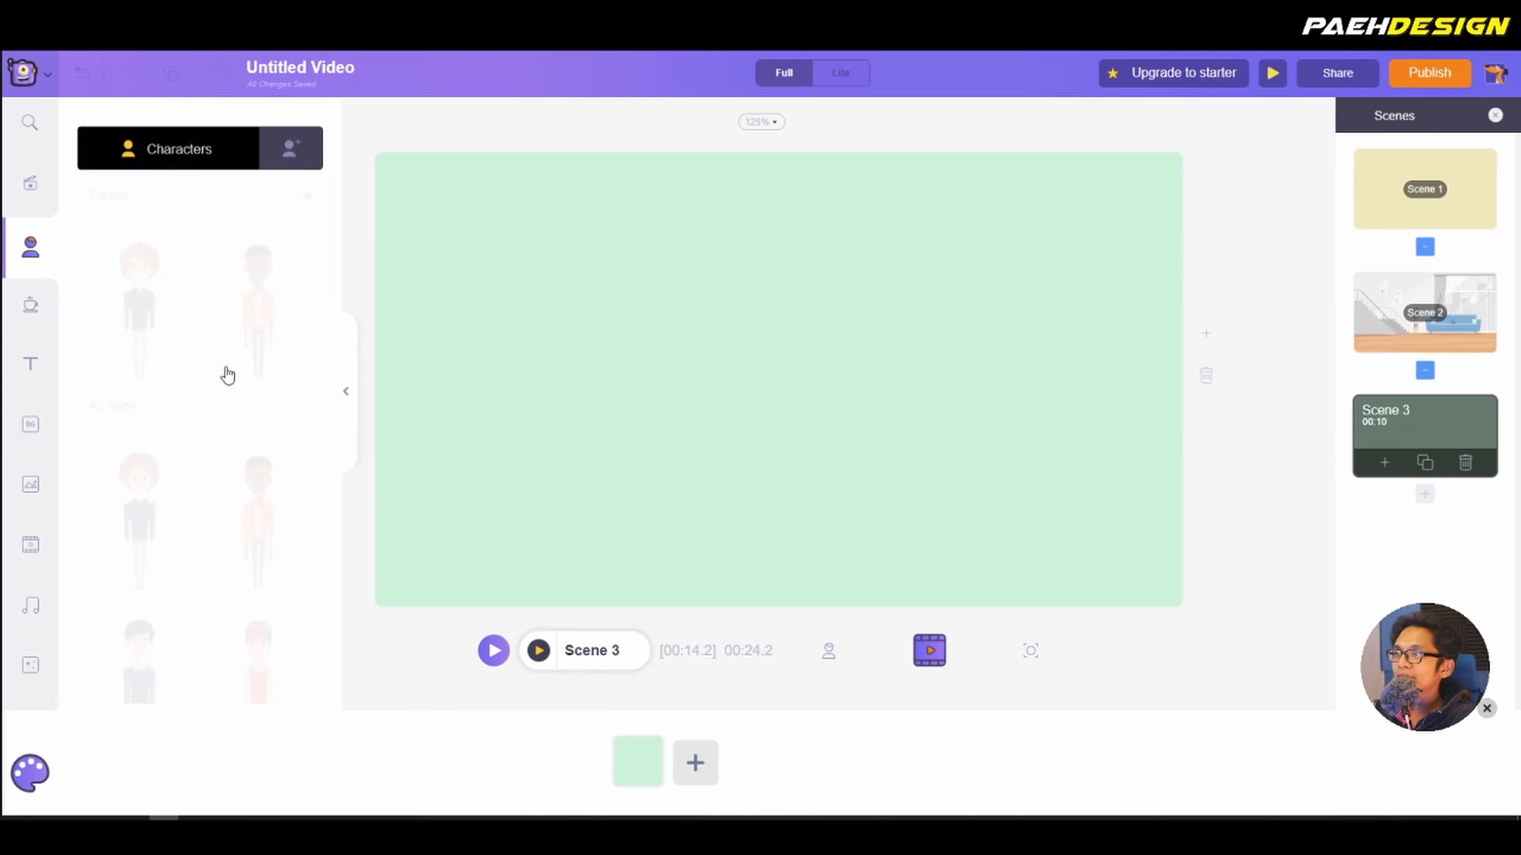
click(153, 326)
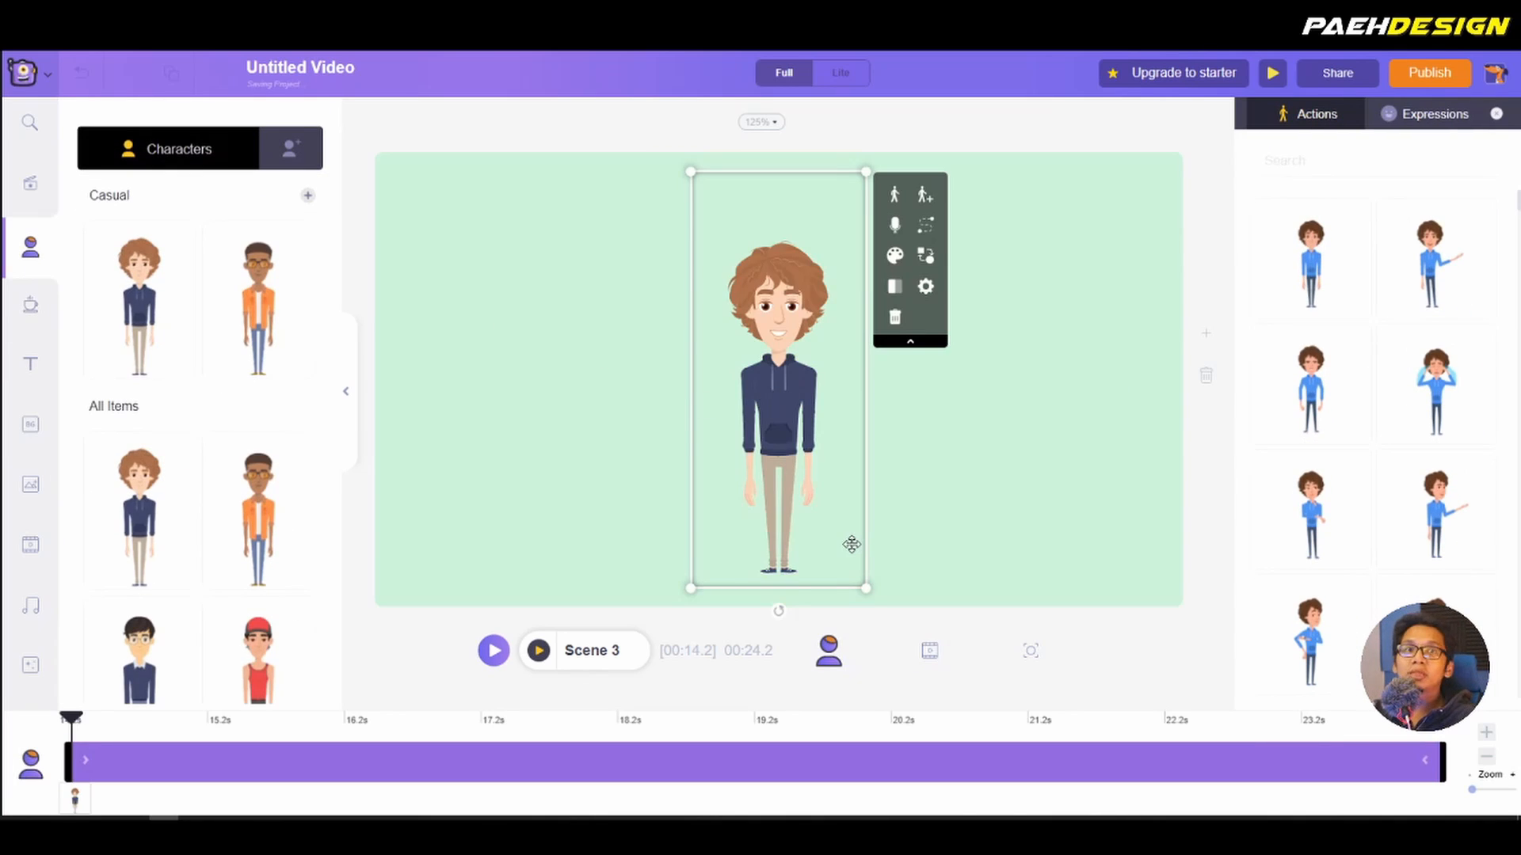
key(Delete)
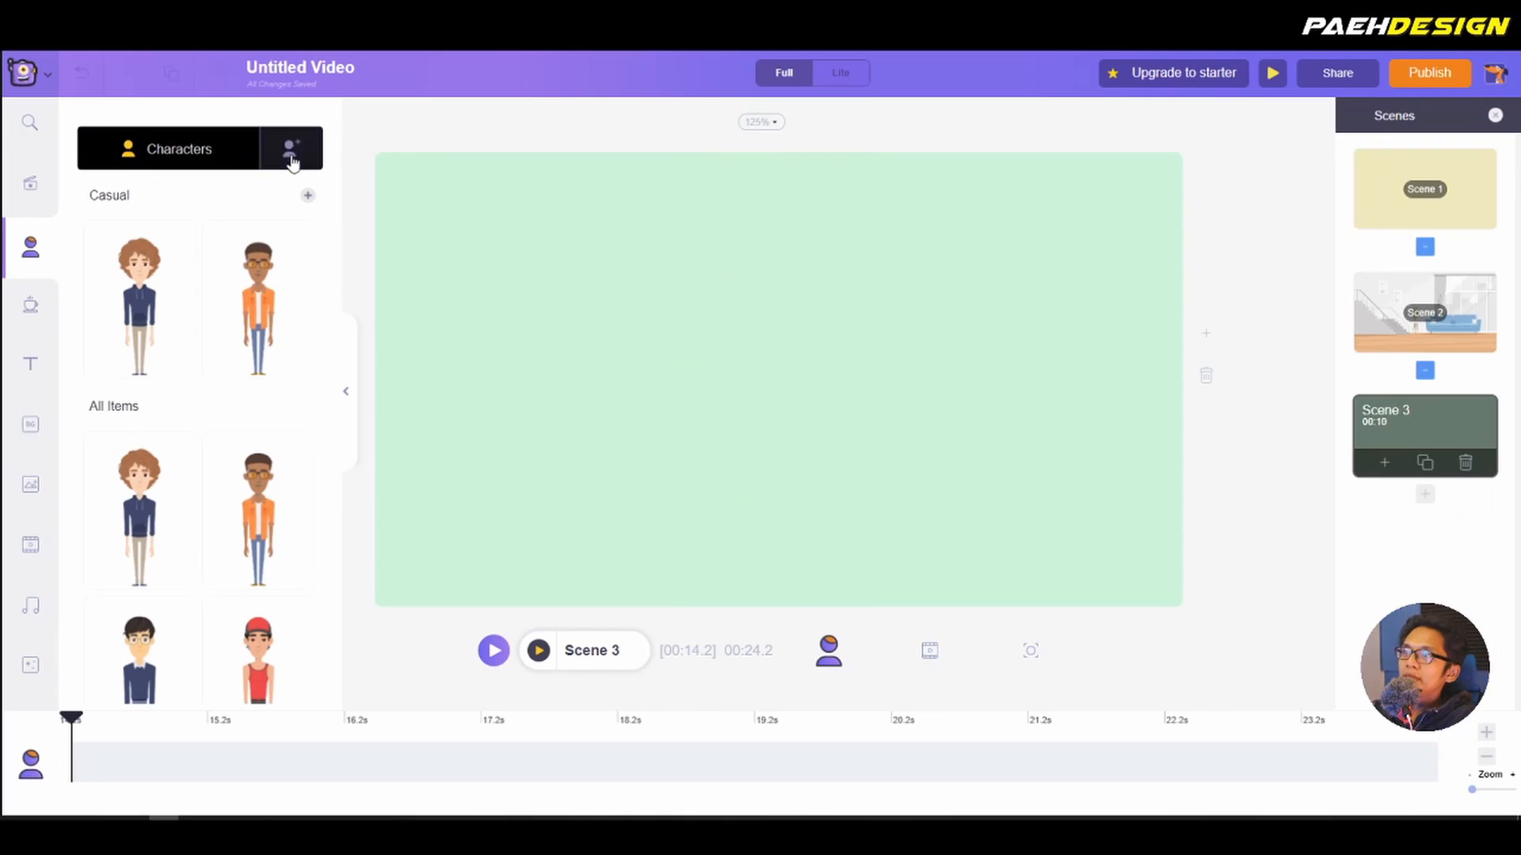
click(291, 149)
click(183, 346)
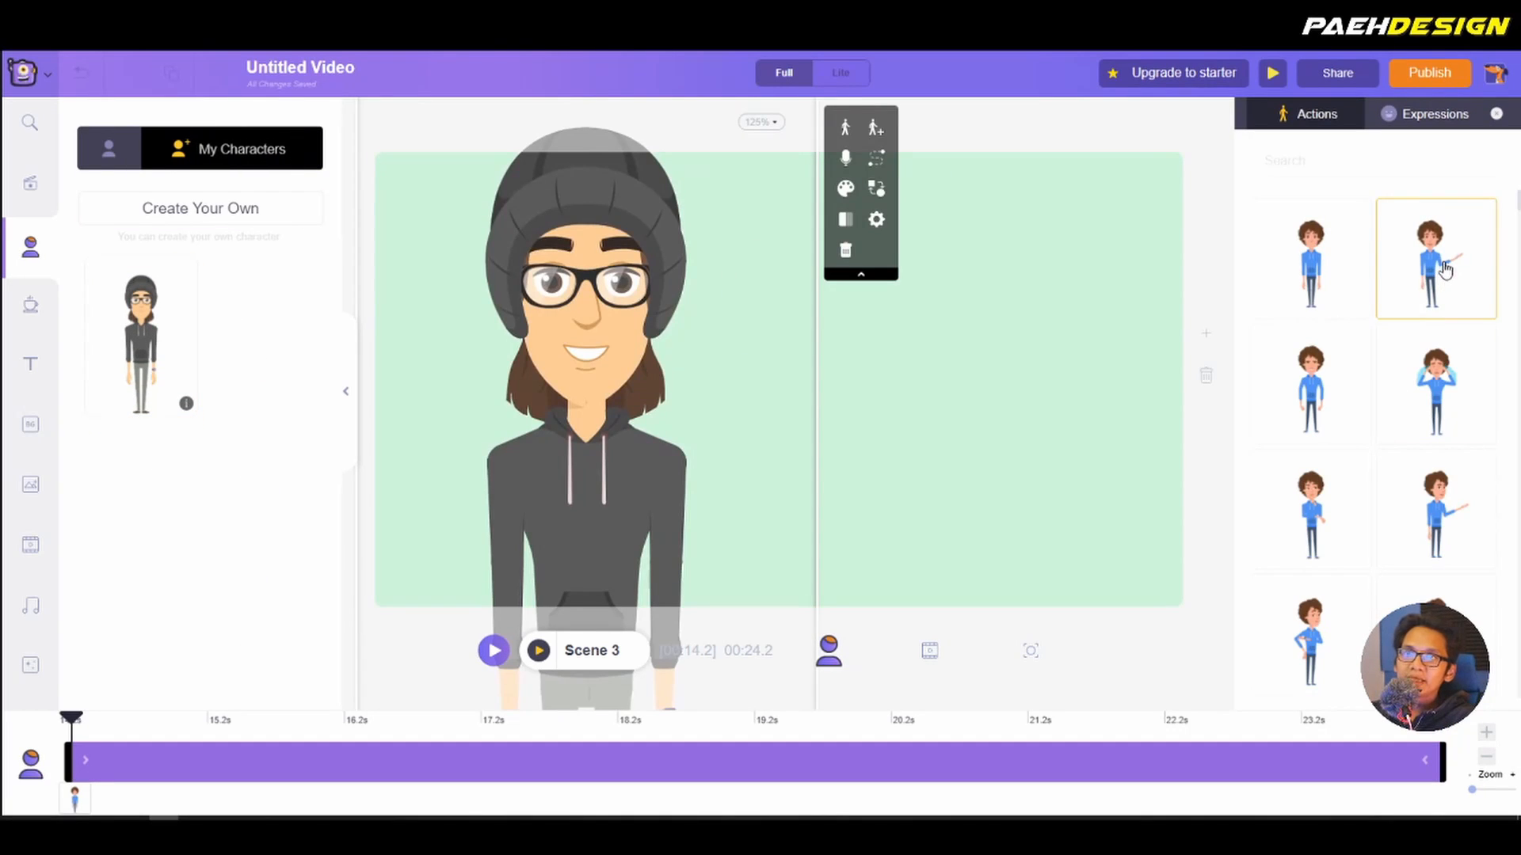
Step: Set the Scene 3 character's action to gesturing sideways with one open hand, and open its facial expressions
click(1432, 278)
click(1418, 117)
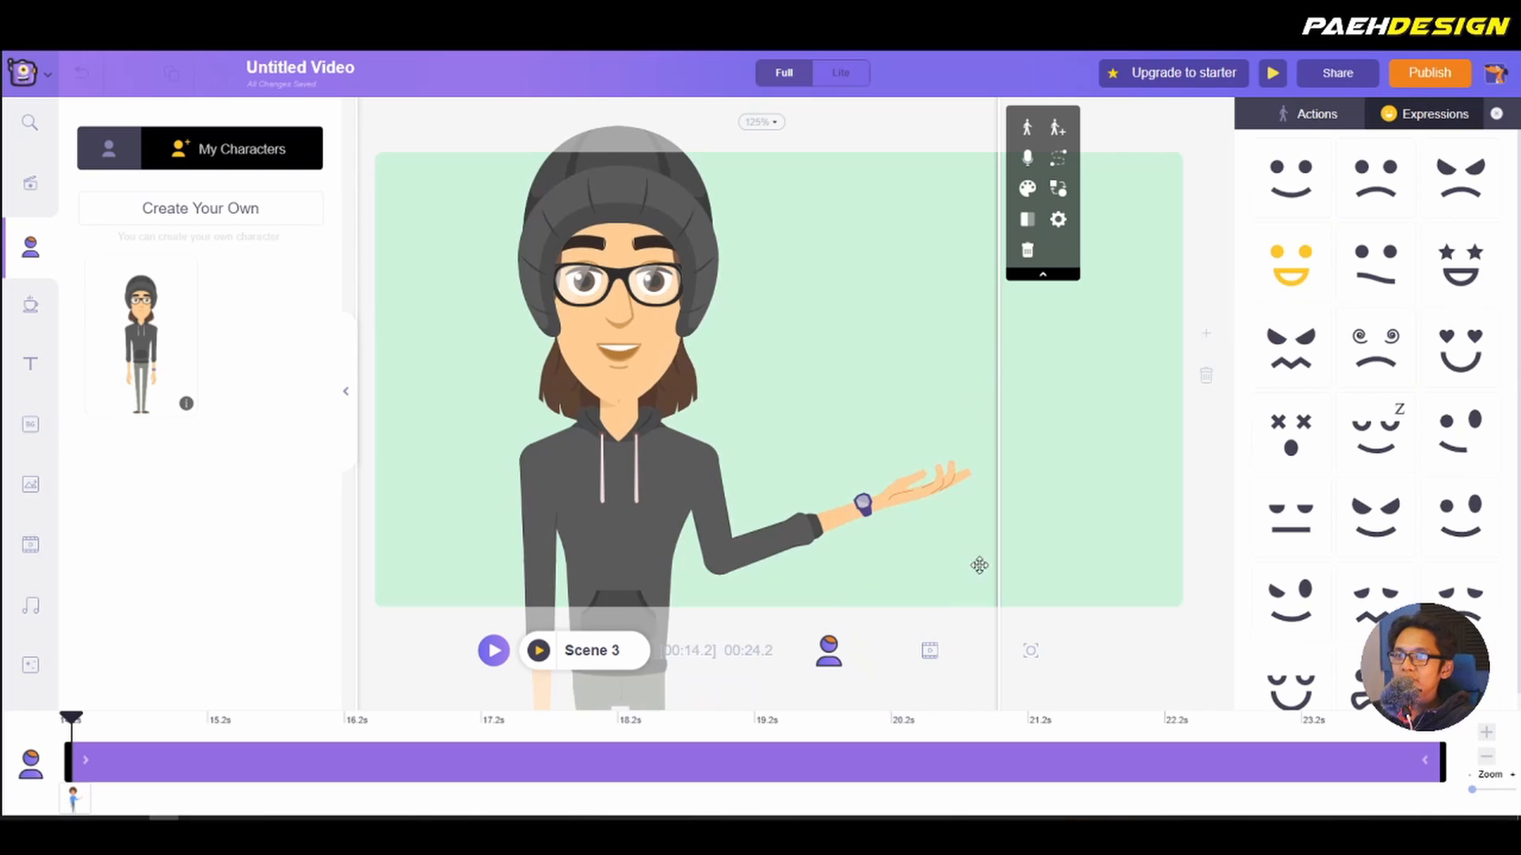
Step: Show the video timeline's voiceover options and open the uploaded audio files through Upload Voiceover
click(931, 654)
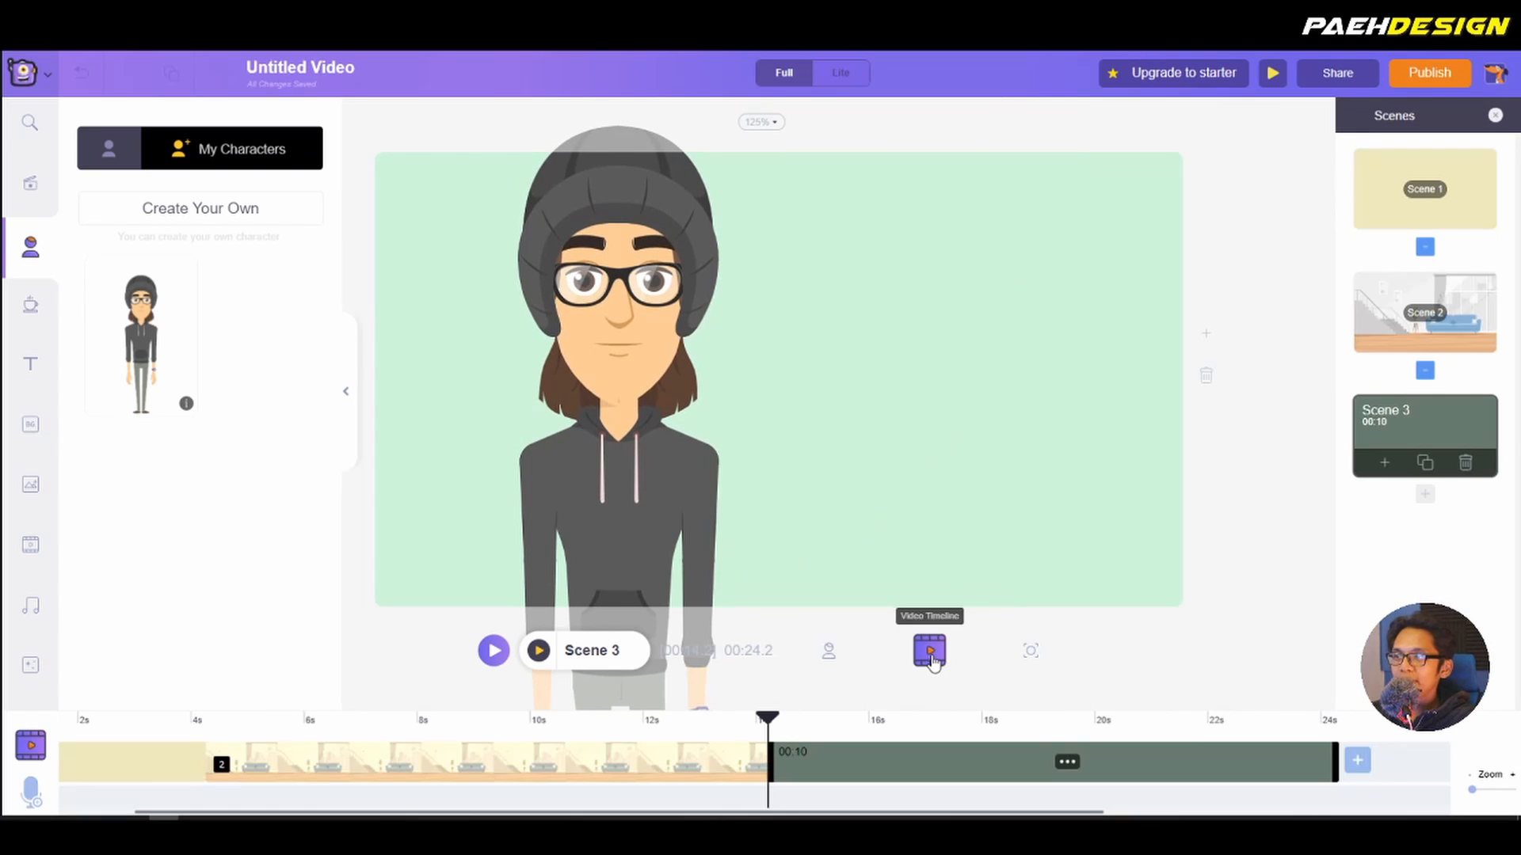
click(29, 794)
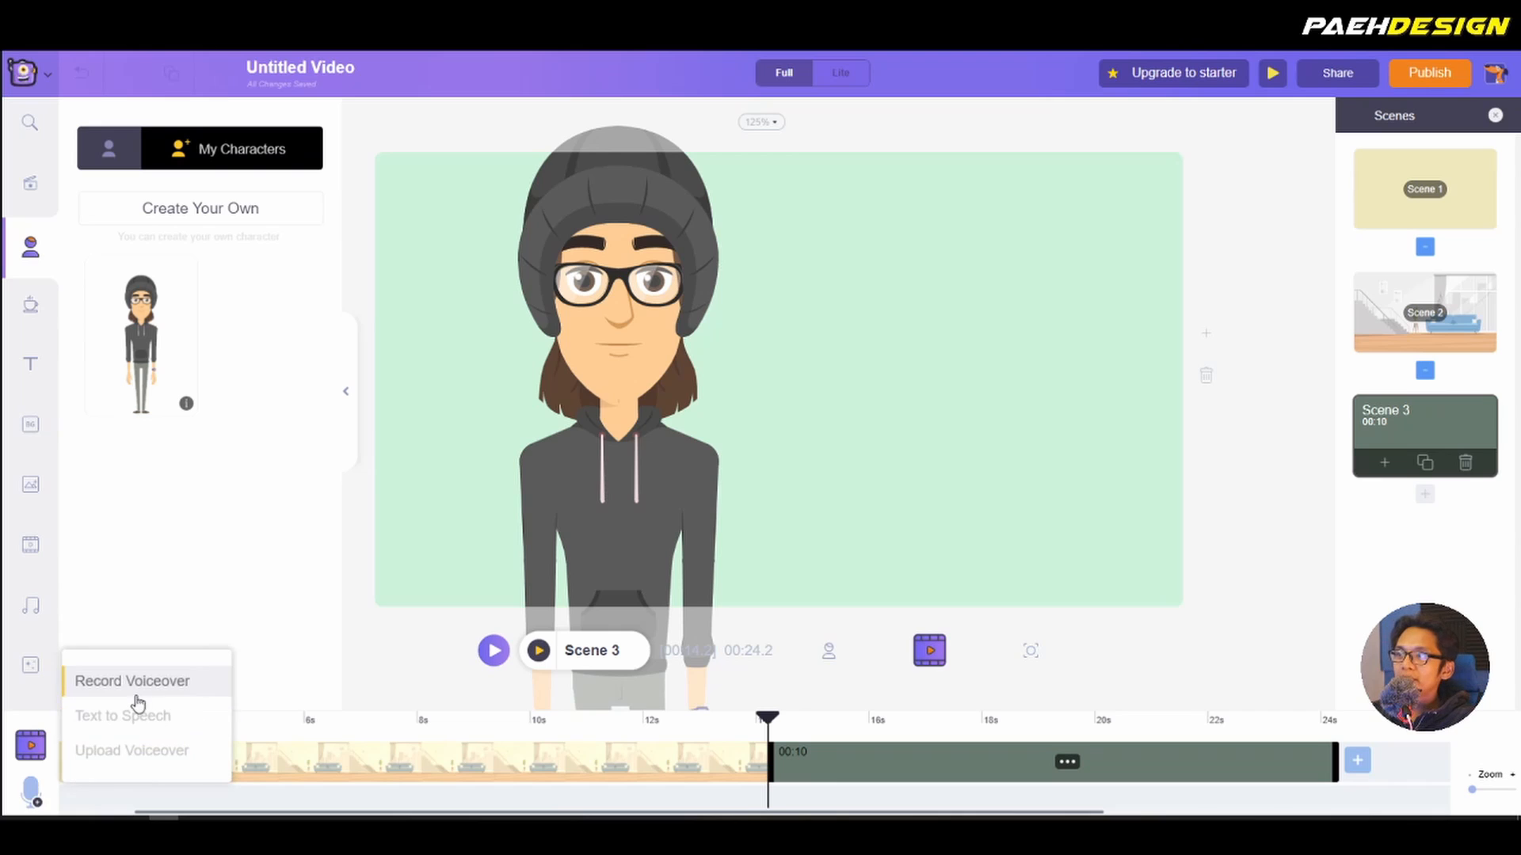
click(150, 758)
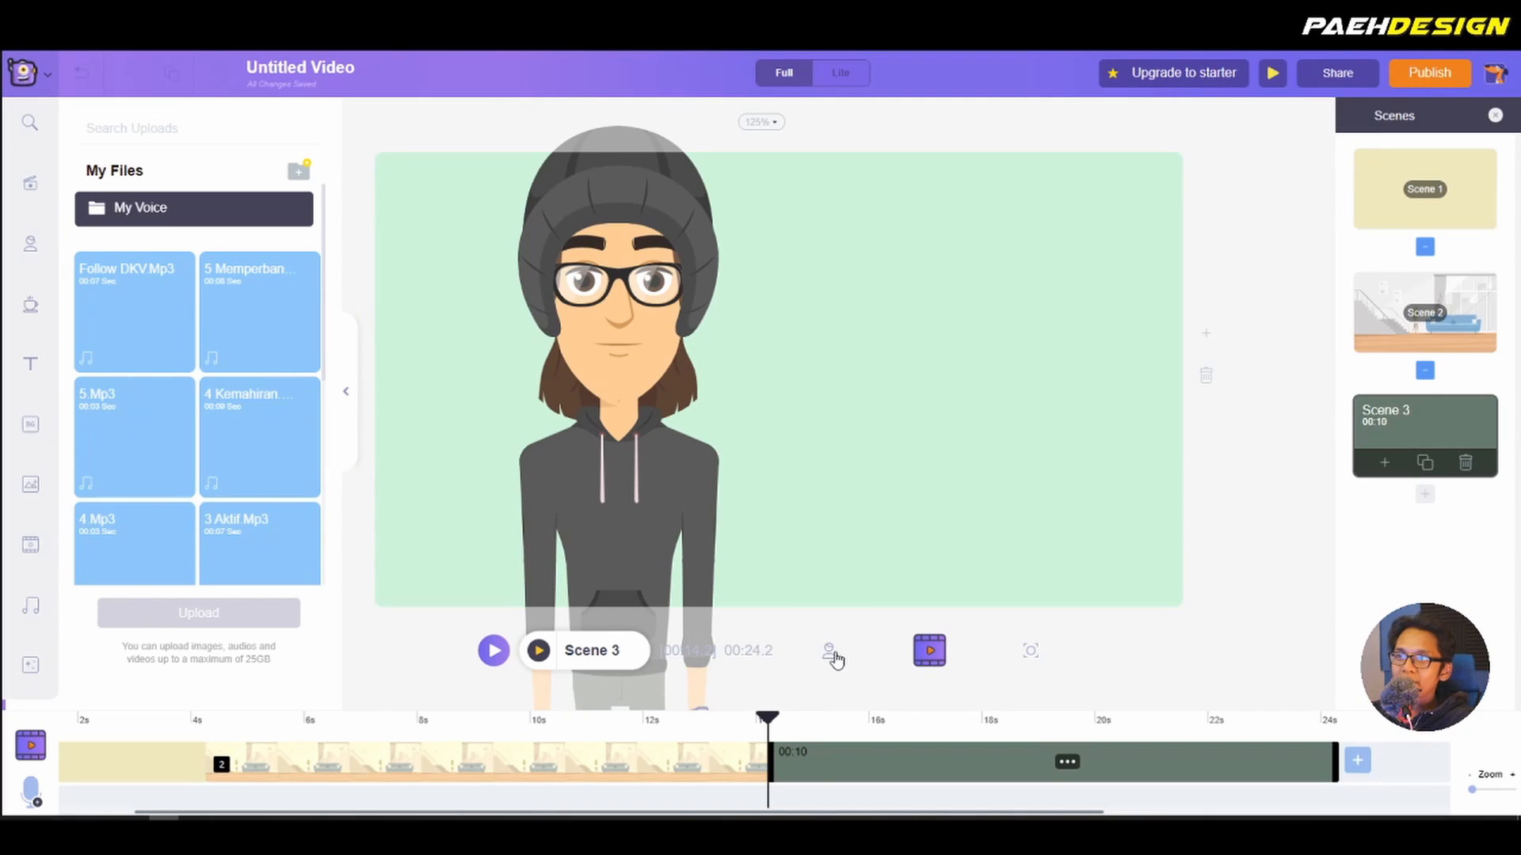
Step: Record a short voice-over for the Scene 3 character and apply it
click(832, 655)
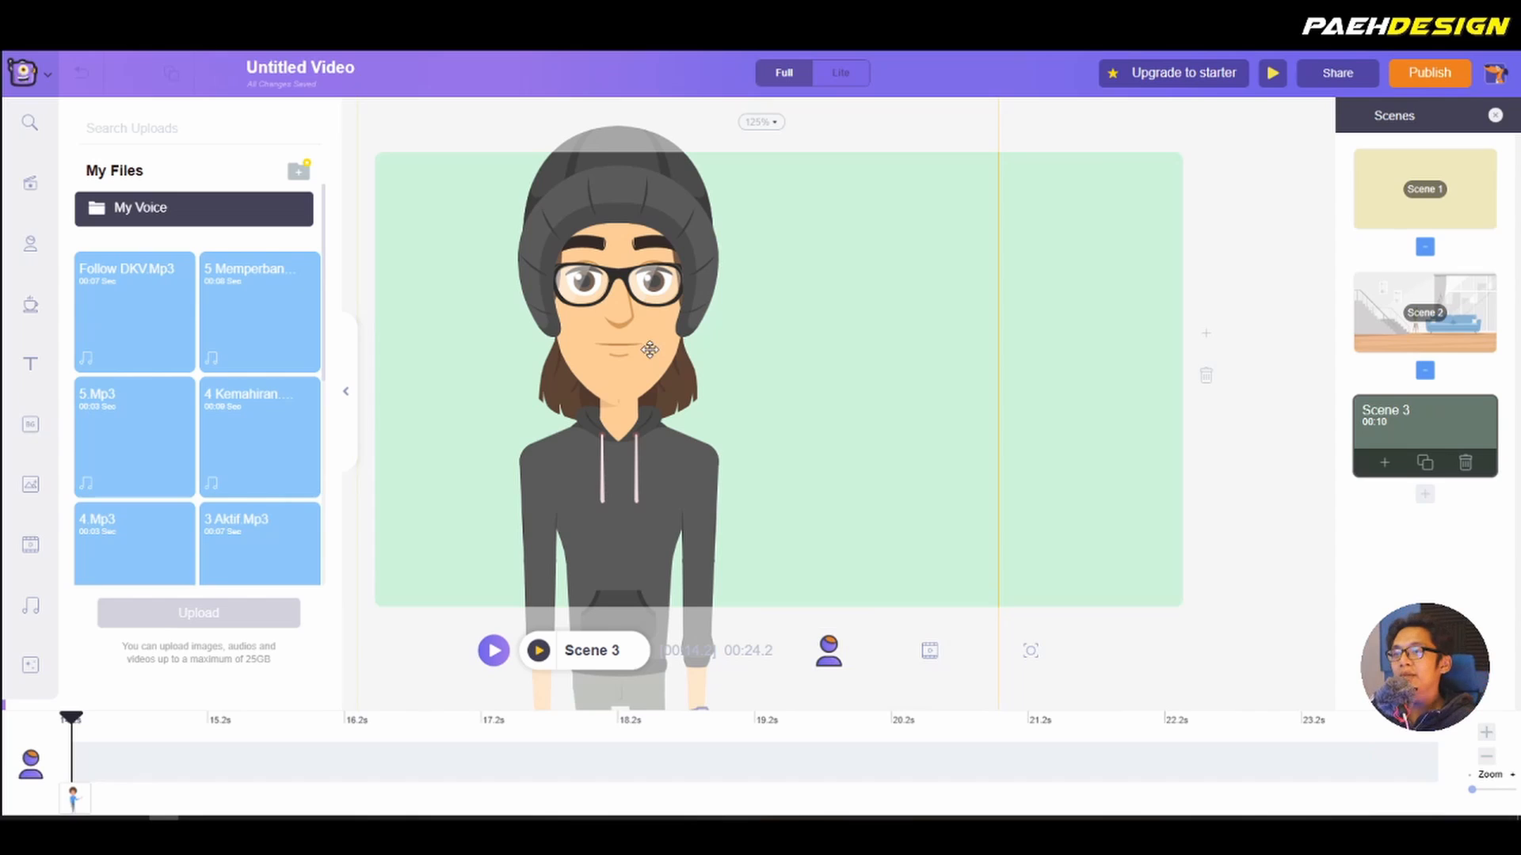
click(649, 350)
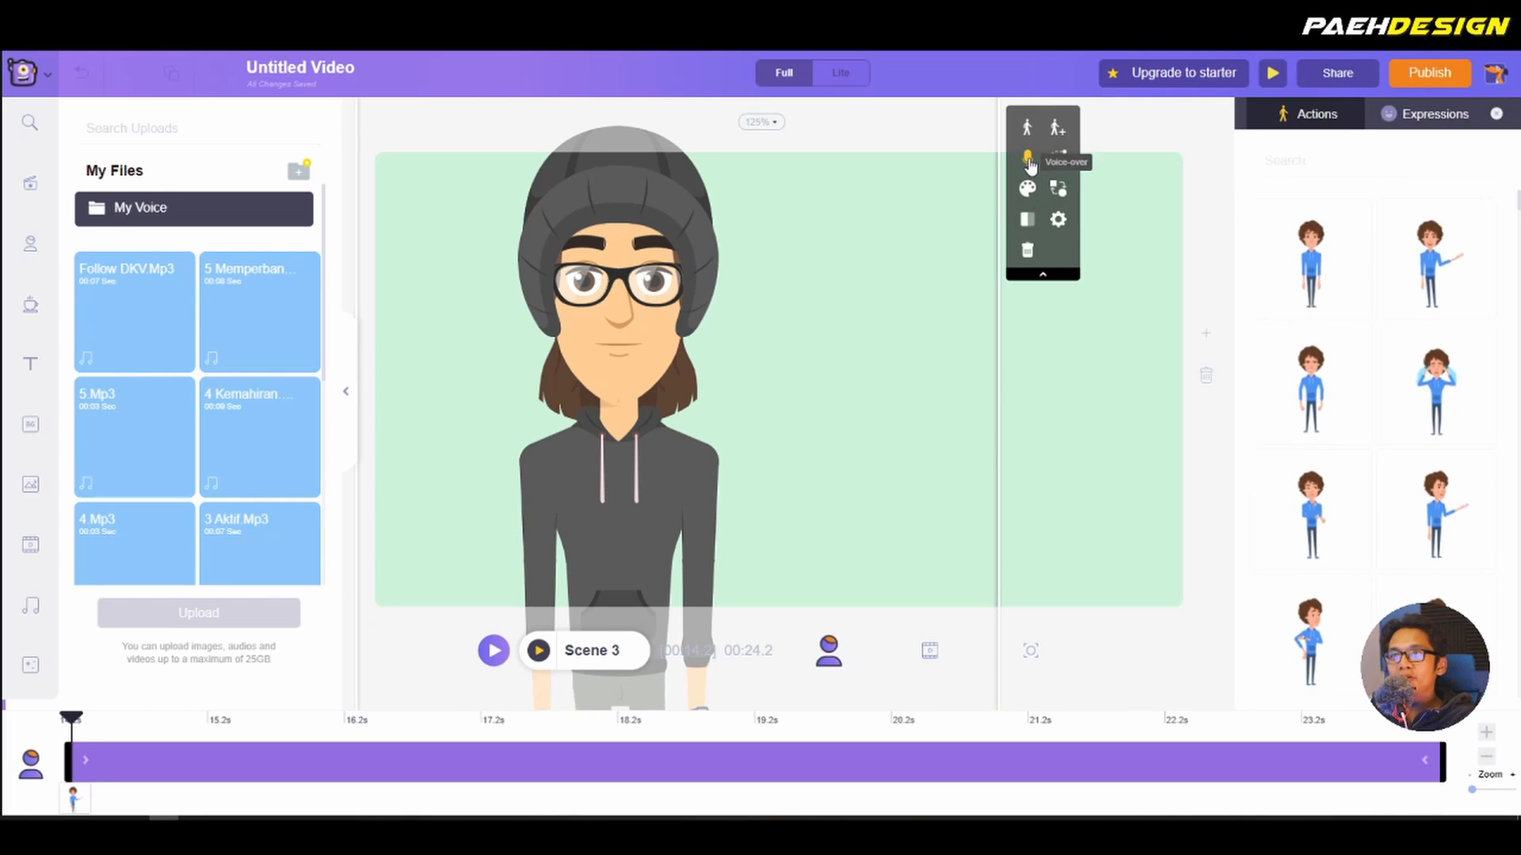
click(1028, 161)
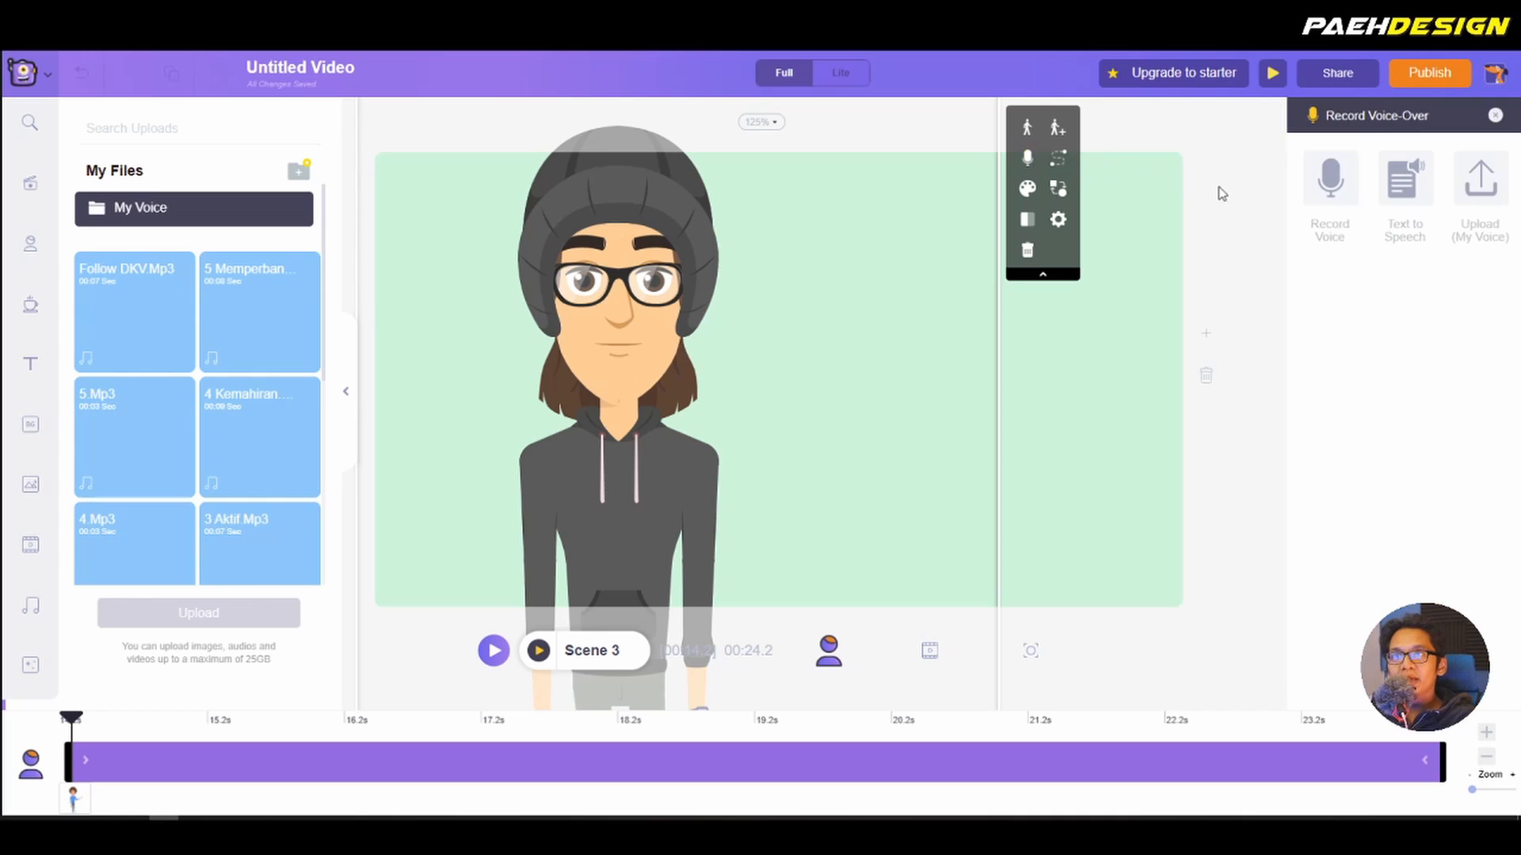
click(1333, 184)
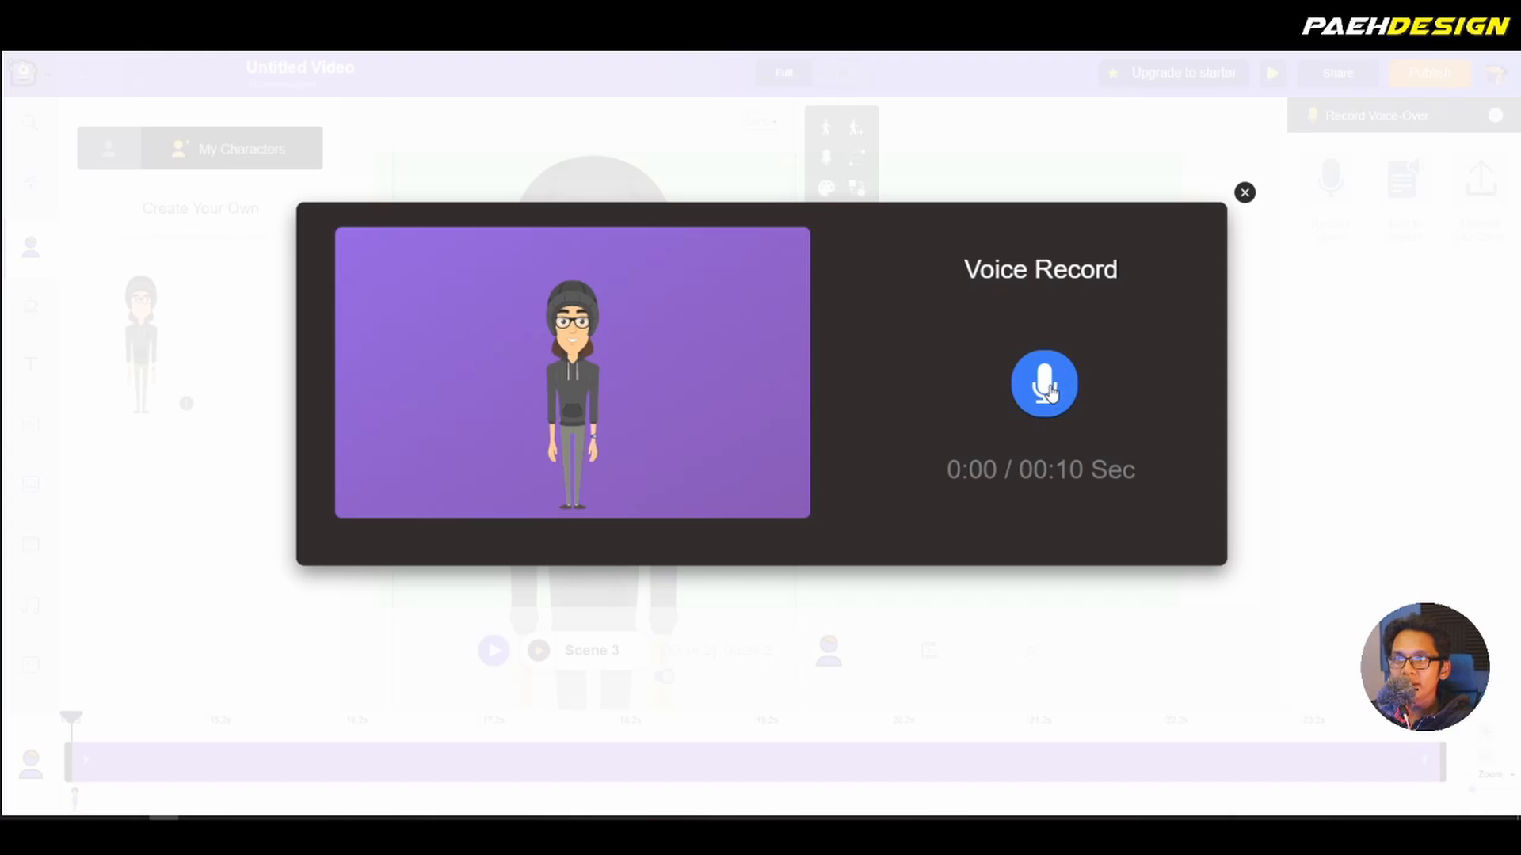
click(1050, 389)
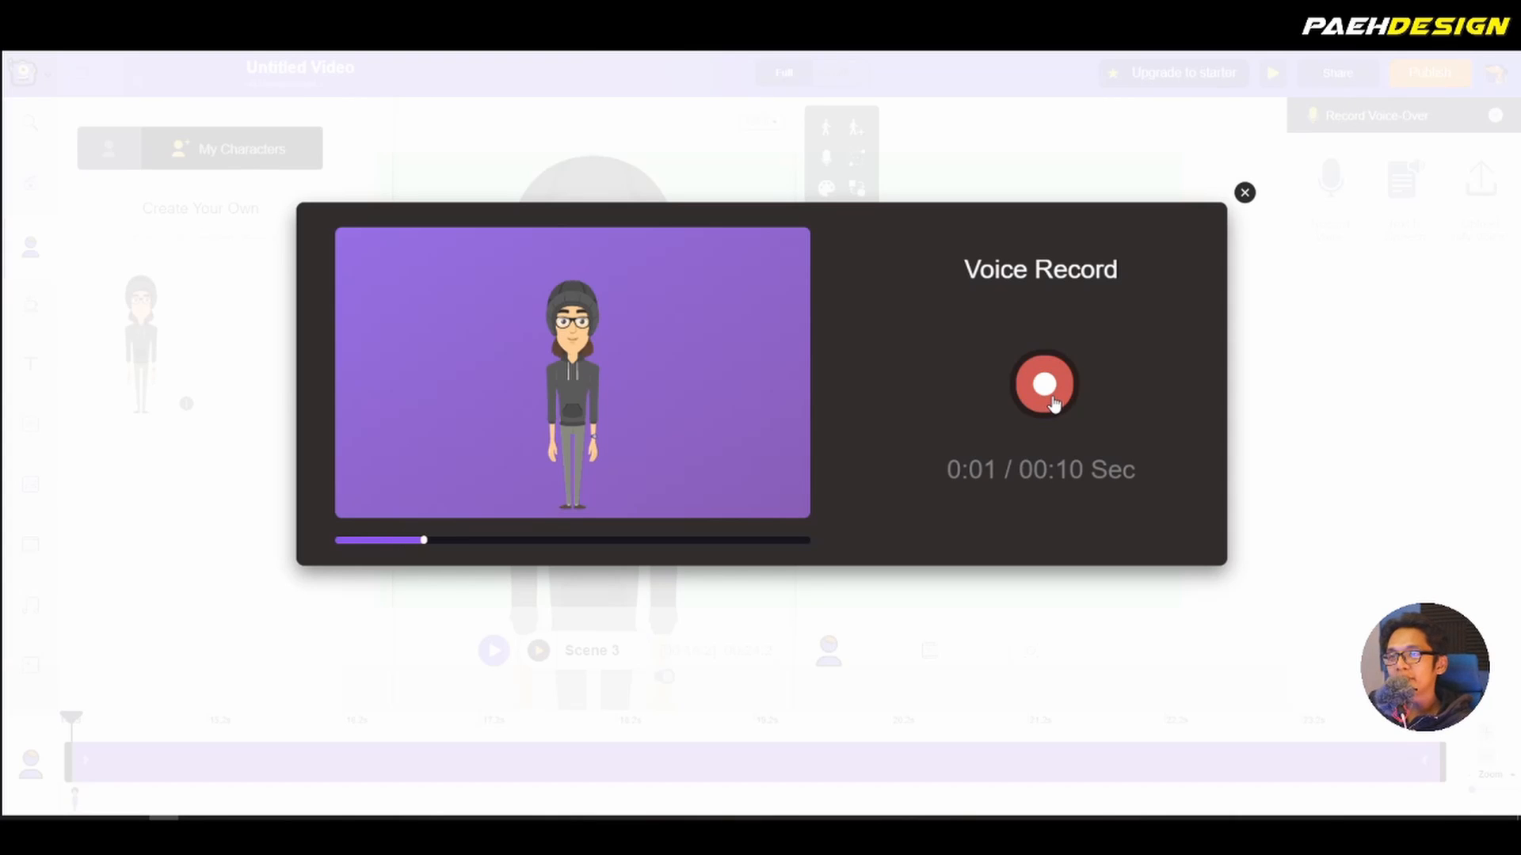
click(1048, 390)
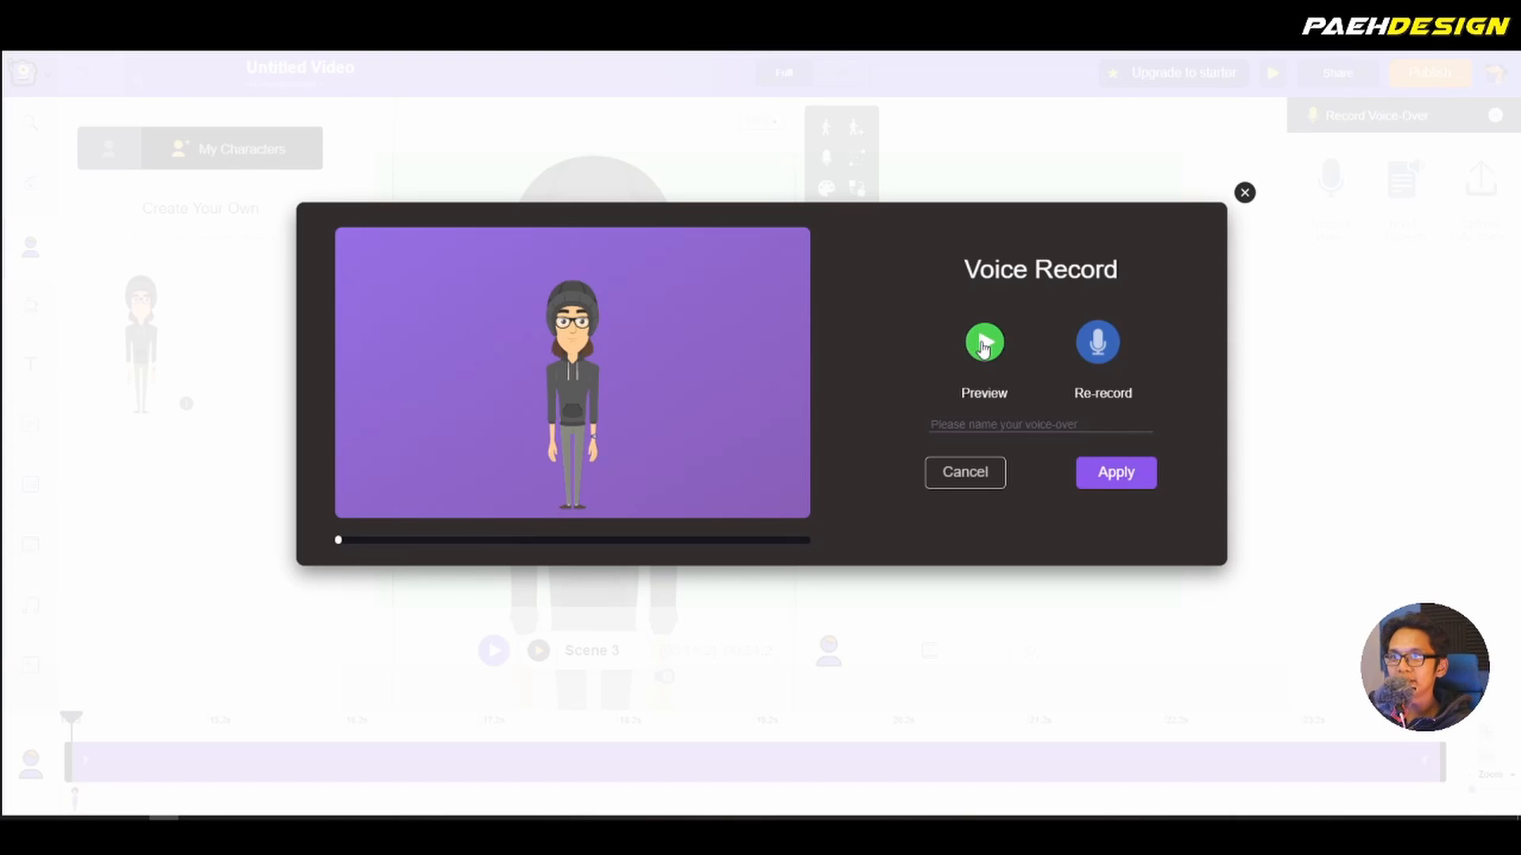
click(1116, 473)
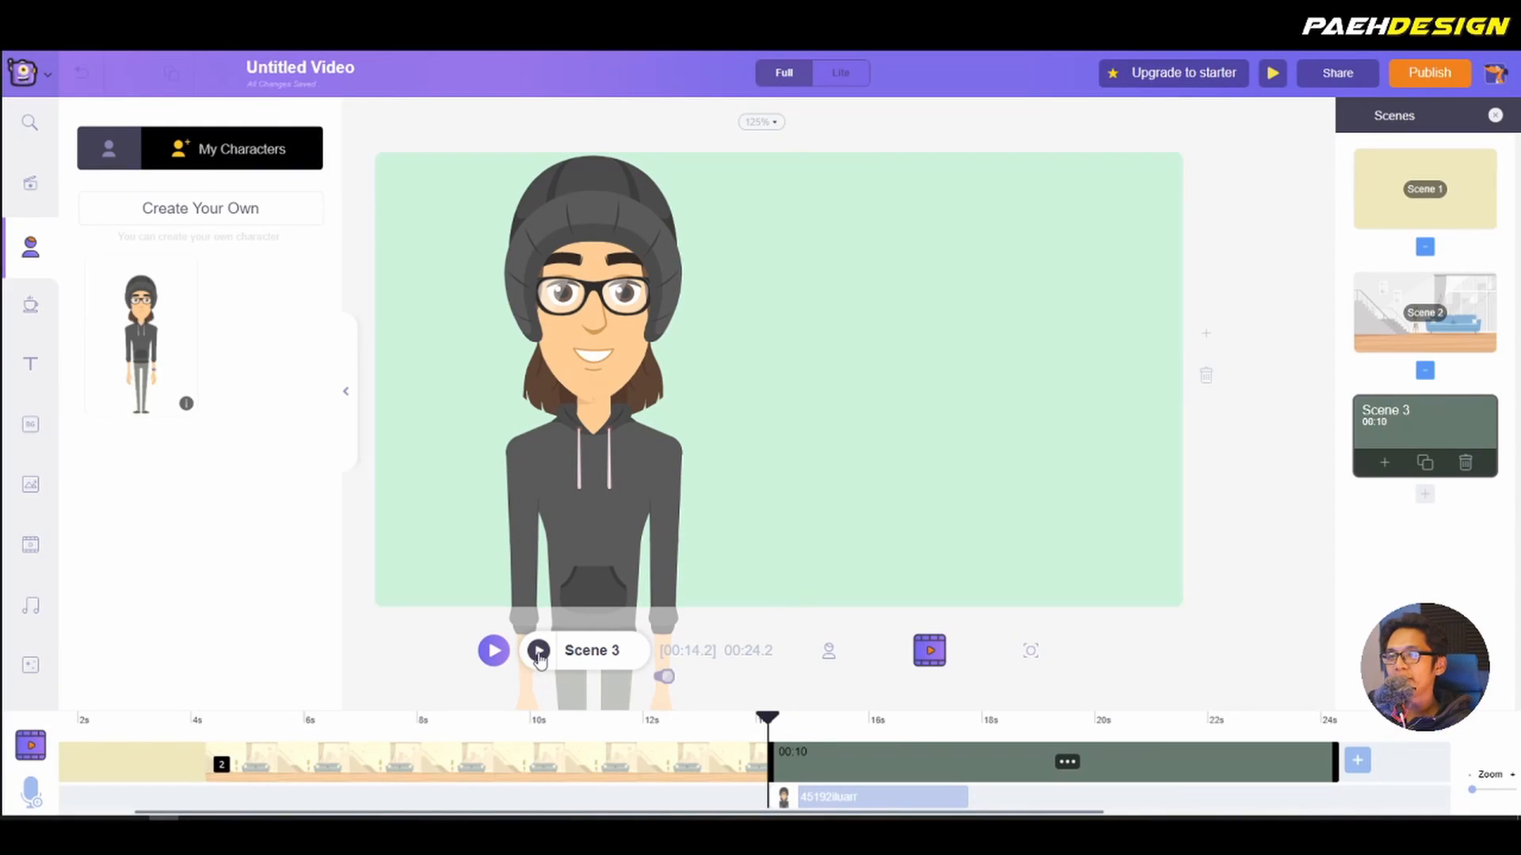
Step: Preview Scene 3 to check the character's lip-sync, and reopen the character's voice-over options
click(539, 652)
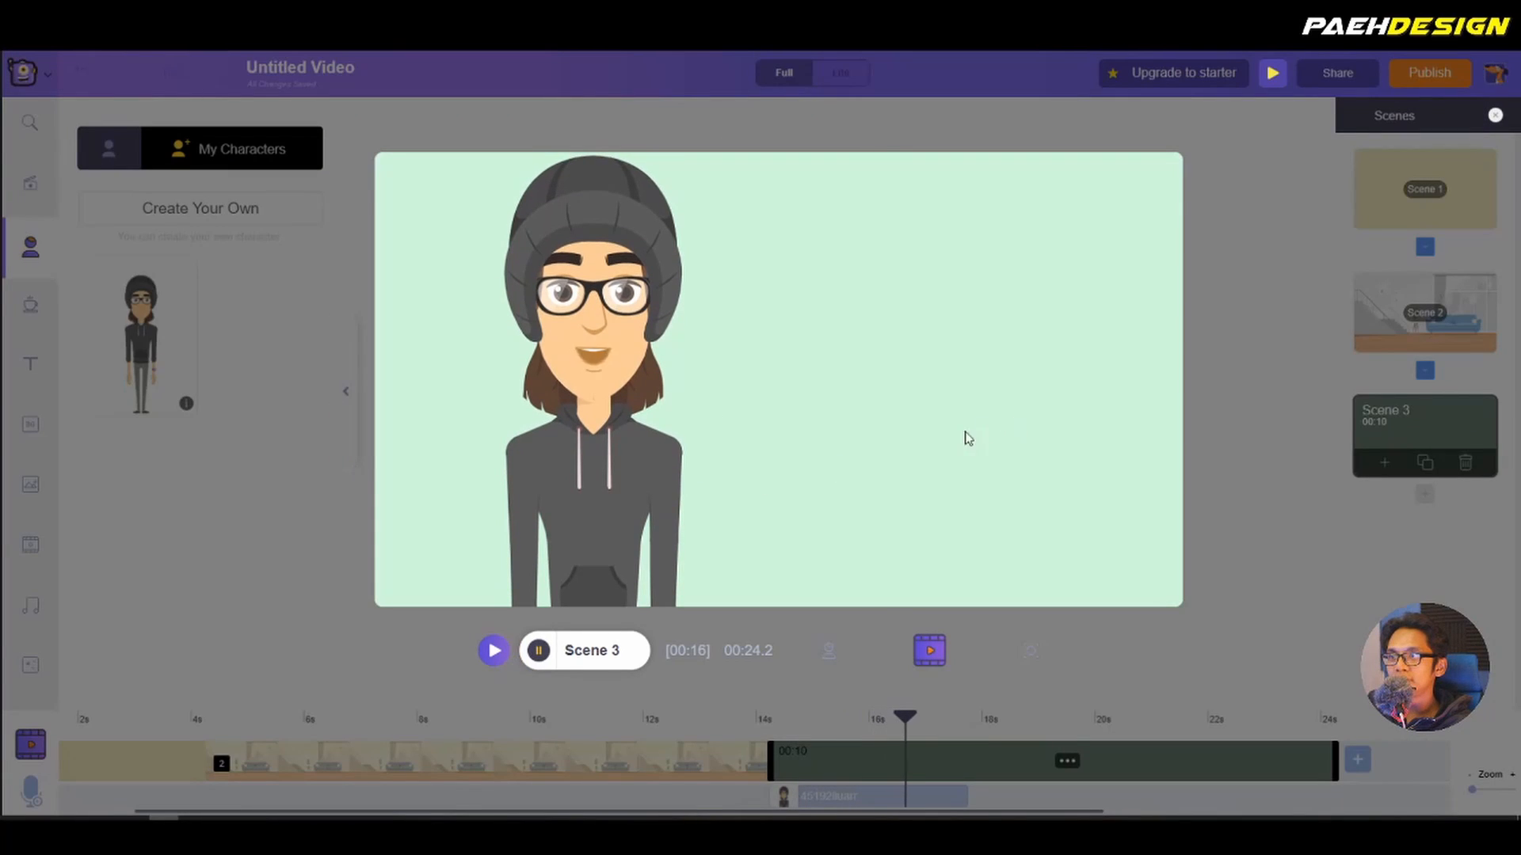
click(932, 472)
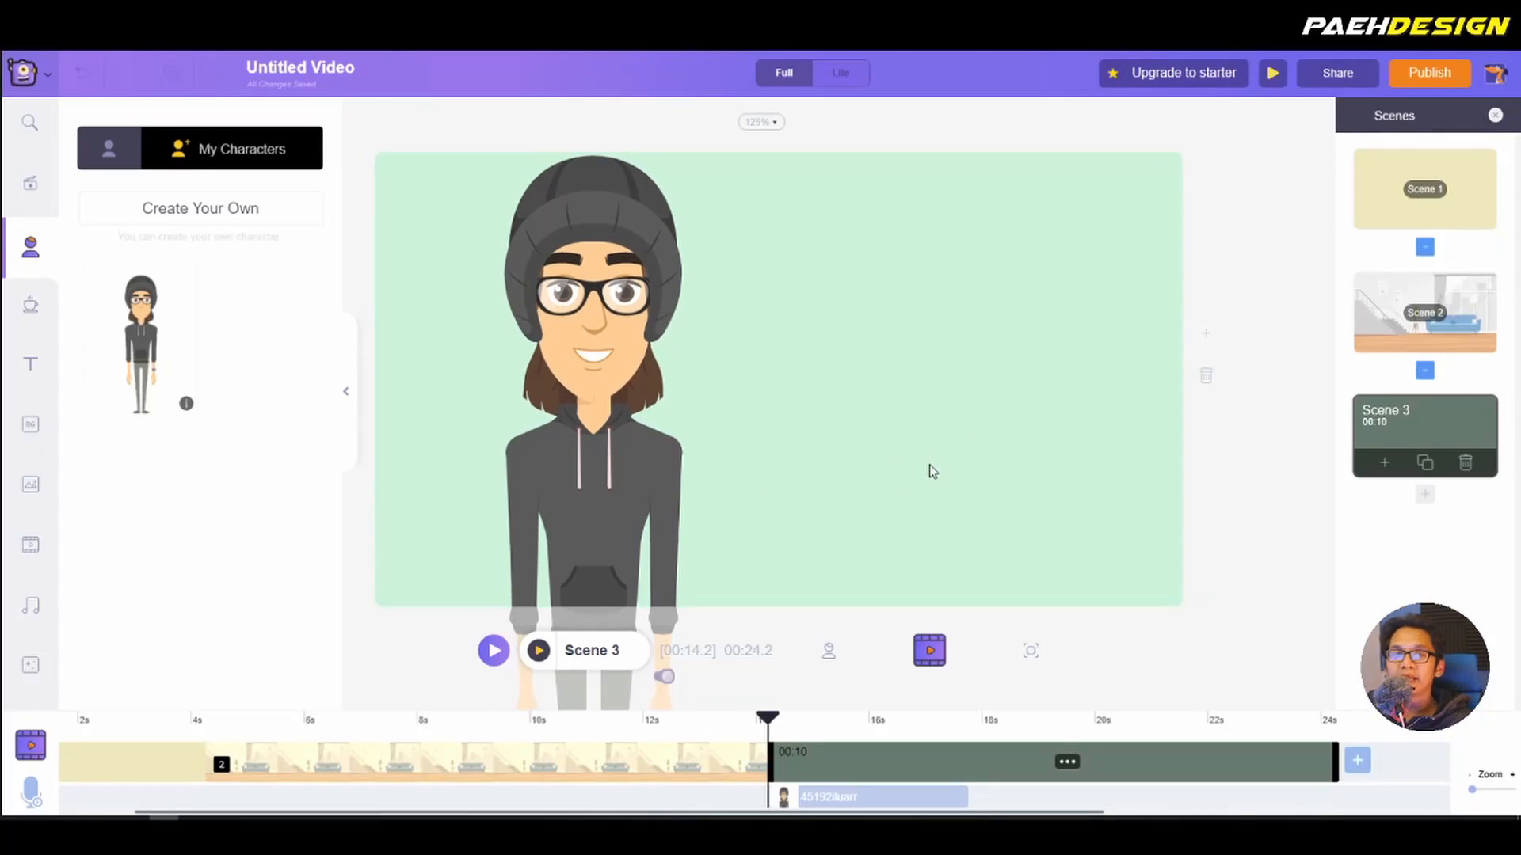
click(603, 347)
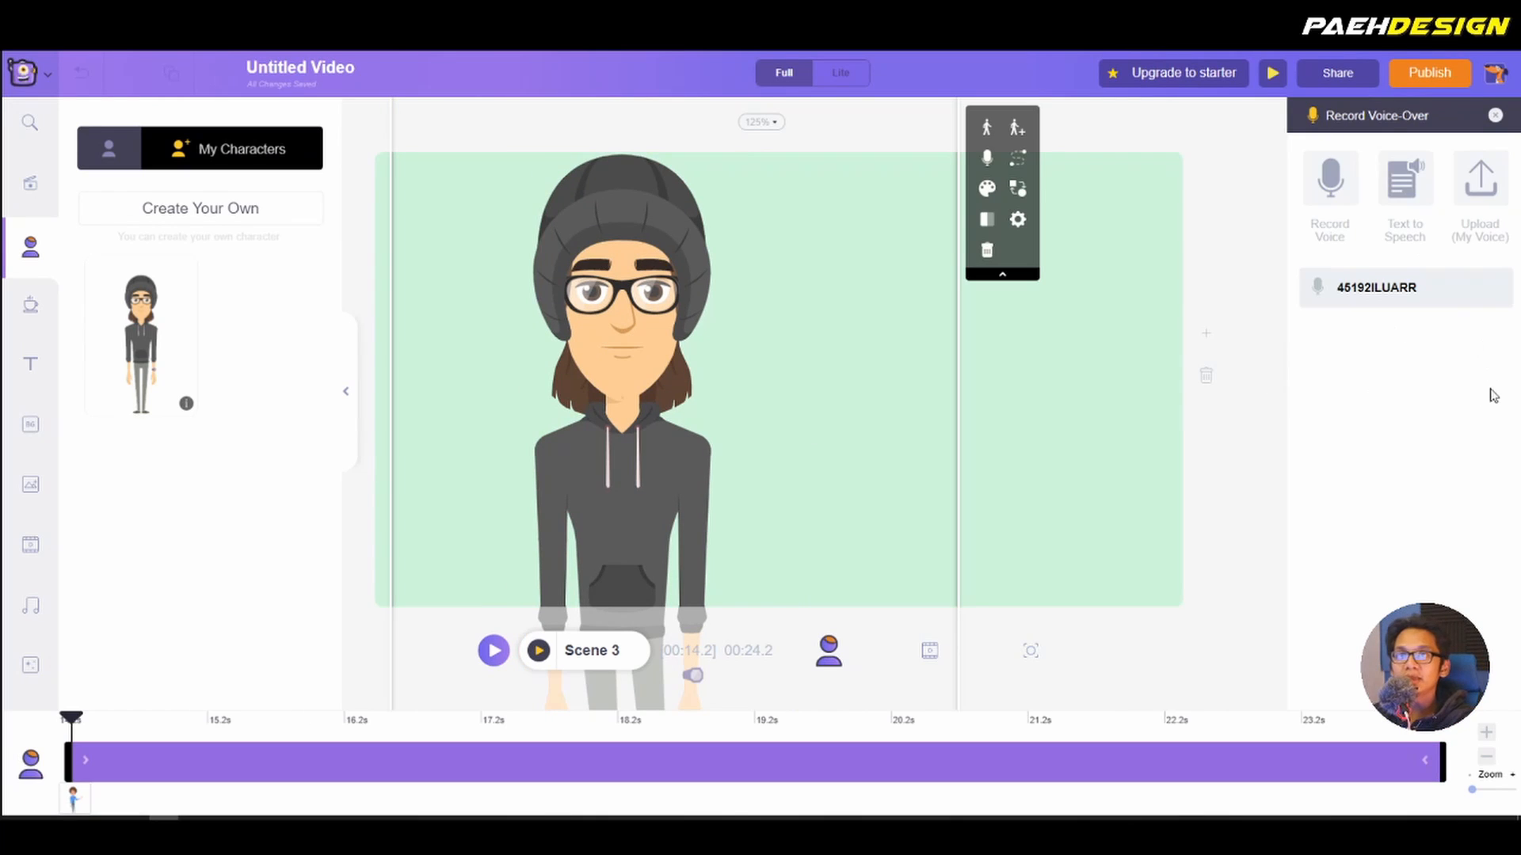
Step: Upload the image with the Facebook, Instagram and YouTube icons and add it to Scene 3
mouse_move(1491, 300)
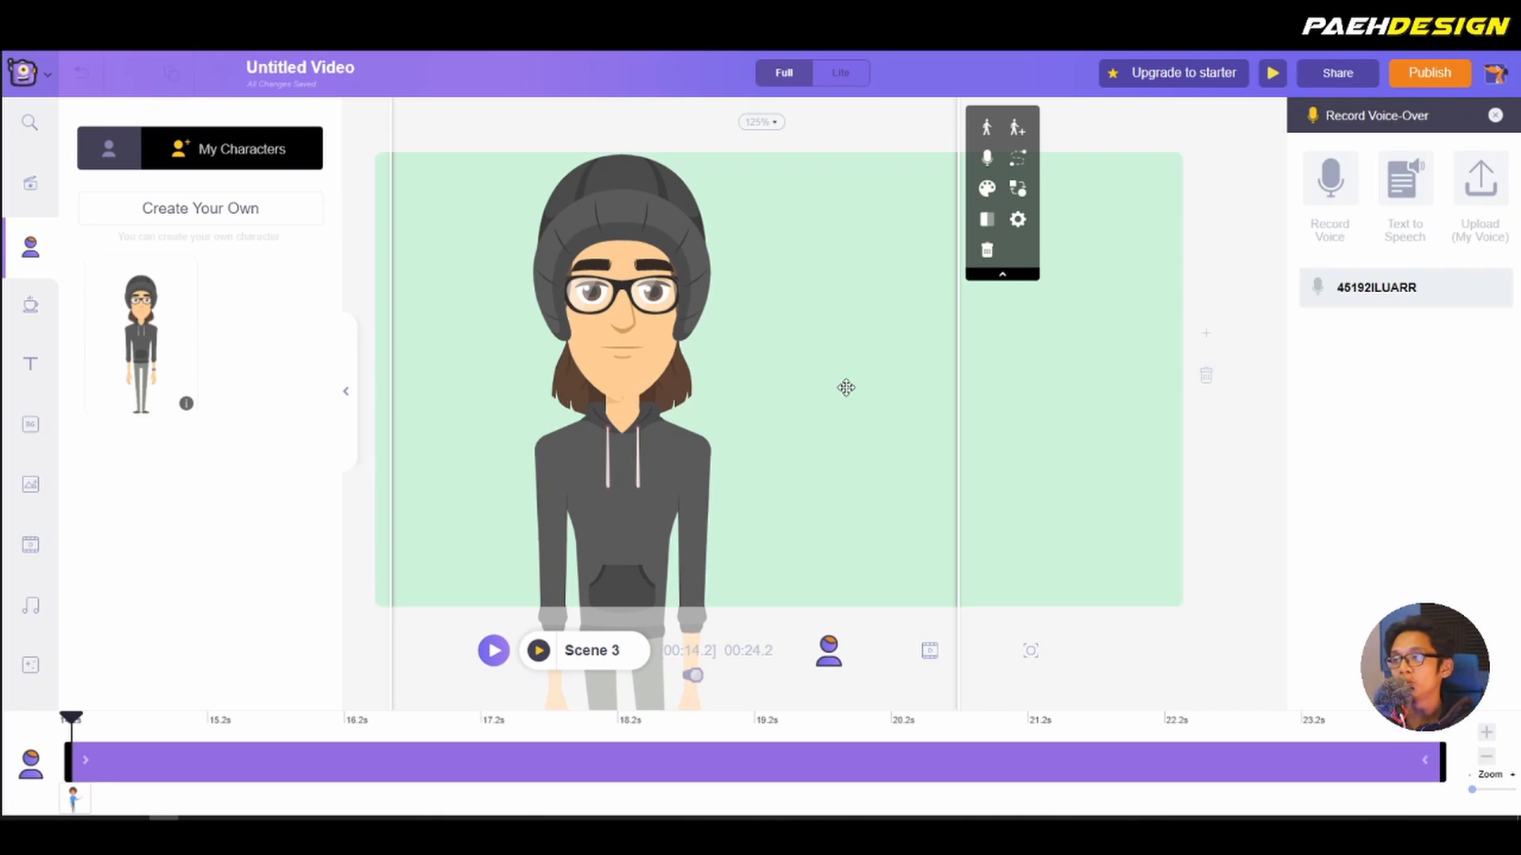
scroll(44, 661, down, 2)
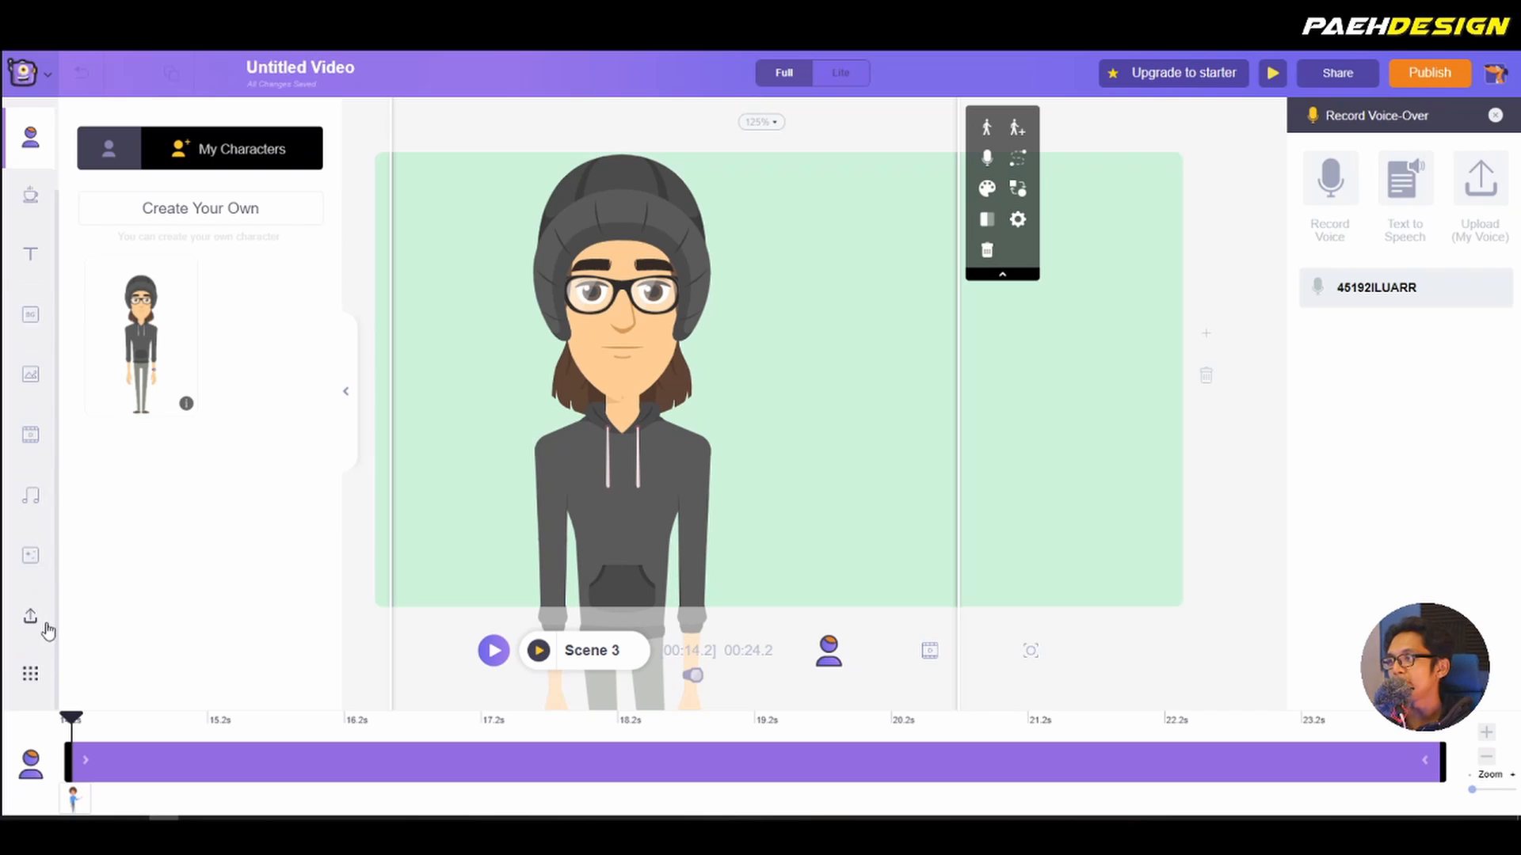
click(30, 617)
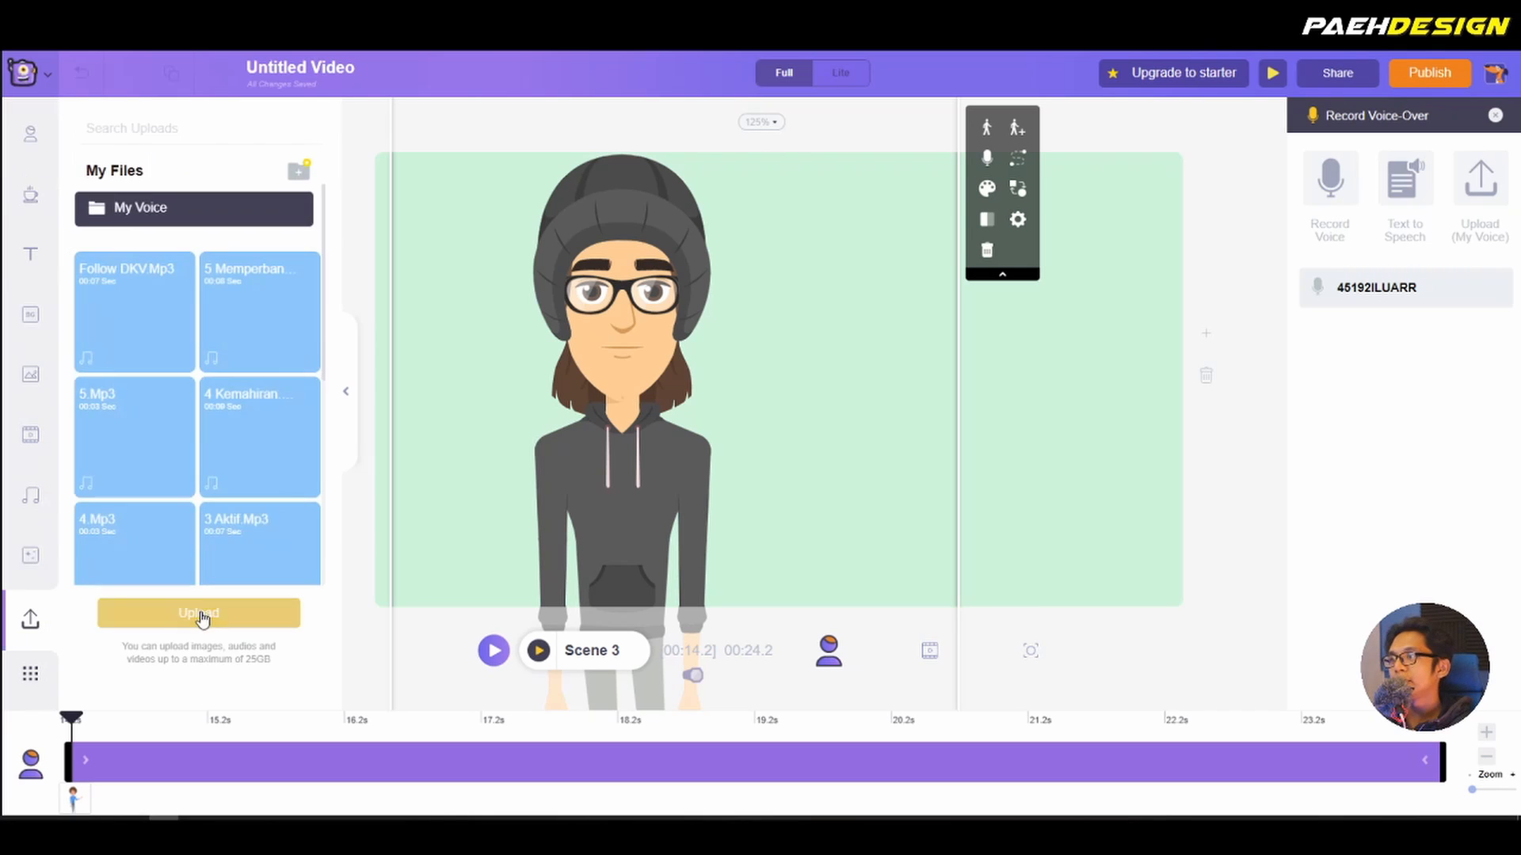
click(199, 614)
click(284, 580)
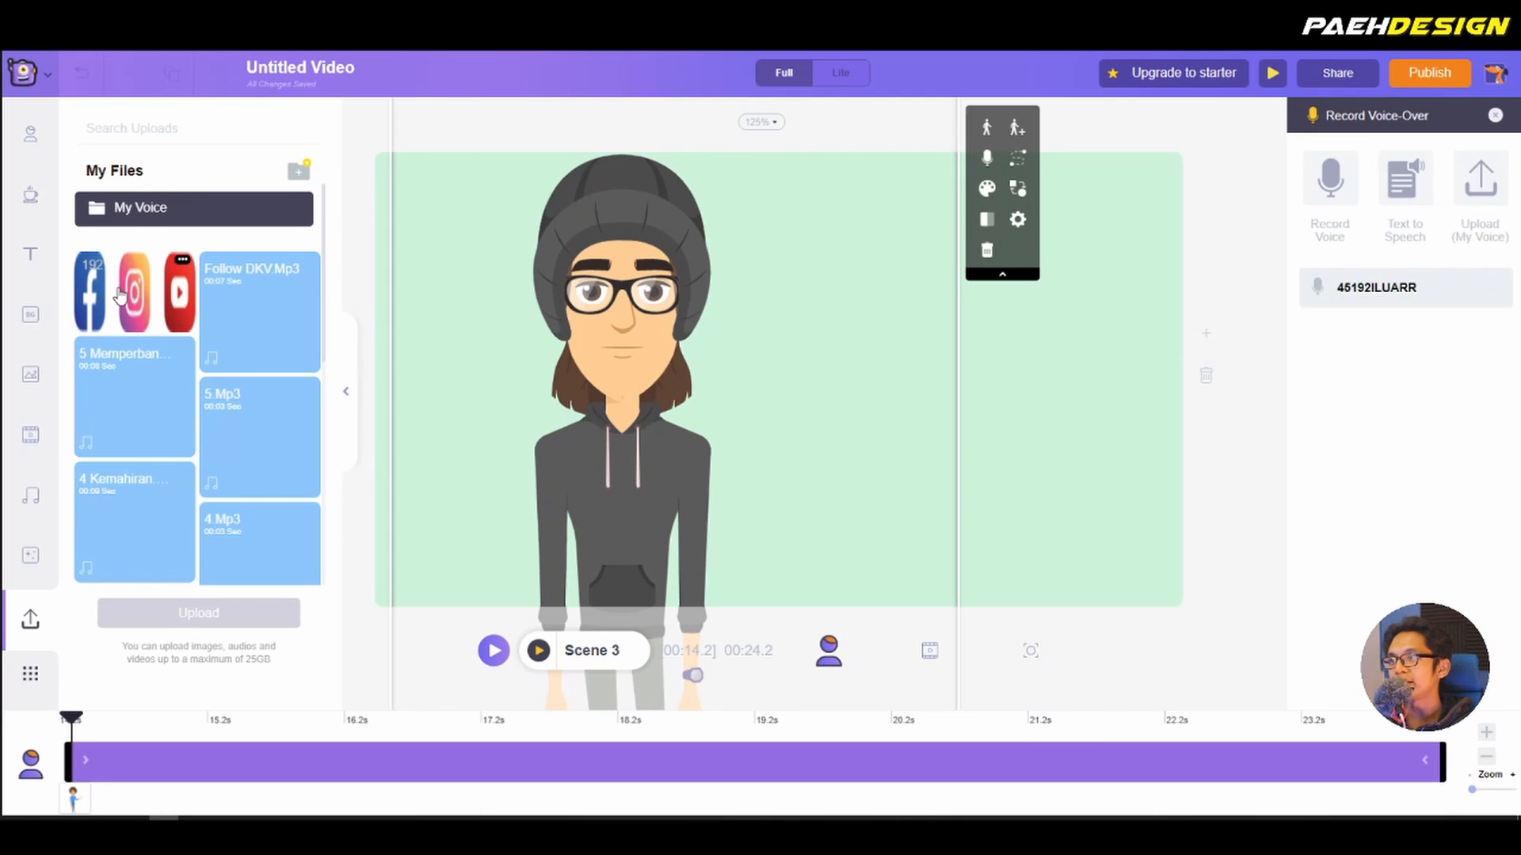
click(120, 295)
Step: Shift the entrance of the "Like & Subscribe" text earlier in Scene 3, and preview the scene
click(1377, 186)
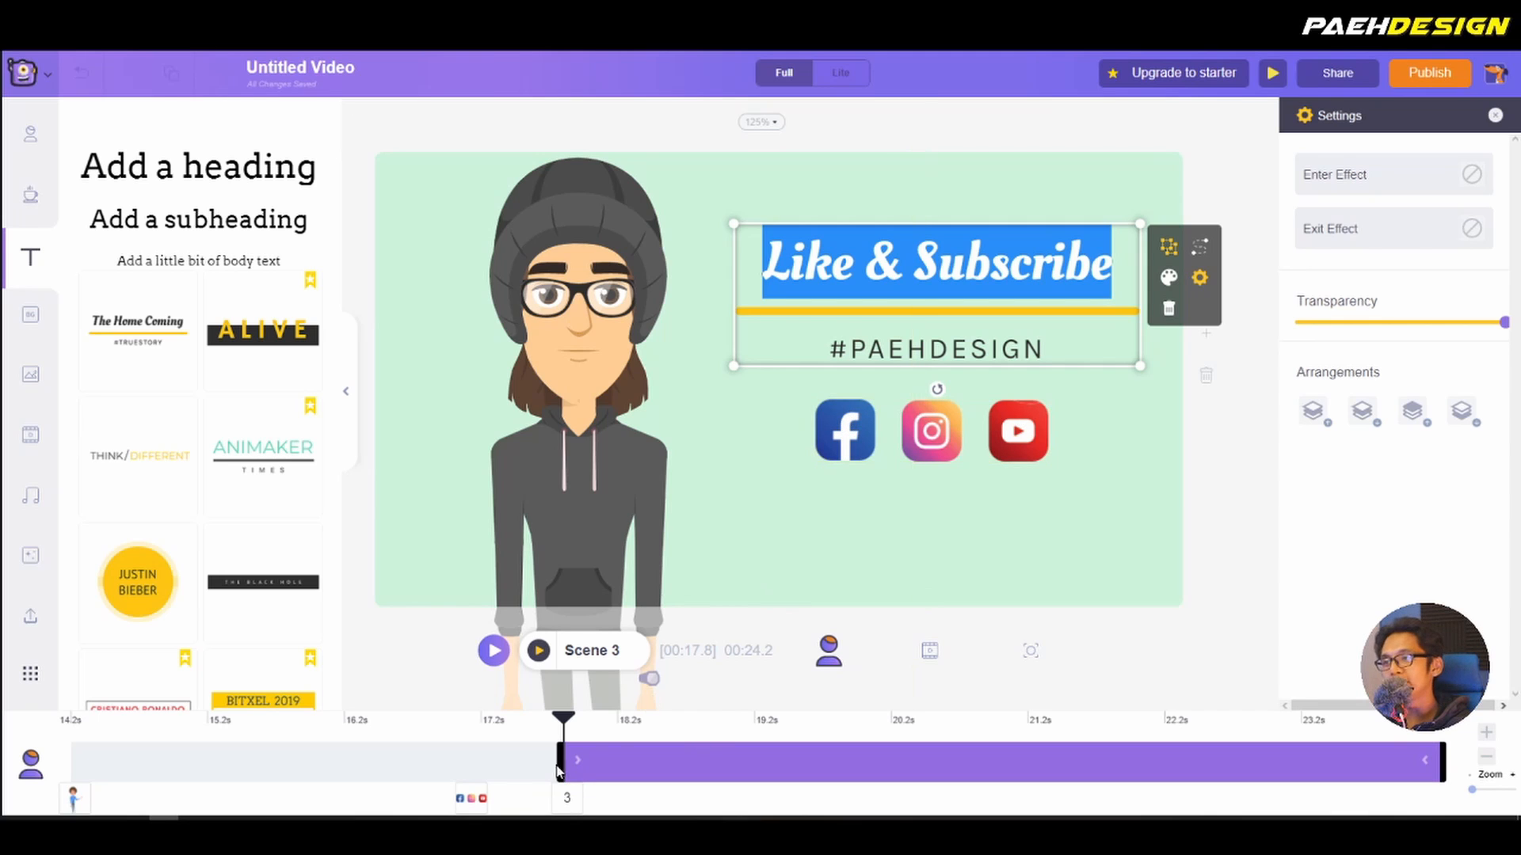
drag(553, 760, 485, 760)
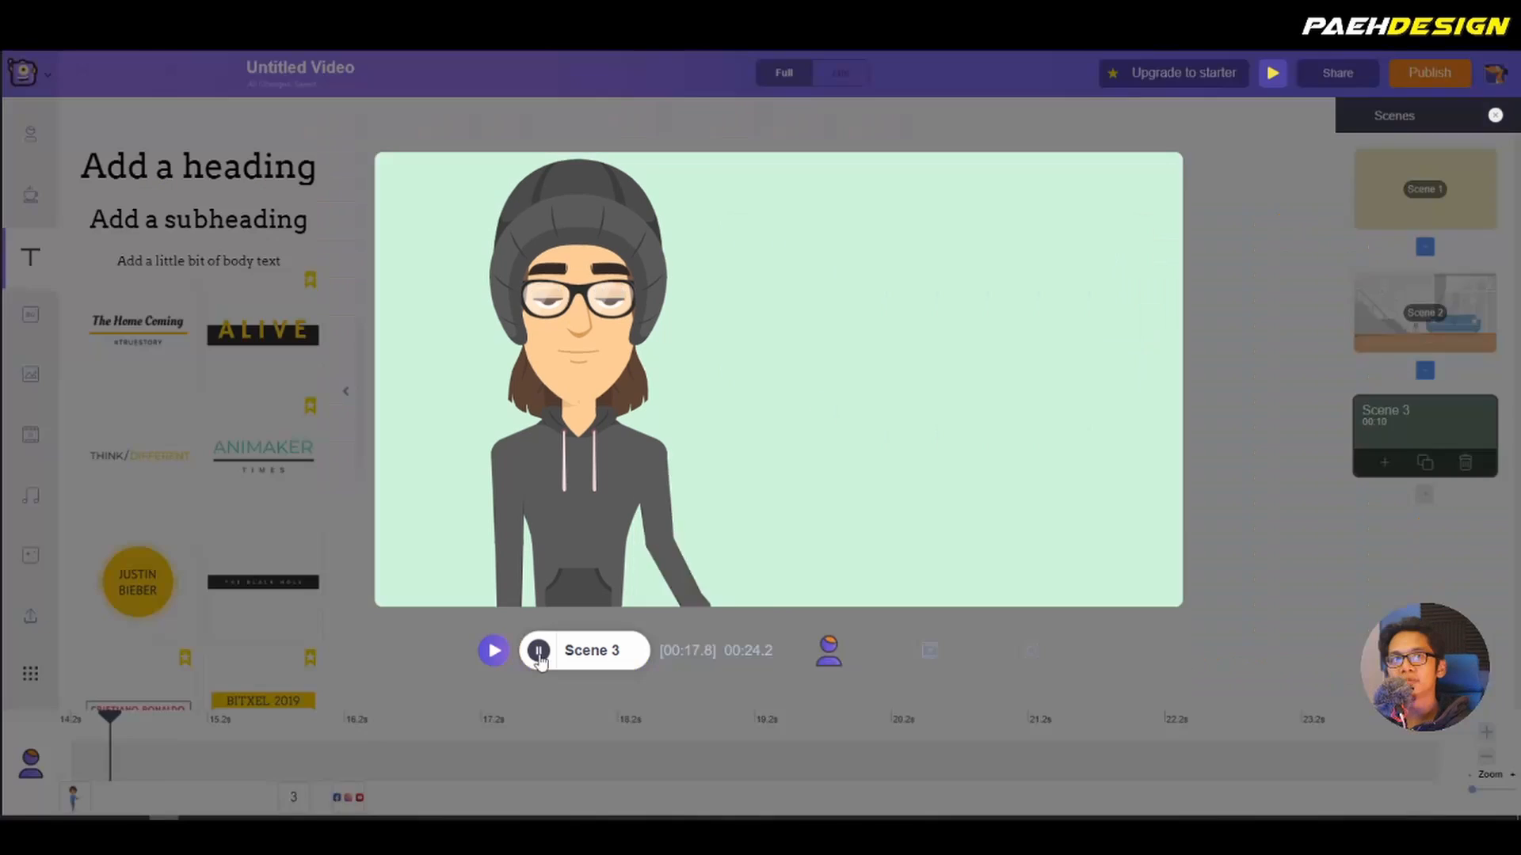
click(539, 651)
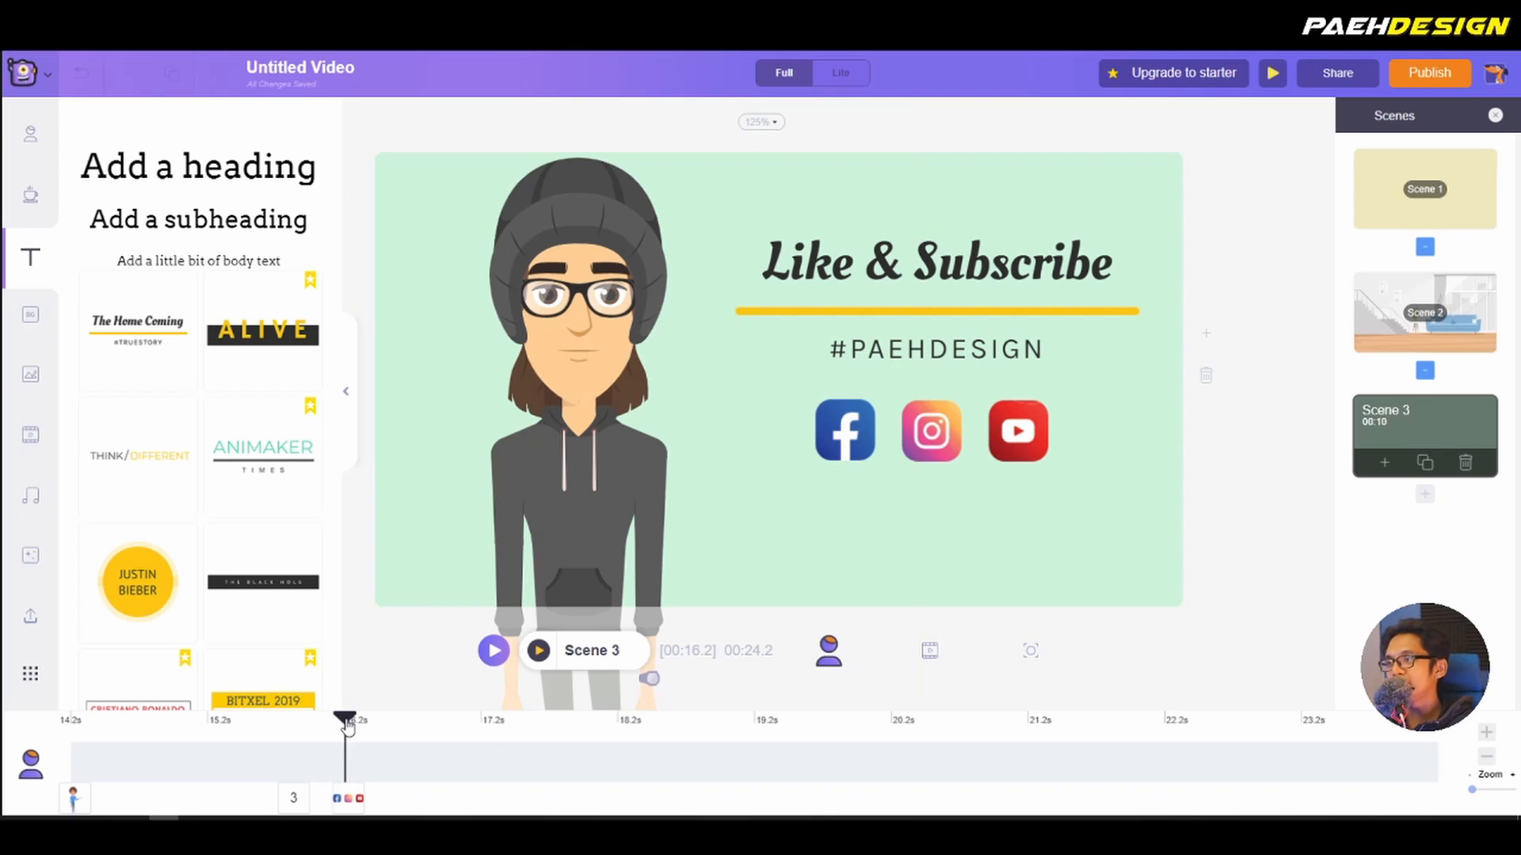
Step: Show the video timeline from Scene 1 and add the "Celebration festival" track as background music
click(1411, 208)
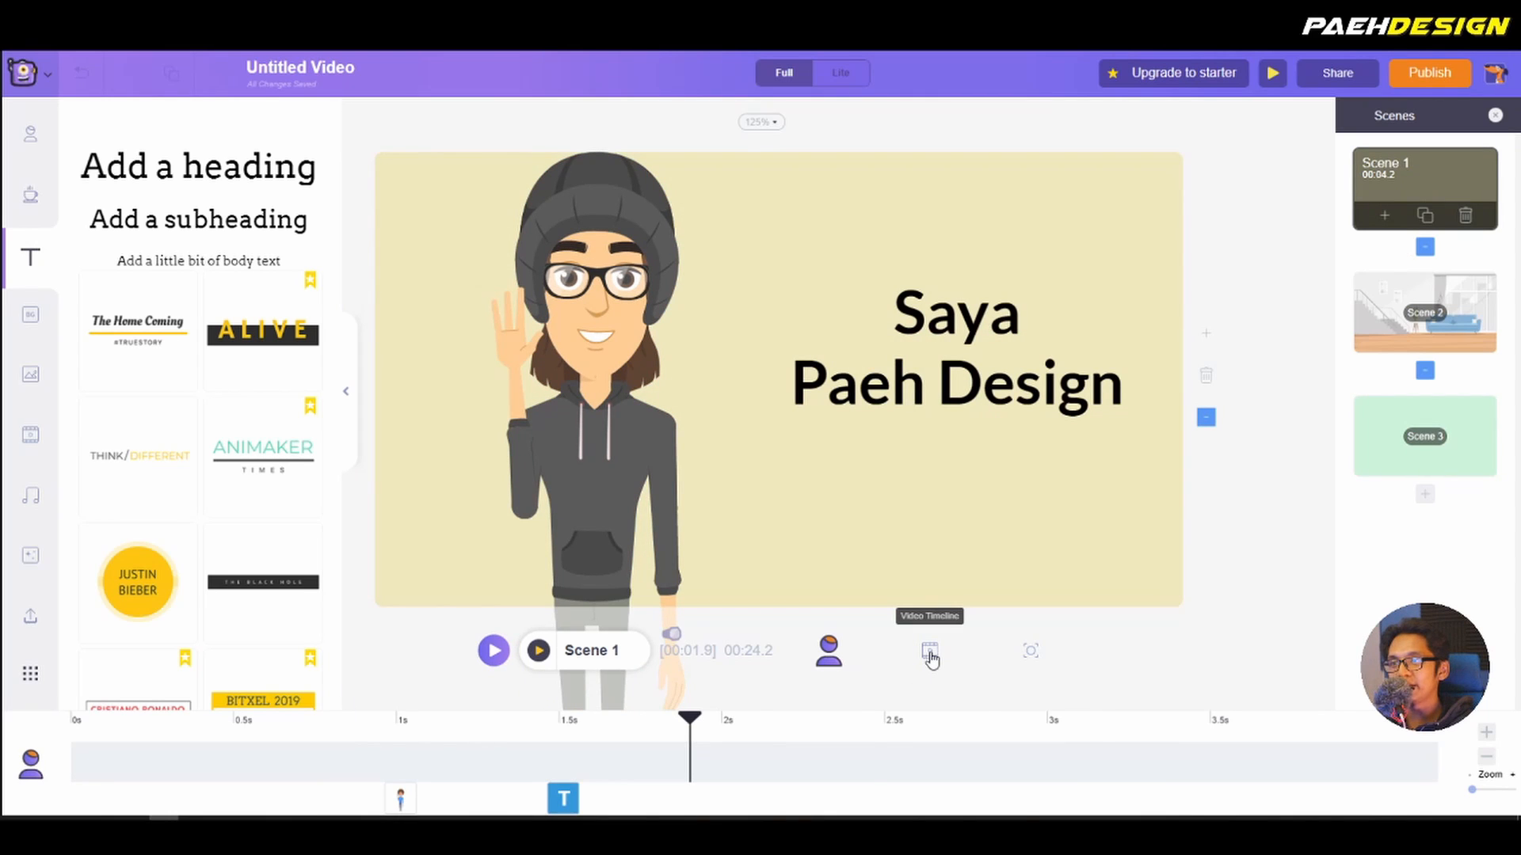
click(931, 658)
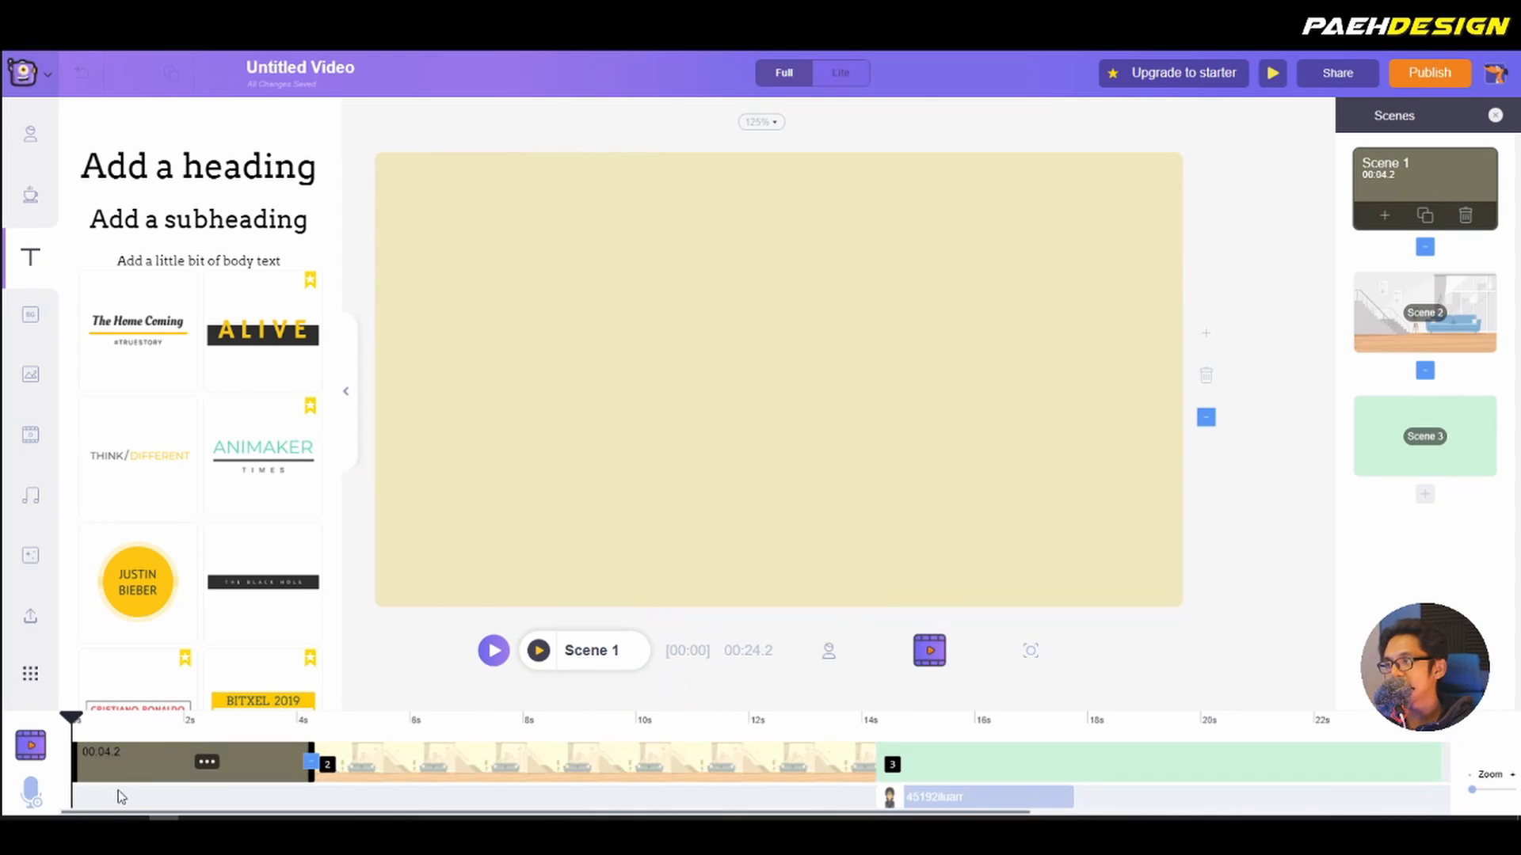
click(32, 499)
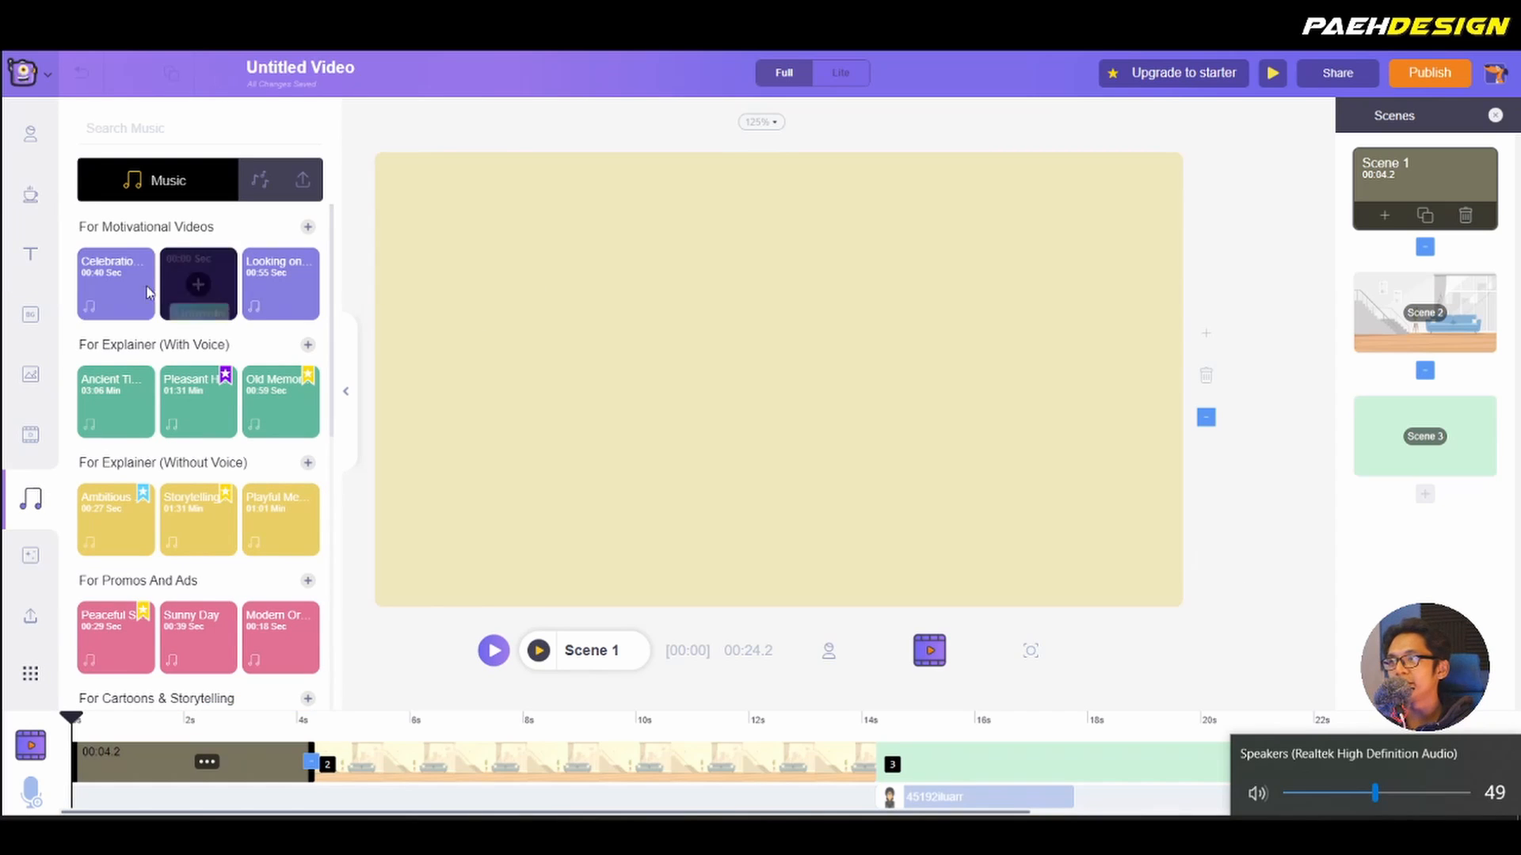
click(117, 286)
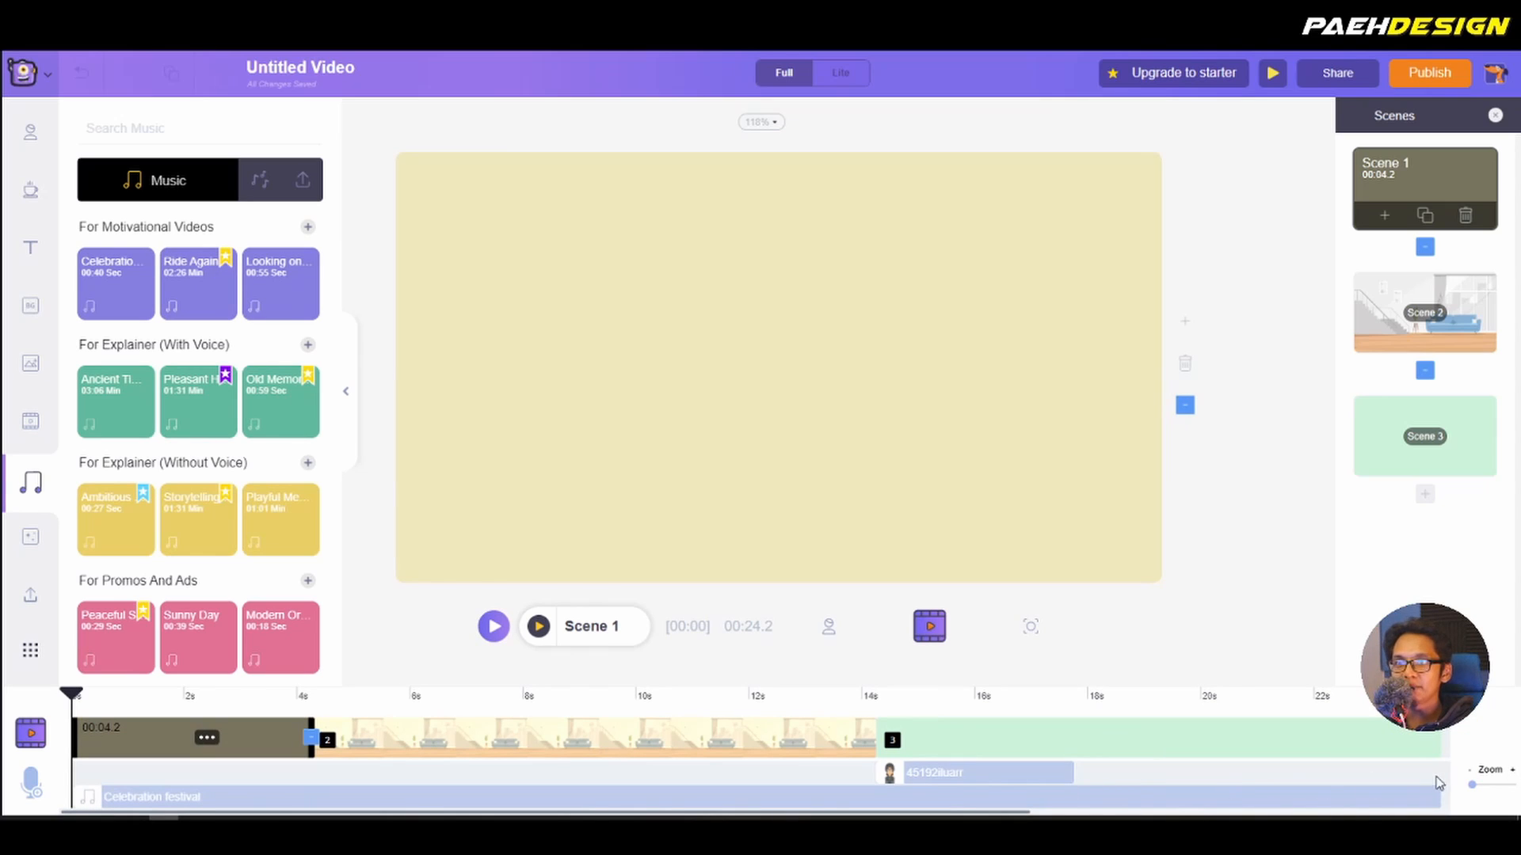
Step: Lower the volume of the Celebration festival track, and try trimming its start to about 2.1 s
click(184, 797)
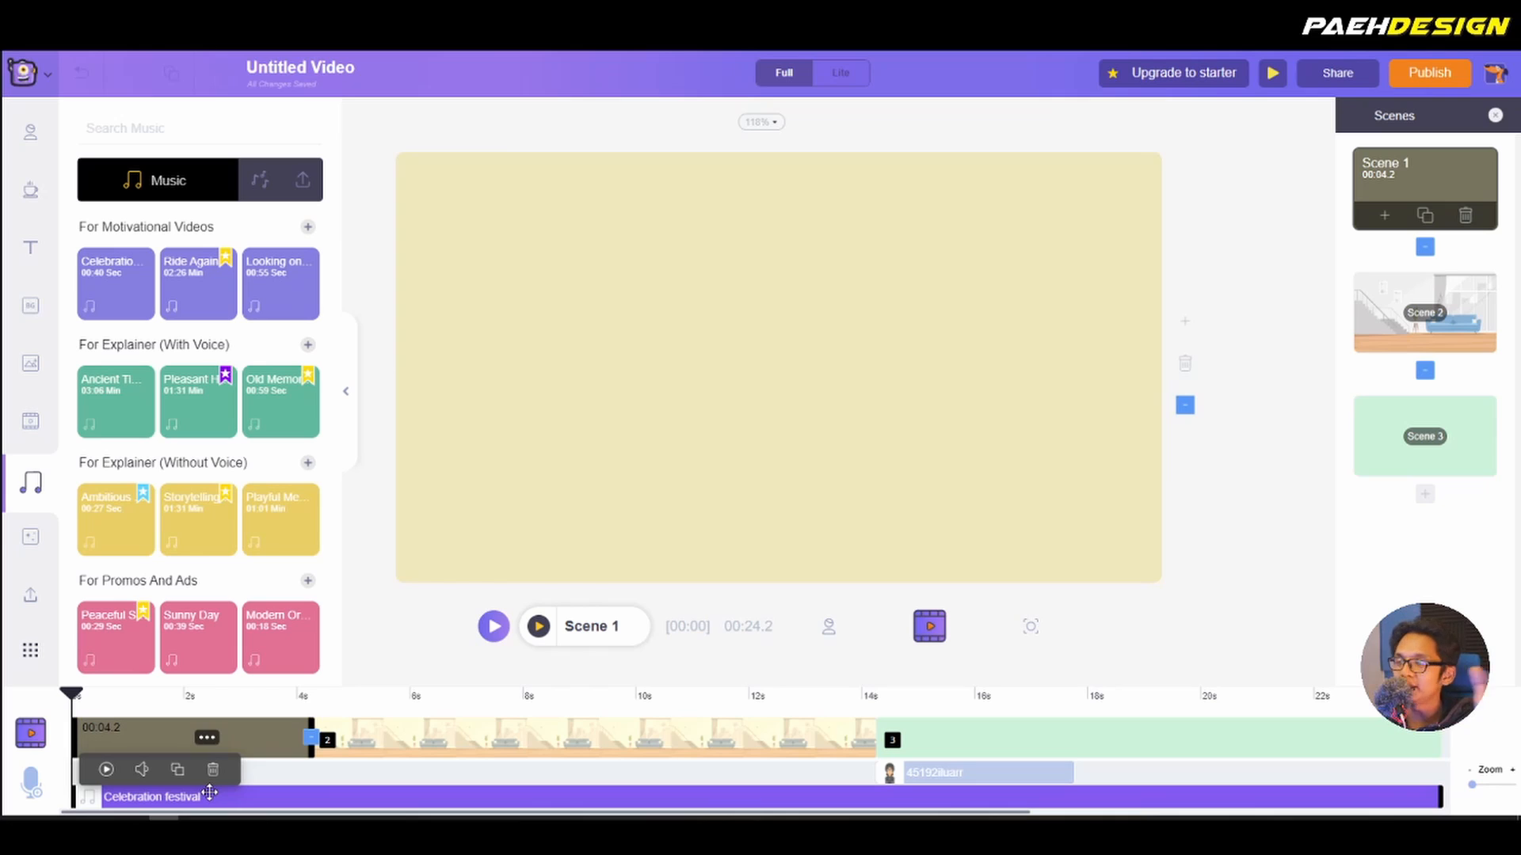
click(260, 794)
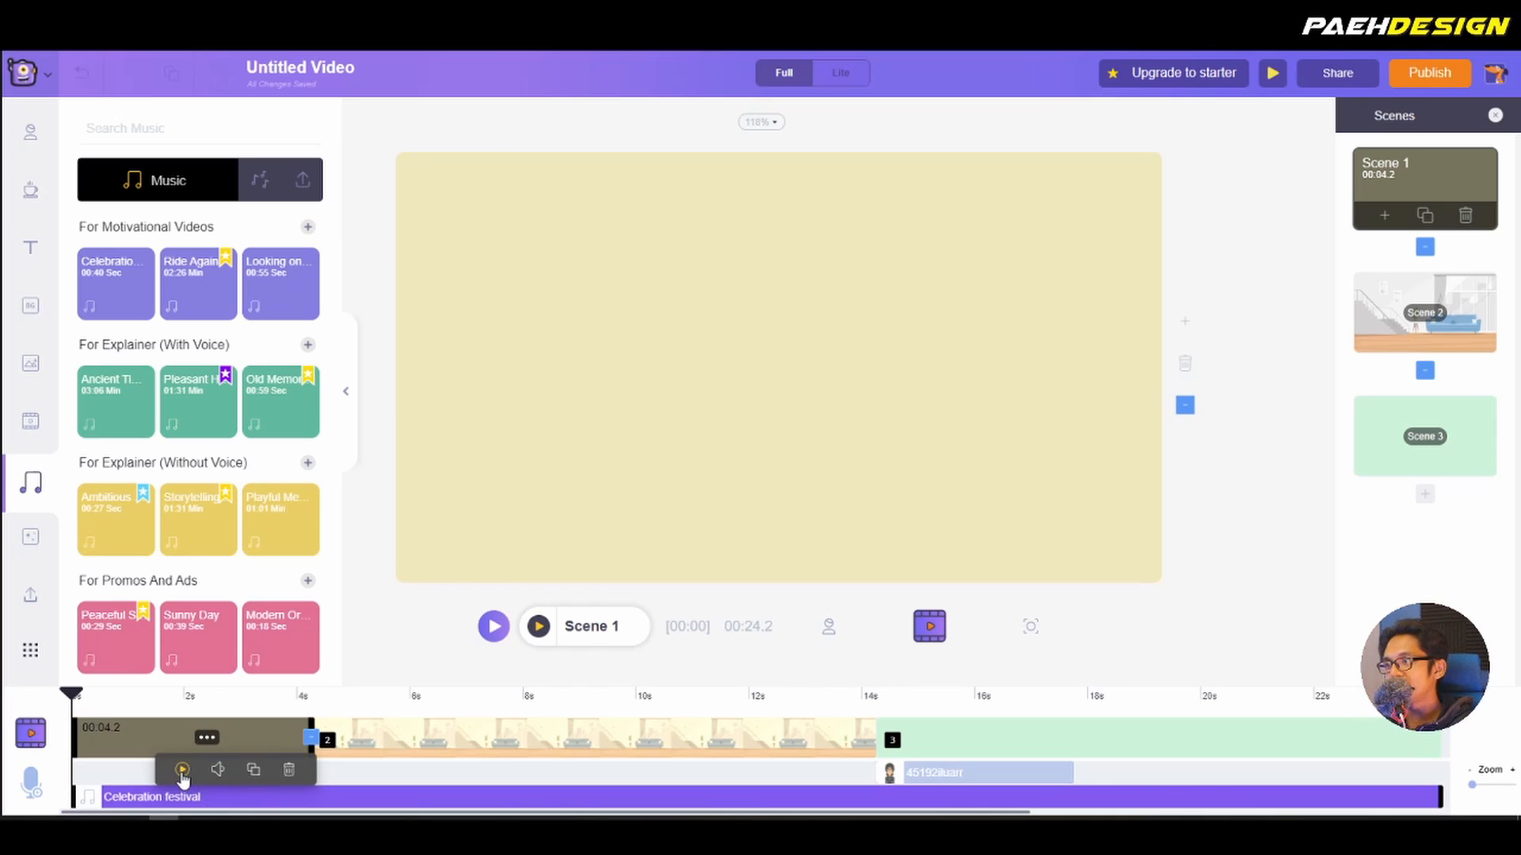
click(218, 770)
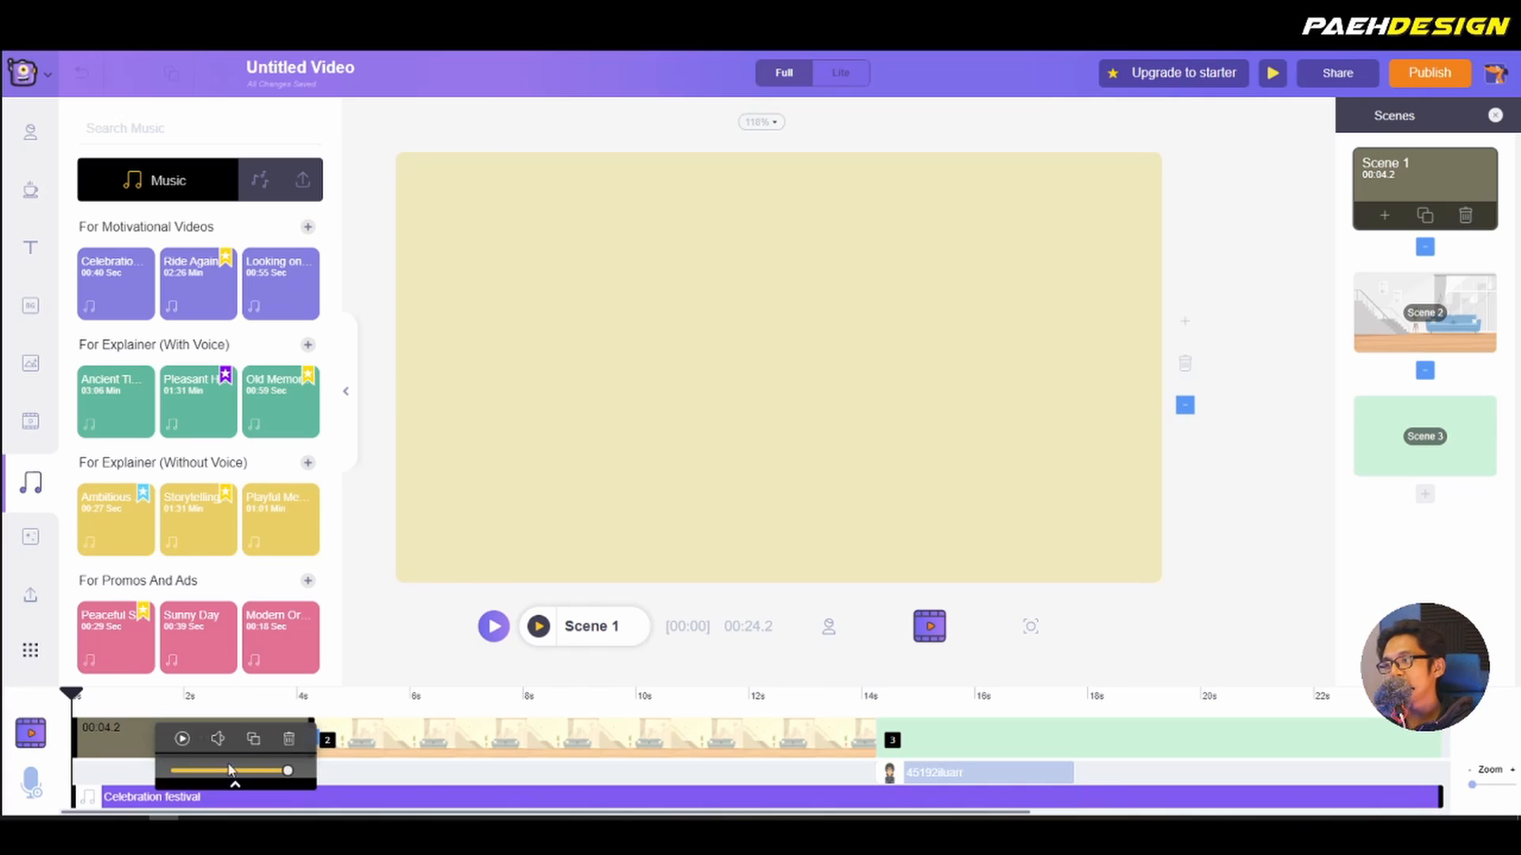
drag(263, 772, 211, 773)
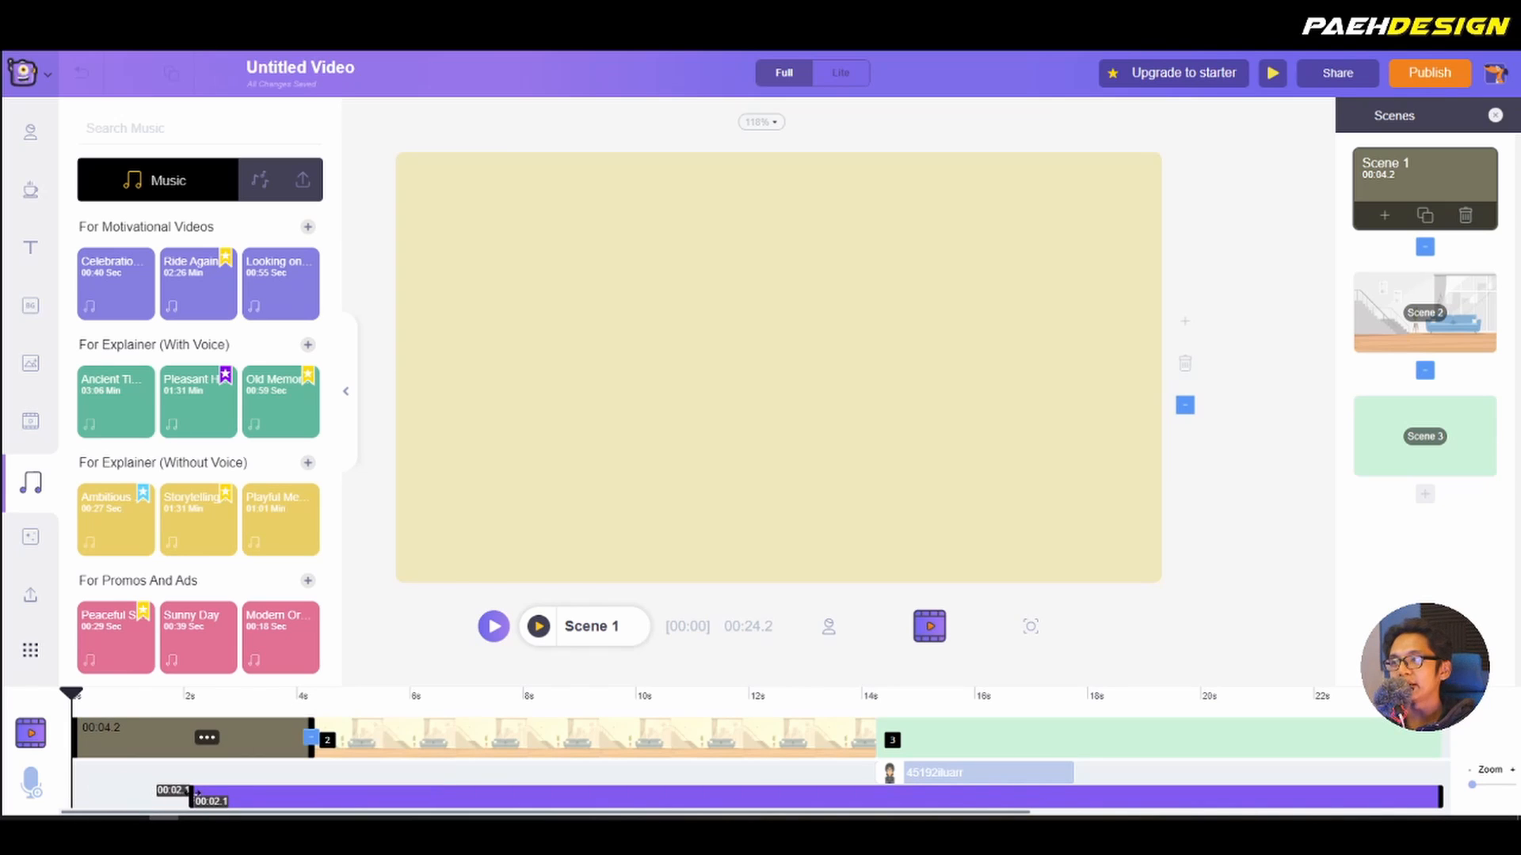
drag(14, 793, 170, 798)
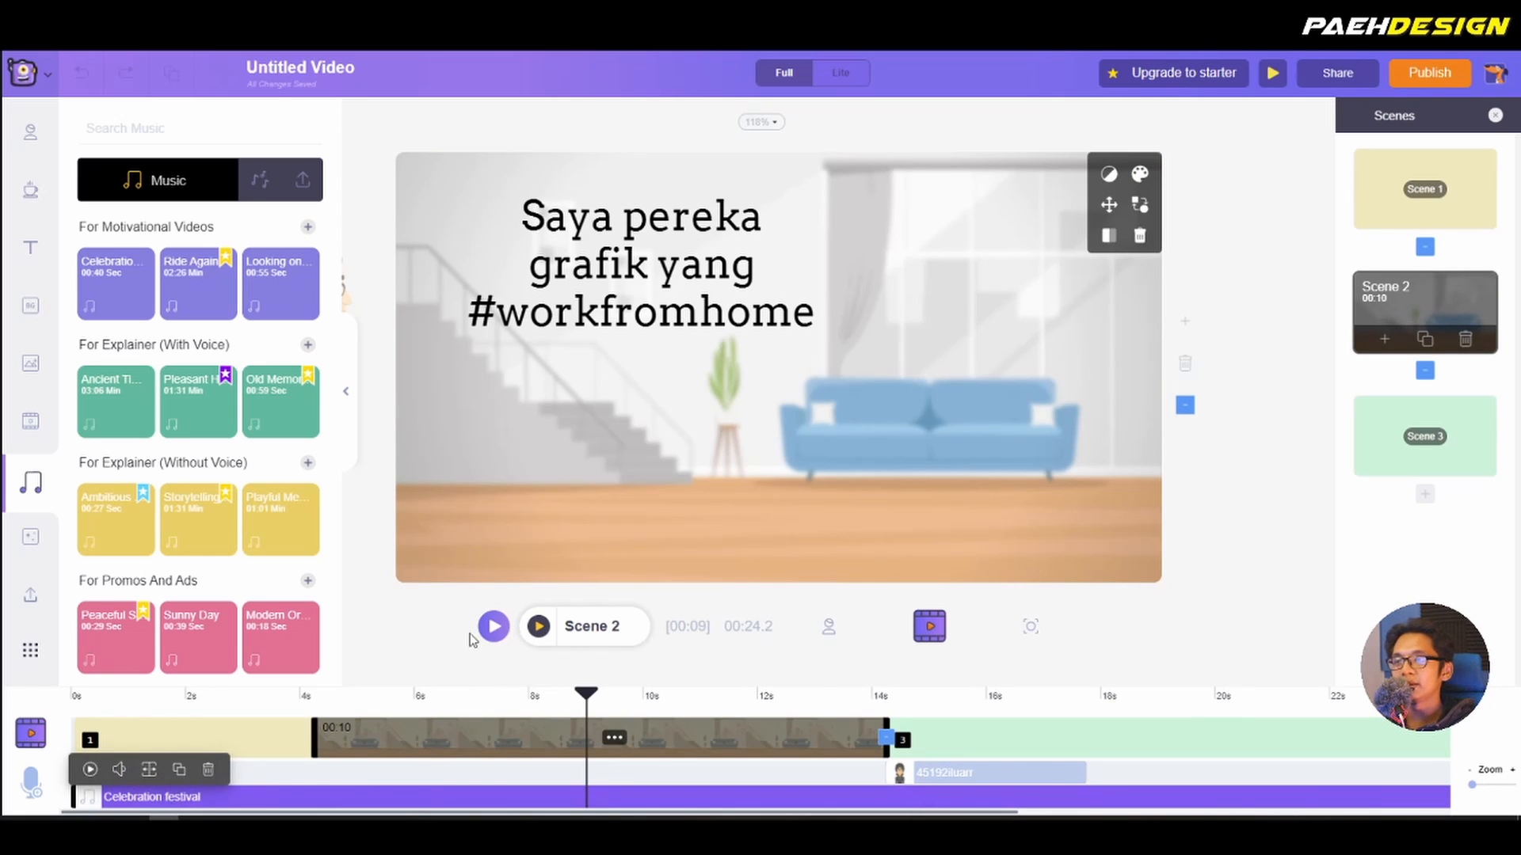
Step: Preview the whole video from the start of Scene 1
click(1375, 183)
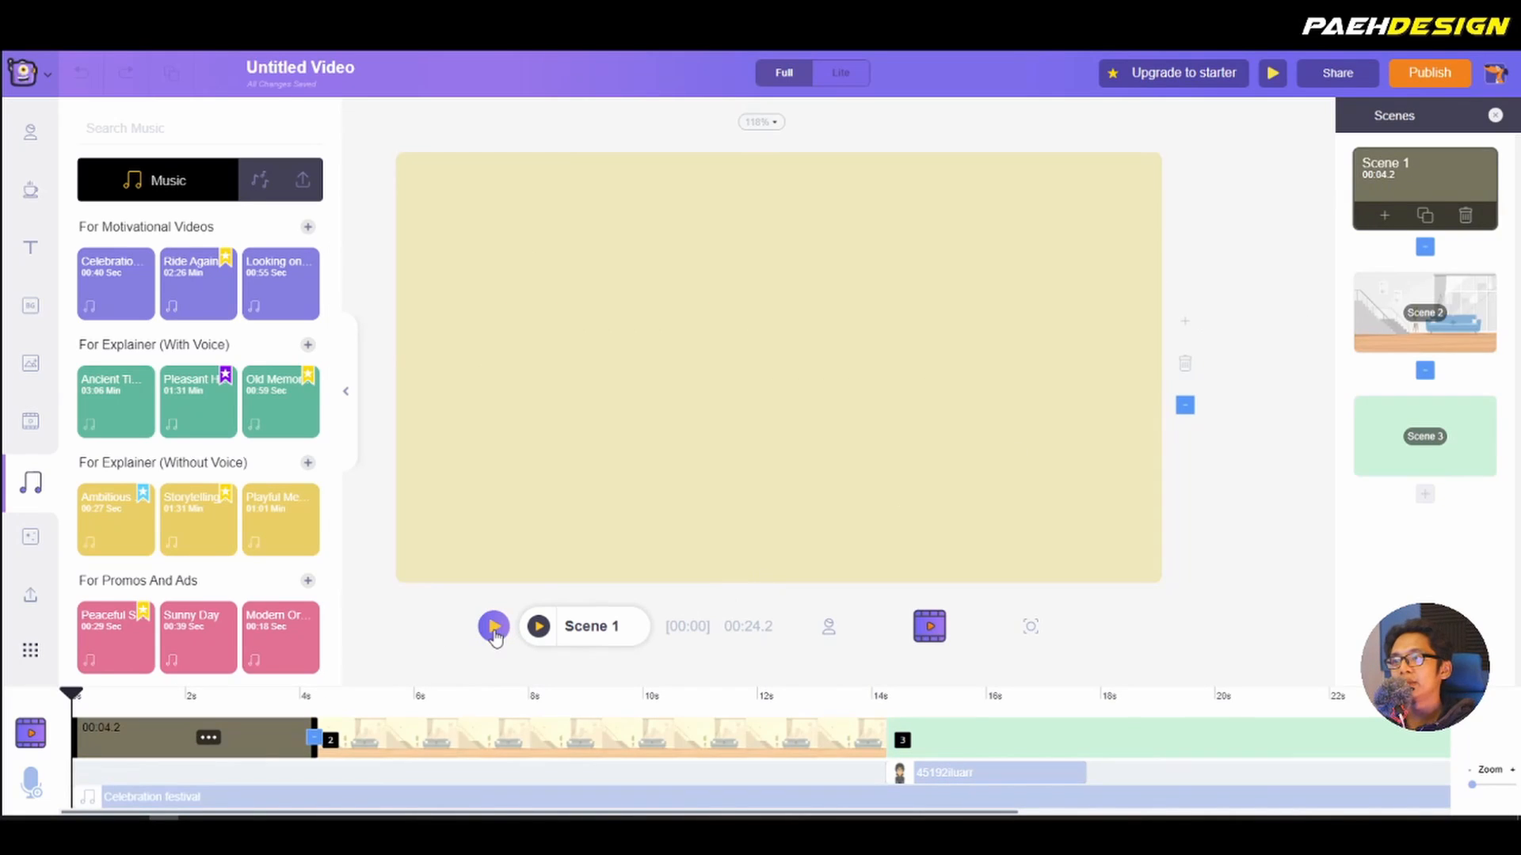
click(494, 627)
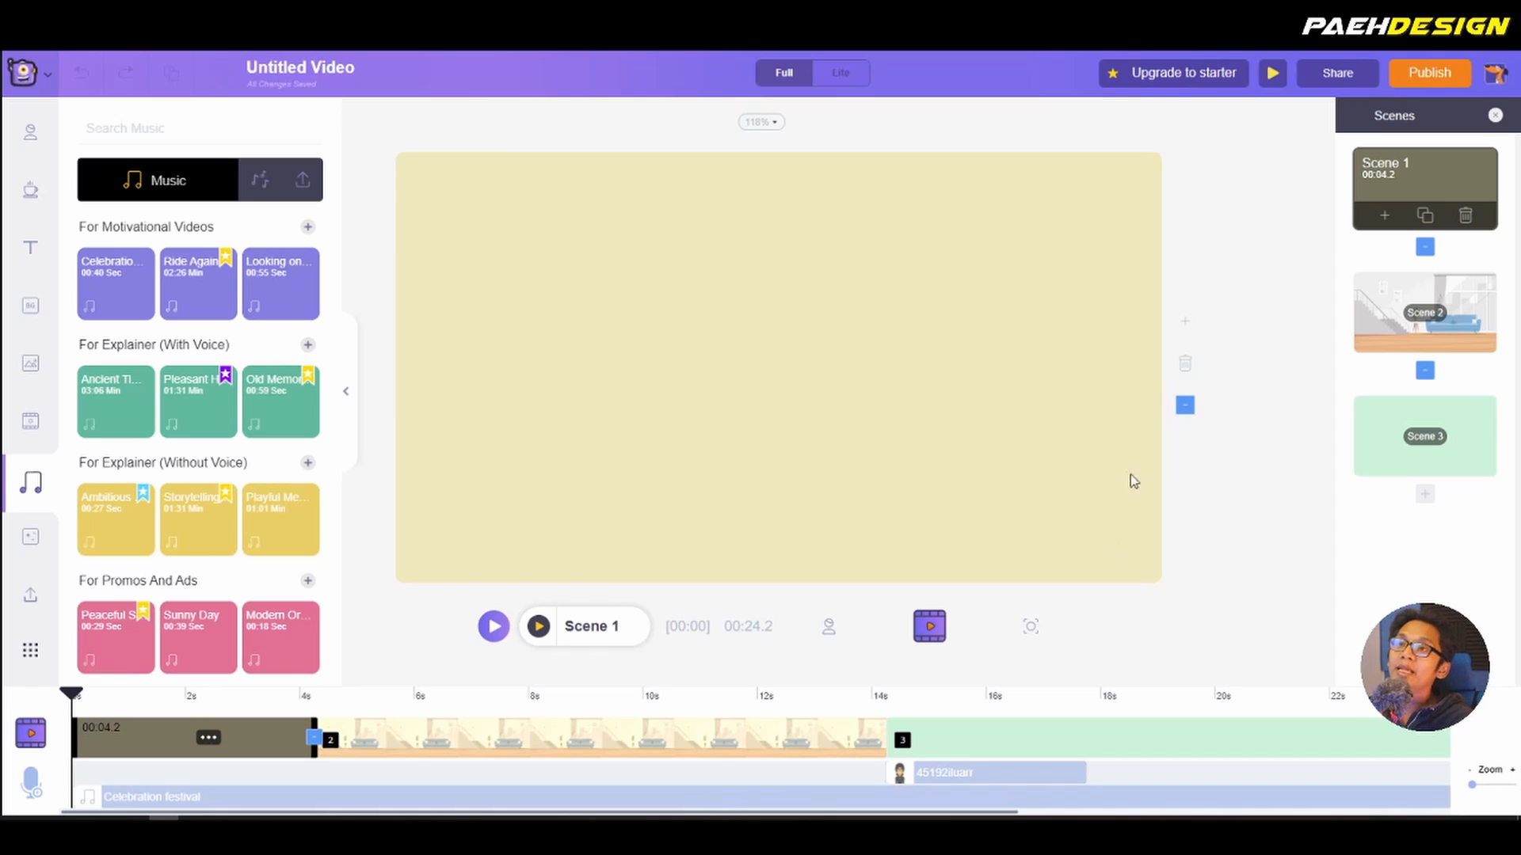
Step: View the premium plans, and check the Can edit and Can view permissions in the project's sharing options
click(1197, 78)
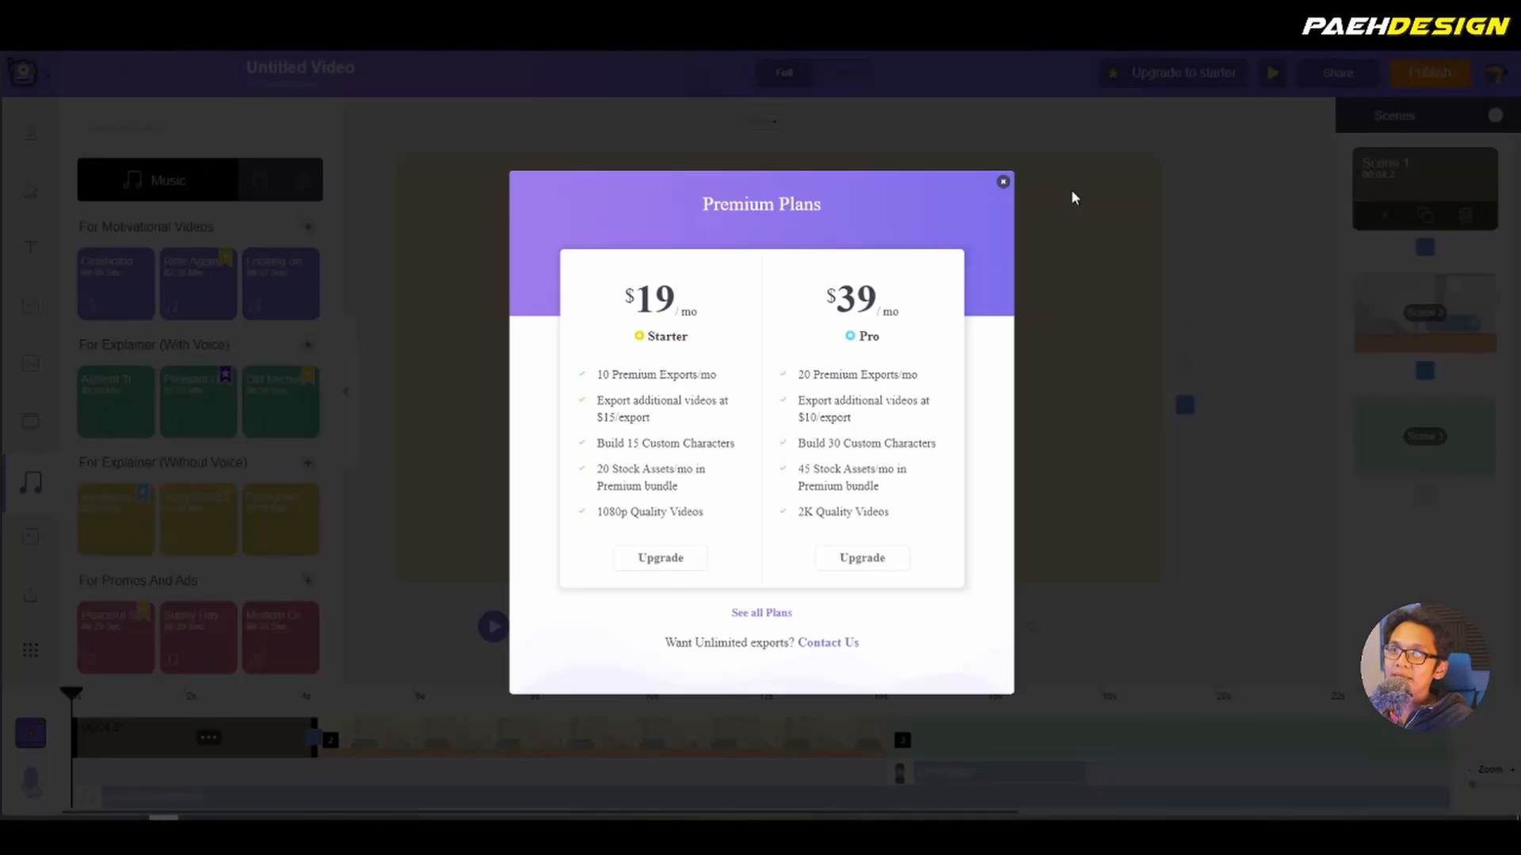
click(1071, 188)
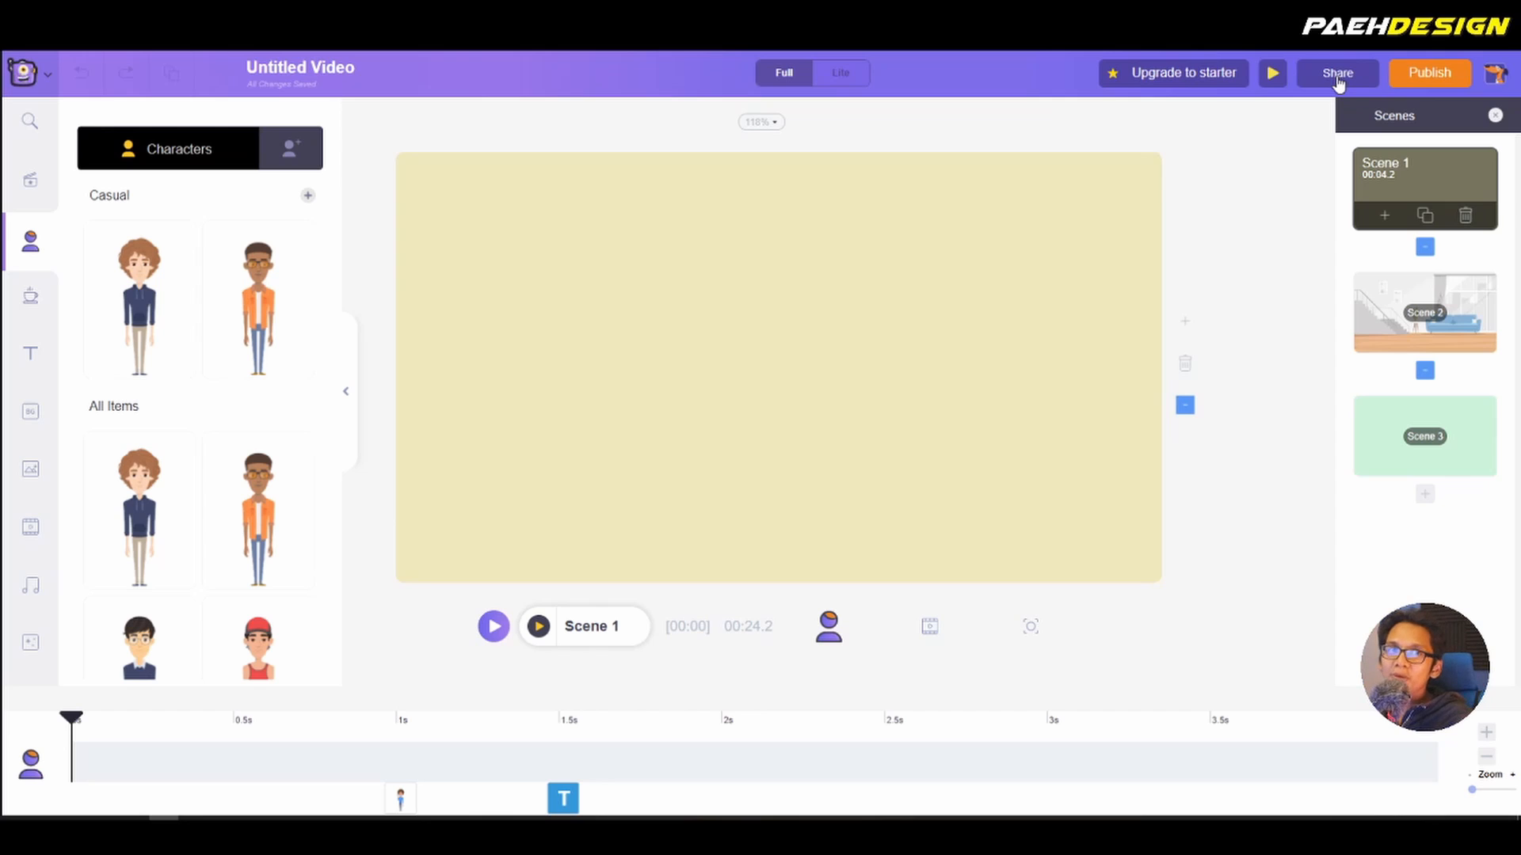
click(1337, 73)
click(1287, 173)
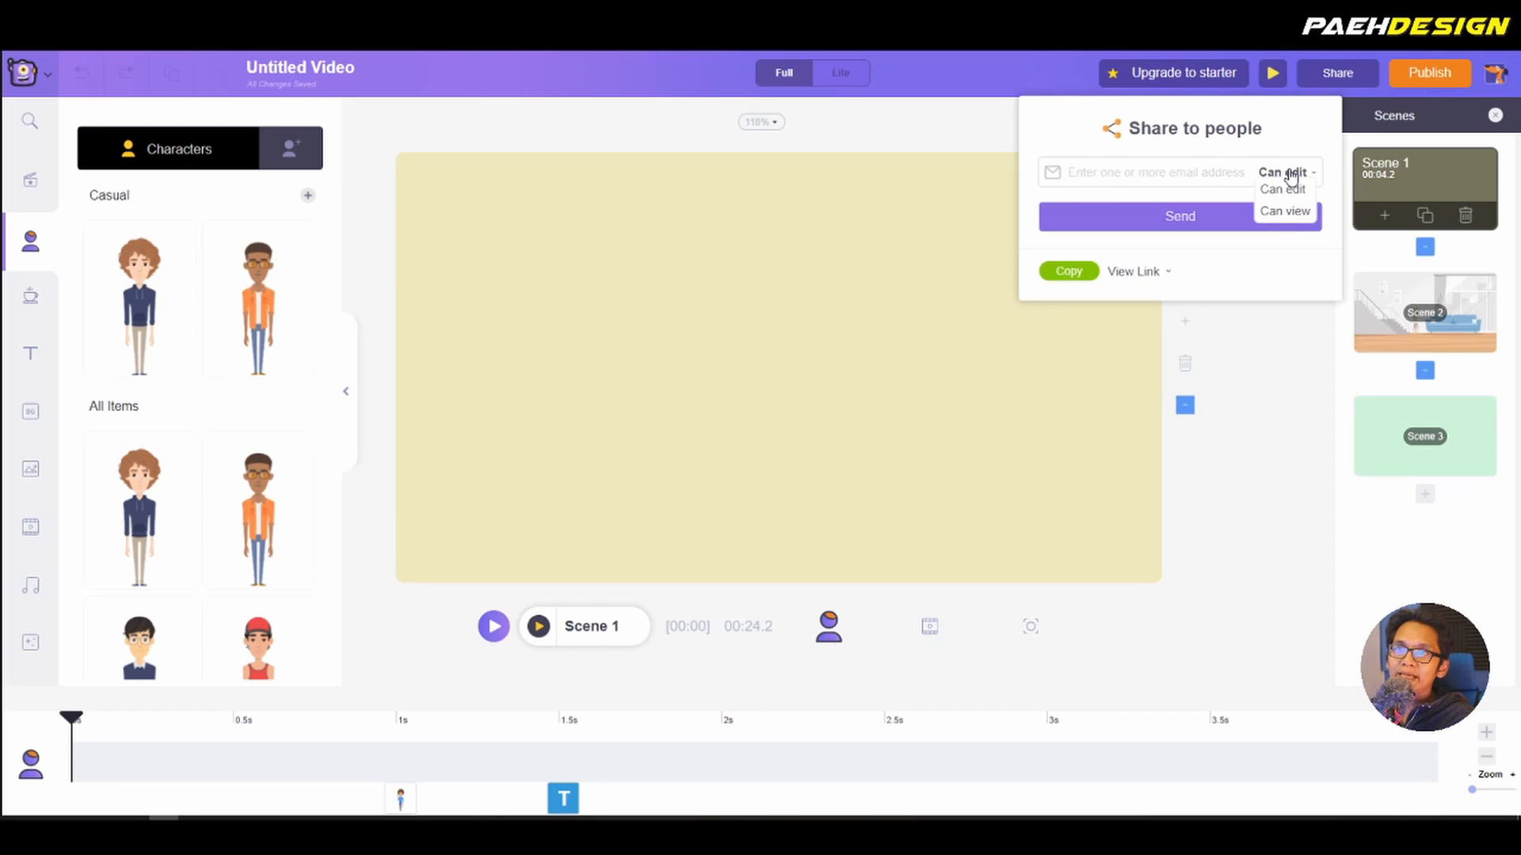
click(1293, 186)
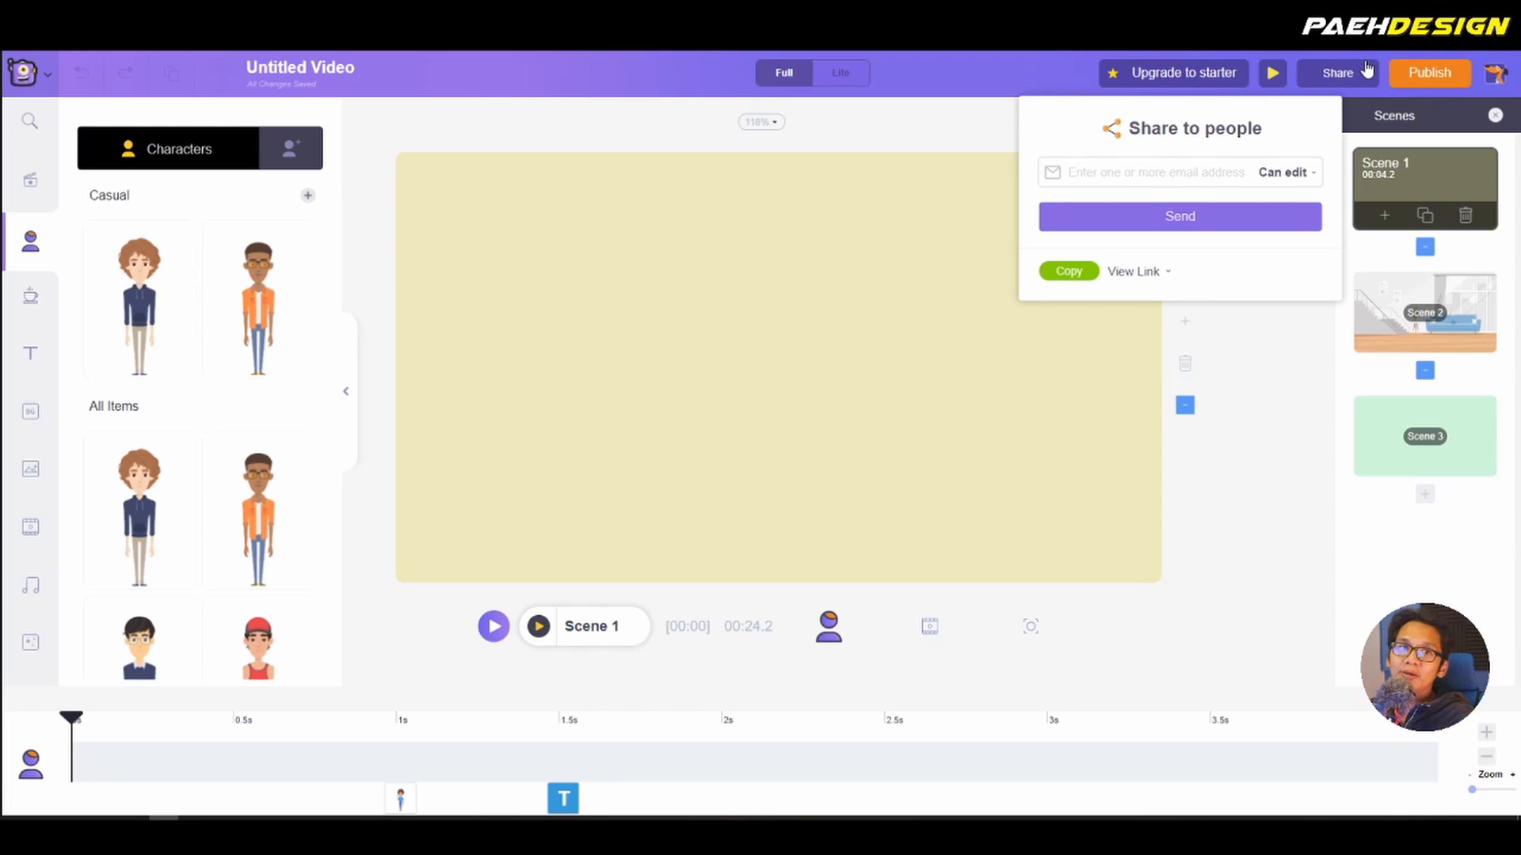
Step: Export the video for download as "Intro Paeh Design" in HD 720p mp4, and play the exported result
click(1430, 74)
click(1267, 150)
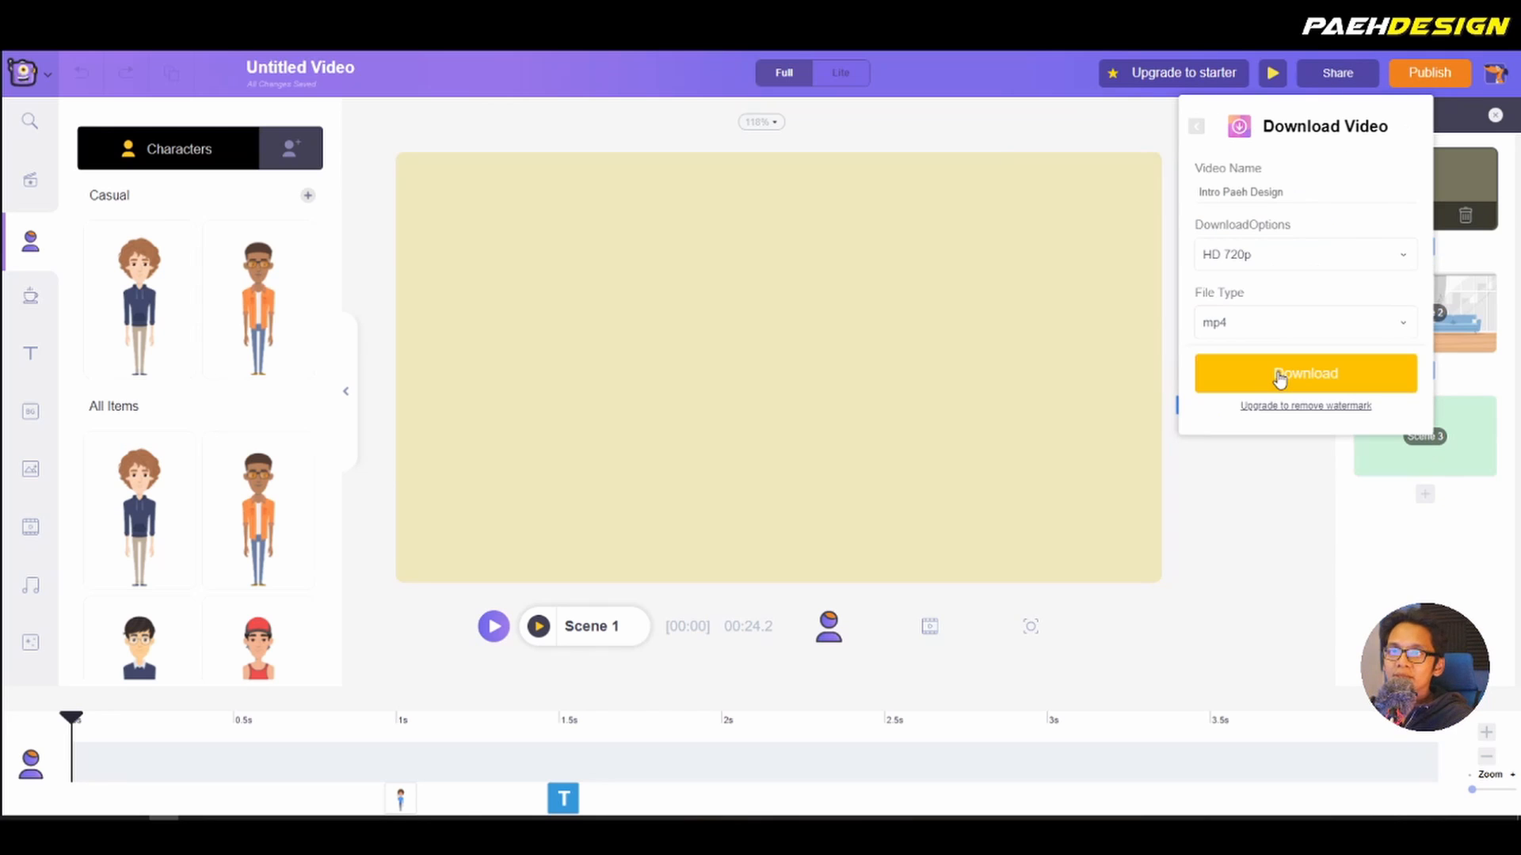
click(1278, 379)
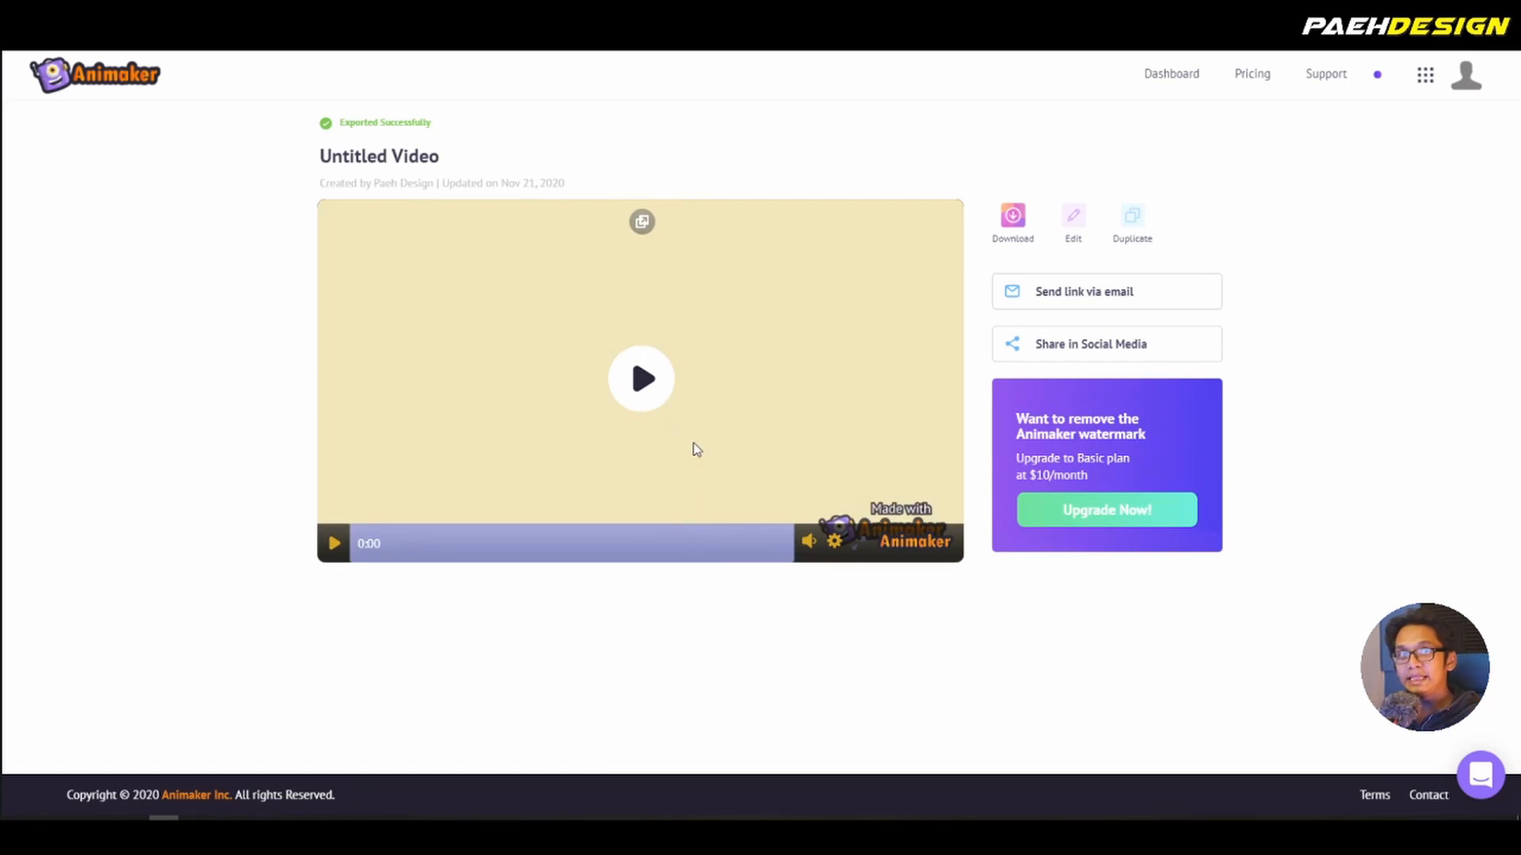
click(334, 545)
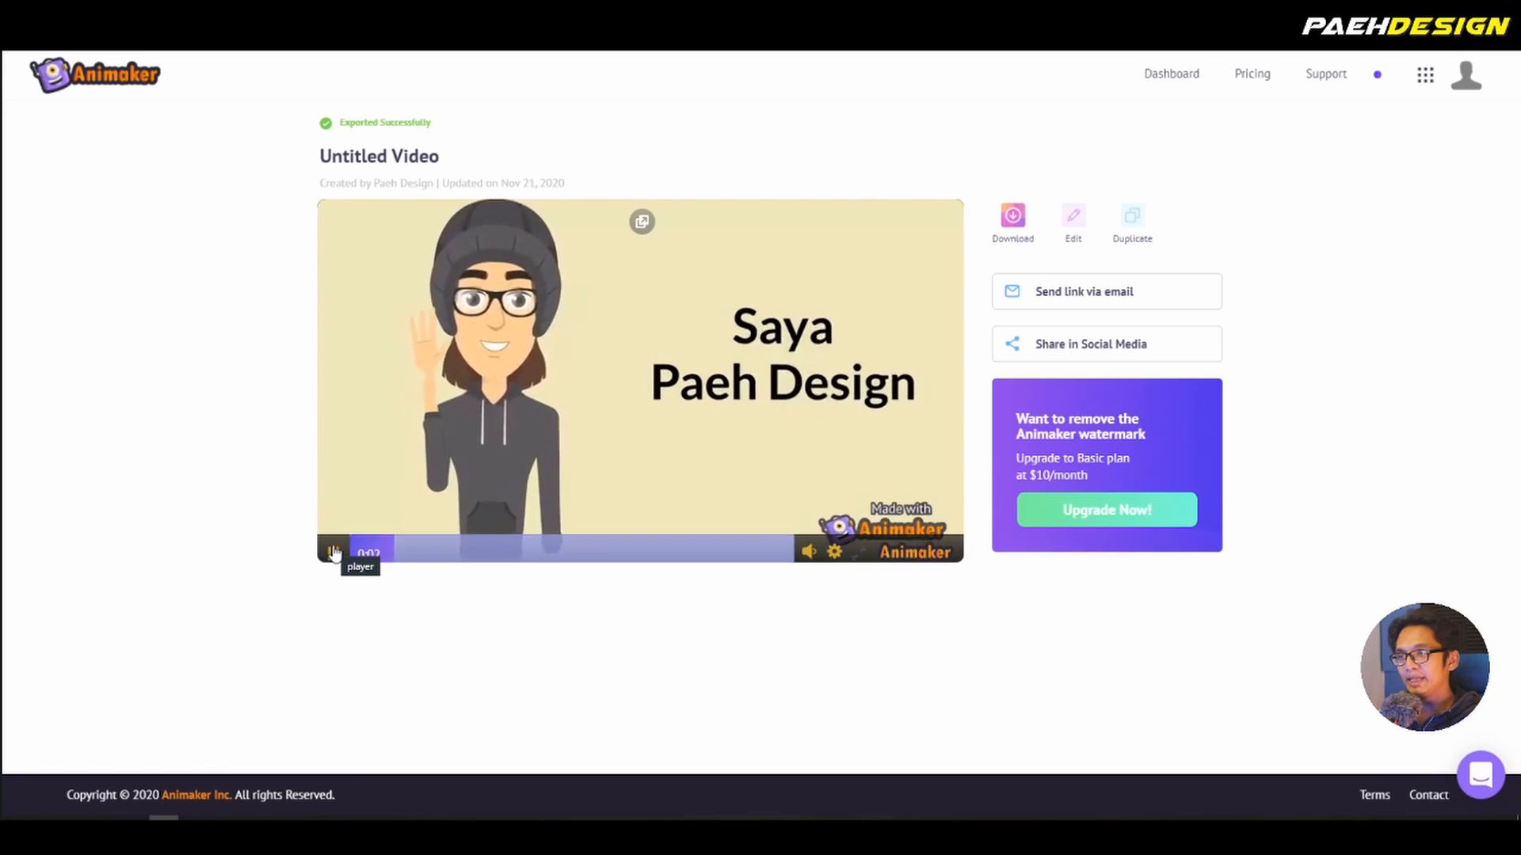